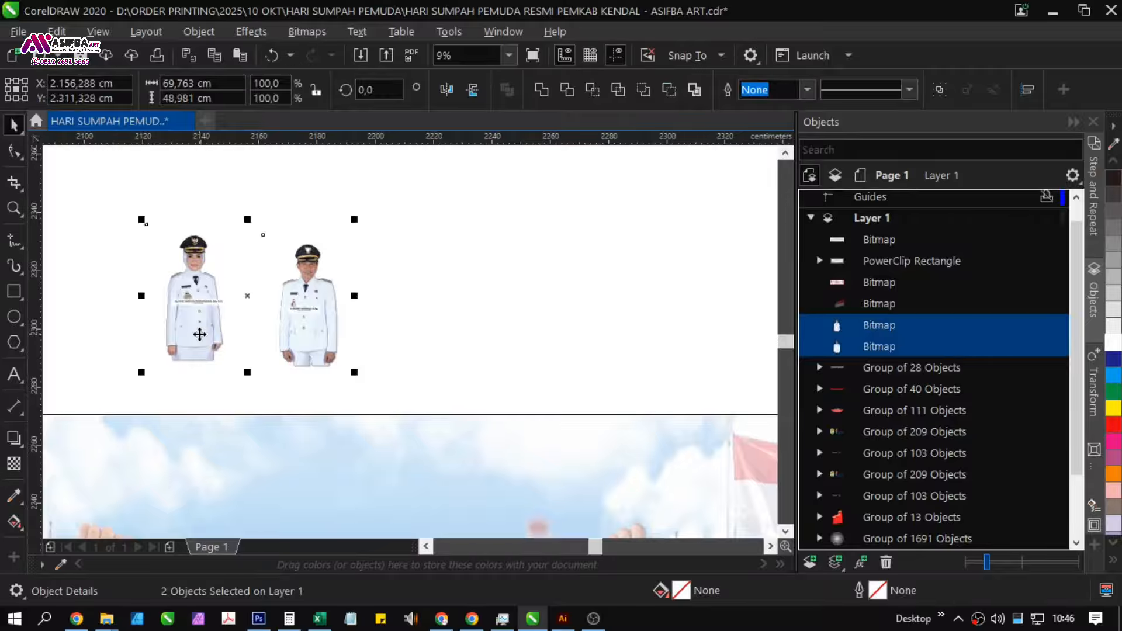
- Shift the man's portrait slightly upward to level it with the woman's portrait above the blank banner
{"action": "left_click", "coordinate": [238, 333]}
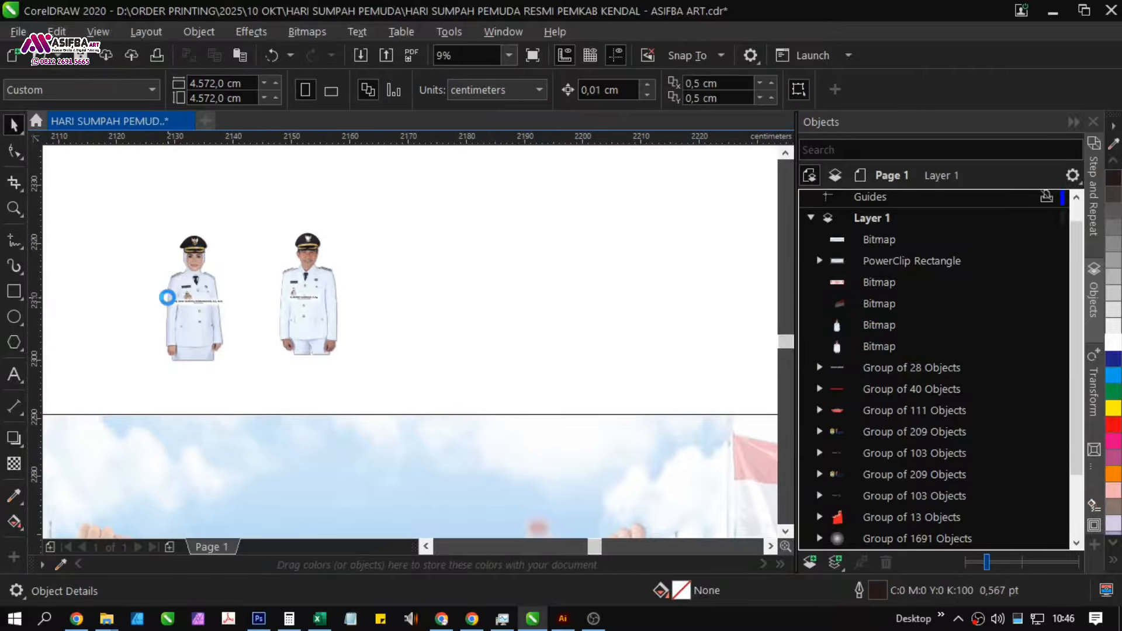
{"action": "scroll", "coordinate": [170, 296], "scroll_direction": "up", "scroll_amount": 3}
{"action": "left_click_drag", "start_coordinate": [667, 321], "coordinate": [668, 340]}
{"action": "scroll", "coordinate": [359, 300], "scroll_direction": "down", "scroll_amount": 3}
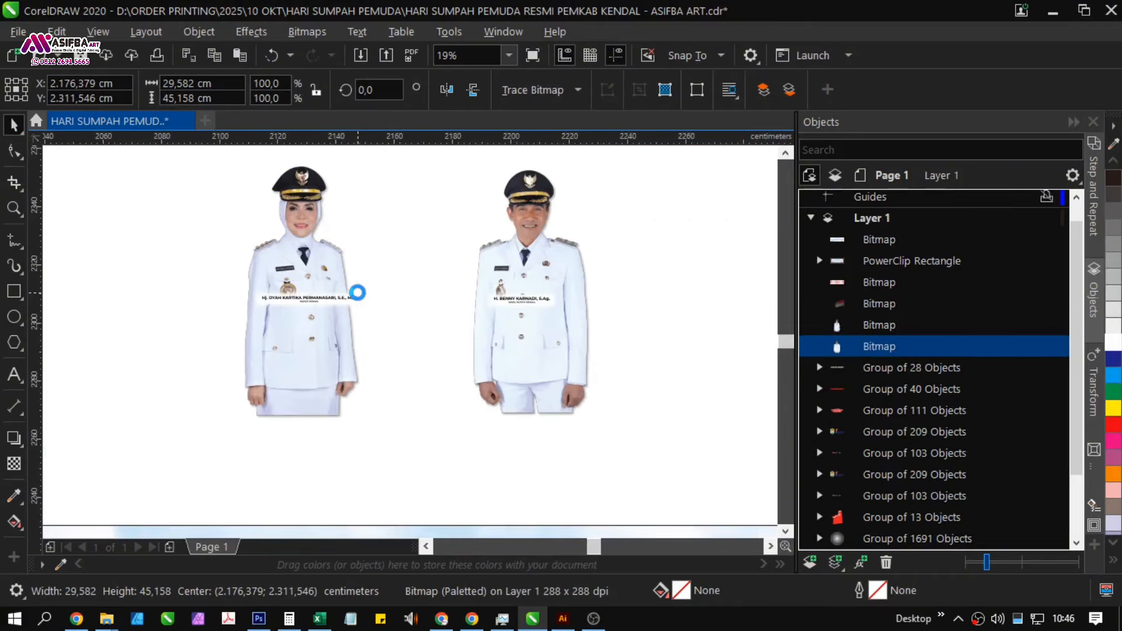
{"action": "scroll", "coordinate": [356, 293], "scroll_direction": "down", "scroll_amount": 1}
- Enlarge both portraits together to about 345% and bring them to the front of the layer
{"action": "left_click", "coordinate": [345, 330], "text": "shift"}
{"action": "scroll", "coordinate": [328, 272], "scroll_direction": "down", "scroll_amount": 2}
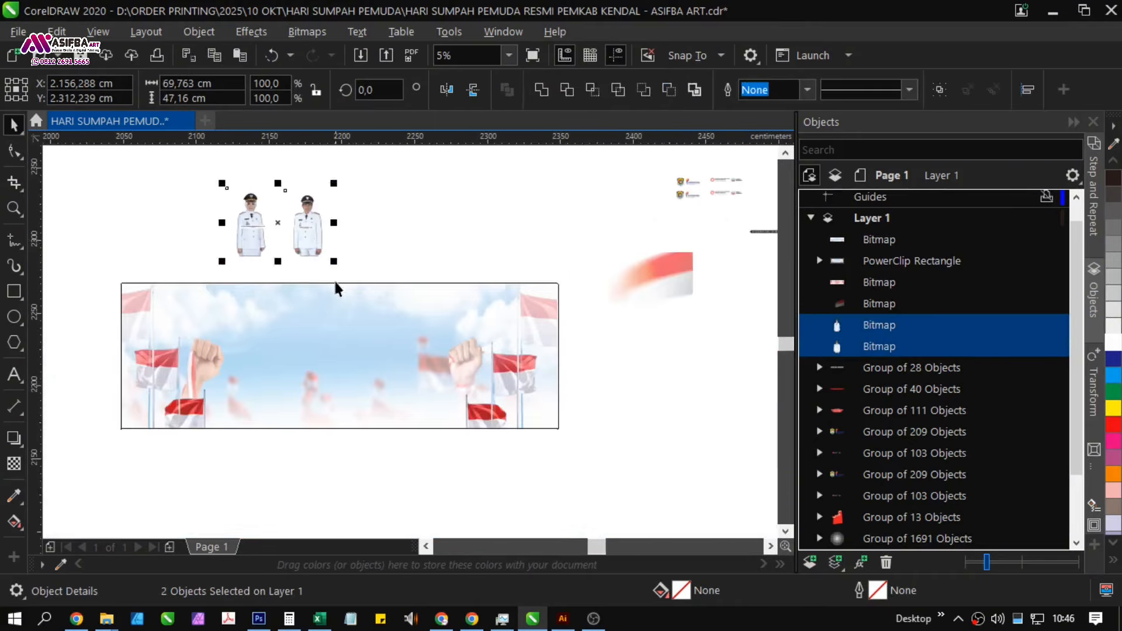
{"action": "left_click_drag", "start_coordinate": [334, 263], "coordinate": [587, 504]}
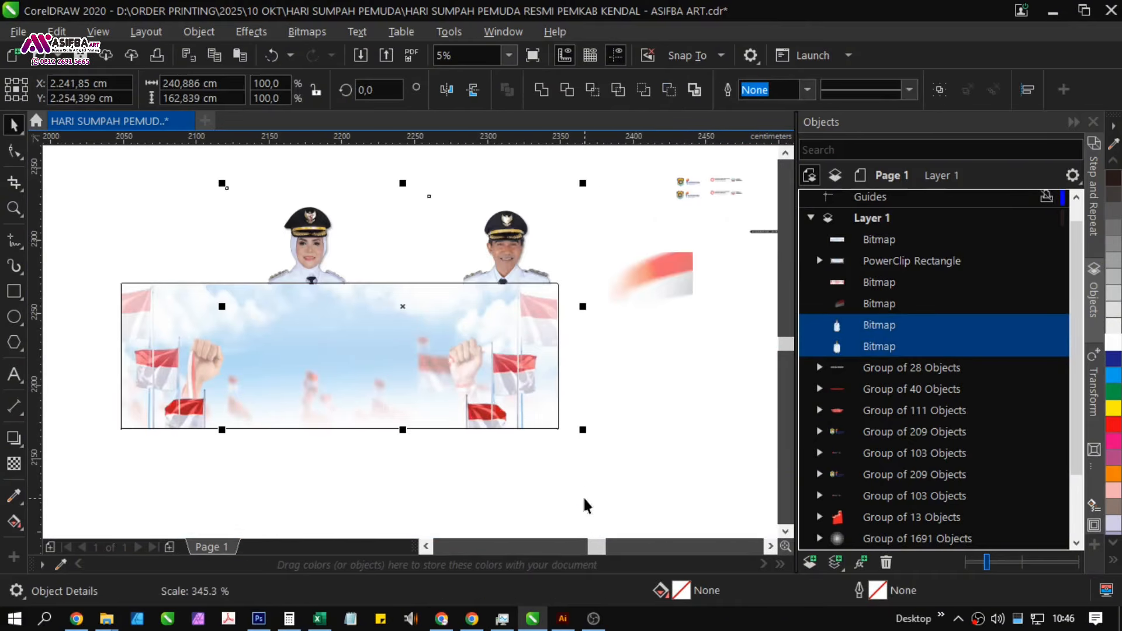
{"action": "key", "text": "shift+Page_Up"}
- Move the portraits onto the banner, with the woman at its left end and the man at its right end
{"action": "left_click_drag", "start_coordinate": [514, 388], "coordinate": [400, 496]}
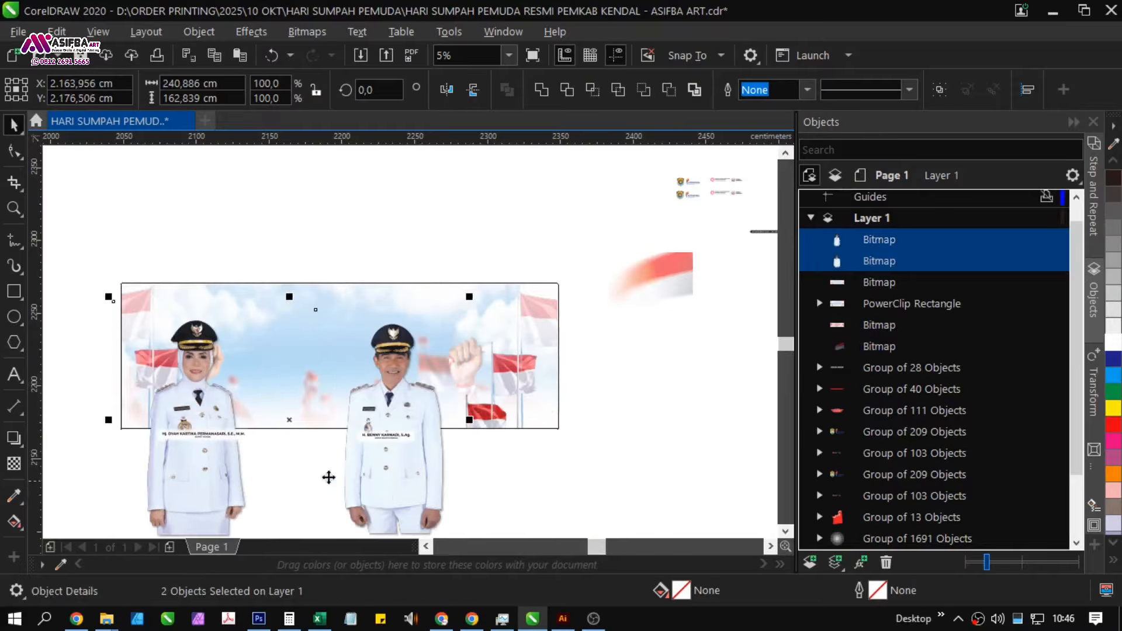
{"action": "mouse_move", "coordinate": [205, 460]}
{"action": "left_mouse_down"}
{"action": "mouse_move", "coordinate": [204, 447]}
{"action": "mouse_move", "coordinate": [185, 459]}
{"action": "left_mouse_up"}
{"action": "left_click", "coordinate": [342, 457]}
{"action": "left_click_drag", "start_coordinate": [341, 457], "coordinate": [526, 423]}
{"action": "scroll", "coordinate": [532, 421], "scroll_direction": "up", "scroll_amount": 2}
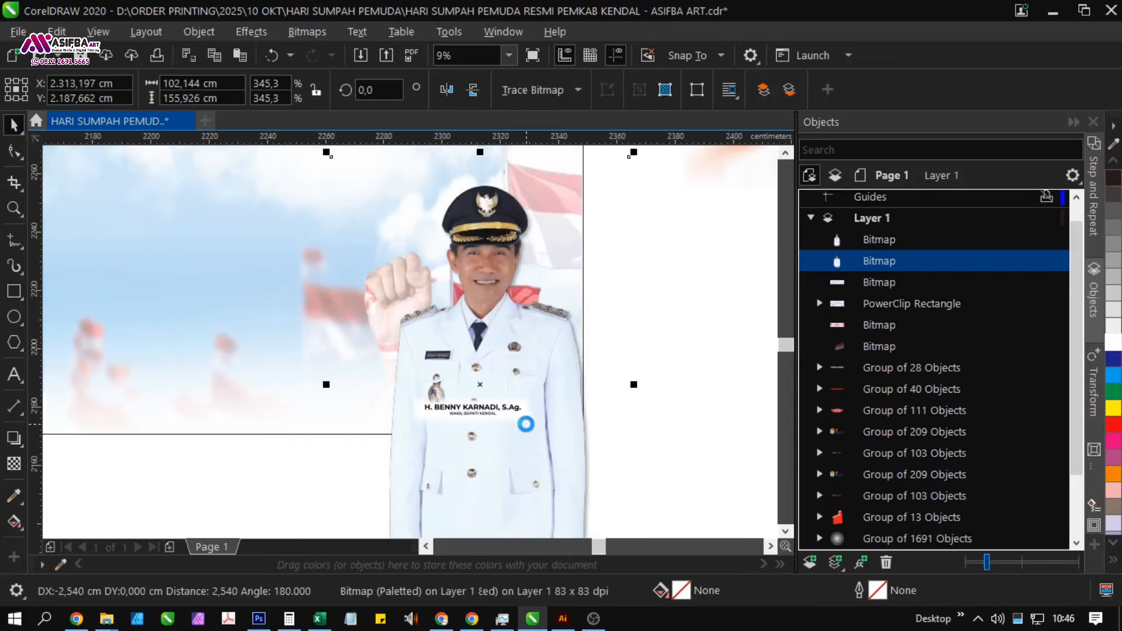
{"action": "scroll", "coordinate": [526, 423], "scroll_direction": "down", "scroll_amount": 2}
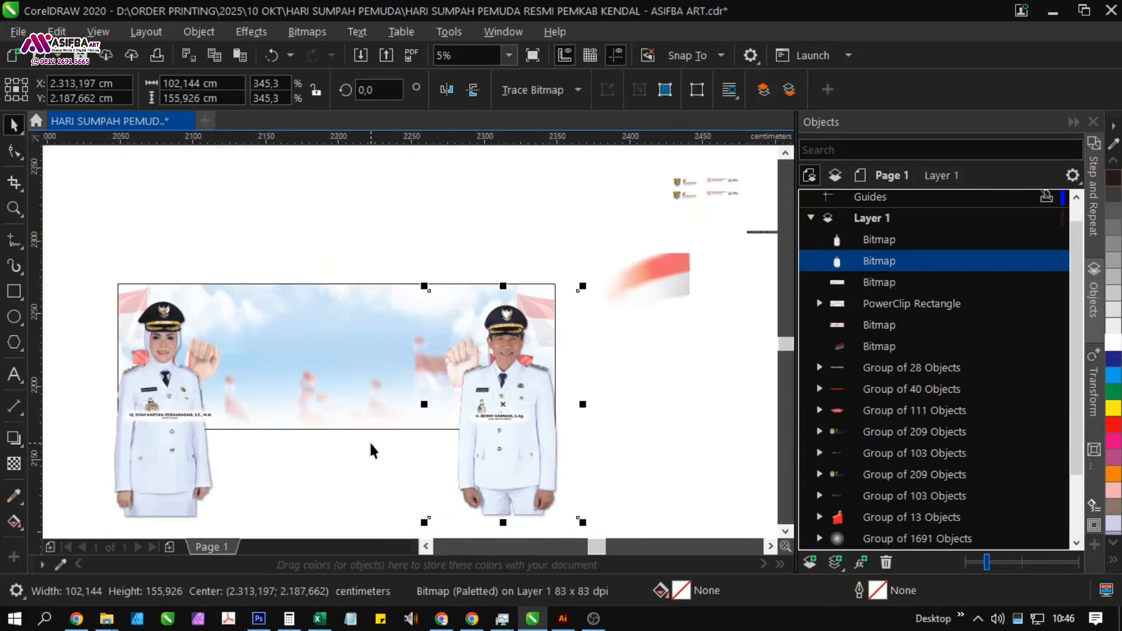
- Lower both portraits slightly so their name labels meet the banner's lower edge, and PowerClip them inside the banner rectangle
{"action": "scroll", "coordinate": [369, 441], "scroll_direction": "down", "scroll_amount": 2}
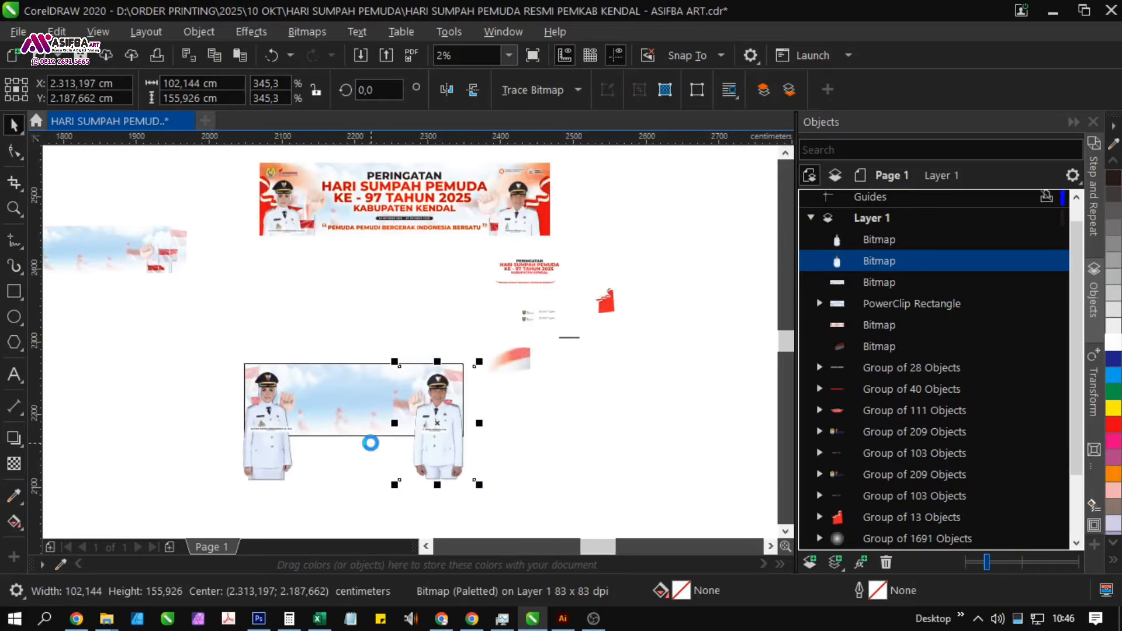
{"action": "left_click", "coordinate": [279, 466], "text": "shift"}
{"action": "scroll", "coordinate": [279, 431], "scroll_direction": "up", "scroll_amount": 5}
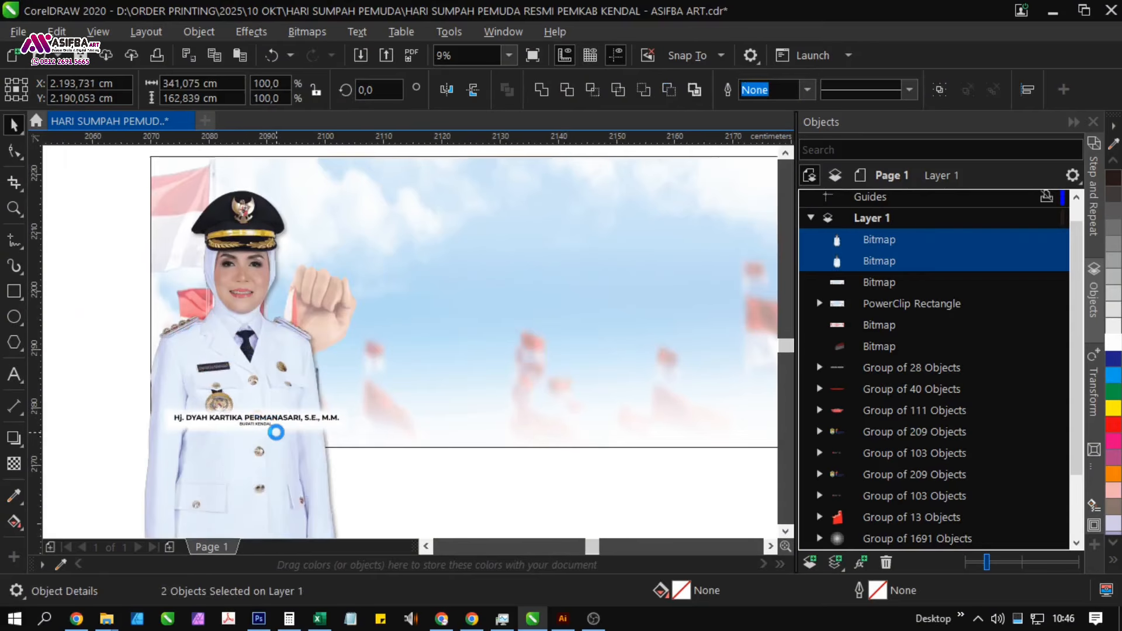
{"action": "left_click_drag", "start_coordinate": [280, 427], "coordinate": [281, 441]}
{"action": "scroll", "coordinate": [280, 442], "scroll_direction": "down", "scroll_amount": 3}
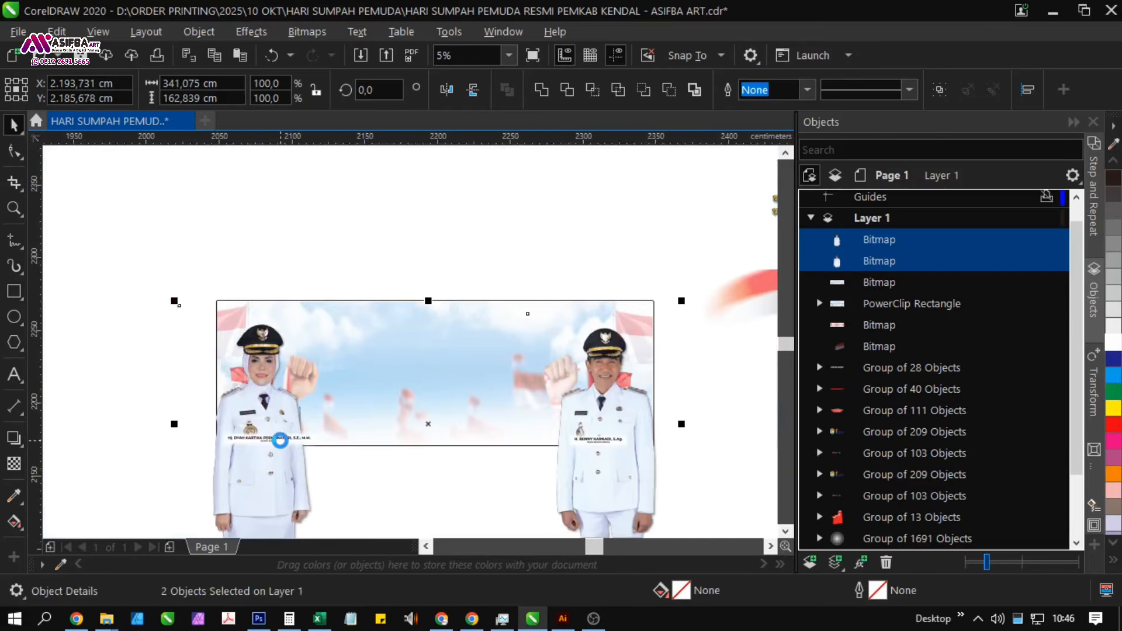
{"action": "right_click", "coordinate": [280, 440]}
{"action": "left_click", "coordinate": [339, 341]}
{"action": "left_click", "coordinate": [428, 364]}
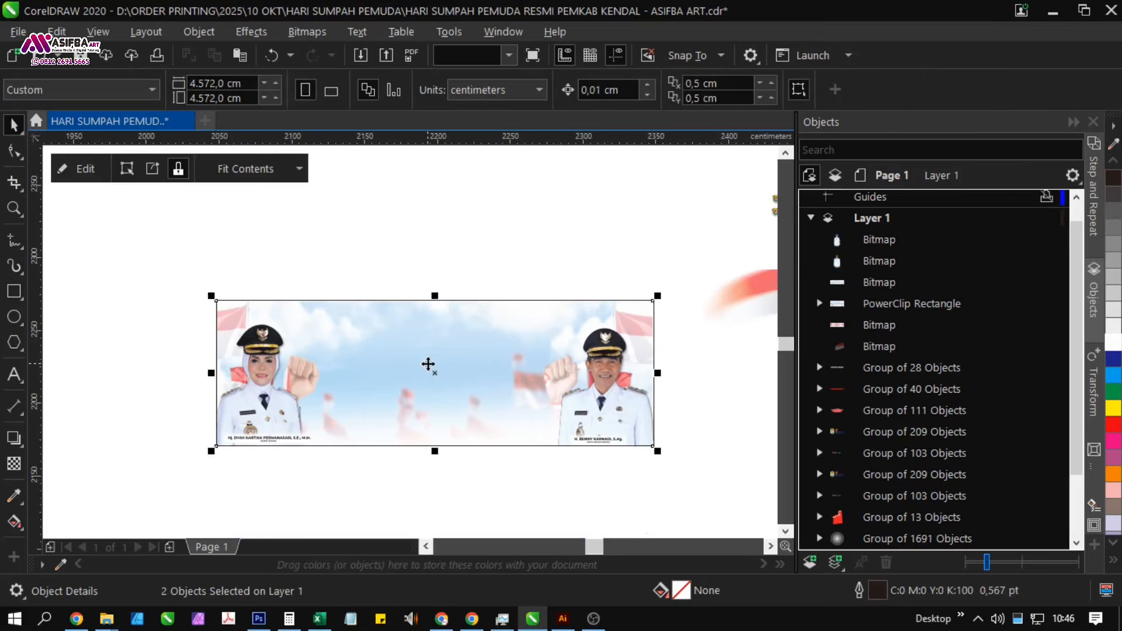
{"action": "left_click", "coordinate": [434, 252]}
- Move the PowerClip banner up to just below the finished Hari Sumpah Pemuda banner
{"action": "scroll", "coordinate": [403, 327], "scroll_direction": "down", "scroll_amount": 3}
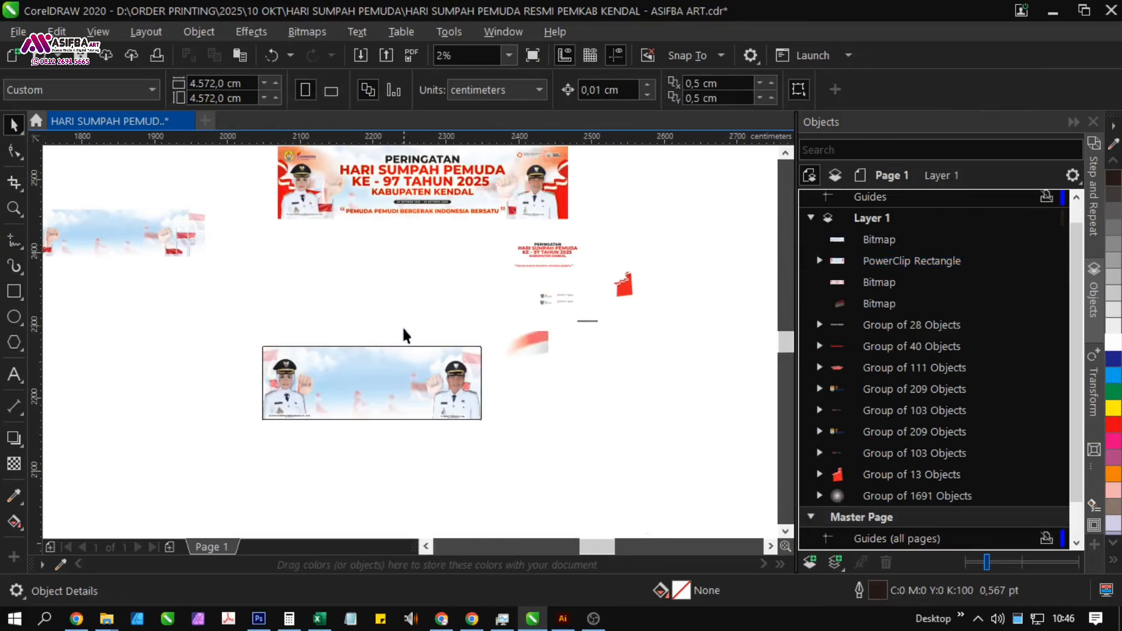
{"action": "left_click", "coordinate": [403, 381]}
{"action": "left_click_drag", "start_coordinate": [403, 381], "coordinate": [370, 293]}
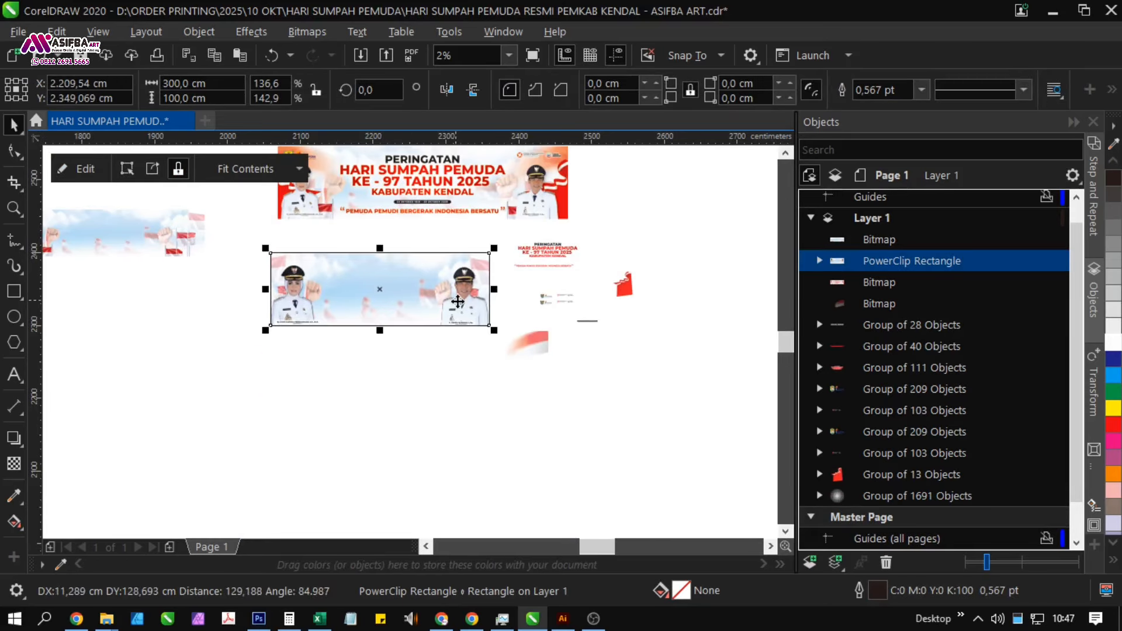
- Move the faded red-and-white flag bitmap onto the banner, bring it to the front and align it to the banner's top-right corner
{"action": "scroll", "coordinate": [433, 406], "scroll_direction": "up", "scroll_amount": 2}
{"action": "scroll", "coordinate": [451, 413], "scroll_direction": "up", "scroll_amount": 3}
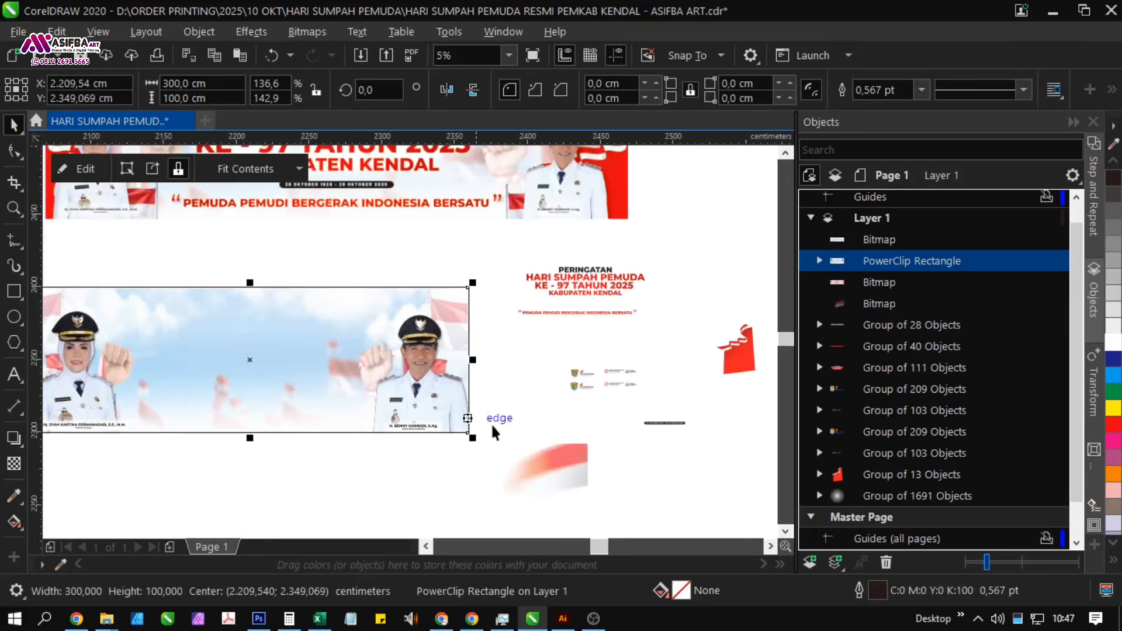
{"action": "left_click", "coordinate": [557, 473]}
{"action": "left_click_drag", "start_coordinate": [557, 473], "coordinate": [313, 364]}
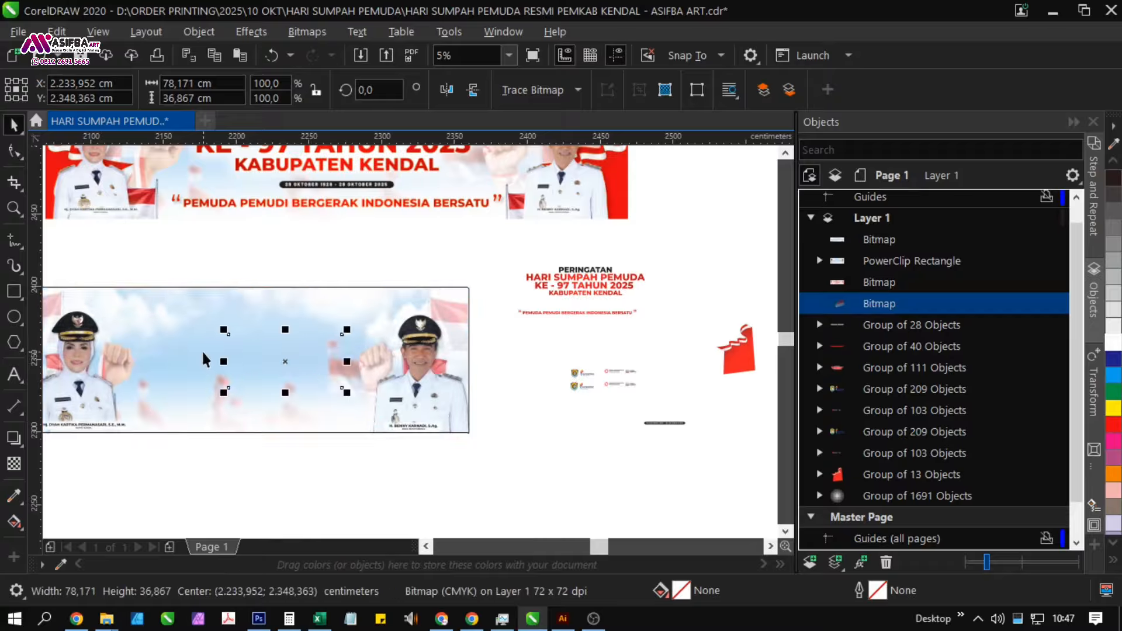
{"action": "key", "text": "shift+Page_Up"}
{"action": "left_click", "coordinate": [201, 346], "text": "shift"}
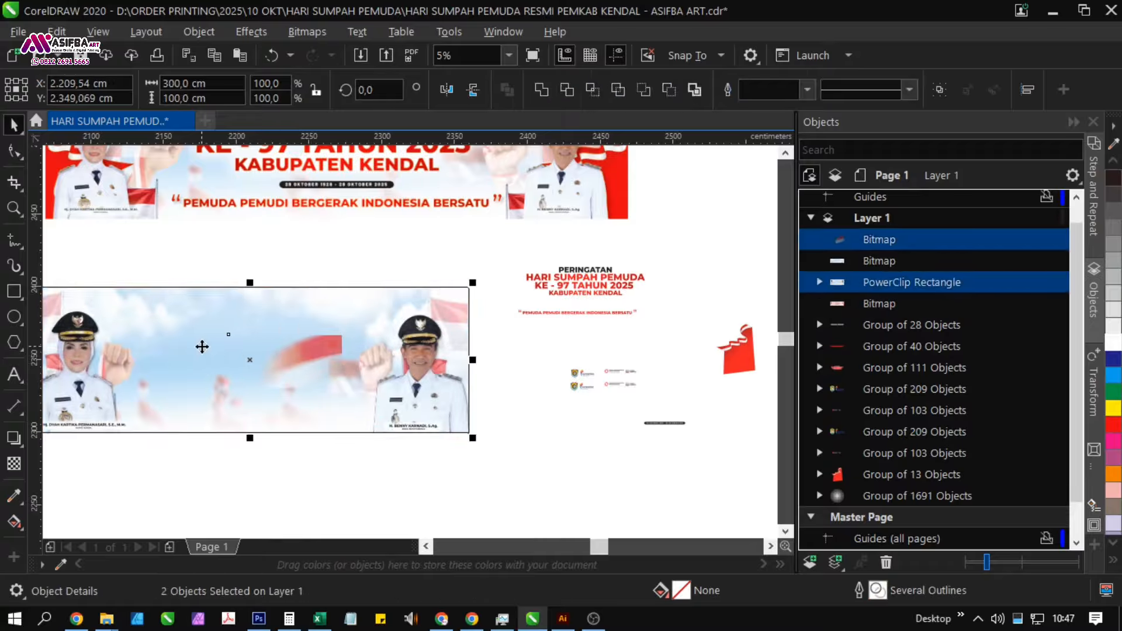
{"action": "key", "text": "r"}
{"action": "key", "text": "t"}
{"action": "left_click", "coordinate": [494, 455]}
- Enlarge the flag bitmap from its top-right corner to about 130.6 by 61.6 cm
{"action": "left_click", "coordinate": [452, 316]}
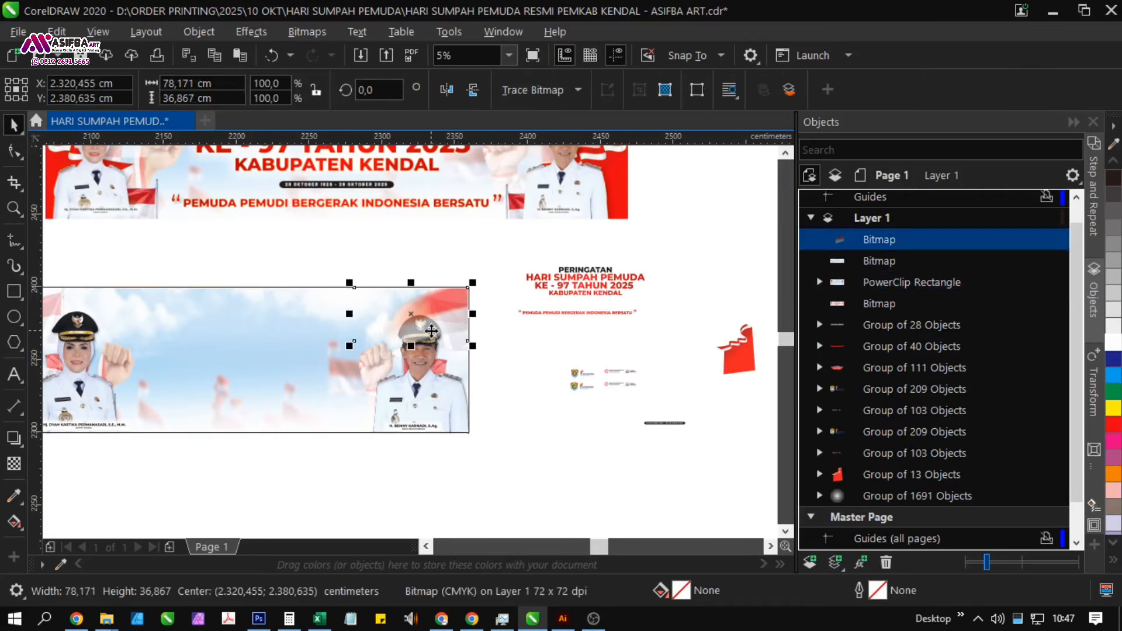
{"action": "left_click_drag", "start_coordinate": [452, 314], "coordinate": [386, 417]}
{"action": "left_click_drag", "start_coordinate": [259, 519], "coordinate": [343, 464]}
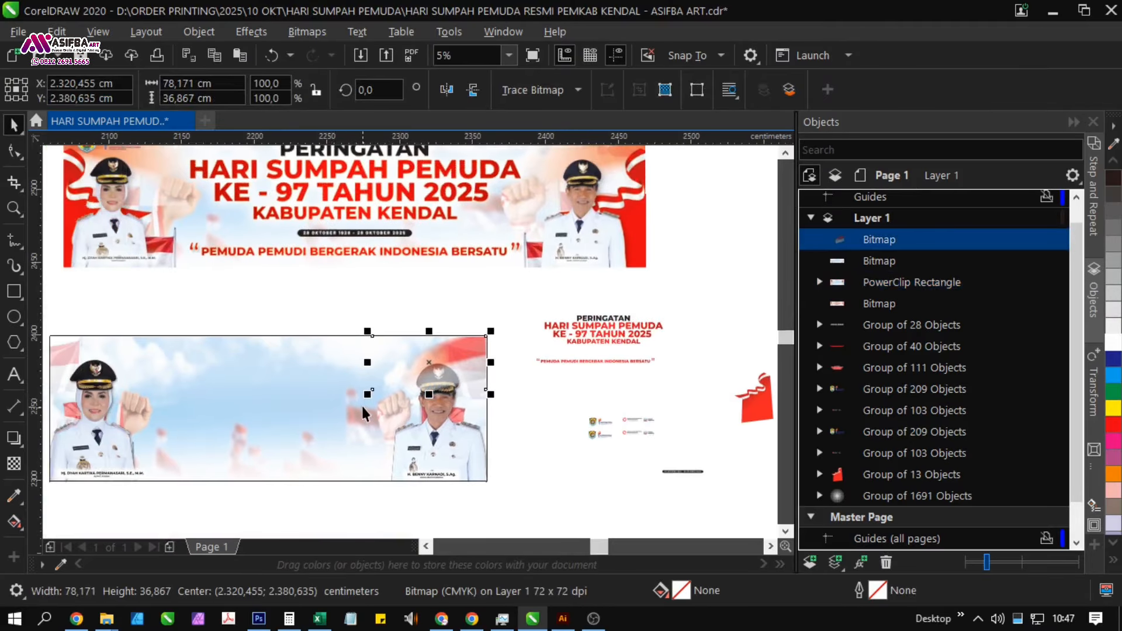
{"action": "left_click_drag", "start_coordinate": [364, 400], "coordinate": [289, 435]}
- Create a horizontally mirrored copy of the flag and align it to the banner's left edge
{"action": "left_click_drag", "start_coordinate": [466, 400], "coordinate": [199, 381]}
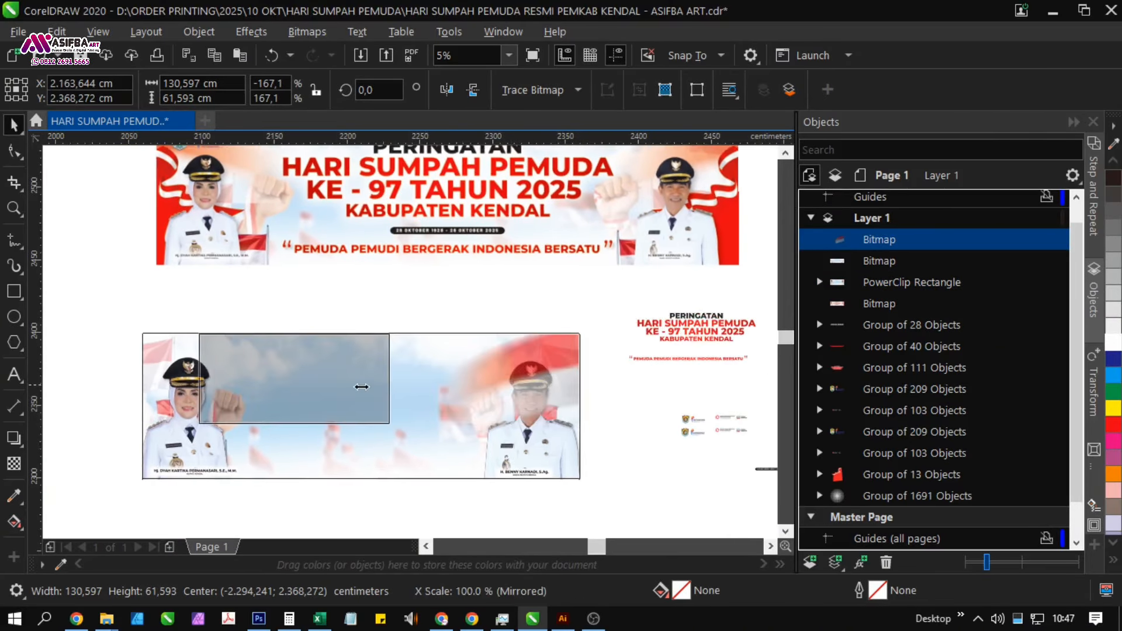
{"action": "left_click", "coordinate": [344, 472], "text": "shift"}
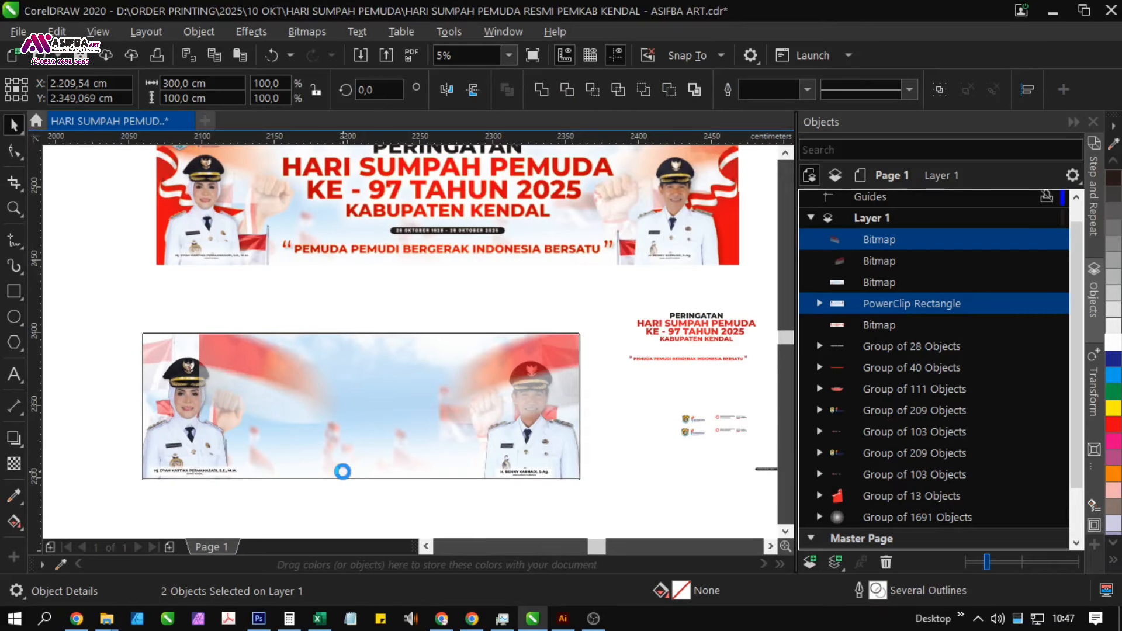
{"action": "left_click", "coordinate": [307, 290]}
{"action": "left_click_drag", "start_coordinate": [307, 289], "coordinate": [302, 320]}
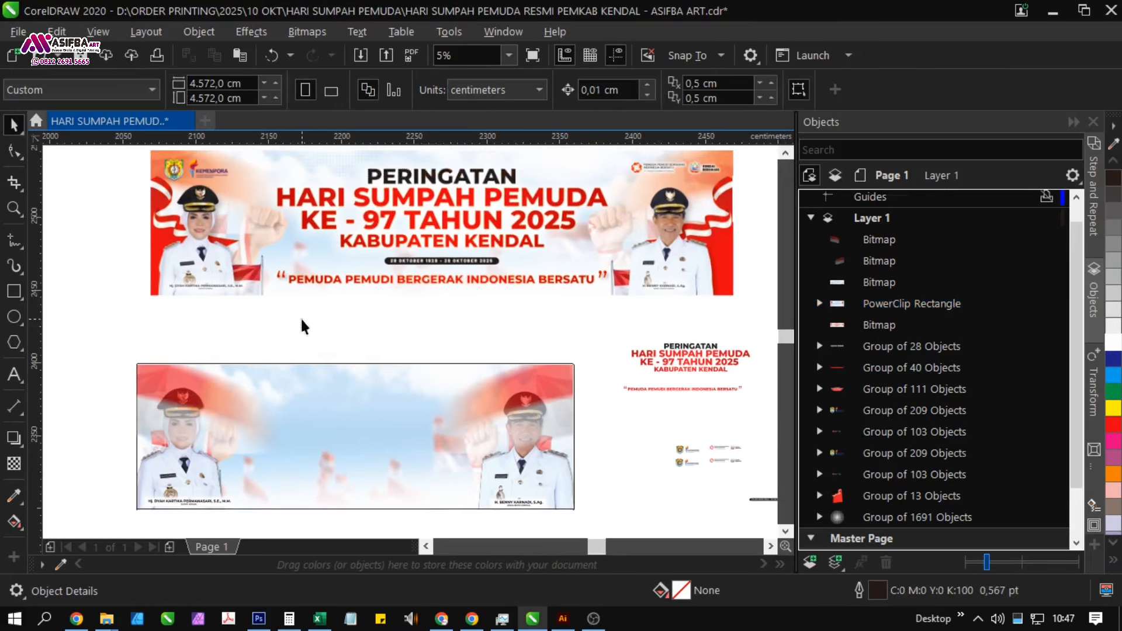
- PowerClip the left and right flag bitmaps inside the banner rectangle
{"action": "left_click", "coordinate": [226, 409]}
{"action": "right_click", "coordinate": [225, 409]}
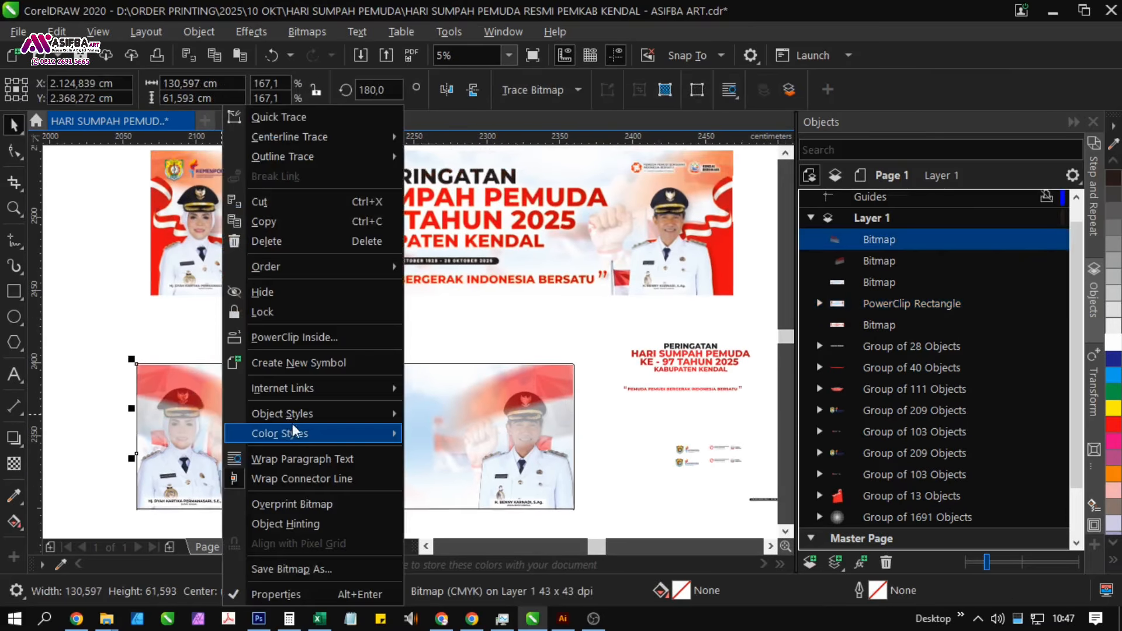
{"action": "left_click", "coordinate": [310, 335]}
{"action": "left_click", "coordinate": [338, 471]}
{"action": "left_click", "coordinate": [555, 371]}
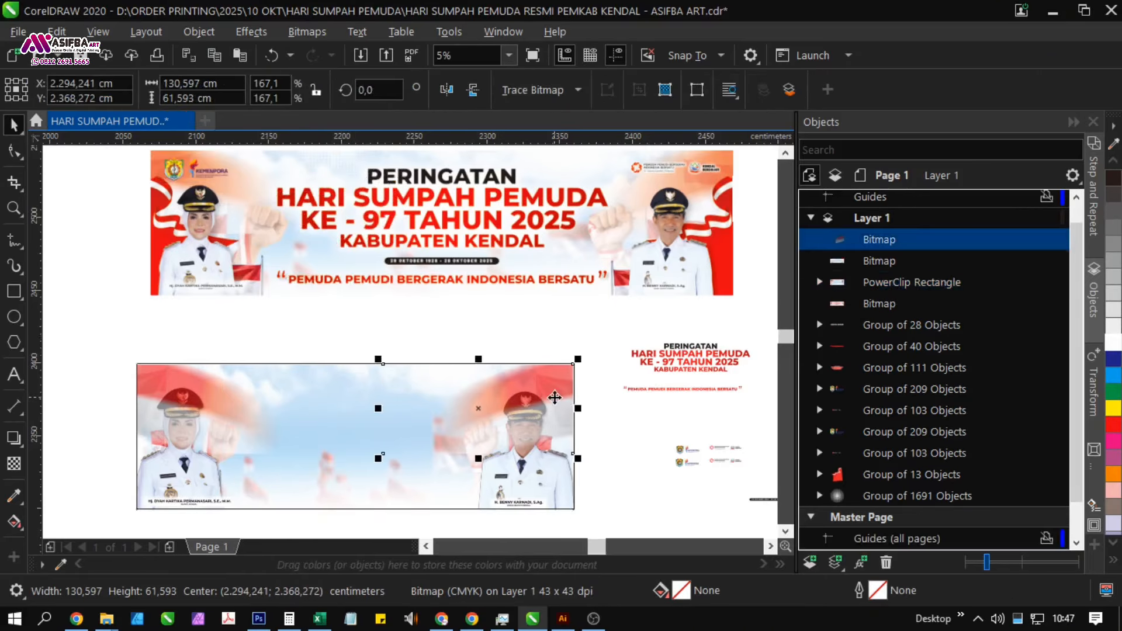
{"action": "right_click", "coordinate": [556, 371]}
{"action": "left_click", "coordinate": [585, 334]}
{"action": "left_click", "coordinate": [377, 494]}
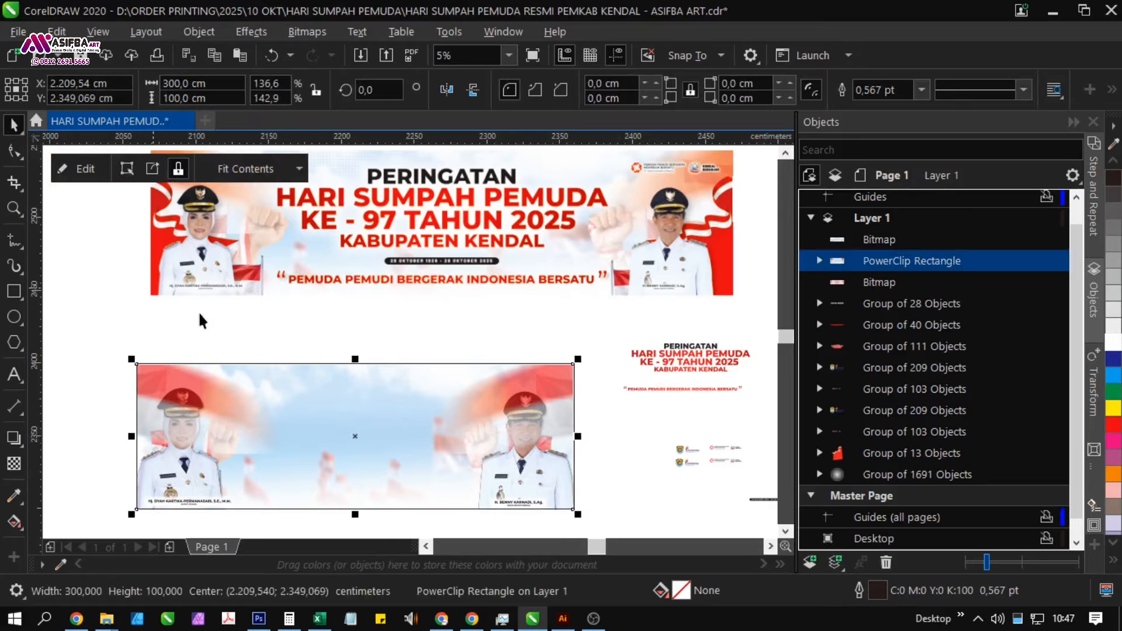
- Expand the PowerClip rectangle's contents and move both flag bitmaps behind the two portraits
{"action": "left_click", "coordinate": [820, 262]}
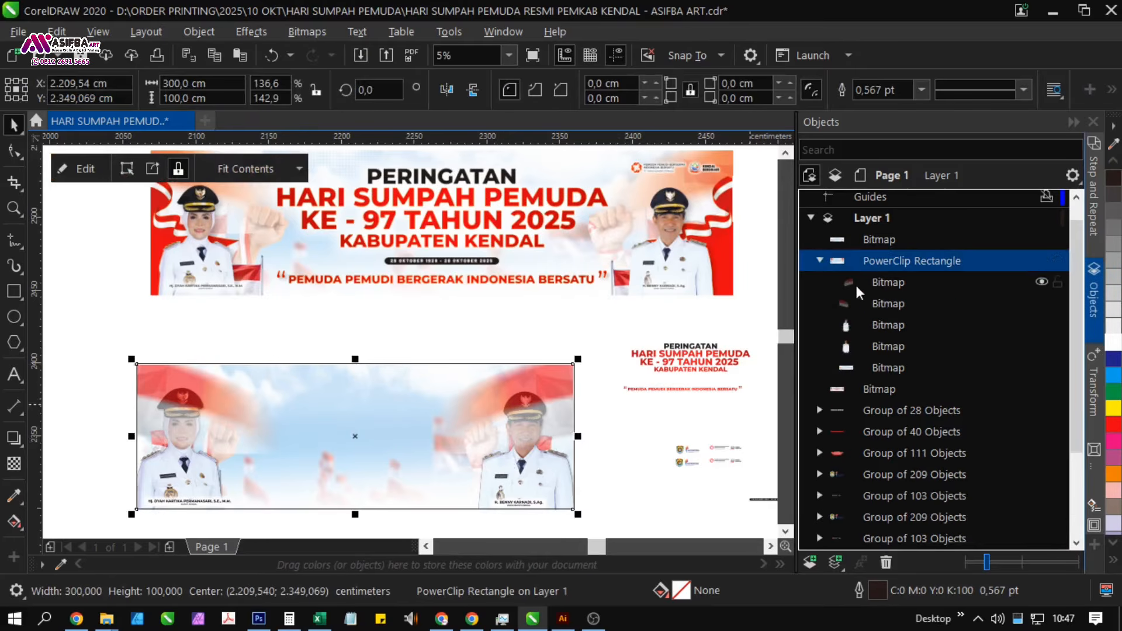
{"action": "left_click", "coordinate": [889, 304]}
{"action": "left_click", "coordinate": [889, 283], "text": "shift"}
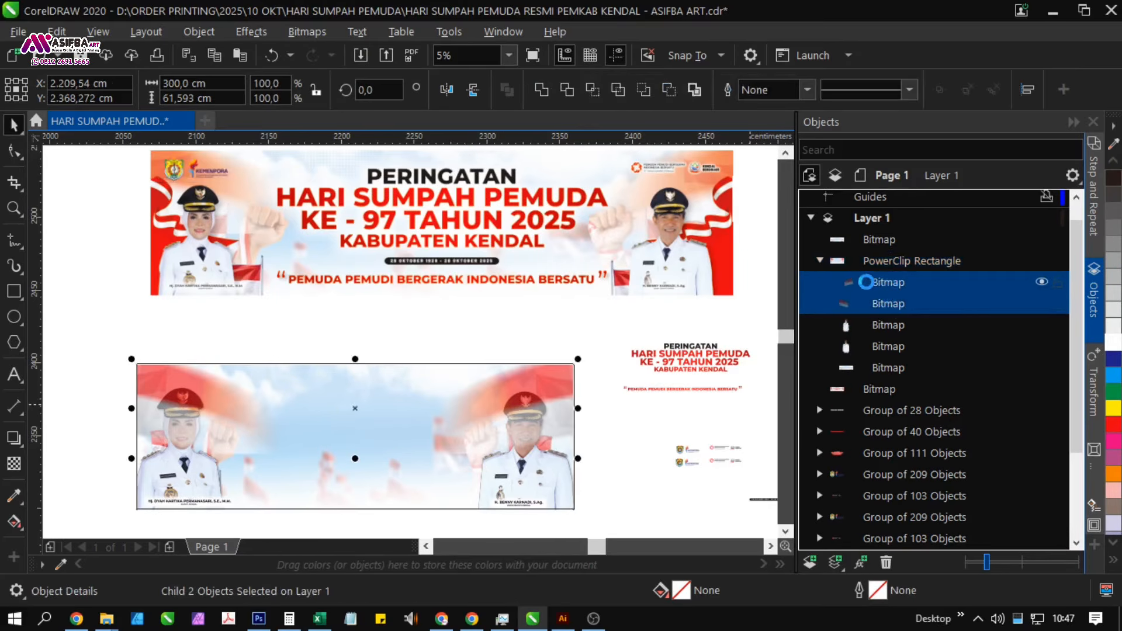
{"action": "key", "text": "ctrl+Page_Down"}
{"action": "key", "text": "ctrl+Page_Down"}
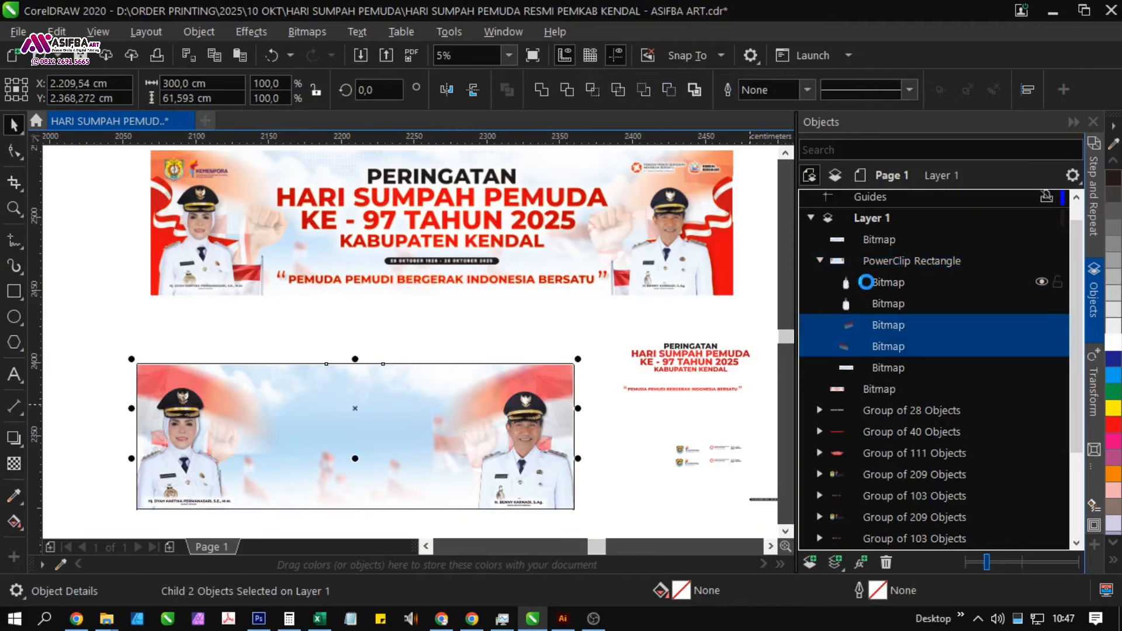
{"action": "left_click", "coordinate": [491, 330]}
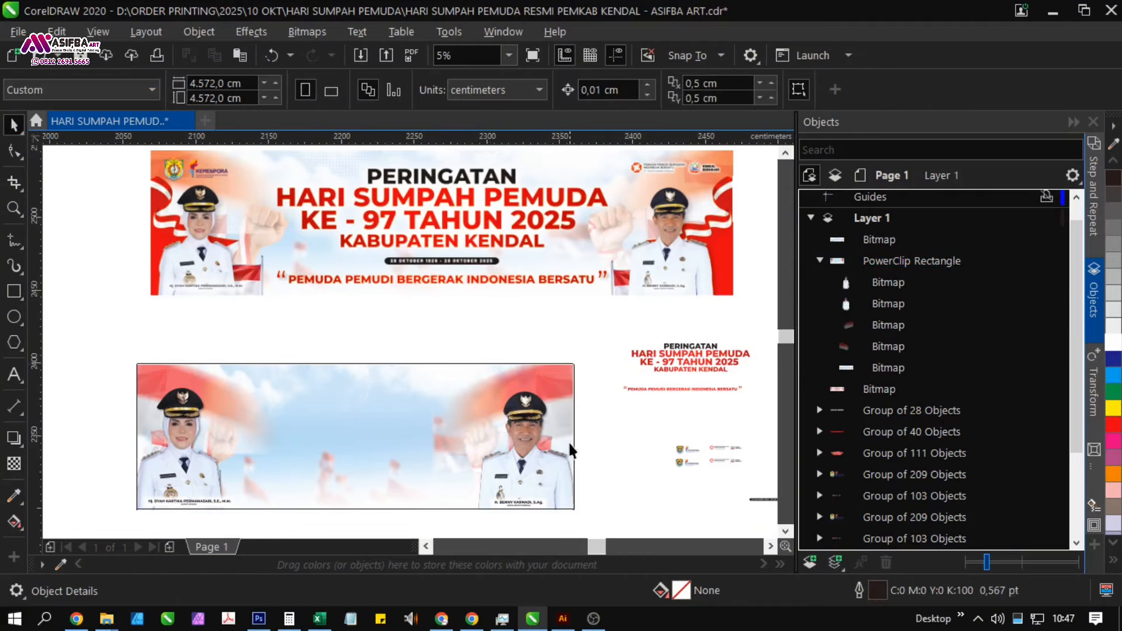
- Select both portraits inside the PowerClip and scale them down together to about 314 cm wide and 150 cm high
{"action": "left_click_drag", "start_coordinate": [597, 455], "coordinate": [373, 436]}
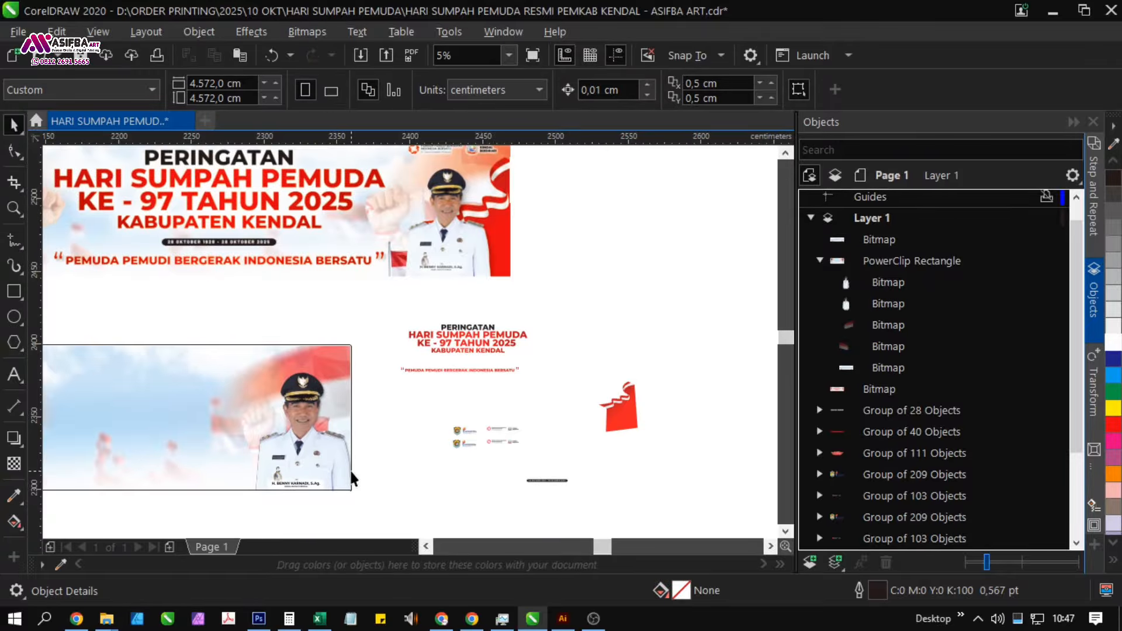
{"action": "left_click_drag", "start_coordinate": [353, 480], "coordinate": [503, 486]}
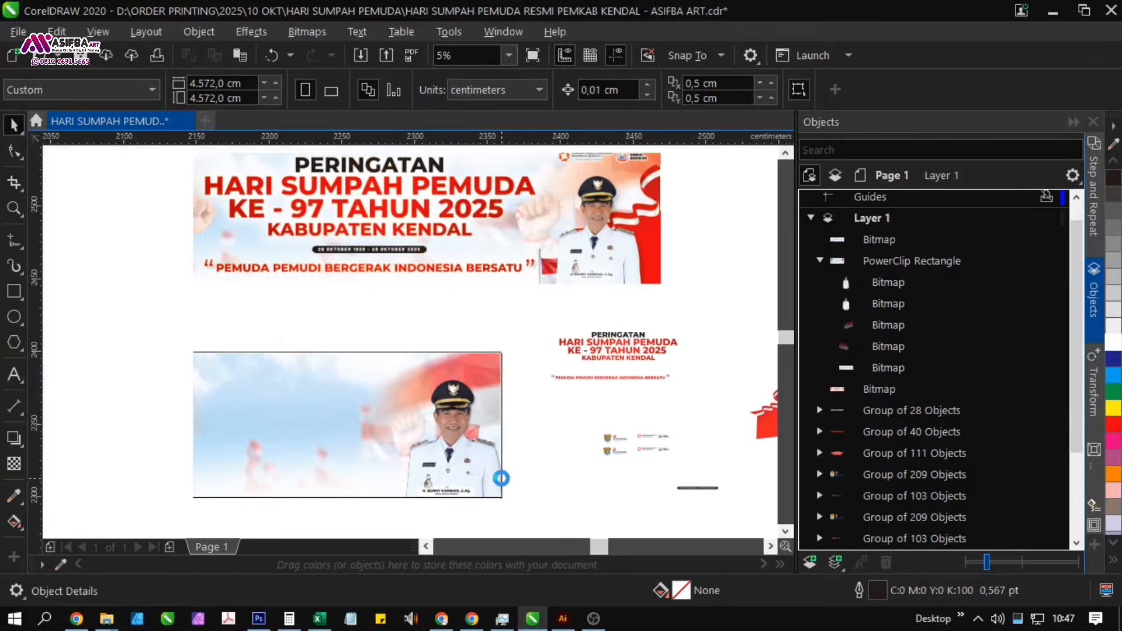
{"action": "left_click", "coordinate": [336, 468]}
{"action": "left_click", "coordinate": [882, 283]}
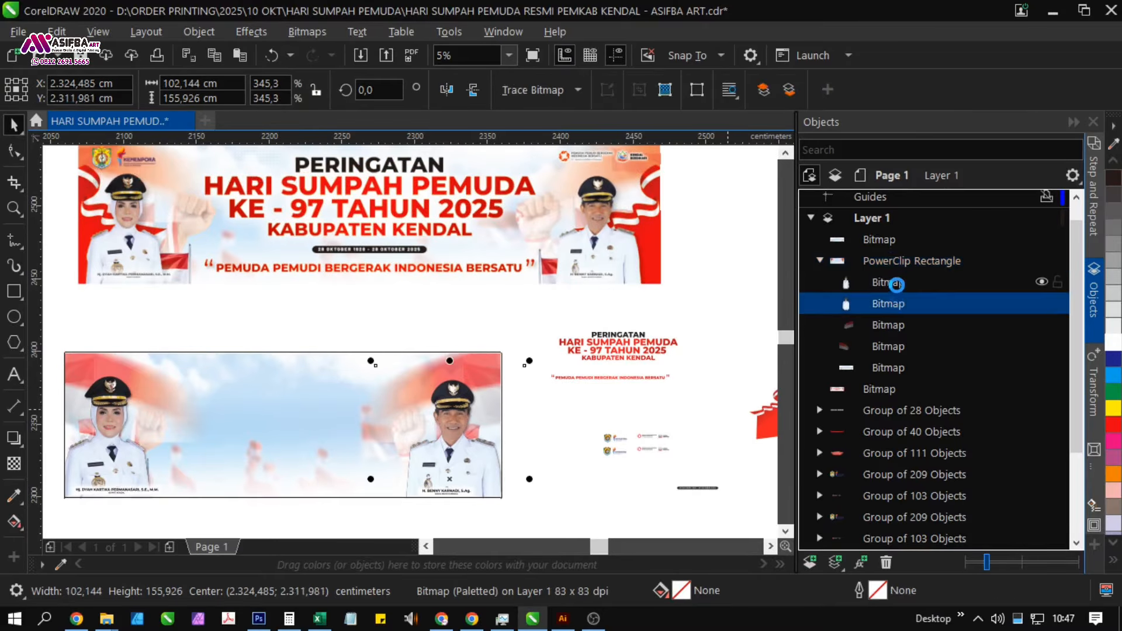
{"action": "left_click", "coordinate": [888, 303], "text": "shift"}
{"action": "left_click_drag", "start_coordinate": [569, 409], "coordinate": [589, 334]}
{"action": "left_click_drag", "start_coordinate": [561, 516], "coordinate": [539, 497]}
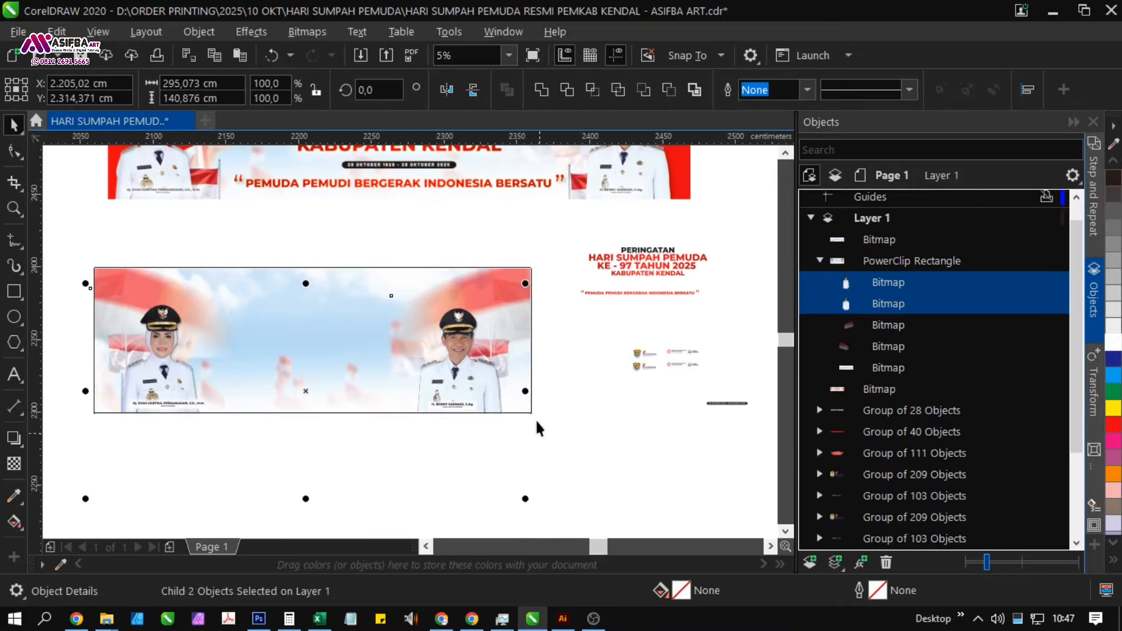
{"action": "left_click_drag", "start_coordinate": [528, 285], "coordinate": [549, 276]}
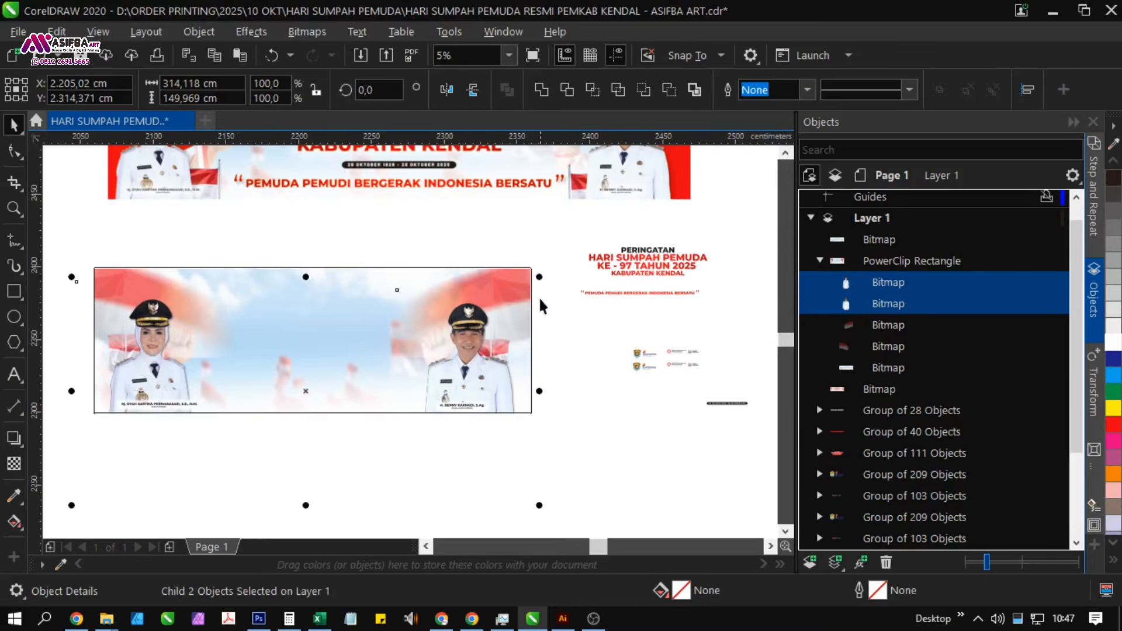
- Move the woman's portrait inside the PowerClip slightly outward toward the banner's left edge
{"action": "left_click", "coordinate": [912, 282]}
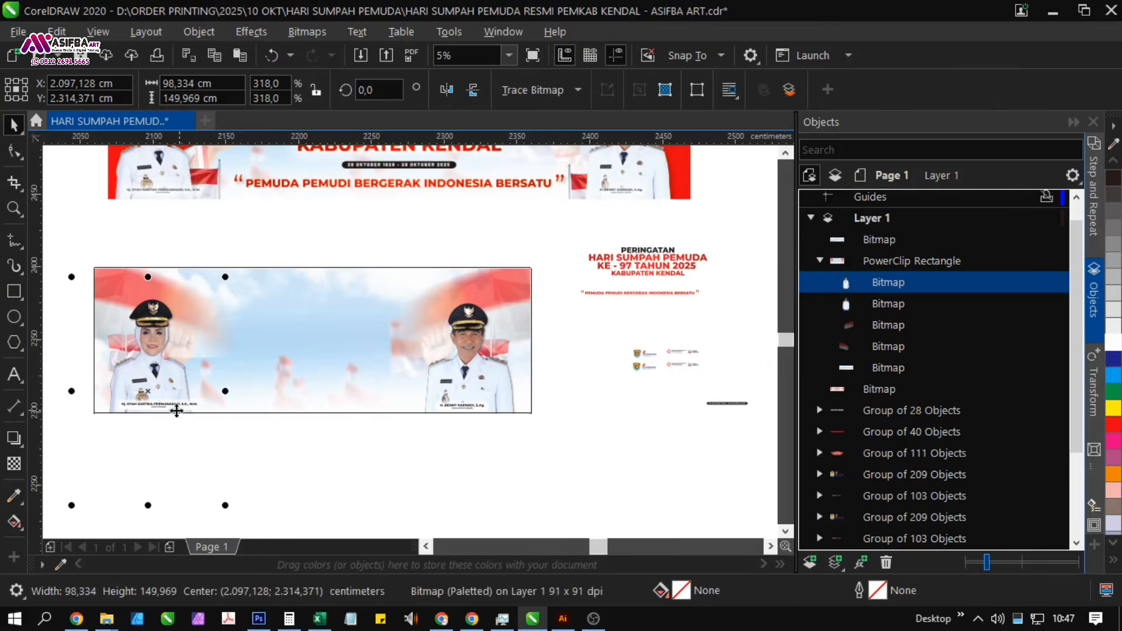
{"action": "scroll", "coordinate": [114, 385], "scroll_direction": "up", "scroll_amount": 2}
{"action": "mouse_move", "coordinate": [172, 402]}
{"action": "left_mouse_down"}
{"action": "mouse_move", "coordinate": [151, 402]}
{"action": "mouse_move", "coordinate": [169, 403]}
{"action": "left_mouse_up"}
{"action": "scroll", "coordinate": [154, 415], "scroll_direction": "down", "scroll_amount": 2}
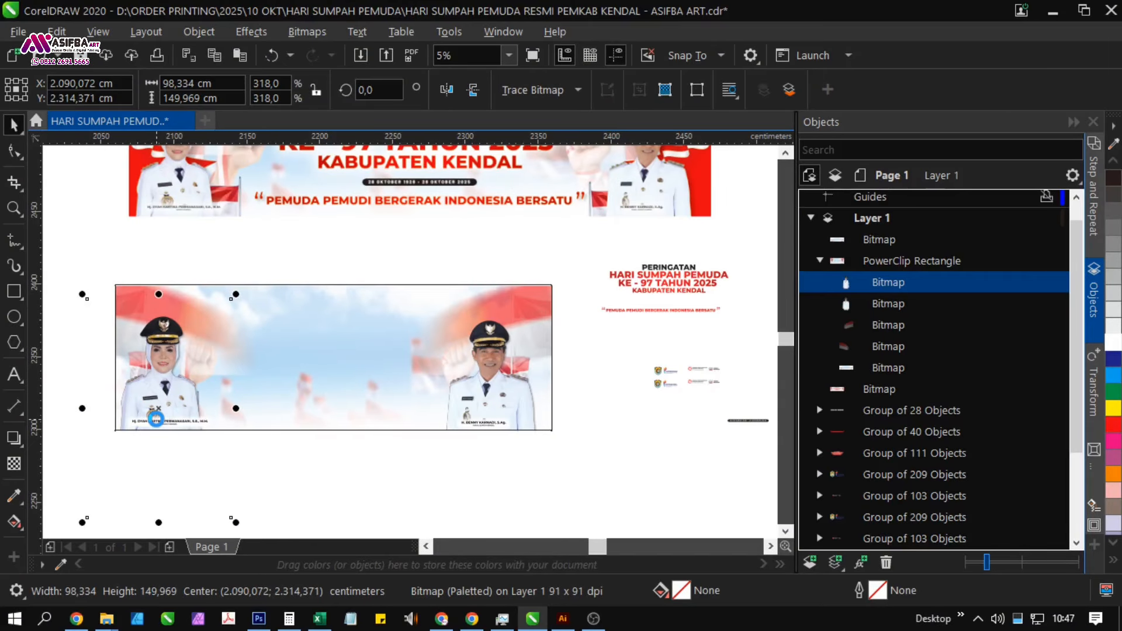
- Move the man's portrait inside the PowerClip slightly outward toward the banner's right edge
{"action": "left_click", "coordinate": [912, 304]}
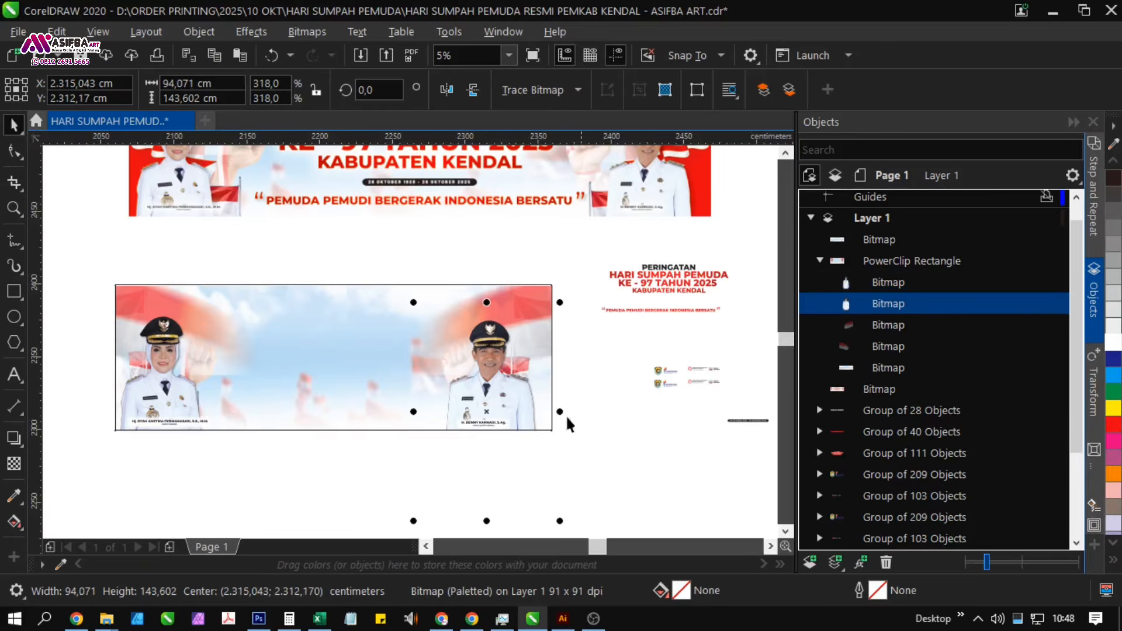
{"action": "scroll", "coordinate": [533, 413], "scroll_direction": "up", "scroll_amount": 2}
{"action": "left_click_drag", "start_coordinate": [472, 428], "coordinate": [496, 426]}
{"action": "scroll", "coordinate": [517, 435], "scroll_direction": "down", "scroll_amount": 2}
{"action": "left_click", "coordinate": [622, 444]}
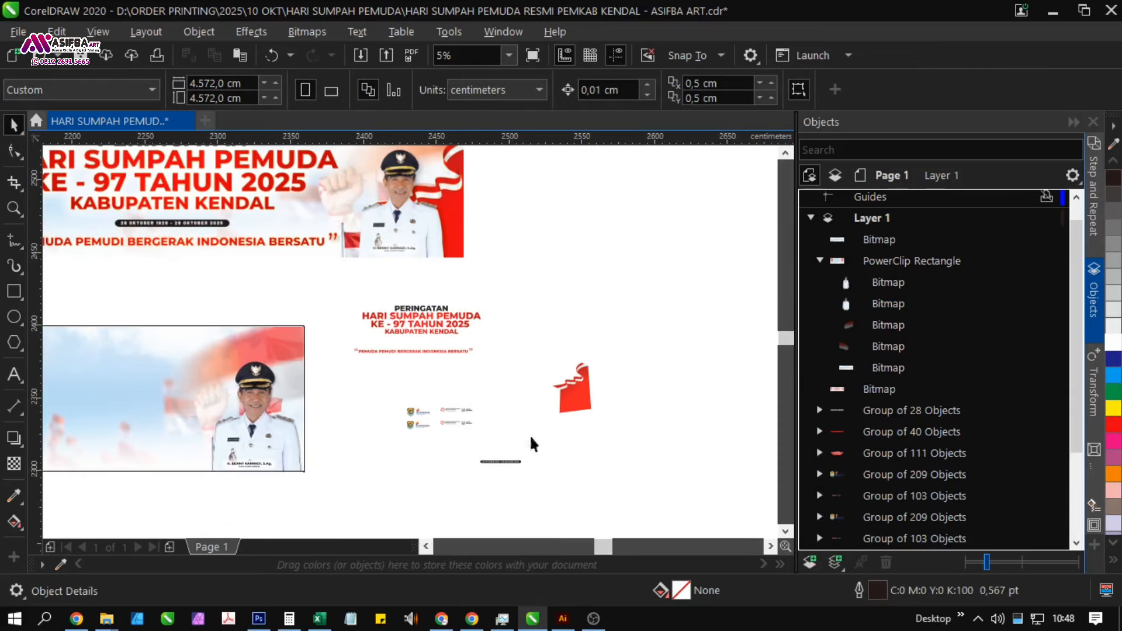
- Enlarge the loose red-and-white flag group, place it over the man's portrait at the banner's right end and bring it to the front
{"action": "left_click", "coordinate": [575, 406]}
{"action": "left_click_drag", "start_coordinate": [543, 422], "coordinate": [468, 512]}
{"action": "left_click_drag", "start_coordinate": [572, 427], "coordinate": [307, 446]}
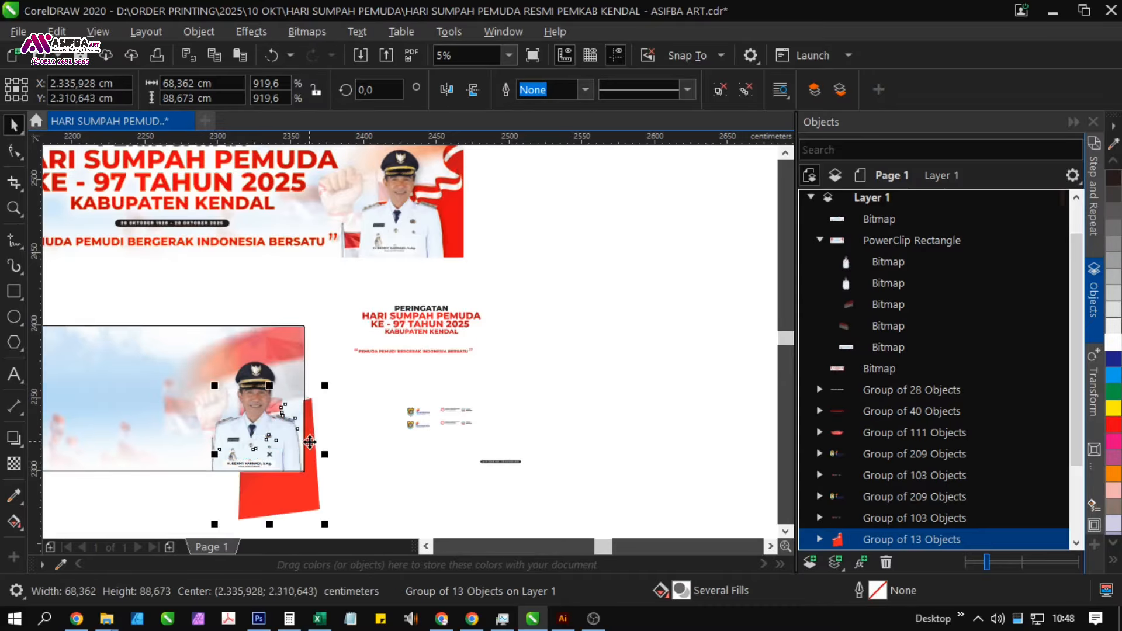
{"action": "key", "text": "shift+Page_Up"}
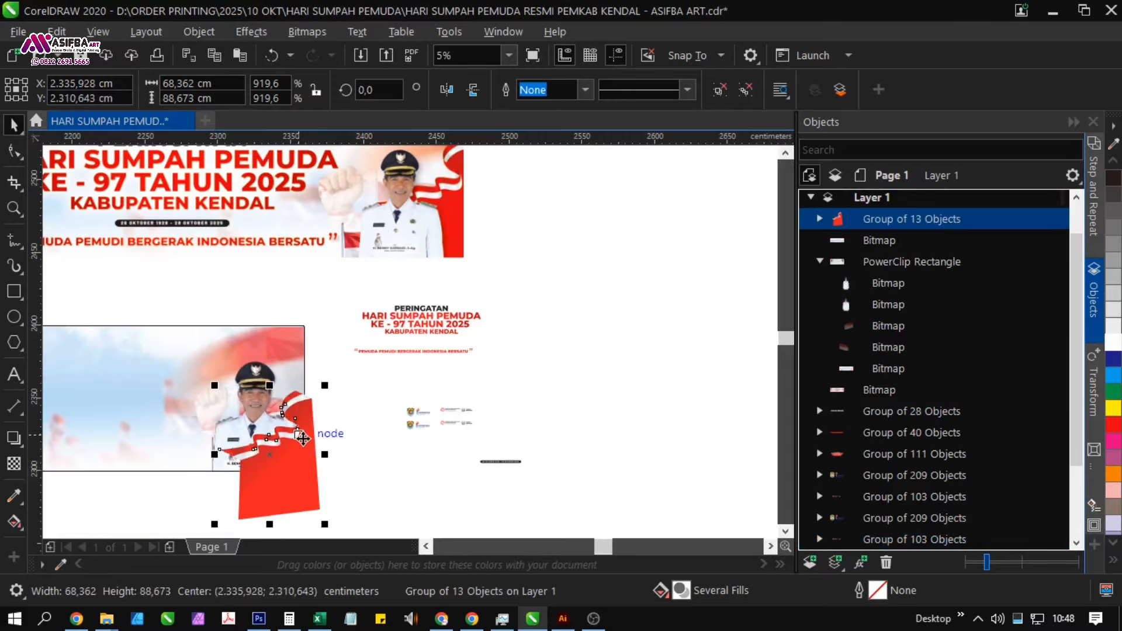
{"action": "mouse_move", "coordinate": [299, 453]}
{"action": "left_mouse_down"}
{"action": "mouse_move", "coordinate": [300, 435]}
{"action": "mouse_move", "coordinate": [294, 450]}
{"action": "left_mouse_up"}
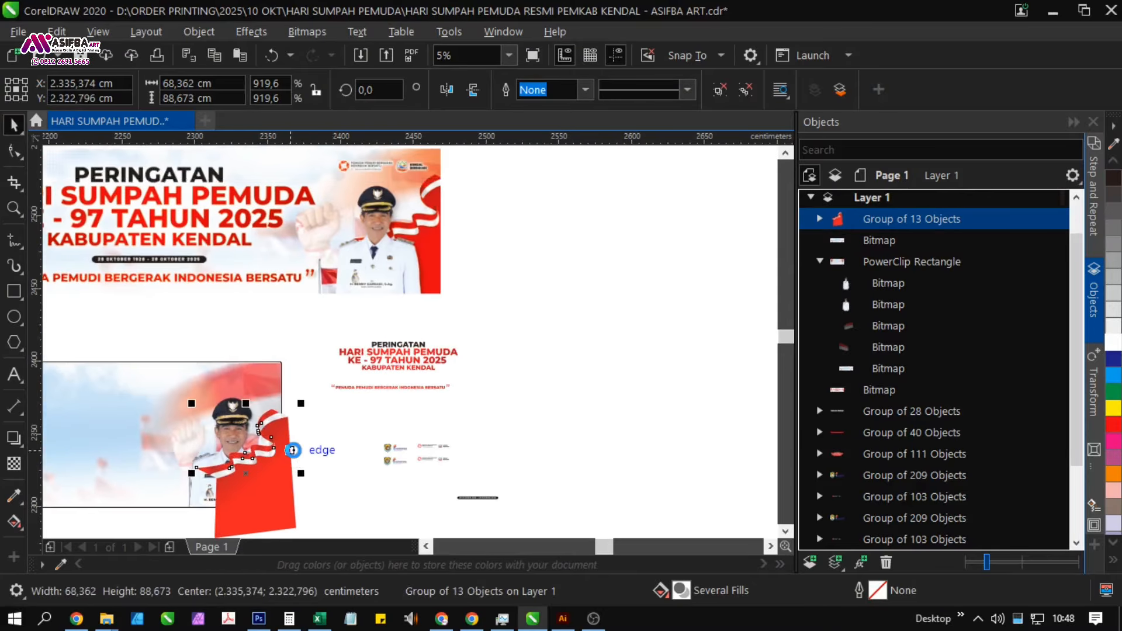
- Scale the flag group to about 94 cm wide and 122 cm high and shift it so it overhangs the banner's right edge
{"action": "left_click_drag", "start_coordinate": [298, 405], "coordinate": [314, 385]}
{"action": "scroll", "coordinate": [267, 490], "scroll_direction": "down", "scroll_amount": 1}
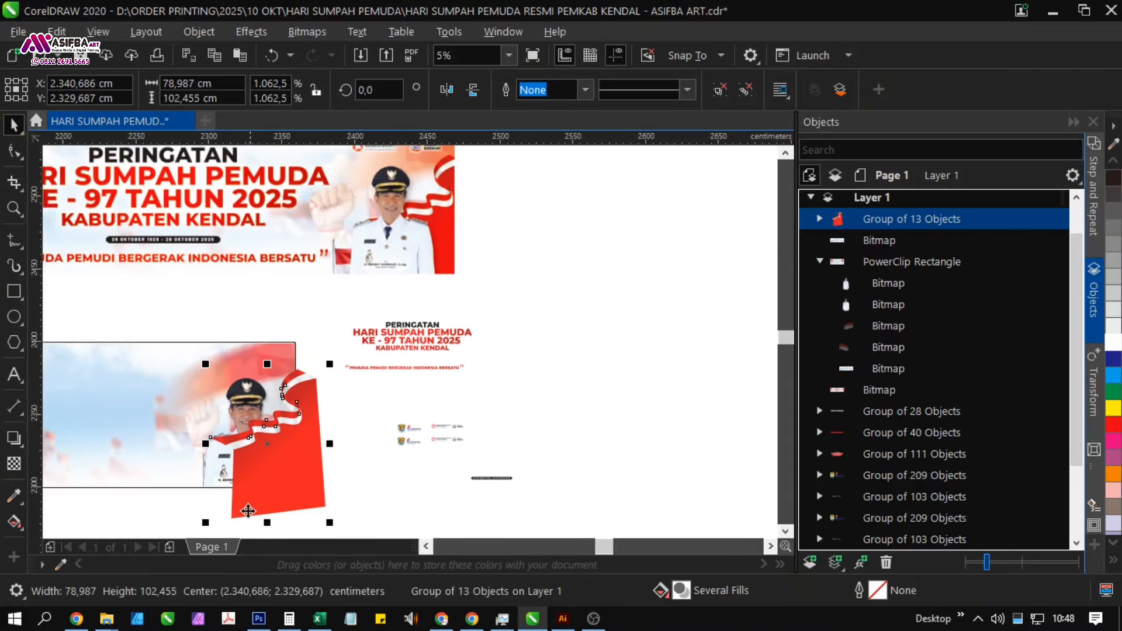
{"action": "left_click_drag", "start_coordinate": [208, 529], "coordinate": [160, 501]}
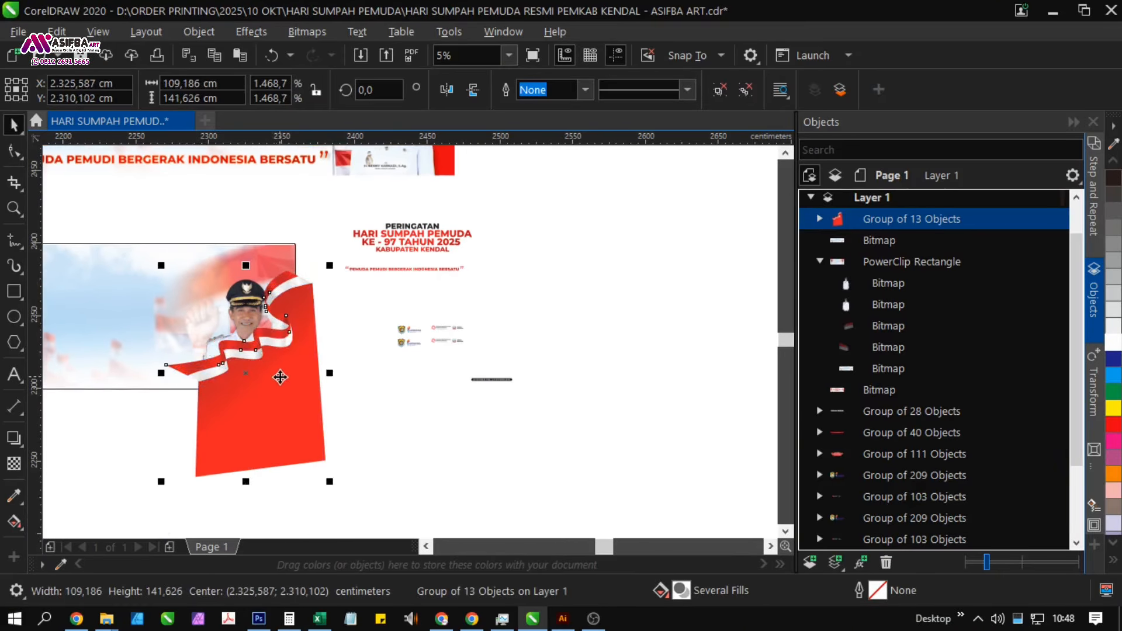
{"action": "scroll", "coordinate": [281, 377], "scroll_direction": "up", "scroll_amount": 2}
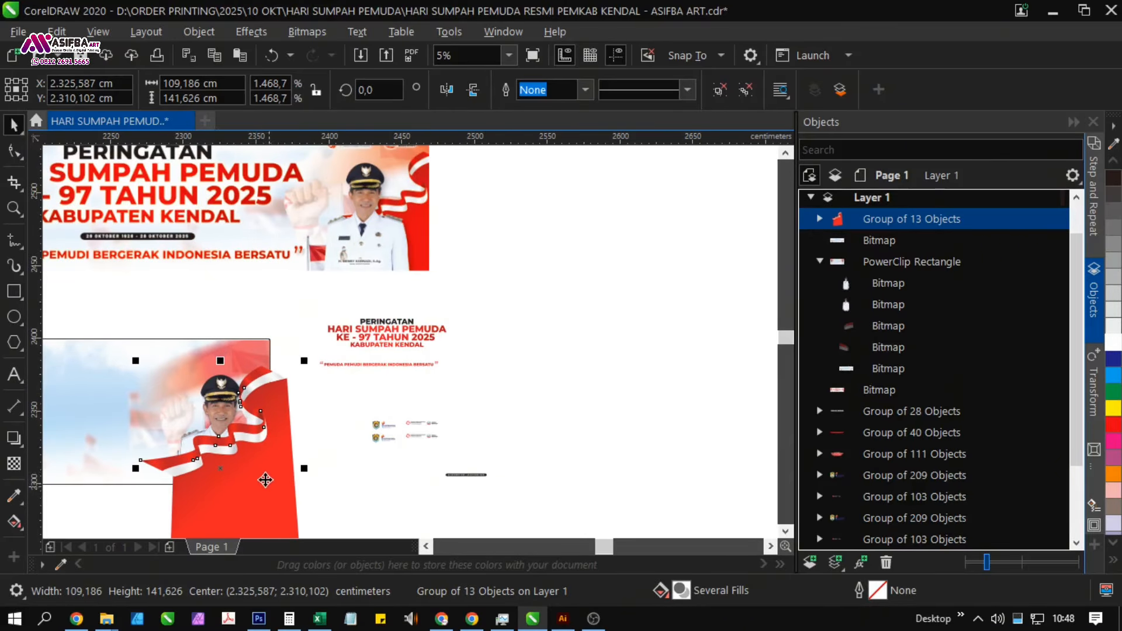
{"action": "scroll", "coordinate": [264, 466], "scroll_direction": "down", "scroll_amount": 2}
{"action": "left_click_drag", "start_coordinate": [176, 488], "coordinate": [201, 463]}
{"action": "scroll", "coordinate": [304, 304], "scroll_direction": "up", "scroll_amount": 2}
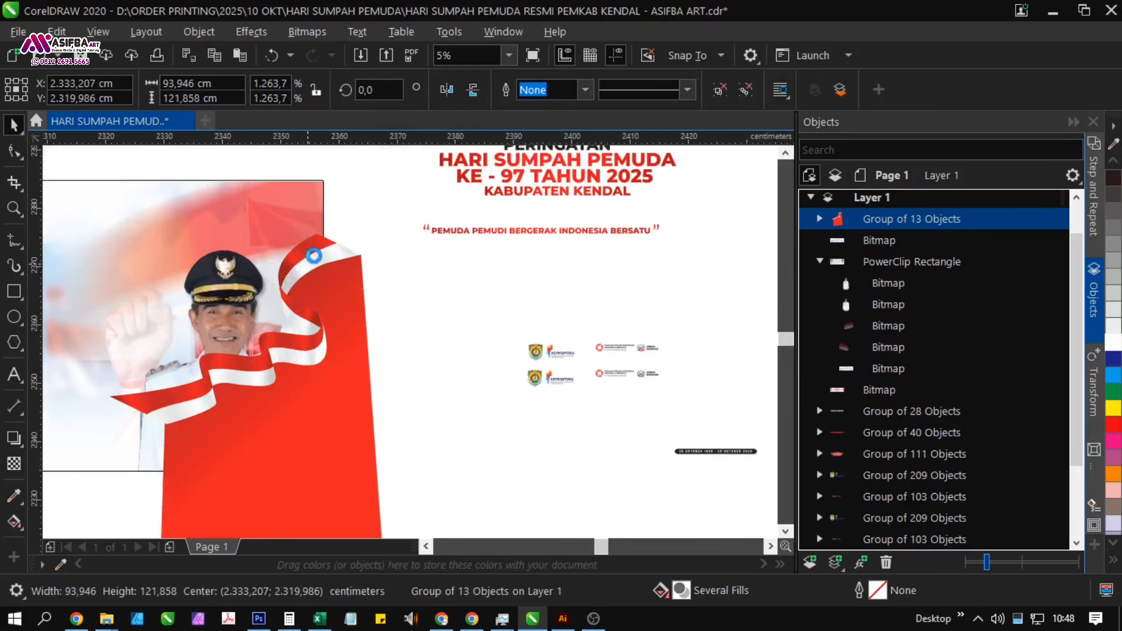
{"action": "left_click_drag", "start_coordinate": [317, 268], "coordinate": [343, 272]}
{"action": "scroll", "coordinate": [343, 275], "scroll_direction": "down", "scroll_amount": 1}
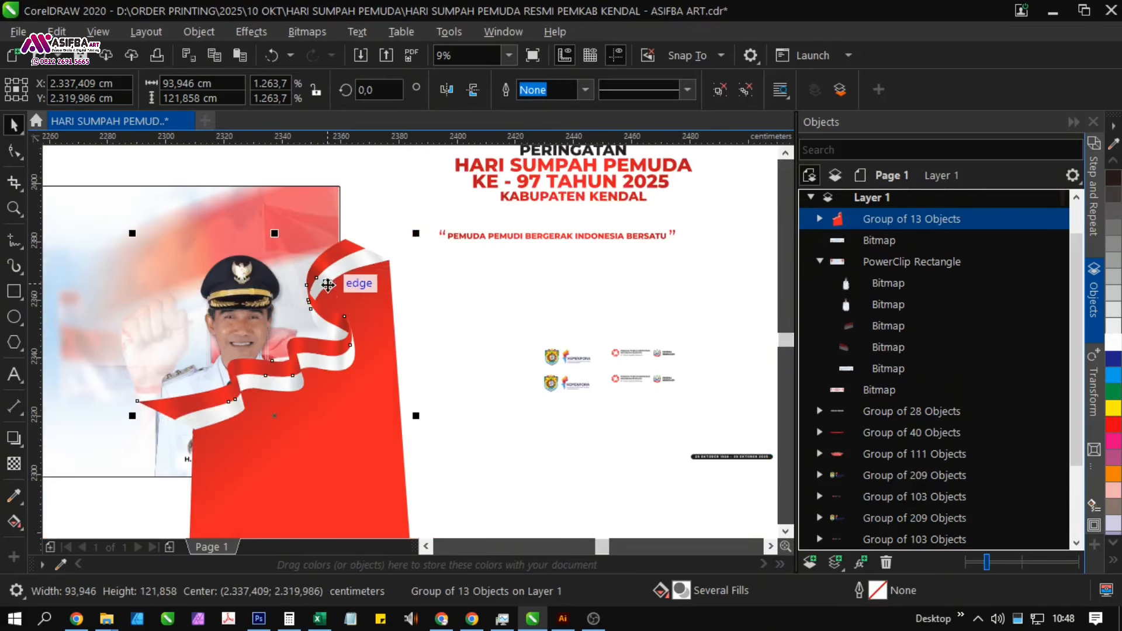
- Create a horizontally mirrored copy of the flag group and align it over the banner's left edge beside the woman's portrait
{"action": "scroll", "coordinate": [344, 362], "scroll_direction": "down", "scroll_amount": 1}
{"action": "left_click_drag", "start_coordinate": [407, 377], "coordinate": [119, 377]}
{"action": "scroll", "coordinate": [442, 407], "scroll_direction": "left", "scroll_amount": 3}
{"action": "left_click_drag", "start_coordinate": [442, 408], "coordinate": [208, 438]}
{"action": "scroll", "coordinate": [225, 296], "scroll_direction": "up", "scroll_amount": 2}
{"action": "scroll", "coordinate": [216, 303], "scroll_direction": "up", "scroll_amount": 2}
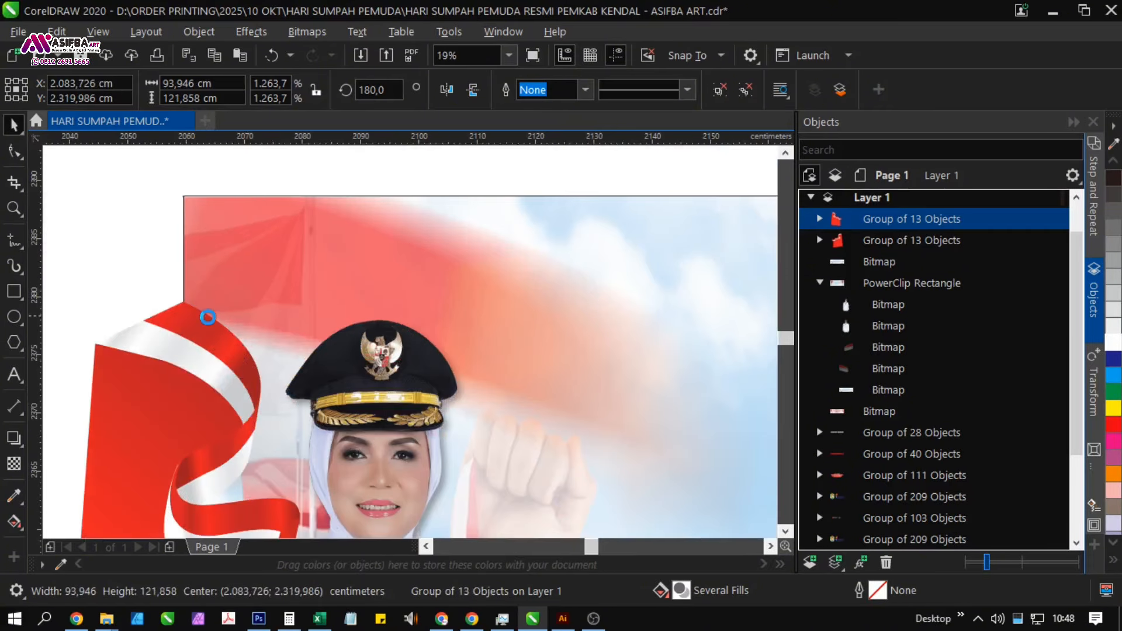
{"action": "scroll", "coordinate": [165, 326], "scroll_direction": "down", "scroll_amount": 5}
{"action": "scroll", "coordinate": [330, 418], "scroll_direction": "right", "scroll_amount": 1}
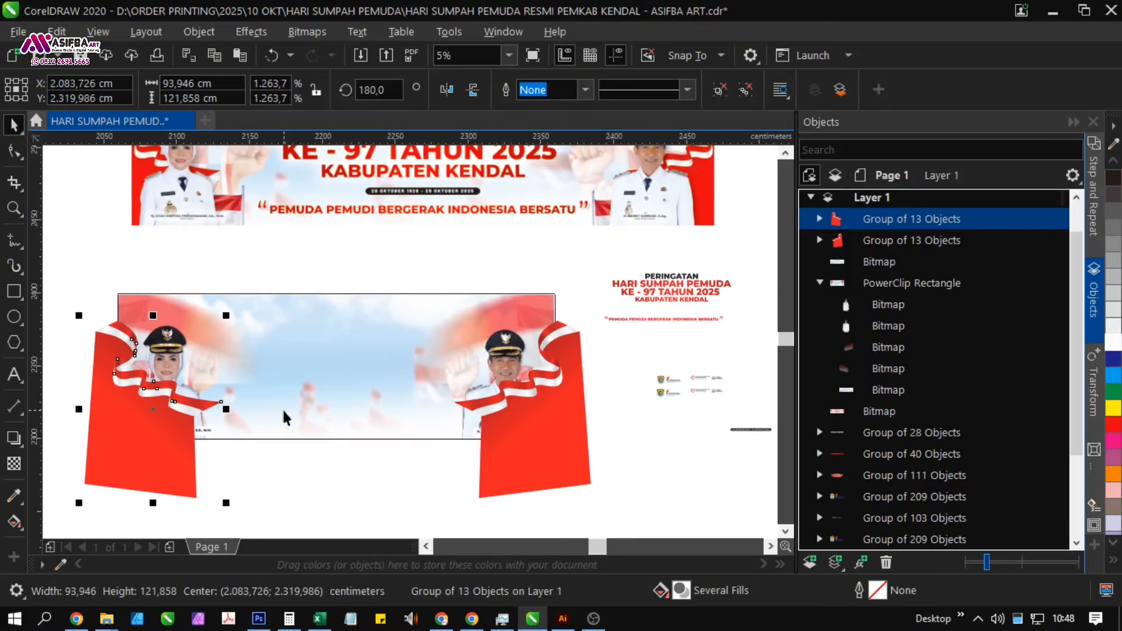
- PowerClip the right and left flag groups inside the banner rectangle
{"action": "left_click", "coordinate": [507, 443]}
{"action": "right_click", "coordinate": [509, 440]}
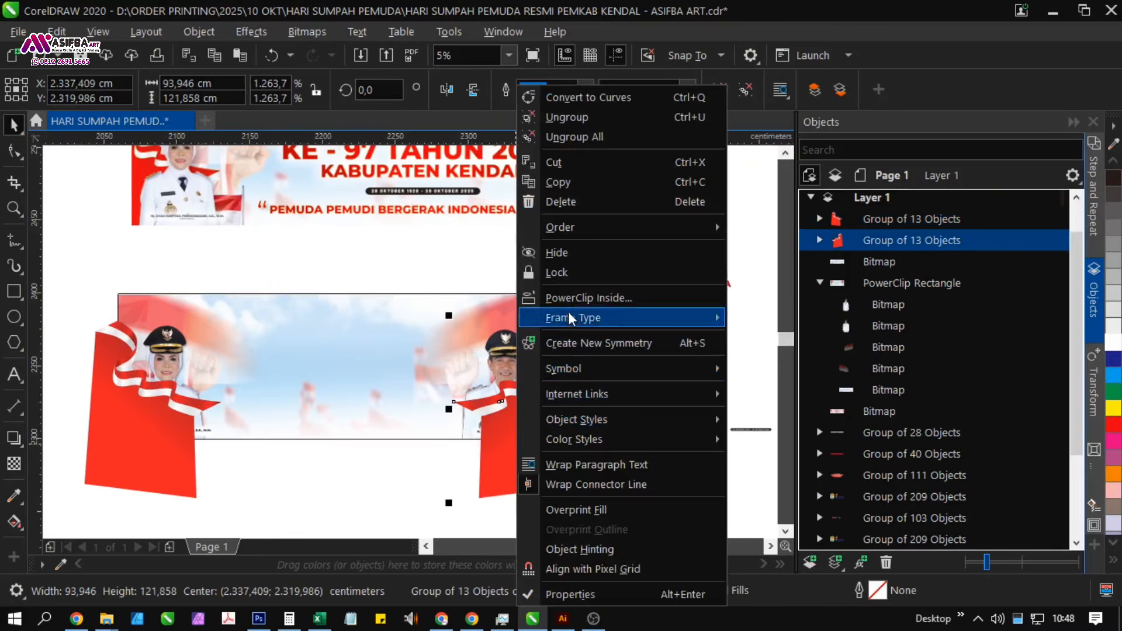
{"action": "left_click", "coordinate": [512, 326]}
{"action": "left_click", "coordinate": [513, 326]}
{"action": "left_click", "coordinate": [156, 458]}
{"action": "right_click", "coordinate": [156, 459]}
{"action": "left_click", "coordinate": [226, 298]}
{"action": "left_click", "coordinate": [467, 327]}
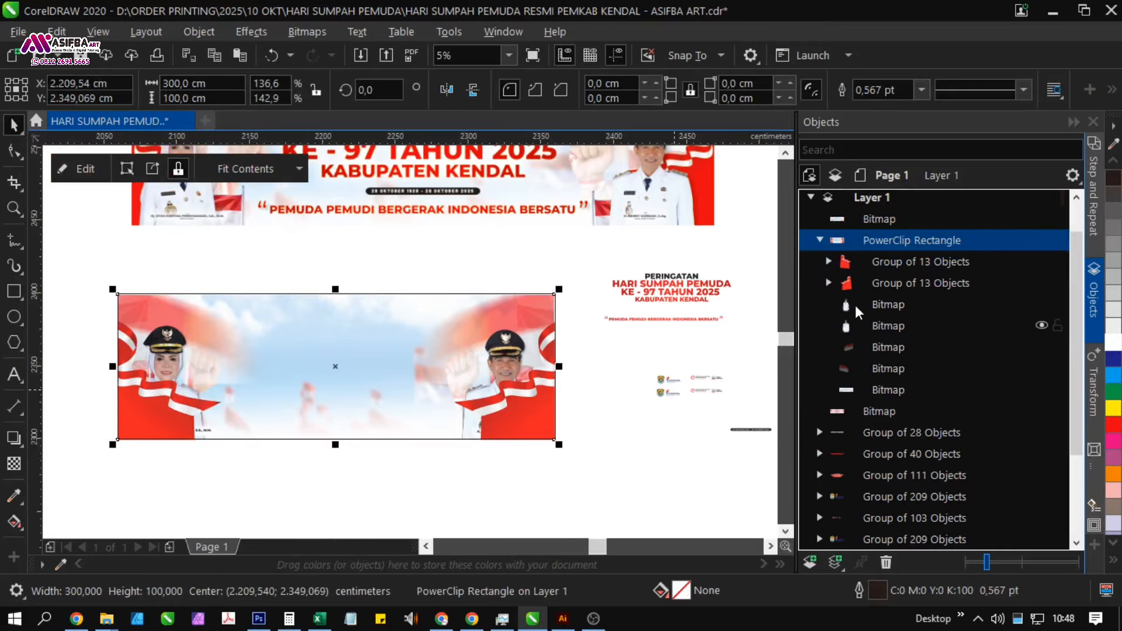
- Bring both portraits in front of the two flag groups inside the PowerClip rectangle
{"action": "left_click", "coordinate": [877, 304]}
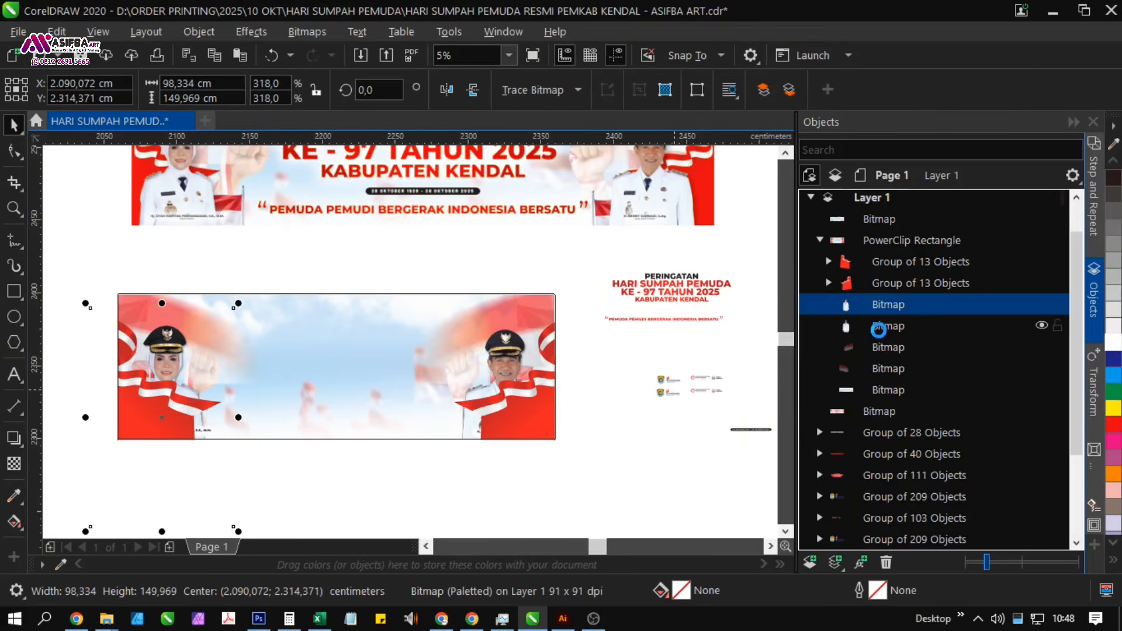
{"action": "left_click", "coordinate": [879, 327], "text": "shift"}
{"action": "key", "text": "shift+Page_Up"}
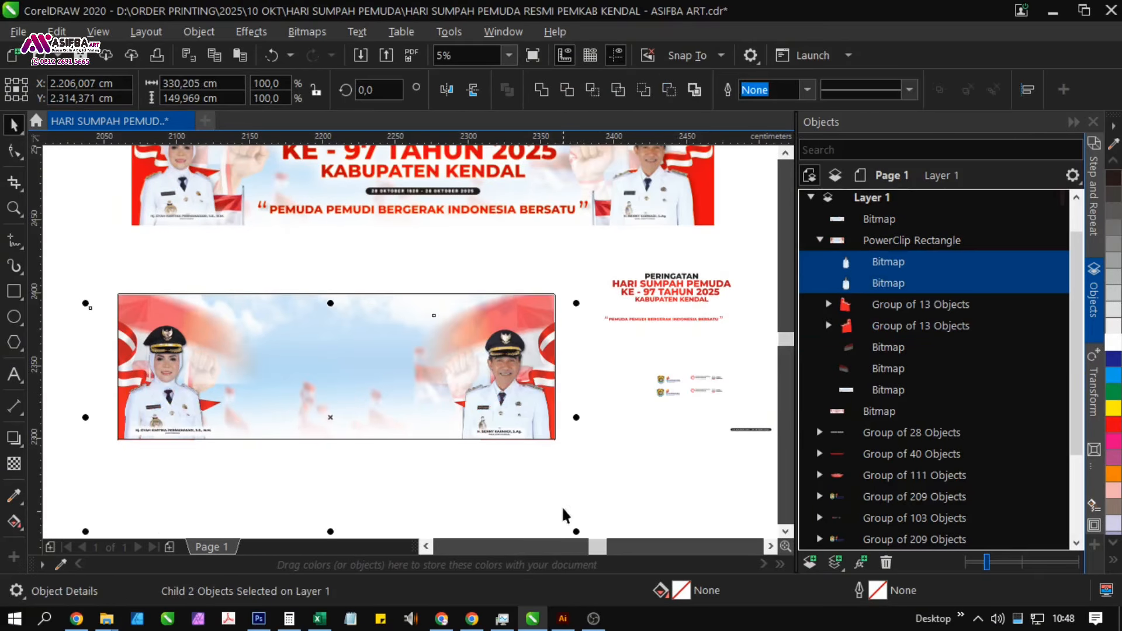
{"action": "left_click", "coordinate": [605, 489]}
- Select the upper pair of small logo groups beside the banner and enlarge them together to about 210 cm wide and 52 cm high
{"action": "left_click_drag", "start_coordinate": [489, 443], "coordinate": [388, 304]}
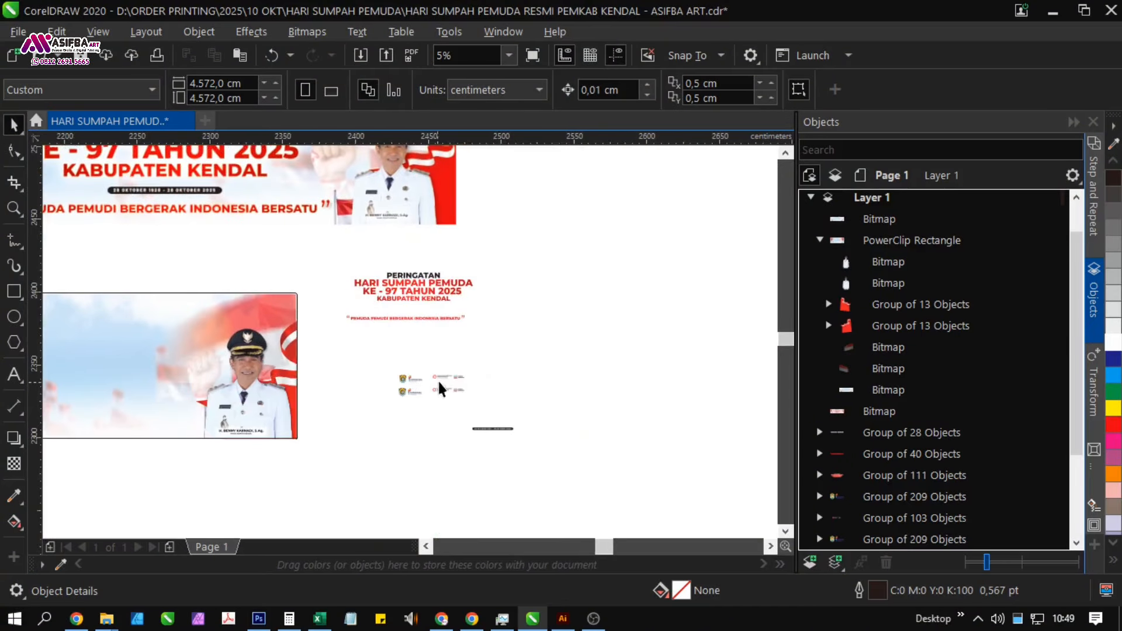
{"action": "left_click", "coordinate": [441, 377]}
{"action": "left_click", "coordinate": [401, 381], "text": "shift"}
{"action": "left_click_drag", "start_coordinate": [392, 364], "coordinate": [164, 308]}
{"action": "scroll", "coordinate": [449, 396], "scroll_direction": "left", "scroll_amount": 2}
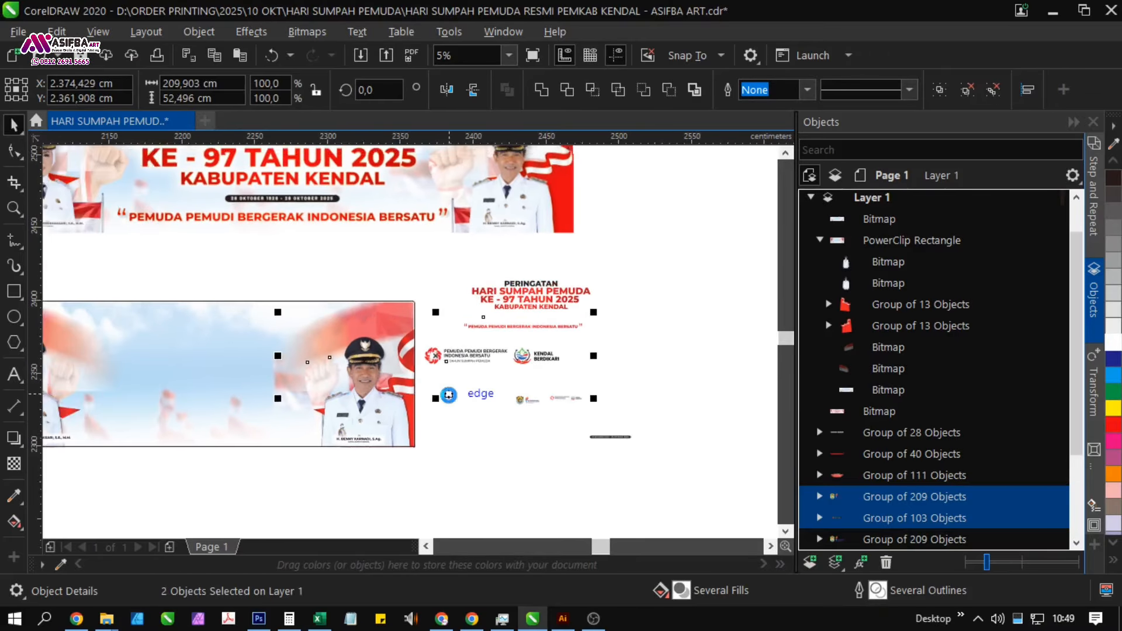
- Bring both logo groups to the front, move them onto the banner's upper left area and scale them to about 165 × 41 cm
{"action": "key", "text": "shift+Page_Up"}
{"action": "scroll", "coordinate": [449, 396], "scroll_direction": "left", "scroll_amount": 2}
{"action": "left_click_drag", "start_coordinate": [606, 416], "coordinate": [298, 408]}
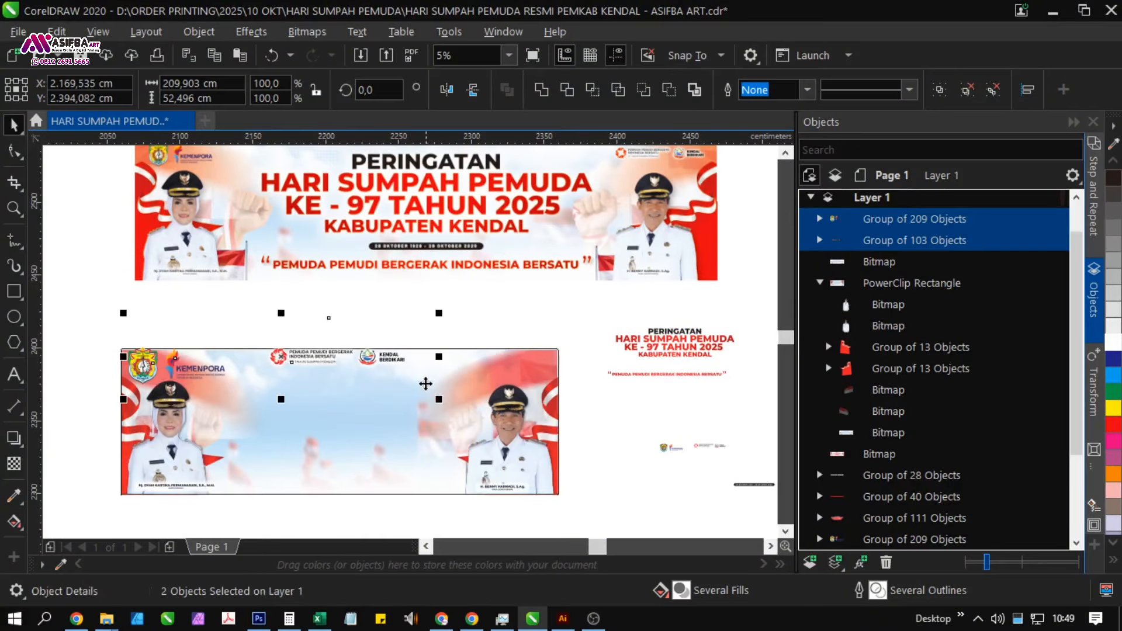
{"action": "left_click_drag", "start_coordinate": [416, 323], "coordinate": [381, 327]}
{"action": "scroll", "coordinate": [144, 412], "scroll_direction": "up", "scroll_amount": 3}
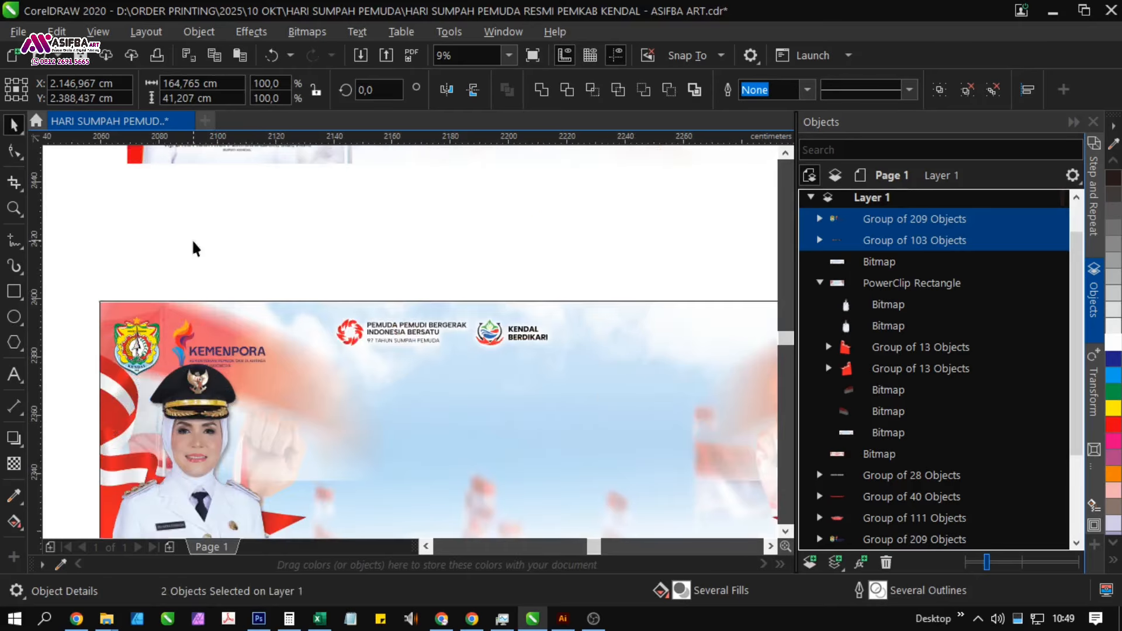
- Move the Kendal and Kemenpora logo group toward the banner's upper left corner and scale it to about 47 cm wide and 18.5 cm high
{"action": "left_click", "coordinate": [136, 345]}
{"action": "scroll", "coordinate": [138, 343], "scroll_direction": "up", "scroll_amount": 3}
{"action": "left_click_drag", "start_coordinate": [140, 342], "coordinate": [130, 327]}
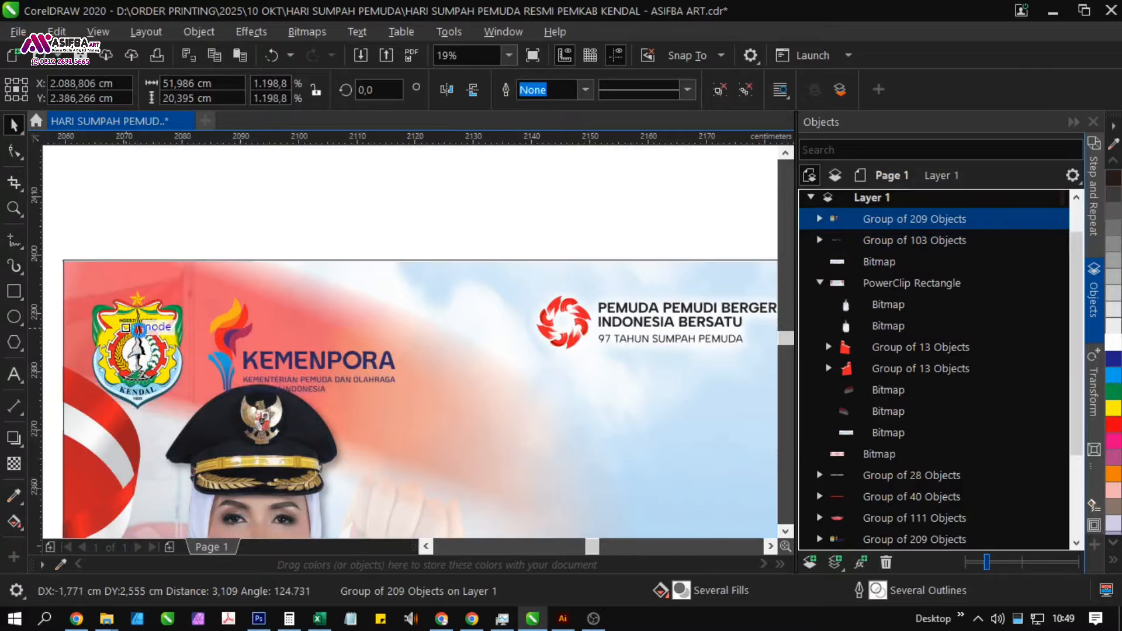
{"action": "key", "text": "Escape"}
{"action": "left_click_drag", "start_coordinate": [391, 403], "coordinate": [357, 395]}
- Move the Pemuda Pemudi Bergerak and Kendal Berdikari logo group to the banner's upper right corner and scale it to about 127 × 50 cm
{"action": "scroll", "coordinate": [387, 370], "scroll_direction": "down", "scroll_amount": 3}
{"action": "left_click_drag", "start_coordinate": [440, 335], "coordinate": [563, 368]}
{"action": "left_click_drag", "start_coordinate": [409, 431], "coordinate": [351, 453]}
{"action": "left_click_drag", "start_coordinate": [604, 390], "coordinate": [630, 362]}
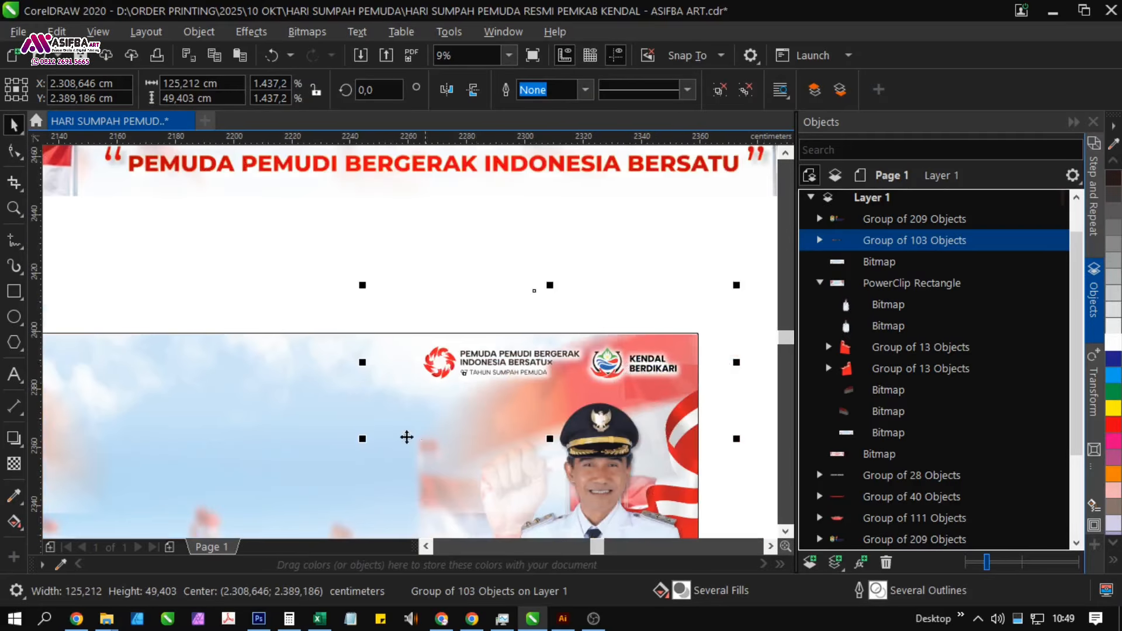
{"action": "left_click_drag", "start_coordinate": [362, 439], "coordinate": [355, 439]}
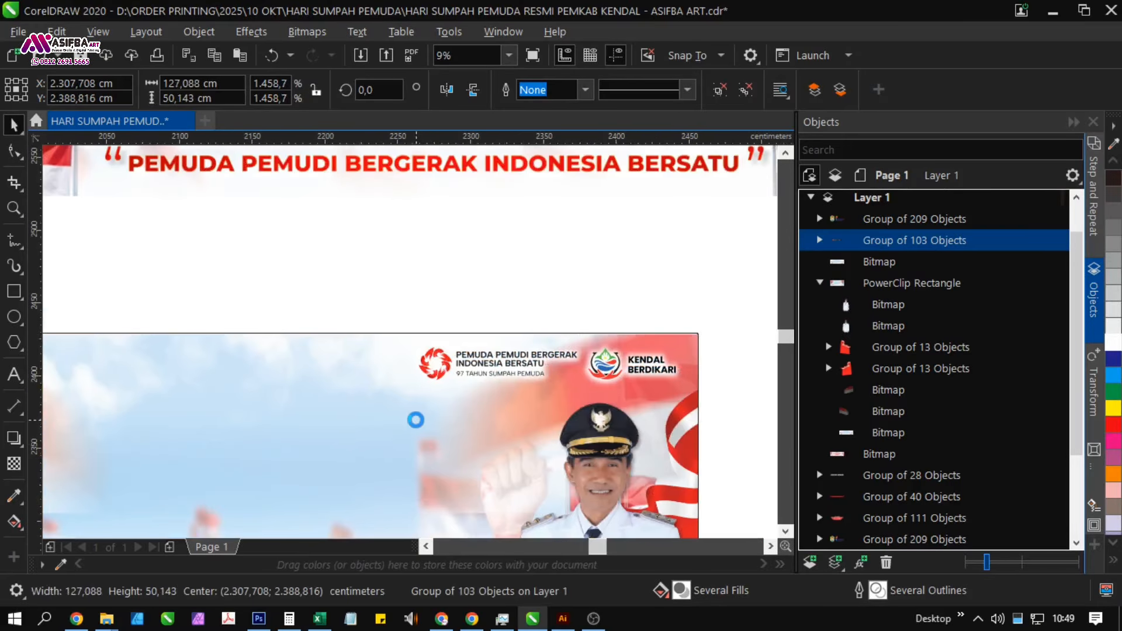
- PowerClip the Pemuda Pemudi Bergerak and Kendal Berdikari logo group inside the banner rectangle
{"action": "scroll", "coordinate": [438, 447], "scroll_direction": "down", "scroll_amount": 2}
{"action": "right_click", "coordinate": [528, 389]}
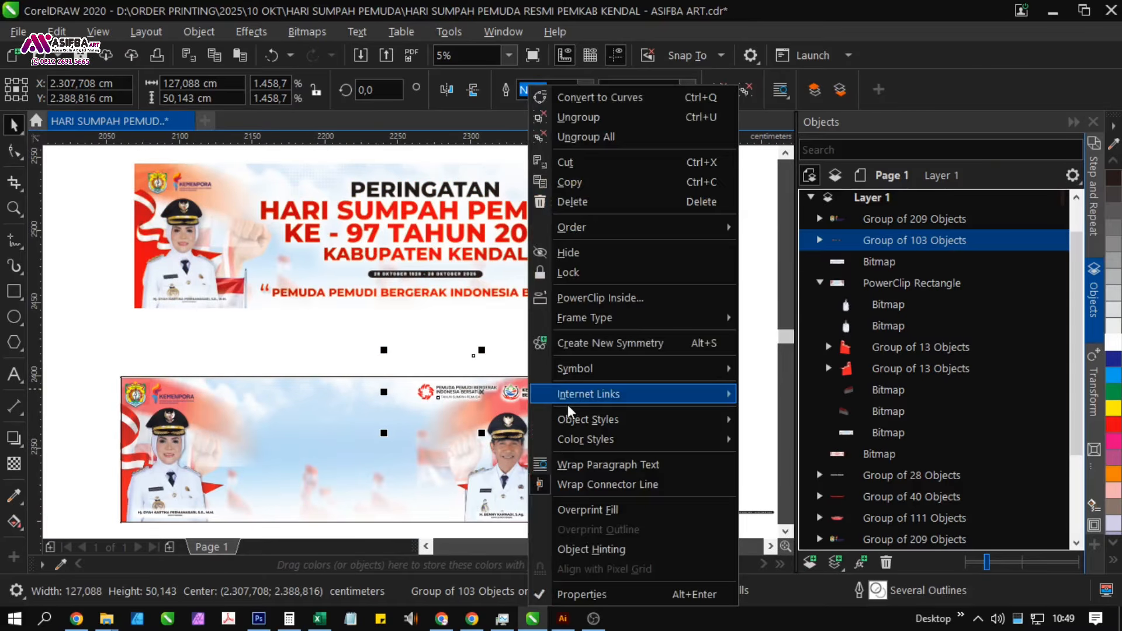
{"action": "left_click", "coordinate": [584, 296]}
{"action": "left_click", "coordinate": [372, 438]}
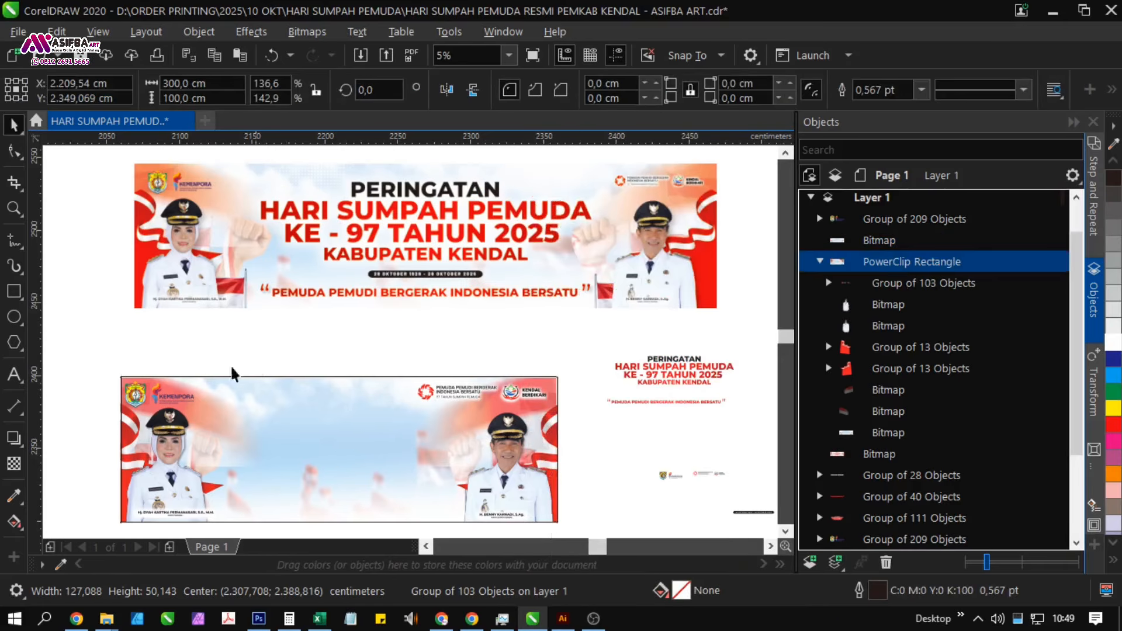
- Shift the Kendal and Kemenpora logo group about 3.5 cm horizontally inward from the banner's left edge
{"action": "left_click", "coordinate": [146, 406]}
{"action": "left_click", "coordinate": [139, 407]}
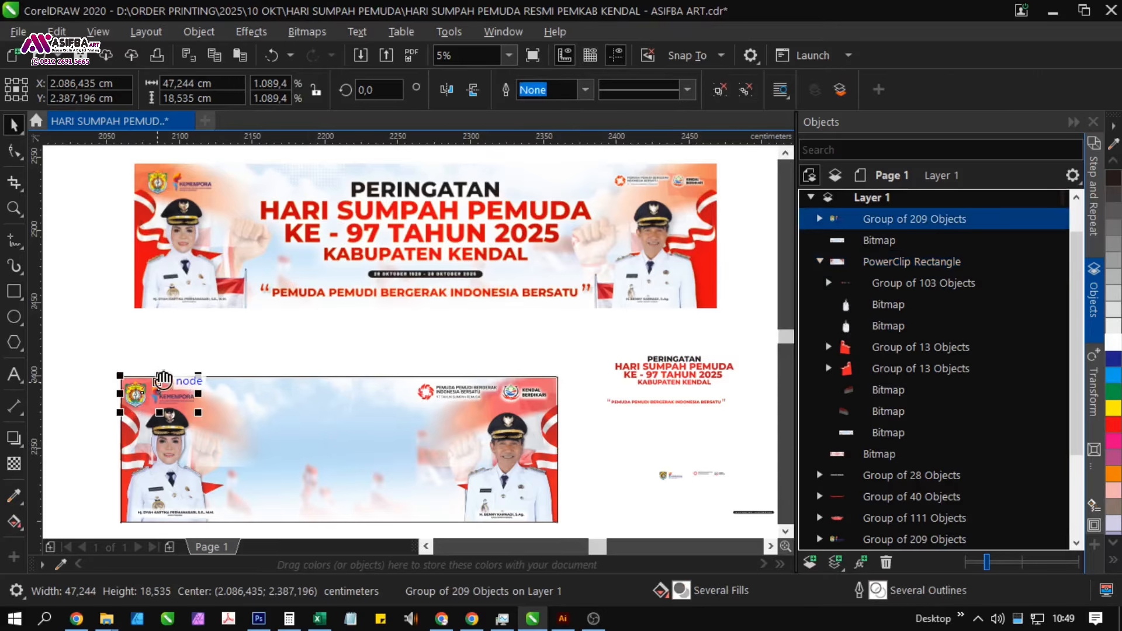
{"action": "scroll", "coordinate": [140, 432], "scroll_direction": "up", "scroll_amount": 3}
{"action": "left_click_drag", "start_coordinate": [155, 447], "coordinate": [160, 447]}
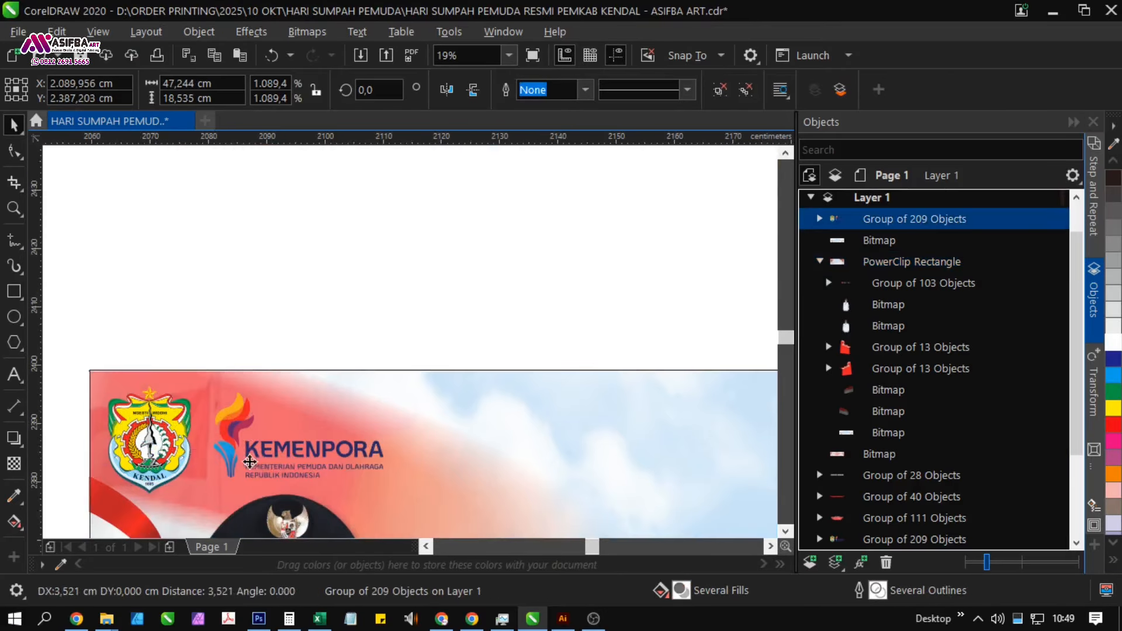
{"action": "left_click_drag", "start_coordinate": [243, 463], "coordinate": [195, 419]}
{"action": "left_click_drag", "start_coordinate": [167, 459], "coordinate": [290, 437]}
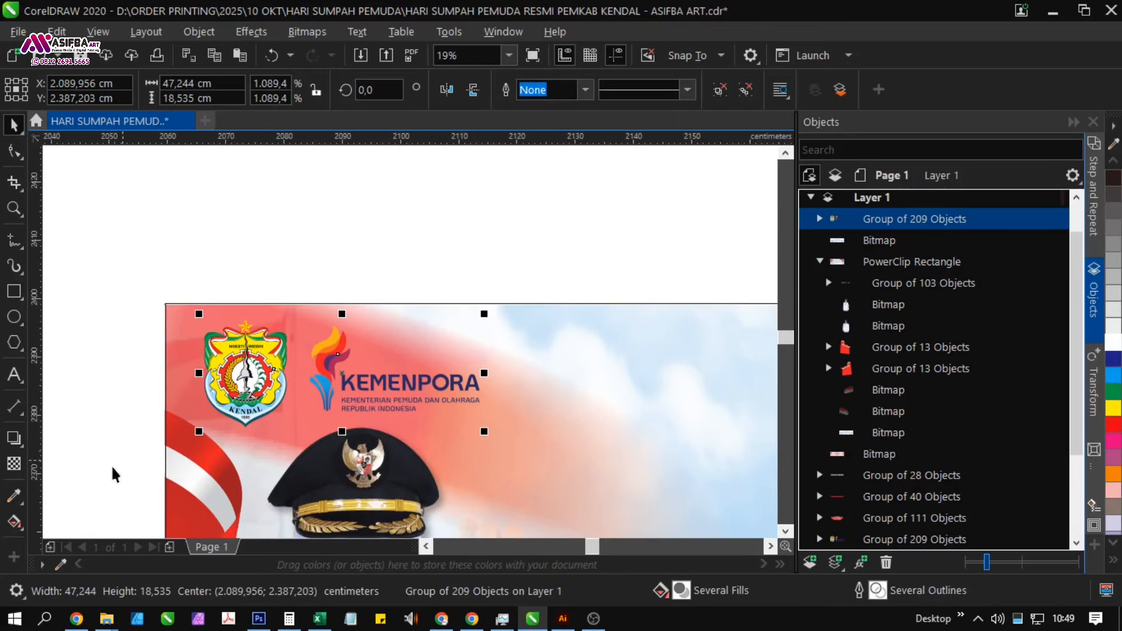
- Try to add a drop shadow to the Kendal and Kemenpora logo group
{"action": "left_click", "coordinate": [14, 438]}
{"action": "left_click_drag", "start_coordinate": [204, 373], "coordinate": [418, 399]}
{"action": "left_click", "coordinate": [730, 357]}
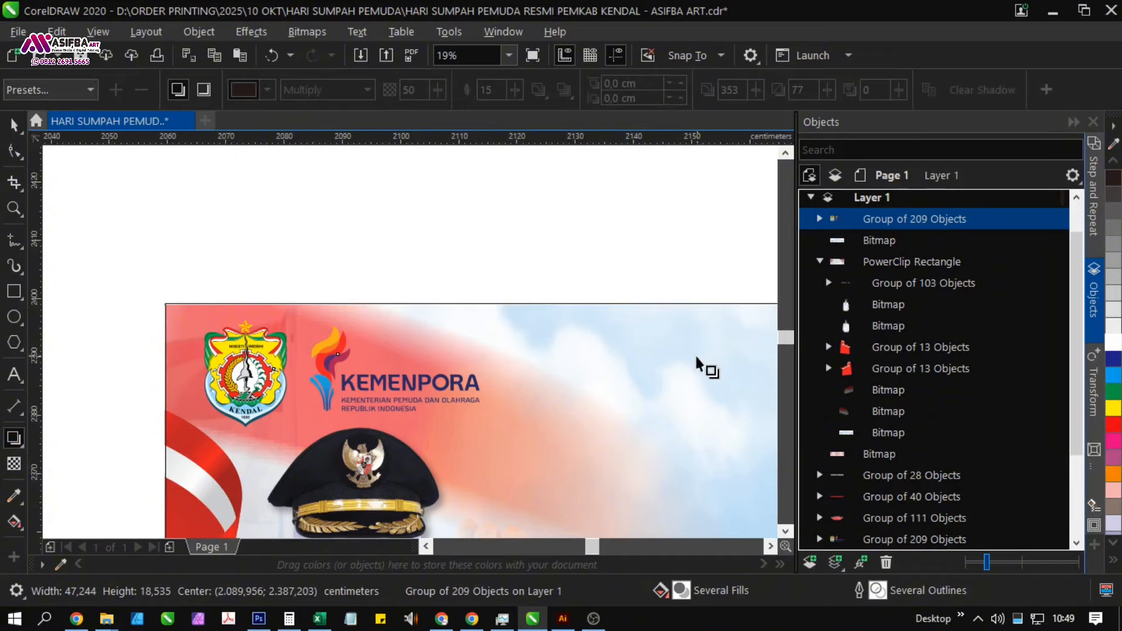
{"action": "key", "text": "space"}
- Convert the Kendal and Kemenpora logo group to a 100 dpi CMYK bitmap with a transparent background
{"action": "left_click", "coordinate": [412, 392]}
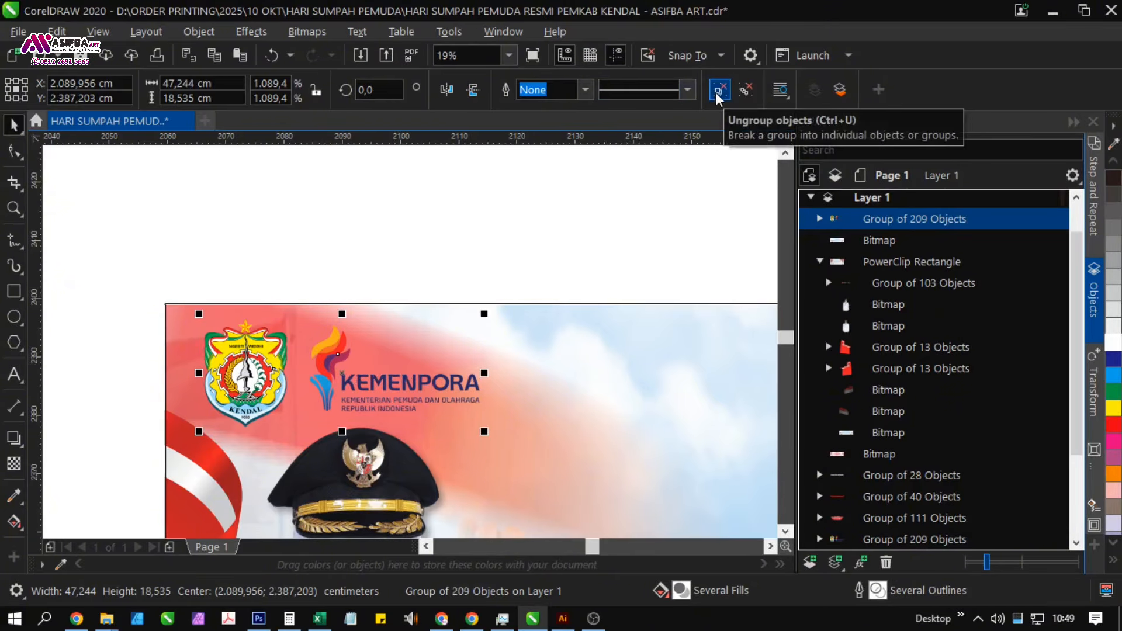
{"action": "left_click", "coordinate": [307, 31]}
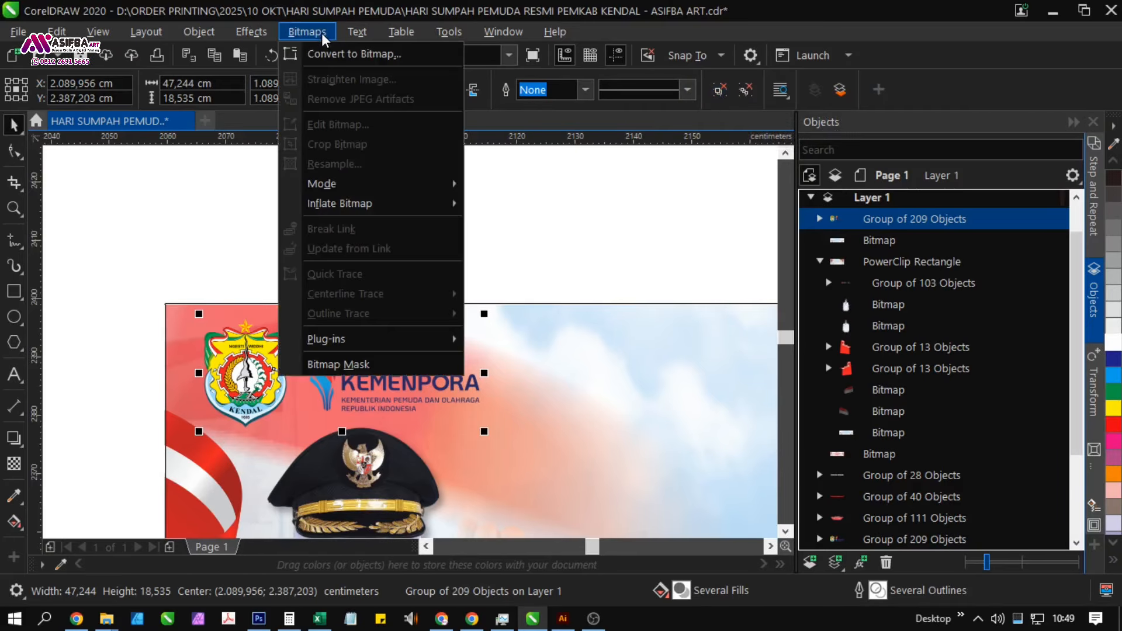
{"action": "left_click", "coordinate": [330, 57]}
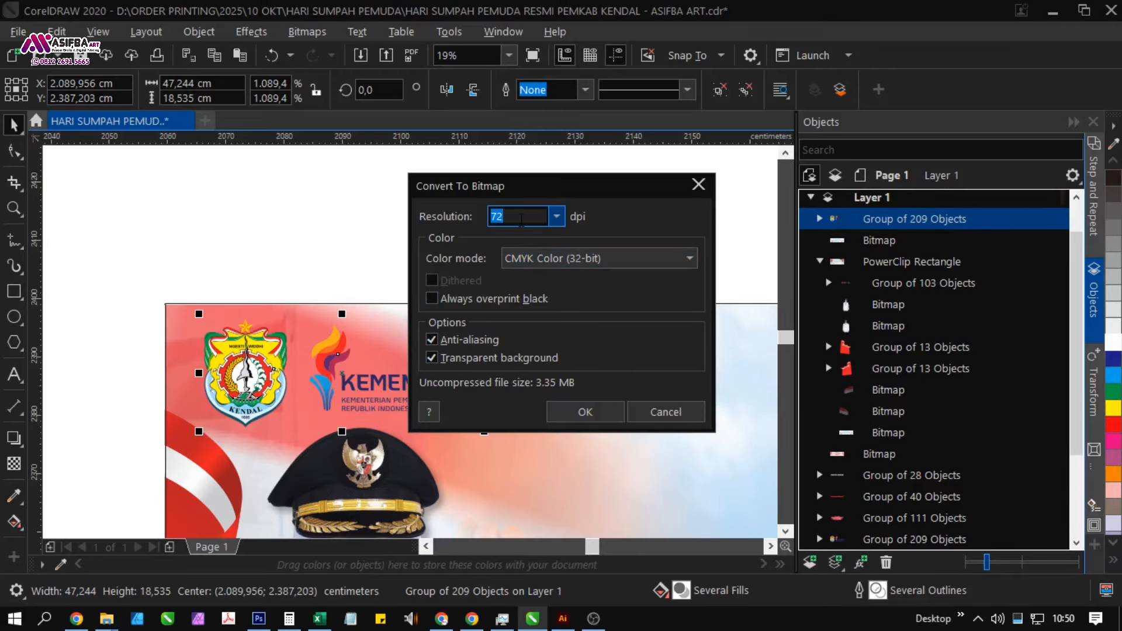
{"action": "type", "text": "100"}
{"action": "key", "text": "Return"}
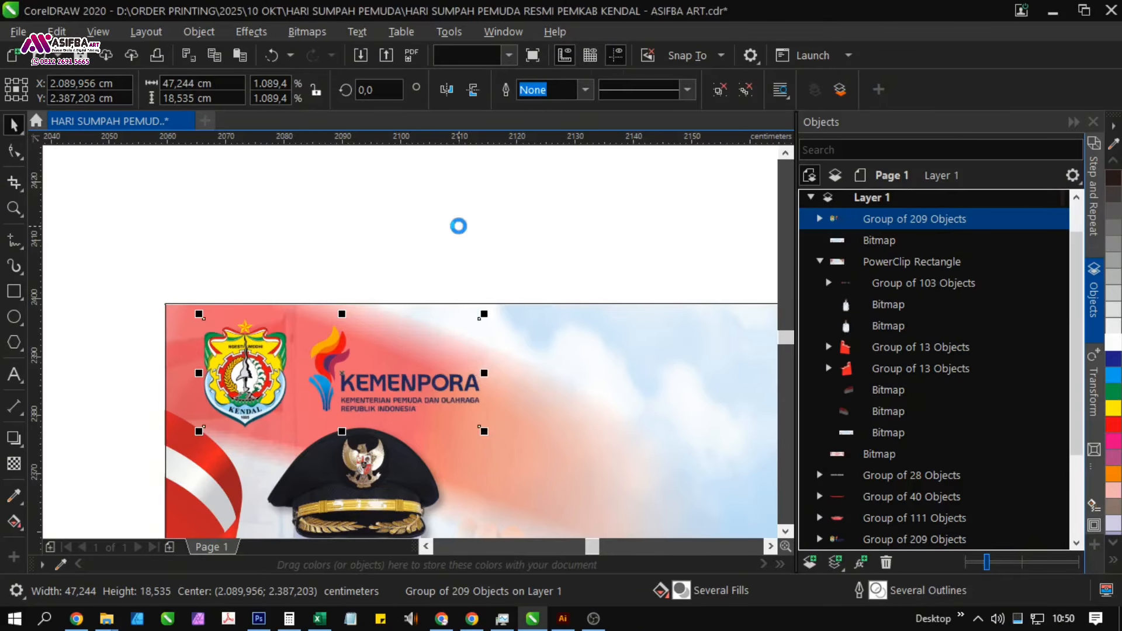
{"action": "left_click", "coordinate": [458, 242]}
{"action": "scroll", "coordinate": [227, 382], "scroll_direction": "up", "scroll_amount": 5}
{"action": "scroll", "coordinate": [226, 383], "scroll_direction": "down", "scroll_amount": 5}
- Add a drop shadow with no offset to the Kendal and Kemenpora logo bitmap, starting from its centre
{"action": "left_click", "coordinate": [227, 374]}
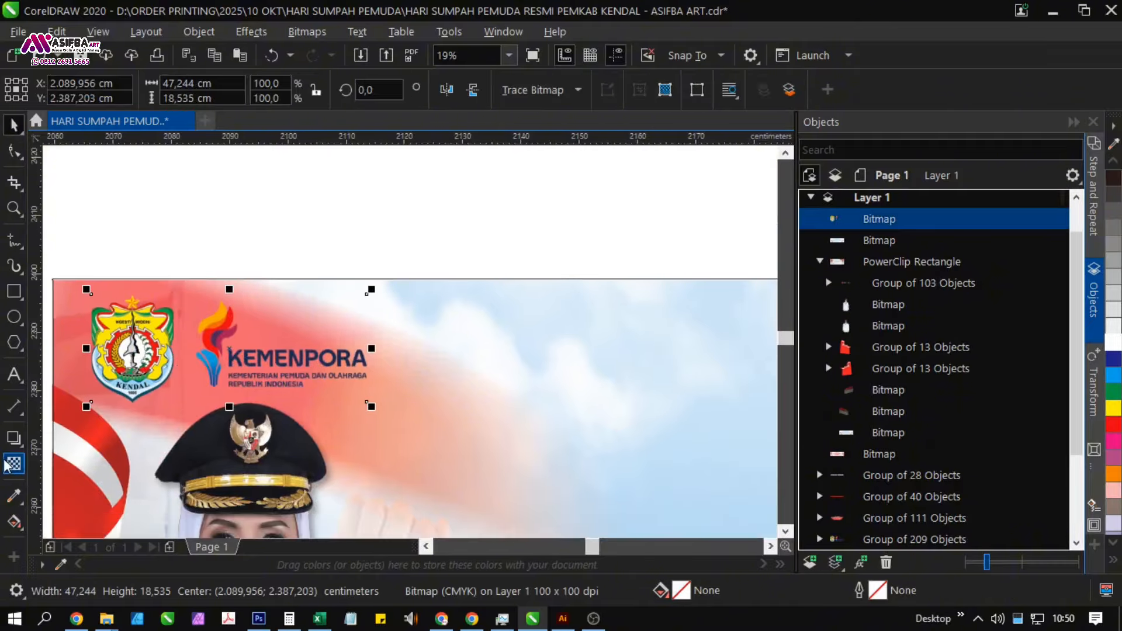
{"action": "left_click", "coordinate": [14, 439]}
{"action": "left_click_drag", "start_coordinate": [92, 349], "coordinate": [544, 363]}
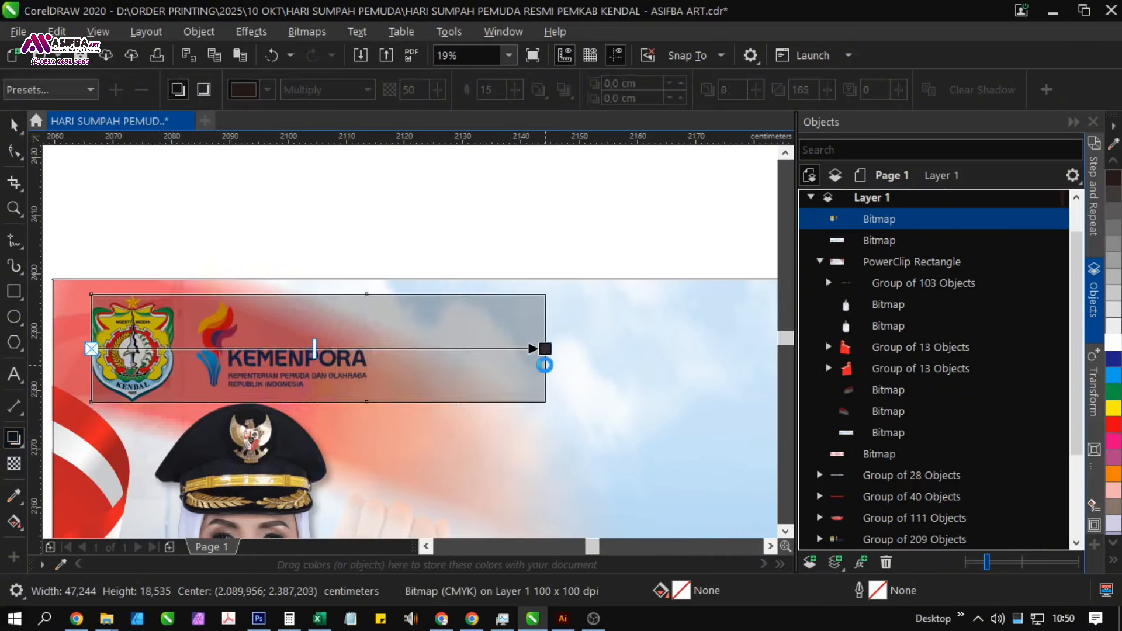
{"action": "key", "text": "ctrl+z"}
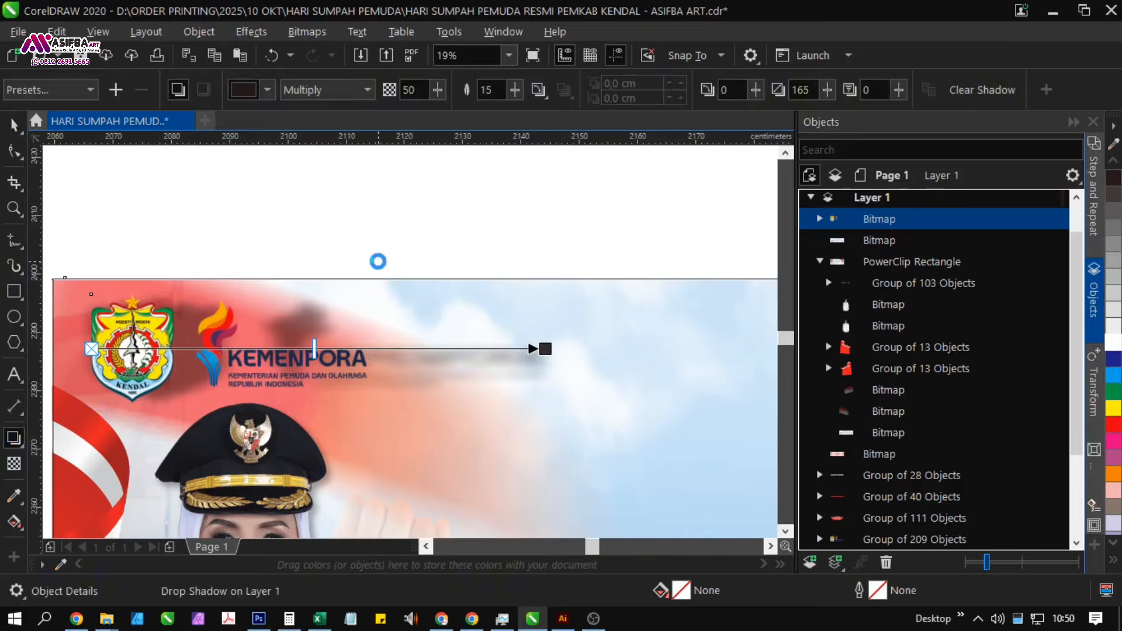
{"action": "left_click_drag", "start_coordinate": [230, 349], "coordinate": [232, 391]}
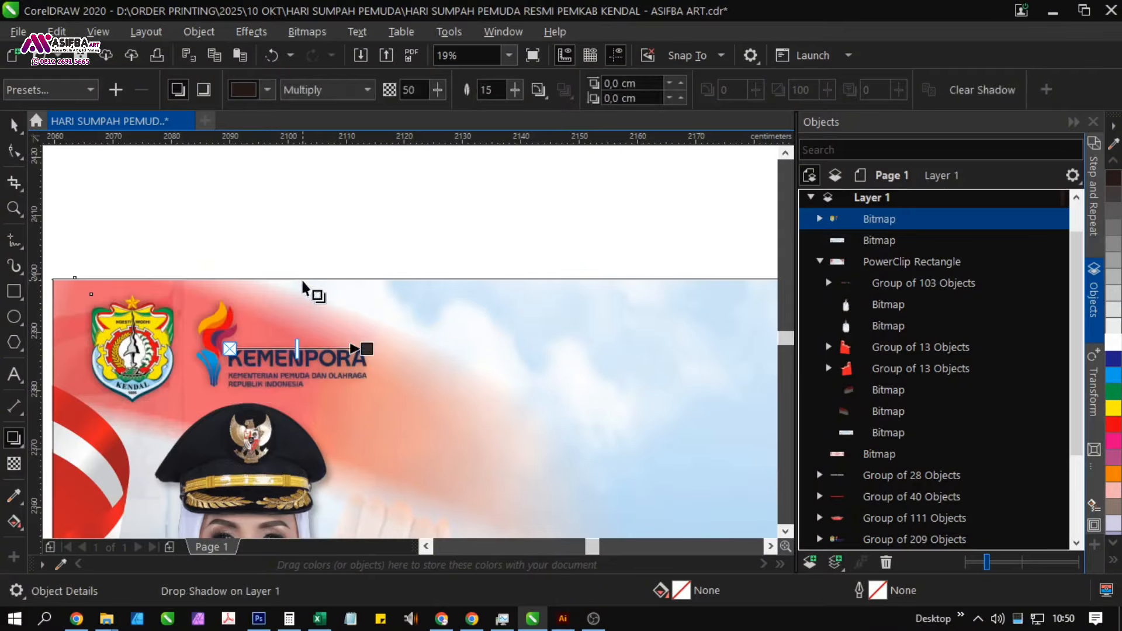
- Set the Kendal and Kemenpora logo shadow's colour to white and its merge mode to Add
{"action": "left_click", "coordinate": [267, 90]}
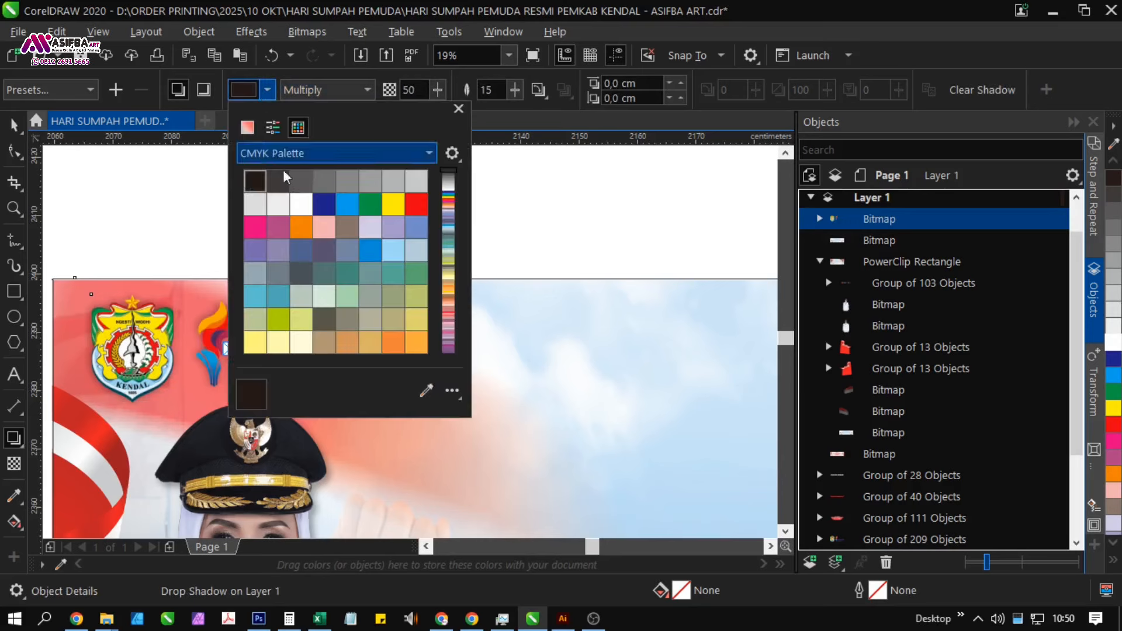
{"action": "left_click", "coordinate": [307, 215]}
{"action": "left_click", "coordinate": [324, 91]}
{"action": "scroll", "coordinate": [318, 129], "scroll_direction": "up", "scroll_amount": 4}
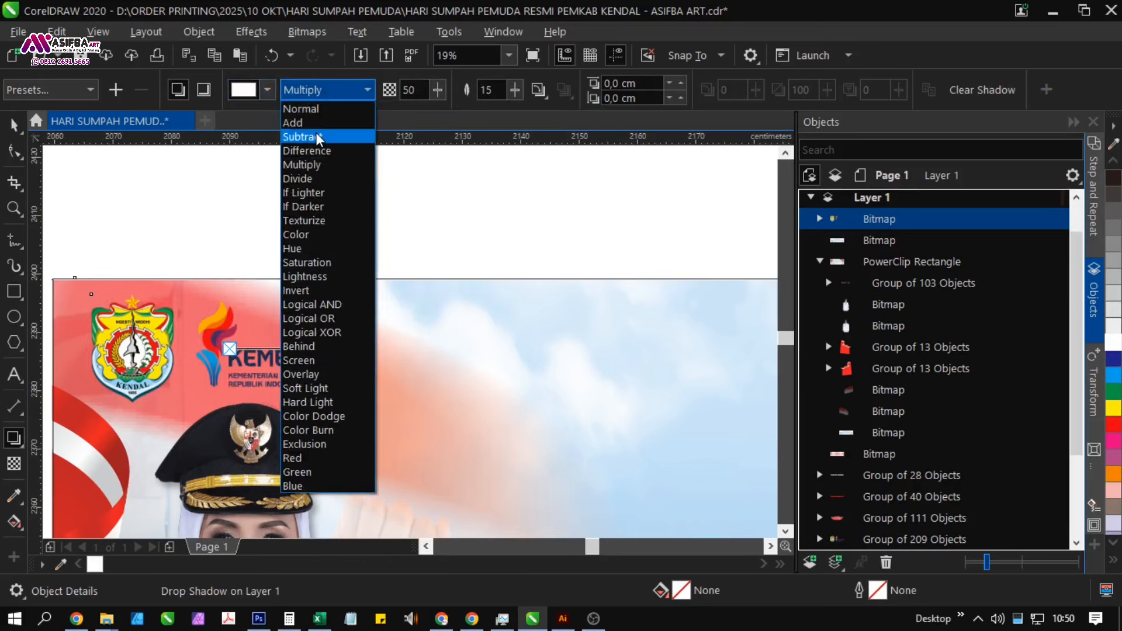
{"action": "left_click", "coordinate": [315, 107]}
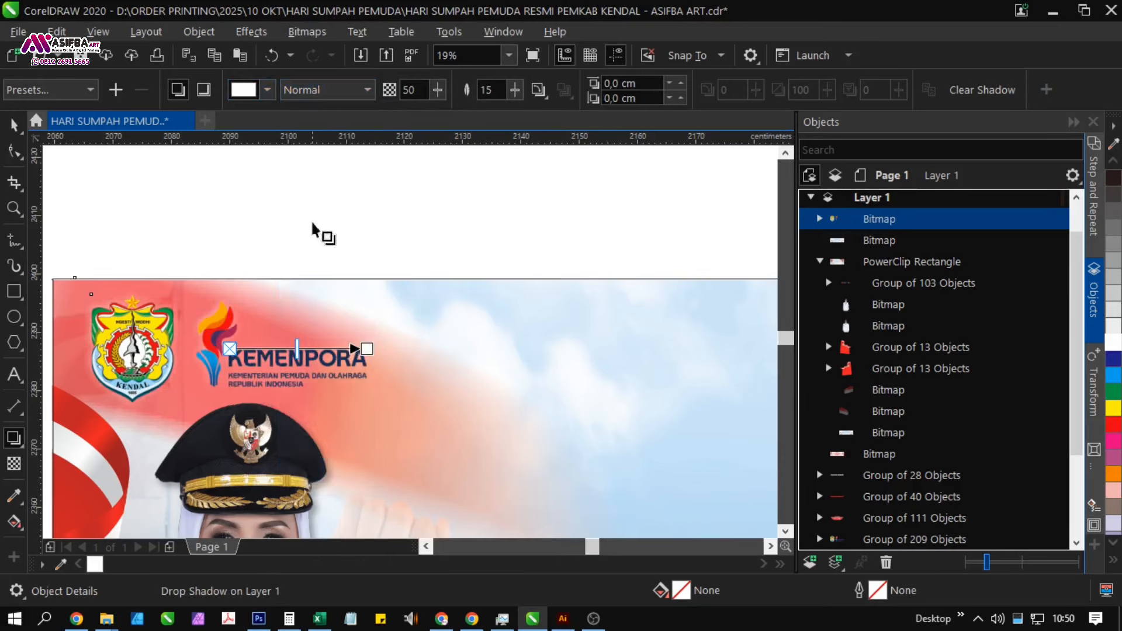
{"action": "left_click", "coordinate": [318, 101]}
{"action": "left_click", "coordinate": [316, 123]}
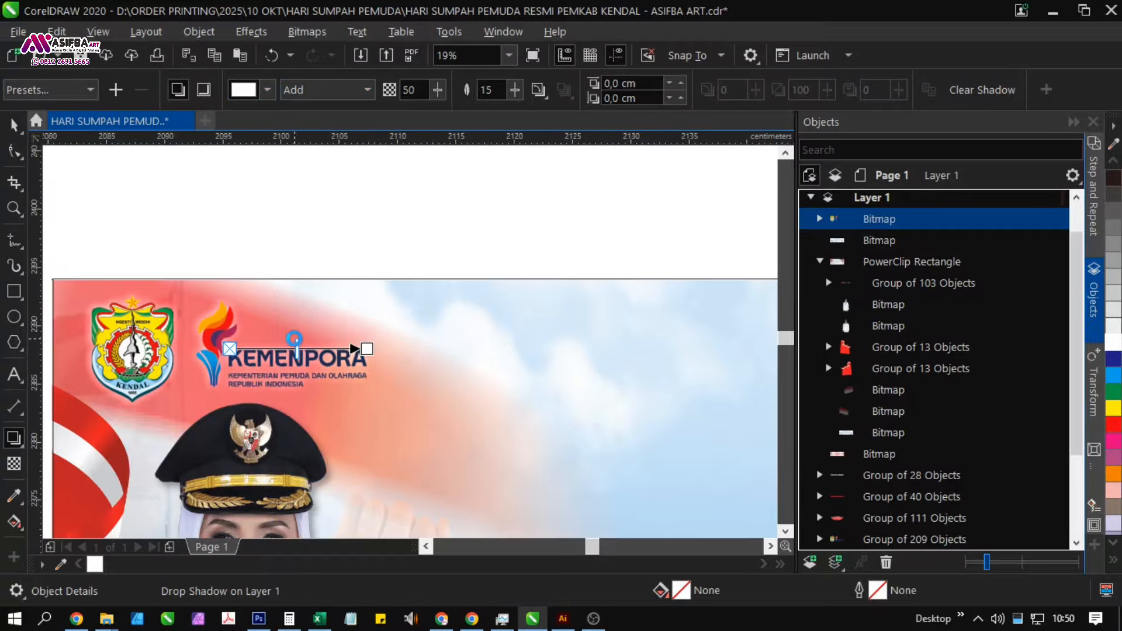
- Raise the white logo shadow's opacity to 100 and set its feathering to 25
{"action": "scroll", "coordinate": [296, 350], "scroll_direction": "up", "scroll_amount": 2}
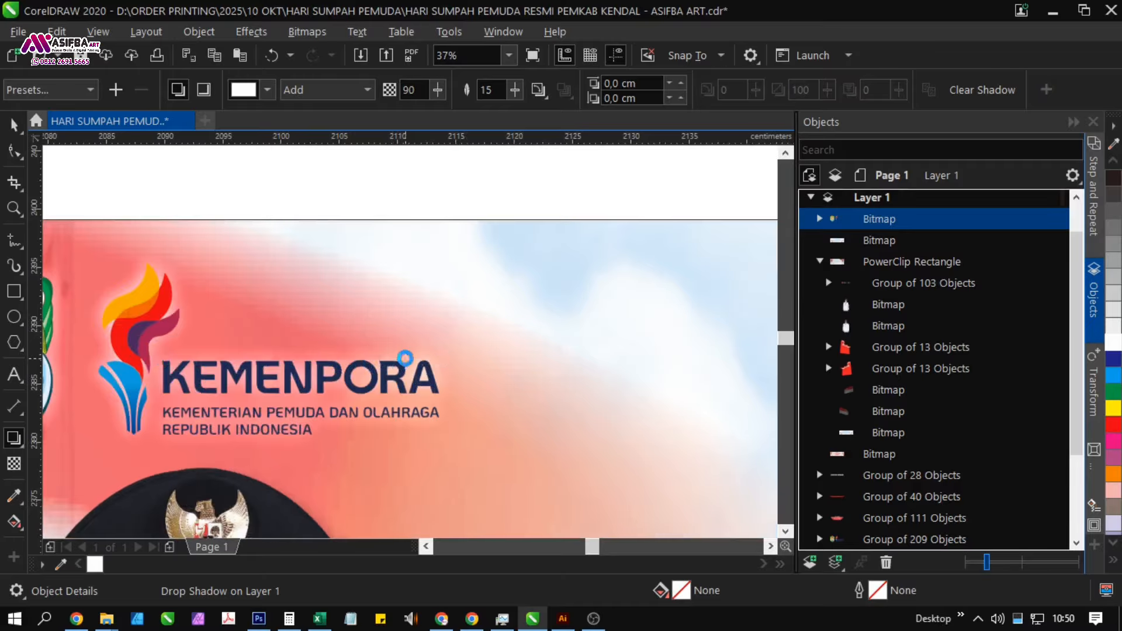
{"action": "scroll", "coordinate": [254, 335], "scroll_direction": "down", "scroll_amount": 2}
{"action": "left_click_drag", "start_coordinate": [331, 344], "coordinate": [348, 343]}
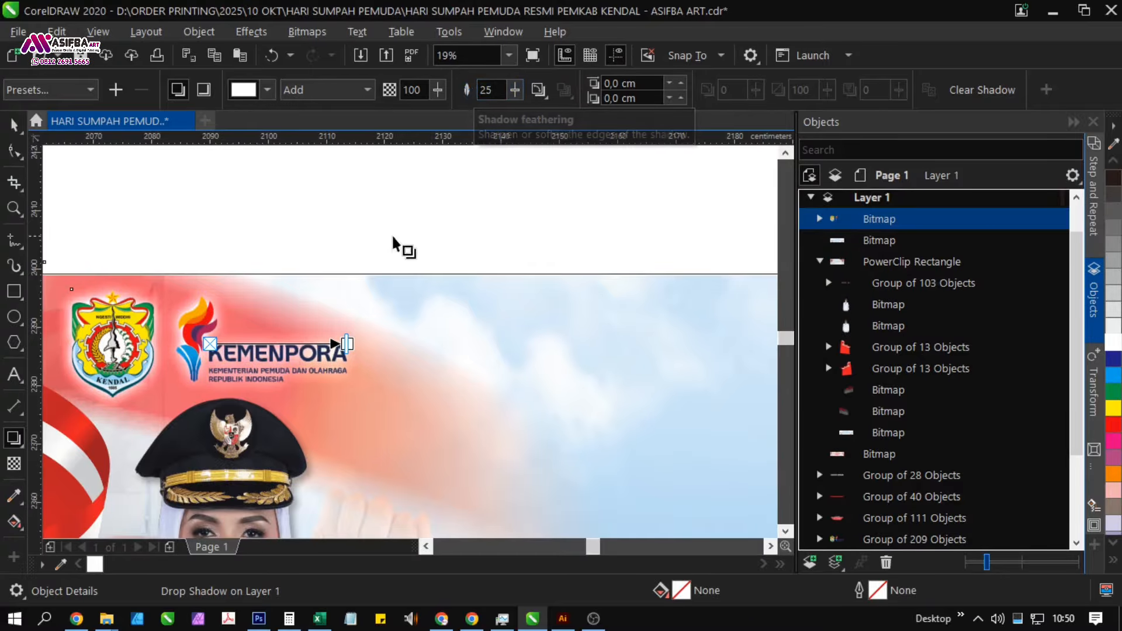
{"action": "left_click", "coordinate": [263, 238]}
{"action": "scroll", "coordinate": [261, 237], "scroll_direction": "down", "scroll_amount": 1}
{"action": "left_click_drag", "start_coordinate": [353, 313], "coordinate": [283, 331]}
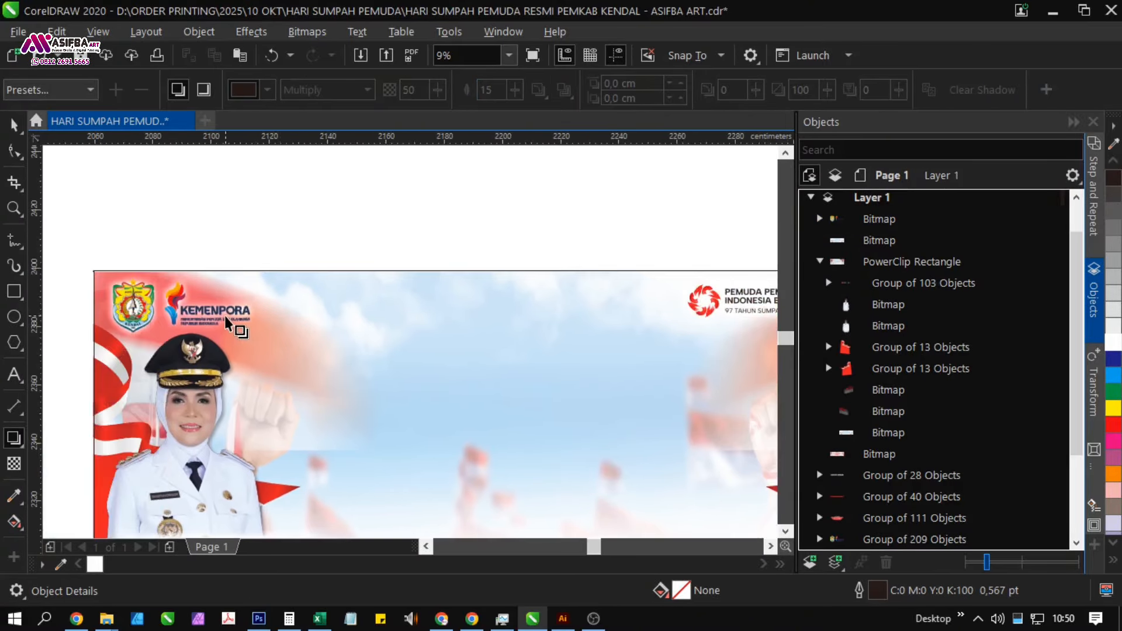
- Try a feathering of 75 on the Kendal and Kemenpora logo shadow, and settle on 20
{"action": "left_click", "coordinate": [237, 305]}
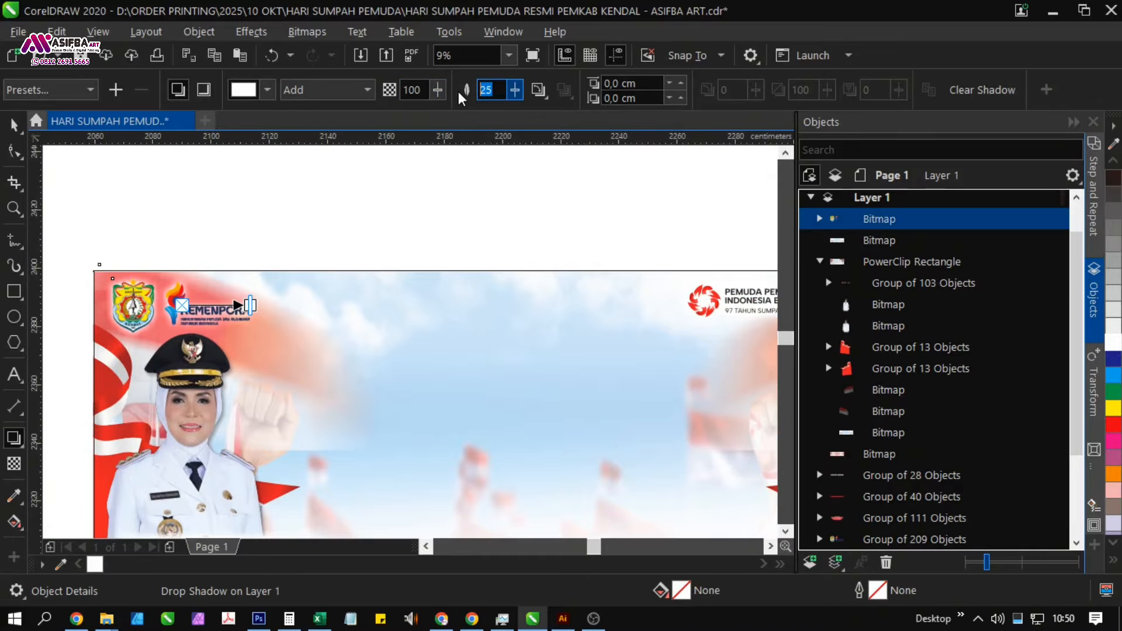
{"action": "type", "text": "140"}
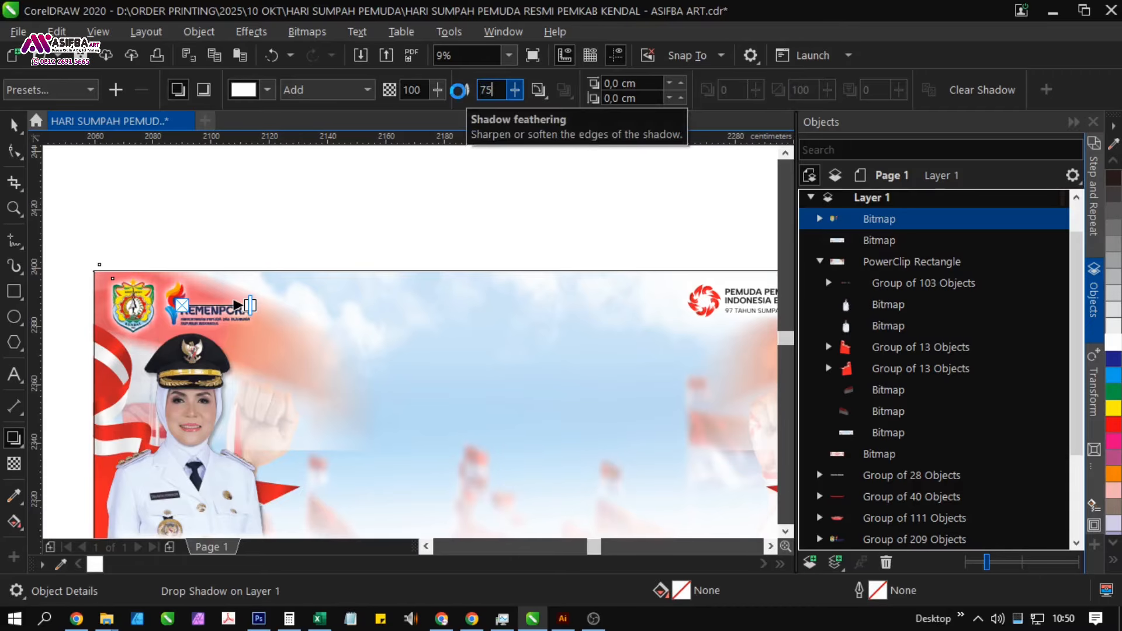
{"action": "scroll", "coordinate": [158, 318], "scroll_direction": "up", "scroll_amount": 1}
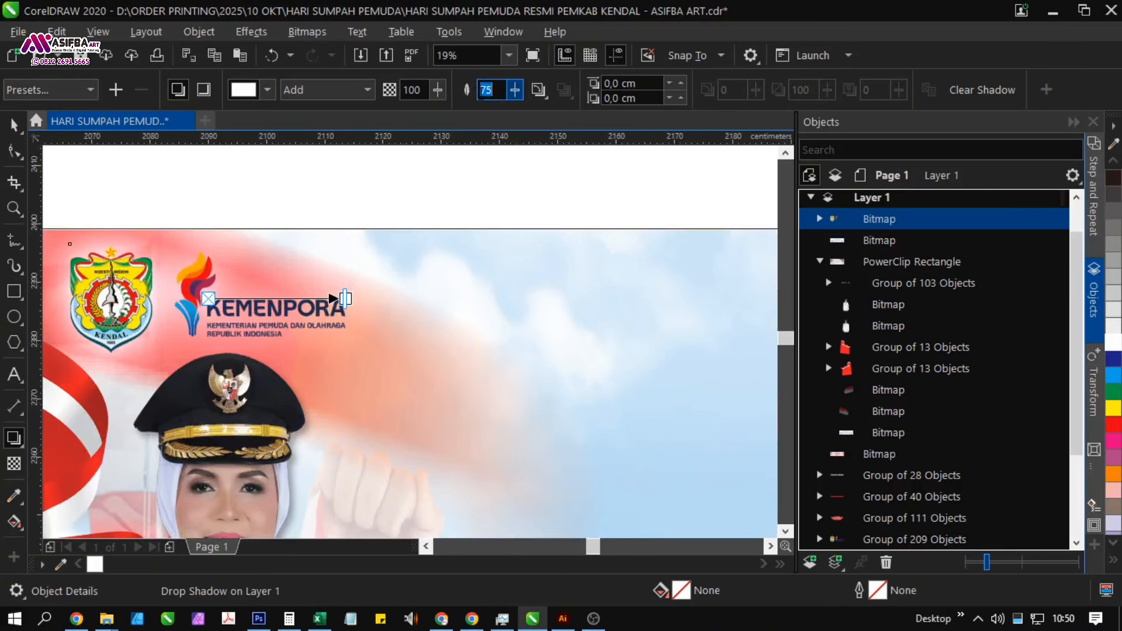
{"action": "type", "text": "20"}
{"action": "key", "text": "Return"}
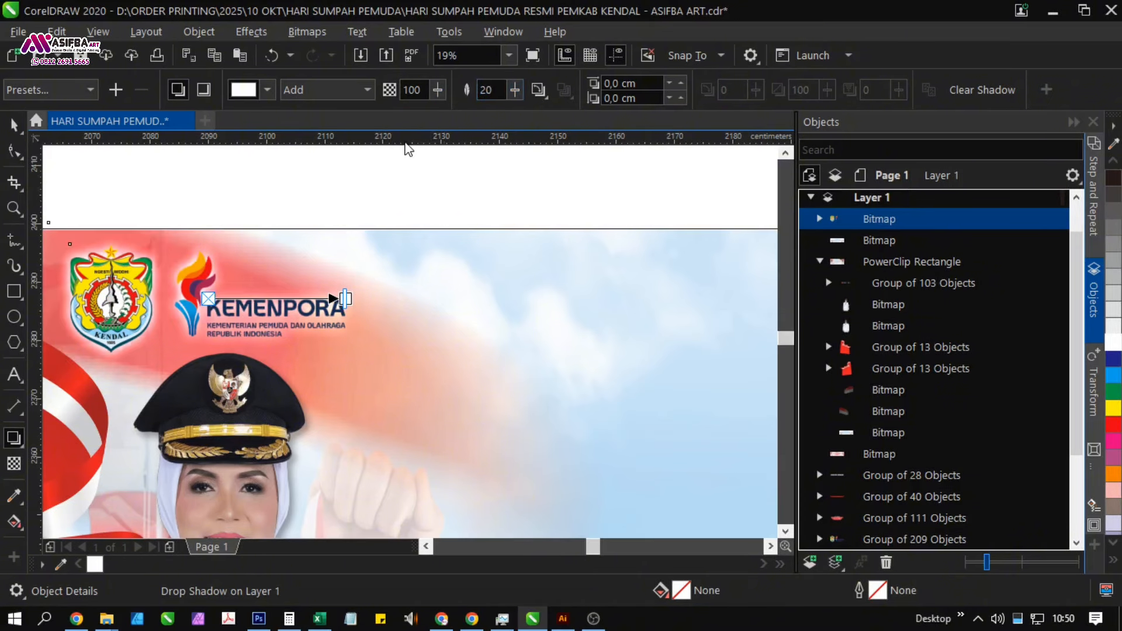
- PowerClip the shadowed Kendal and Kemenpora logo bitmap inside the banner rectangle
{"action": "scroll", "coordinate": [229, 240], "scroll_direction": "down", "scroll_amount": 3}
{"action": "key", "text": "space"}
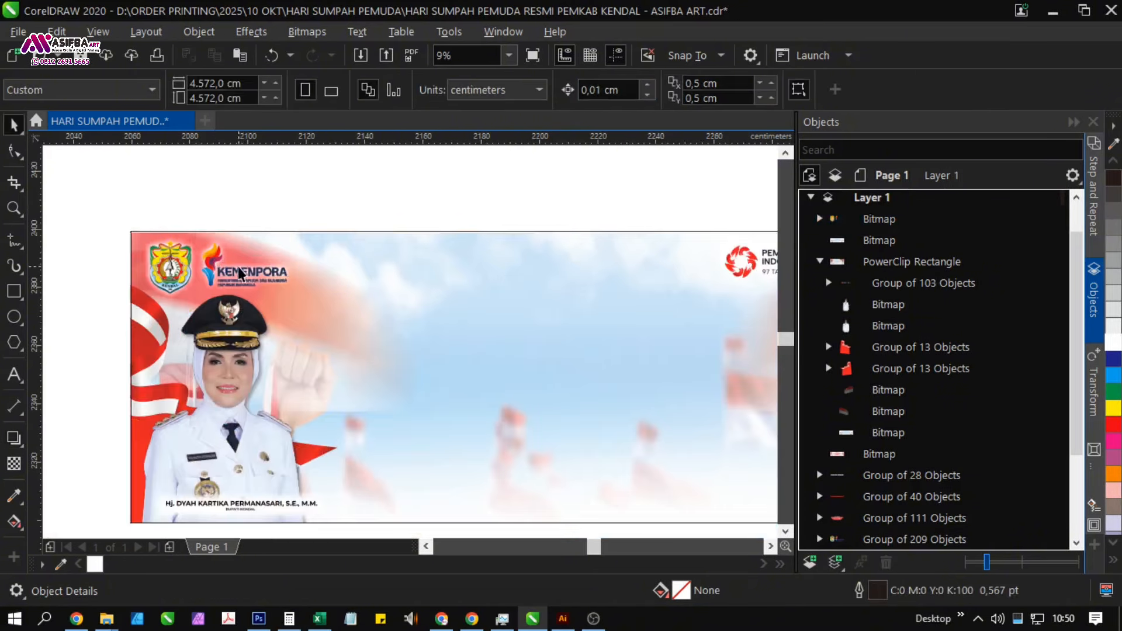
{"action": "right_click", "coordinate": [239, 267]}
{"action": "left_click", "coordinate": [296, 333]}
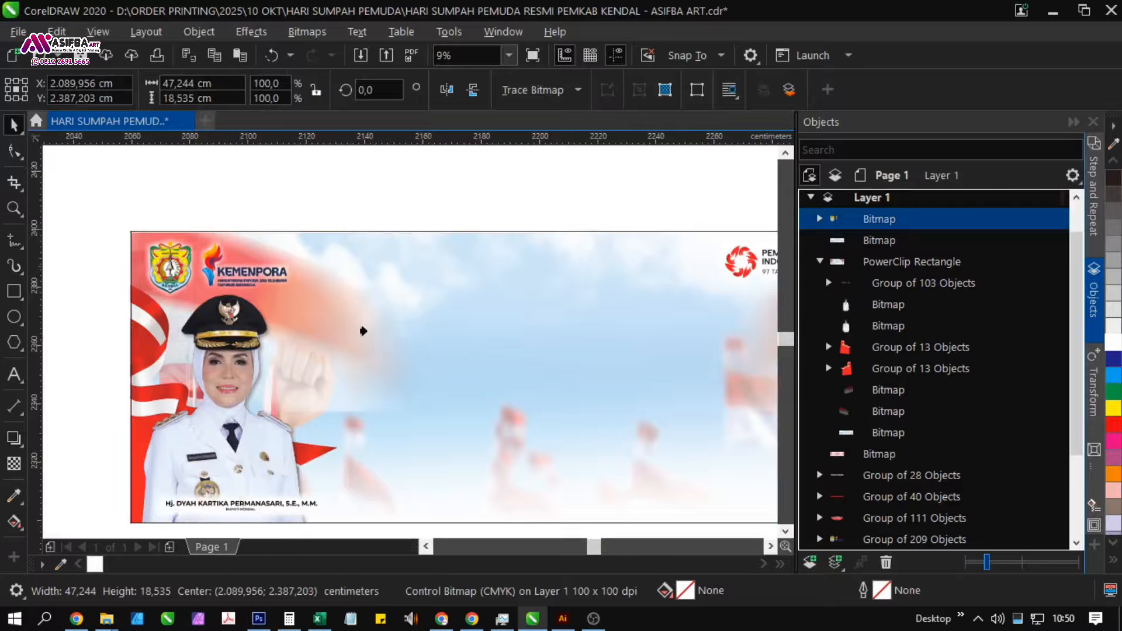
{"action": "left_click", "coordinate": [363, 328]}
{"action": "left_click", "coordinate": [414, 195]}
- Scale the Pemuda Pemudi Bergerak and Kendal Berdikari logo group inside the PowerClip down to about 121.8 × 48 cm
{"action": "scroll", "coordinate": [471, 283], "scroll_direction": "right", "scroll_amount": 3}
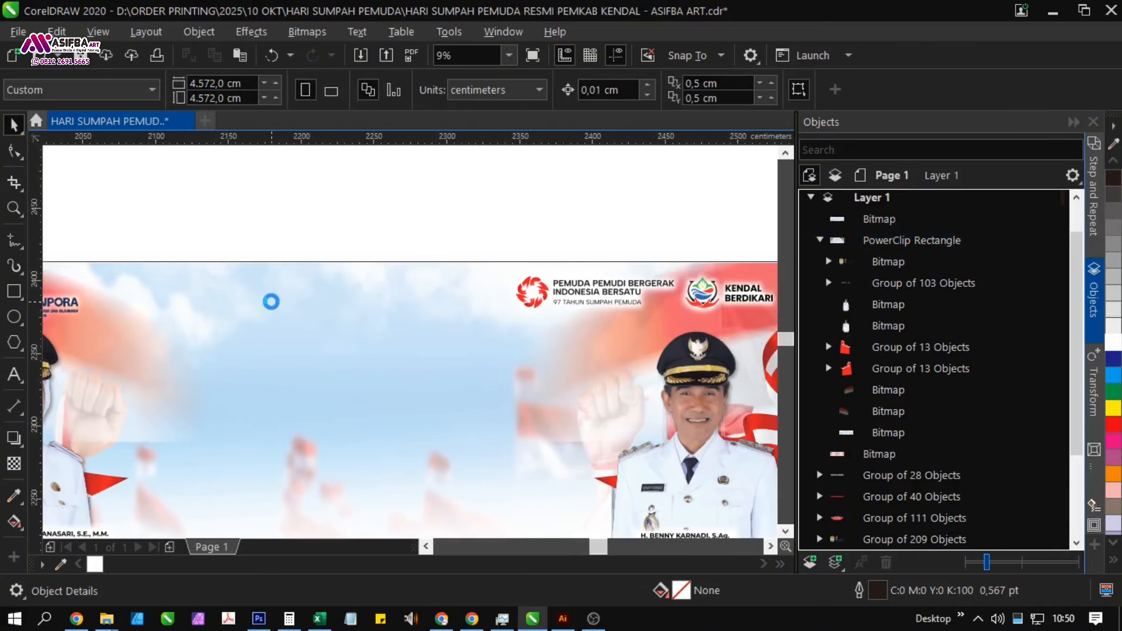
{"action": "scroll", "coordinate": [270, 301], "scroll_direction": "down", "scroll_amount": 2}
{"action": "scroll", "coordinate": [515, 381], "scroll_direction": "right", "scroll_amount": 3}
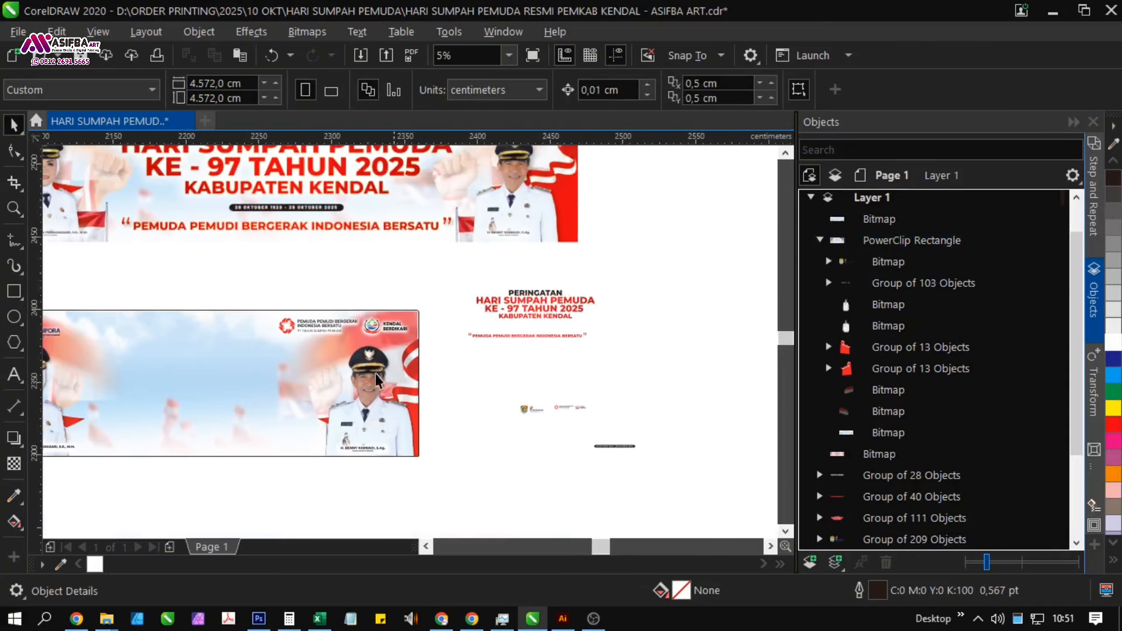
{"action": "left_click", "coordinate": [334, 337]}
{"action": "left_click", "coordinate": [898, 284]}
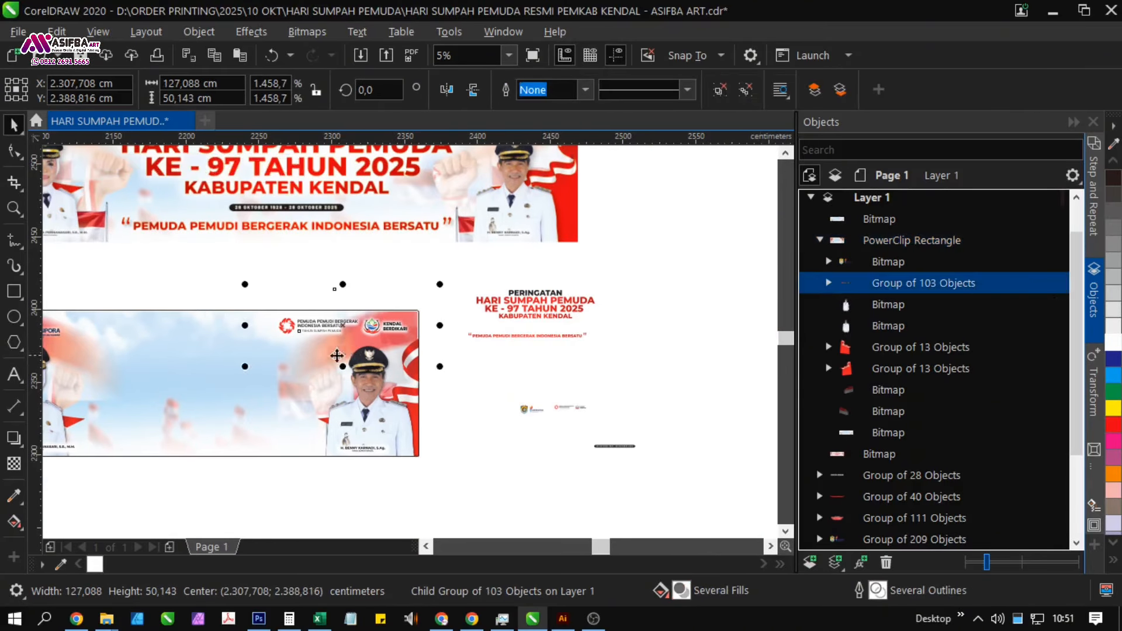
{"action": "scroll", "coordinate": [296, 346], "scroll_direction": "up", "scroll_amount": 2}
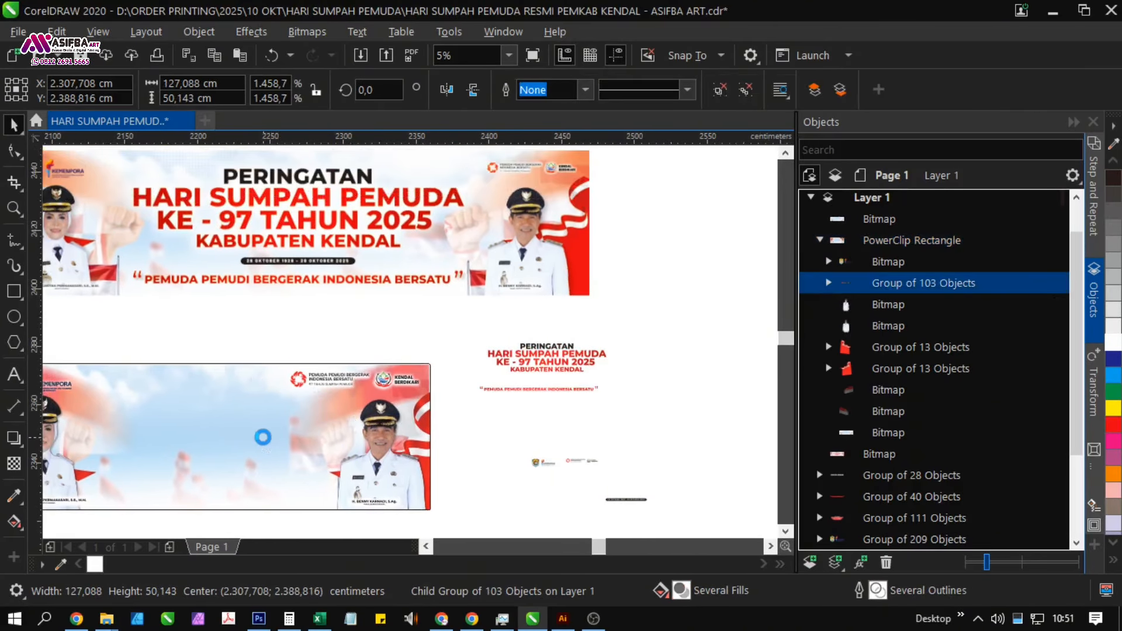
{"action": "scroll", "coordinate": [252, 416], "scroll_direction": "up", "scroll_amount": 1}
{"action": "left_click_drag", "start_coordinate": [255, 399], "coordinate": [274, 395]}
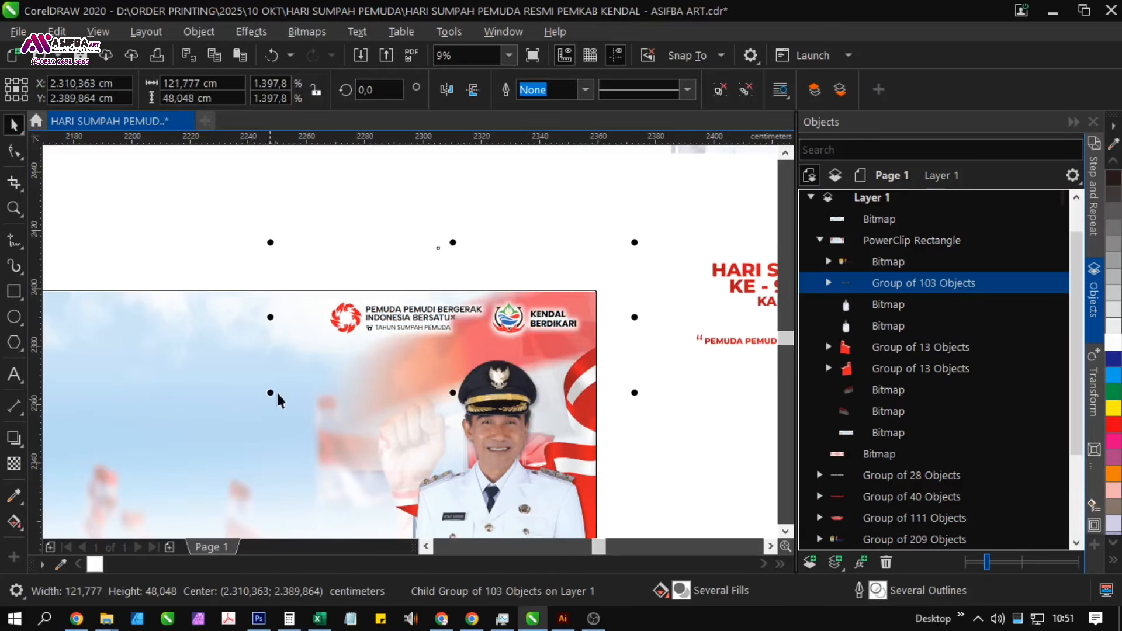
{"action": "left_click", "coordinate": [357, 269]}
{"action": "scroll", "coordinate": [366, 254], "scroll_direction": "down", "scroll_amount": 1}
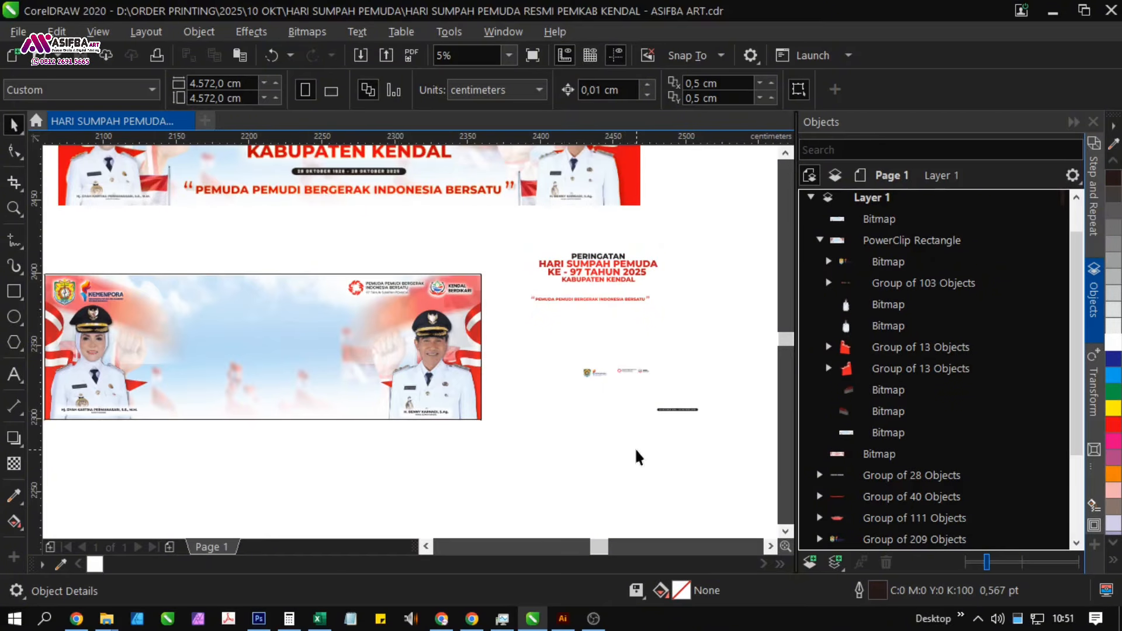
- In Notepad, write the lines PERINGATAN, HARI SUMPAH PEMUDA, KE - 97 TAHUN 2025, KABUPATEN KENDAL and the slogan "PEMUDA PEMUDI BERGERAK INDONESIA BERSATU"
{"action": "scroll", "coordinate": [646, 426], "scroll_direction": "up", "scroll_amount": 4}
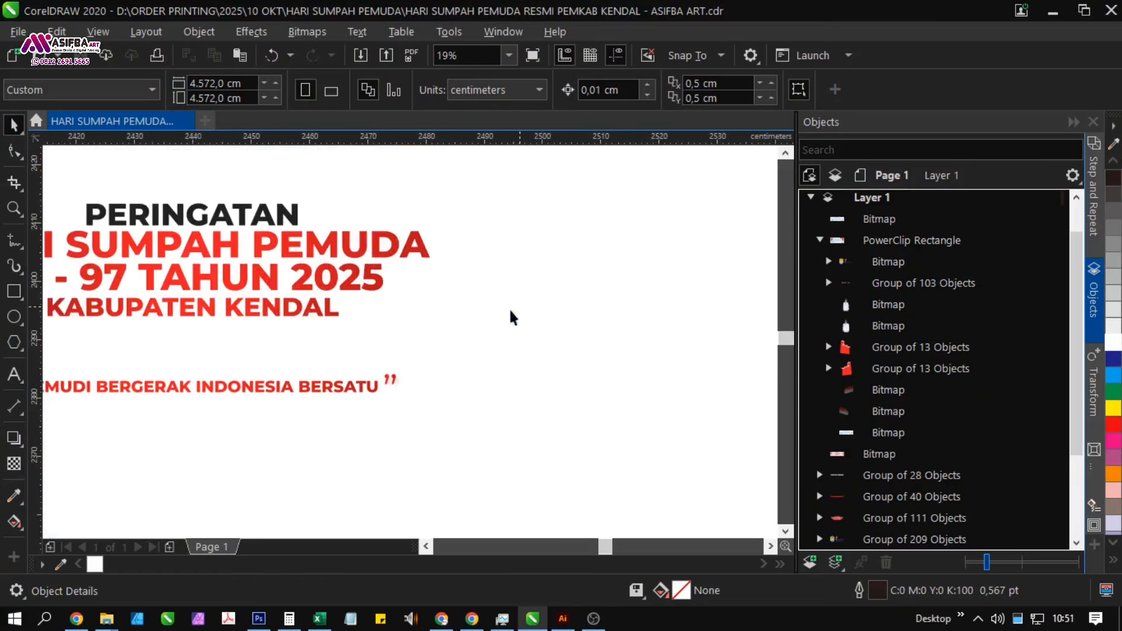
{"action": "left_click", "coordinate": [350, 618]}
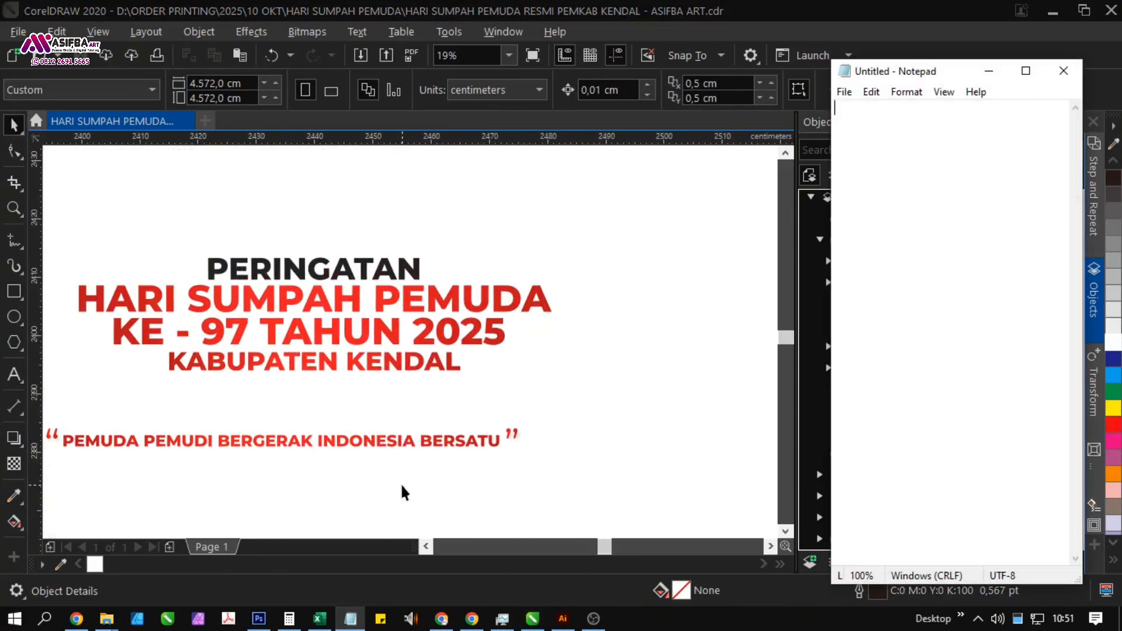
{"action": "type", "text": "PERINGATAN"}
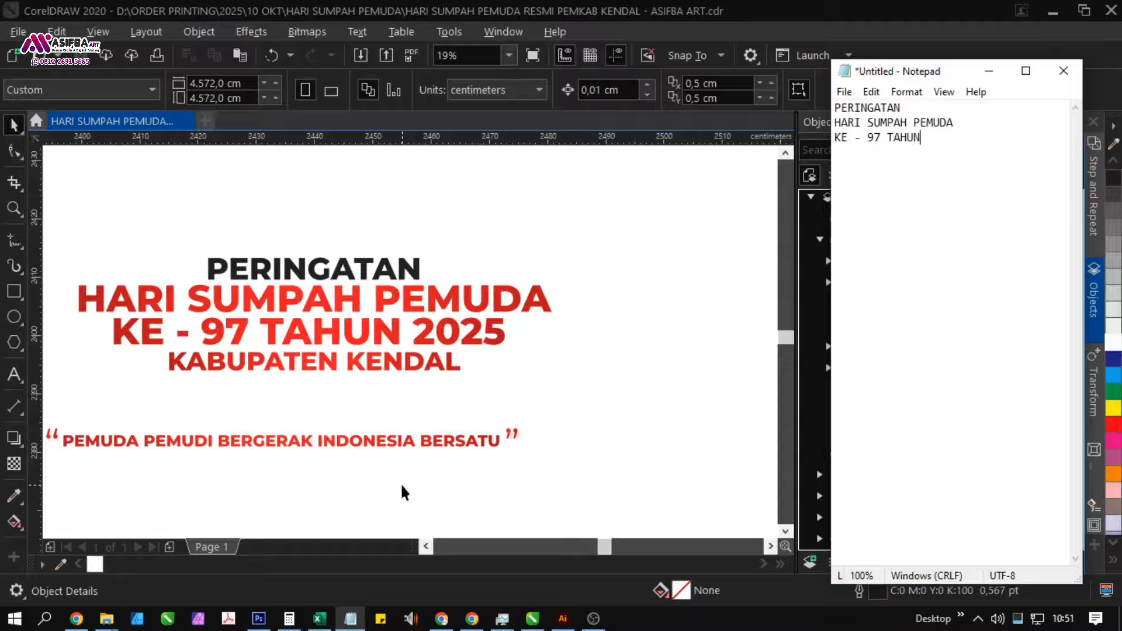
{"action": "type", "text": "025"}
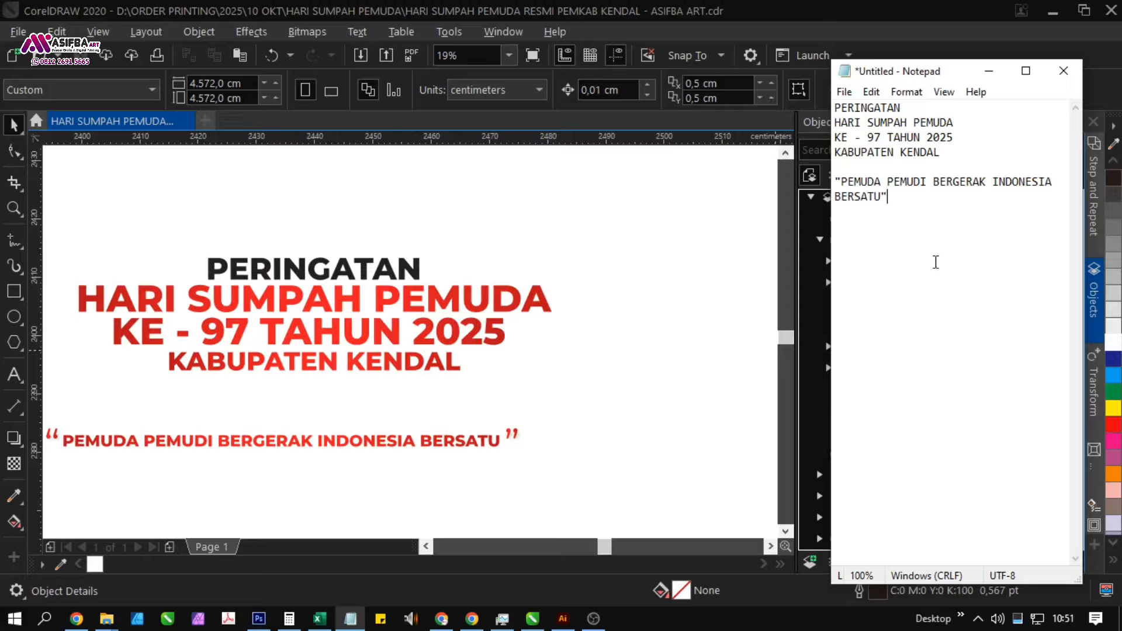
- Copy the four heading lines from Notepad and paste them as artistic text on the banner in CorelDRAW
{"action": "left_click_drag", "start_coordinate": [959, 157], "coordinate": [771, 104]}
{"action": "key", "text": "ctrl+c"}
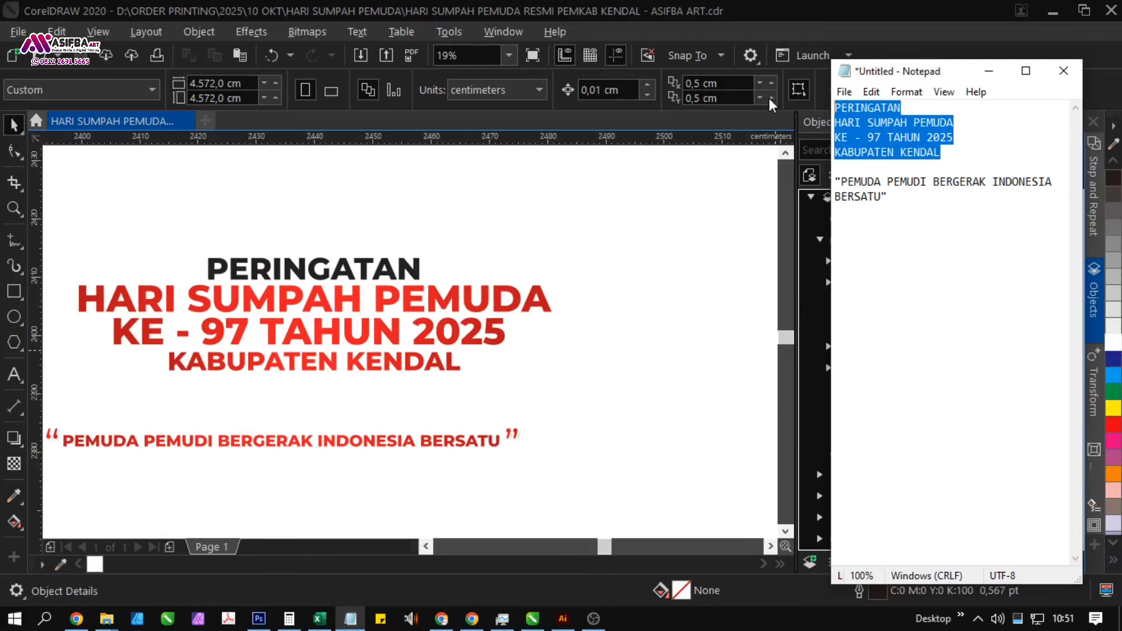
{"action": "left_click", "coordinate": [648, 270]}
{"action": "scroll", "coordinate": [581, 260], "scroll_direction": "down", "scroll_amount": 2}
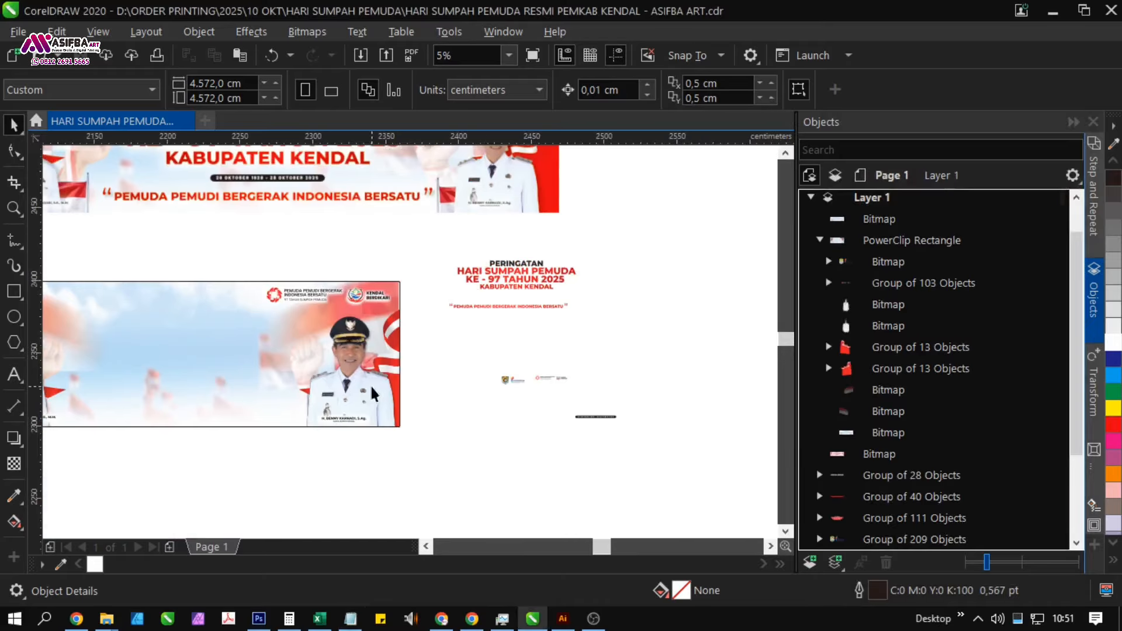
{"action": "left_click_drag", "start_coordinate": [371, 351], "coordinate": [527, 381]}
{"action": "left_click", "coordinate": [14, 375]}
{"action": "left_click", "coordinate": [251, 374]}
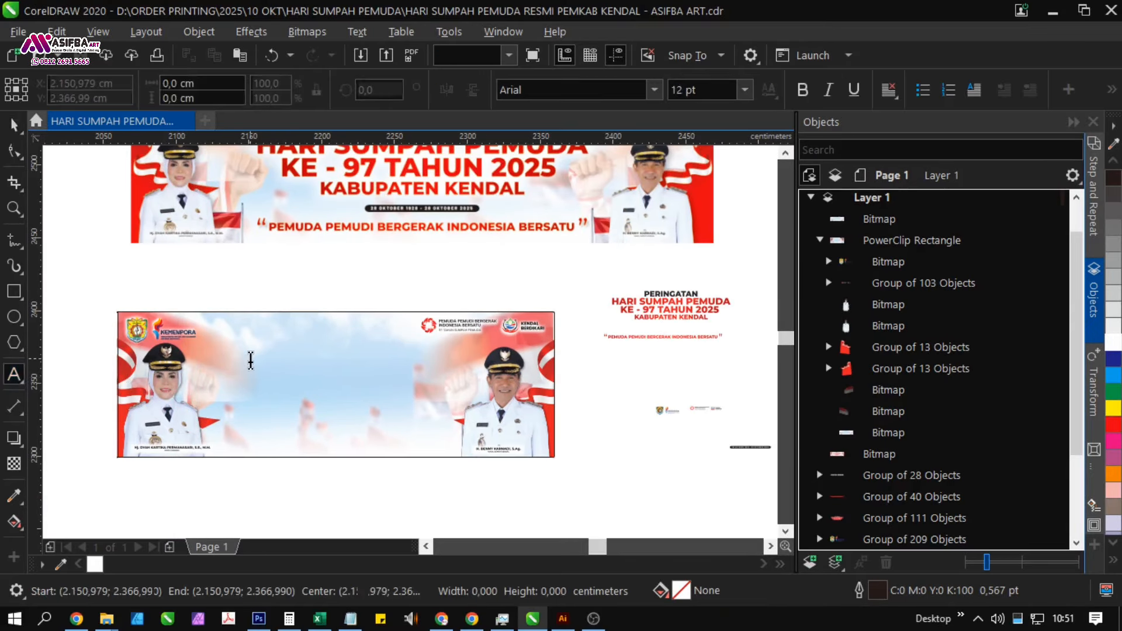
{"action": "key", "text": "ctrl+v"}
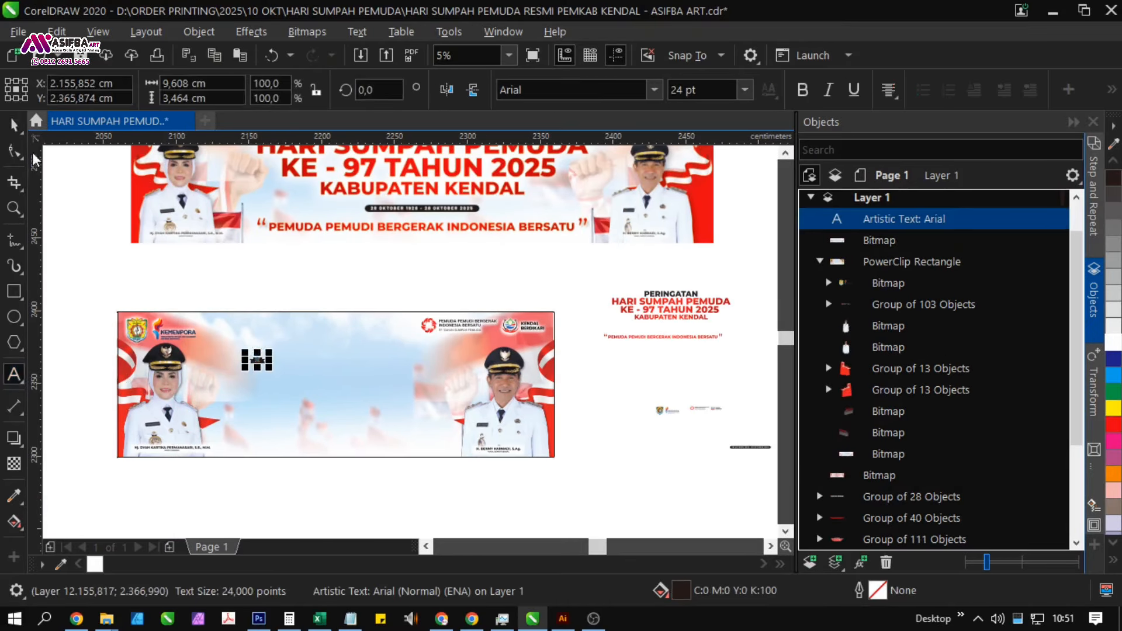
- Enlarge the heading text to about 117 × 42 cm across the banner's middle and place a copy about 87 cm below it
{"action": "left_click", "coordinate": [14, 125]}
{"action": "left_click_drag", "start_coordinate": [272, 368], "coordinate": [430, 494]}
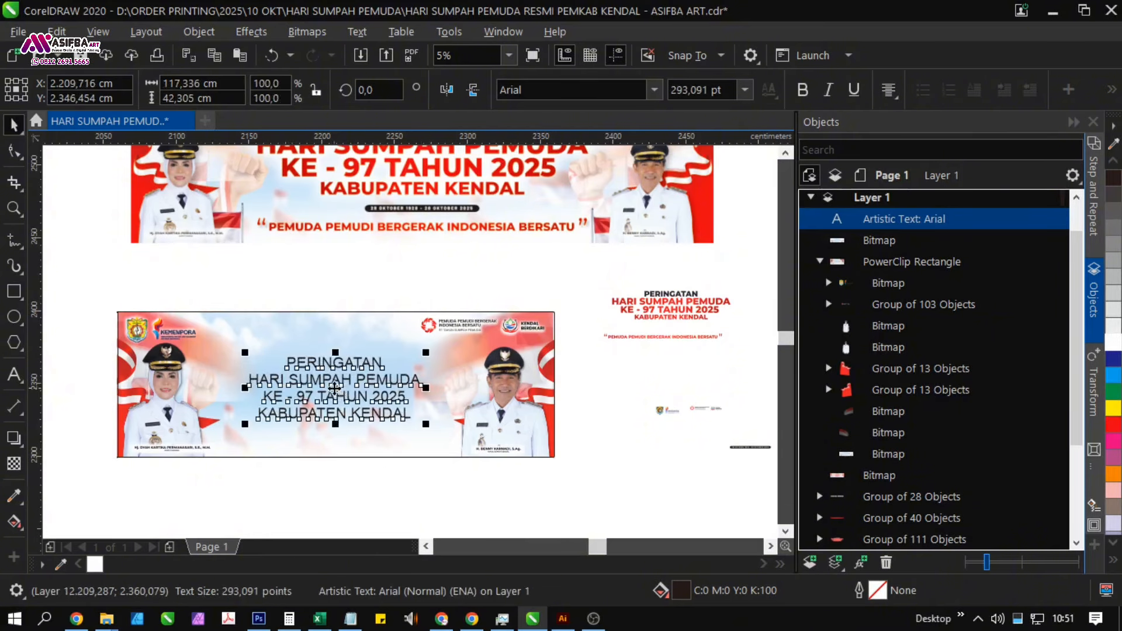
{"action": "left_click_drag", "start_coordinate": [333, 388], "coordinate": [350, 522]}
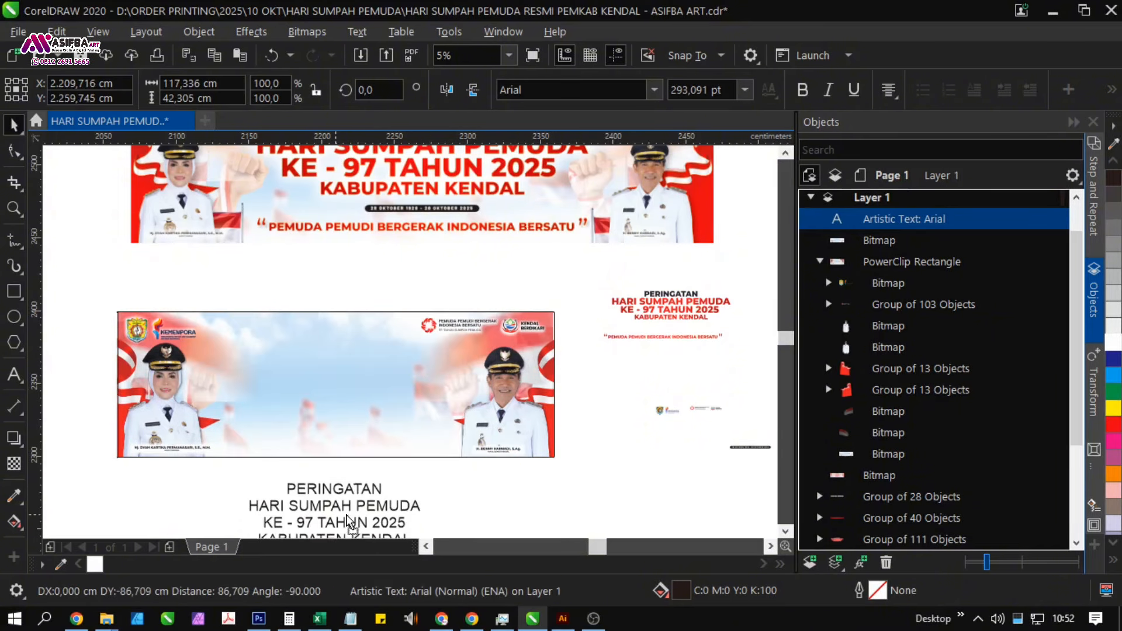
{"action": "right_click", "coordinate": [349, 522]}
- Break the banner's heading text apart into separate lines and delete the HARI SUMPAH PEMUDA and KE - 97 TAHUN 2025 lines
{"action": "left_click", "coordinate": [356, 381]}
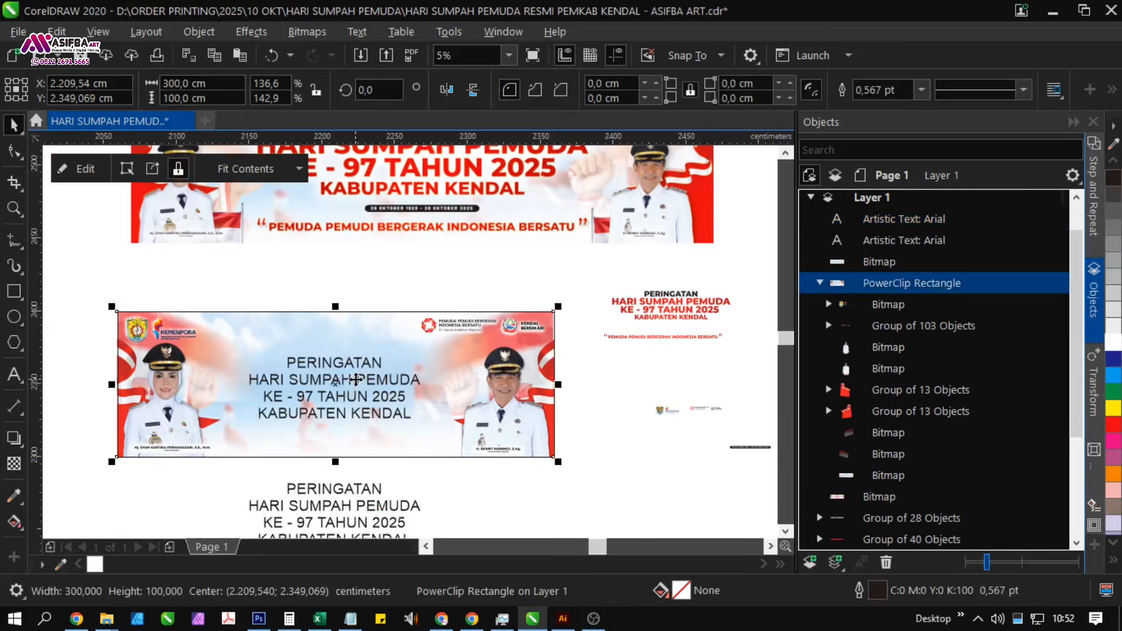
{"action": "left_click", "coordinate": [356, 380]}
{"action": "key", "text": "ctrl+k"}
{"action": "left_click", "coordinate": [363, 364]}
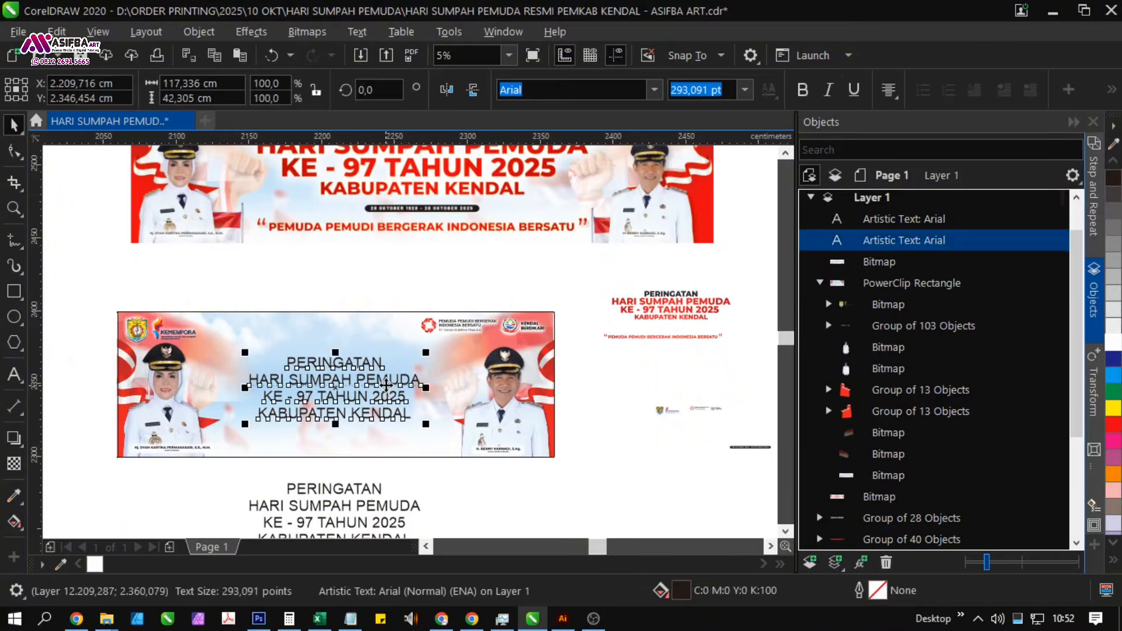
{"action": "left_click", "coordinate": [401, 383]}
{"action": "left_click", "coordinate": [398, 394], "text": "shift"}
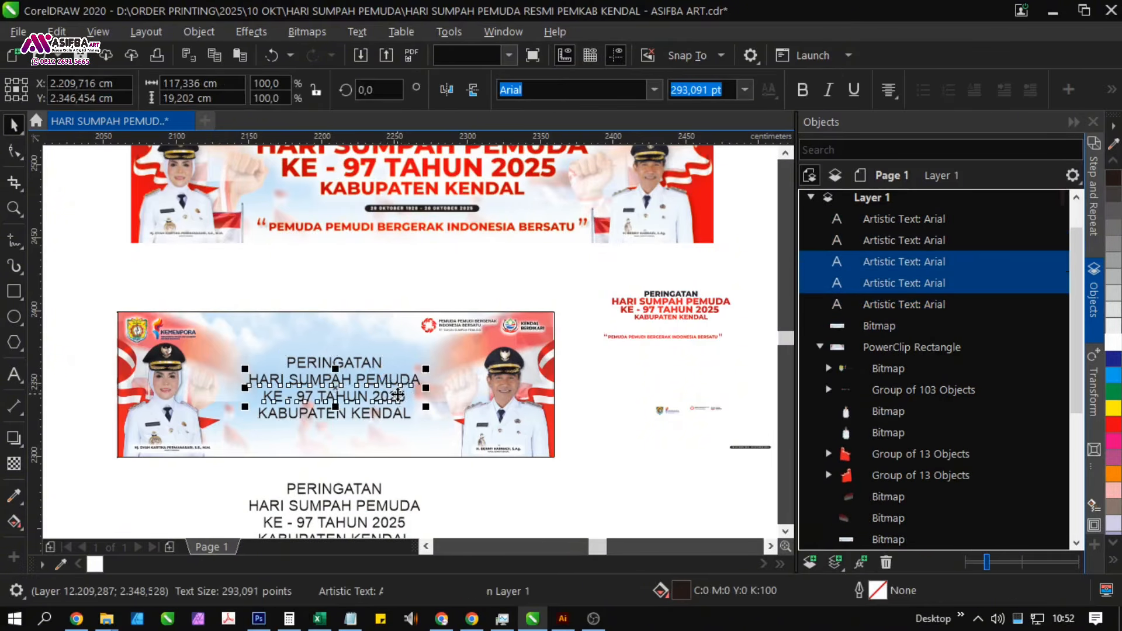
{"action": "key", "text": "Delete"}
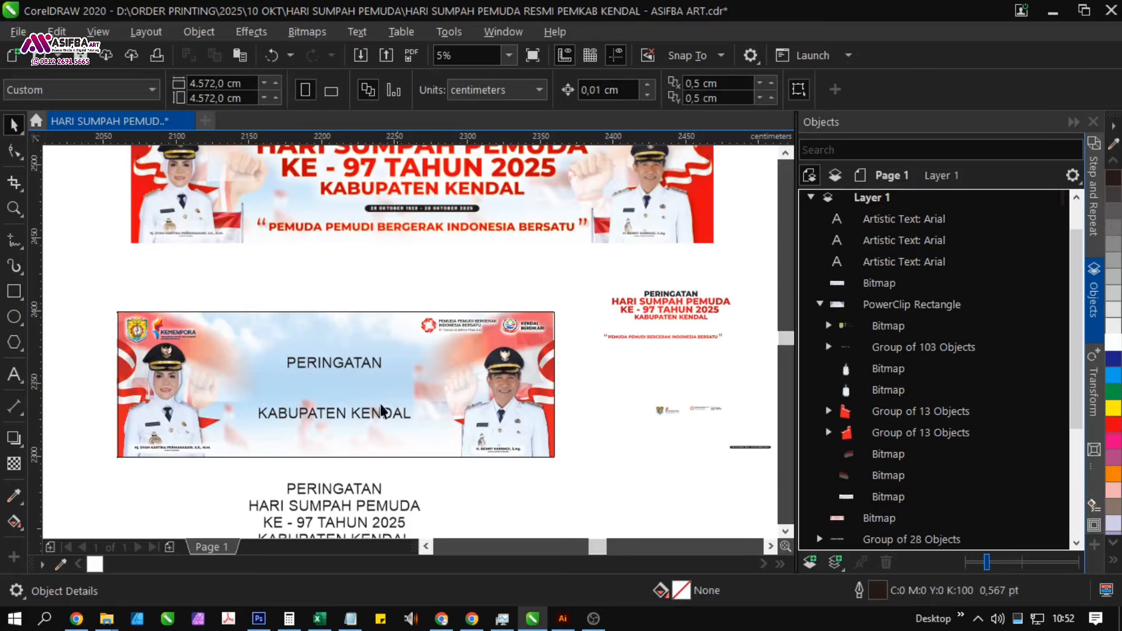
- Reduce the lower heading copy to HARI SUMPAH PEMUDA and KE - 97 TAHUN 2025, and move it between the banner's two remaining lines
{"action": "scroll", "coordinate": [381, 408], "scroll_direction": "down", "scroll_amount": 1}
{"action": "left_click", "coordinate": [375, 447]}
{"action": "double_click", "coordinate": [375, 447]}
{"action": "left_click_drag", "start_coordinate": [380, 445], "coordinate": [266, 445]}
{"action": "key", "text": "Delete"}
{"action": "key", "text": "Delete"}
{"action": "double_click", "coordinate": [288, 477]}
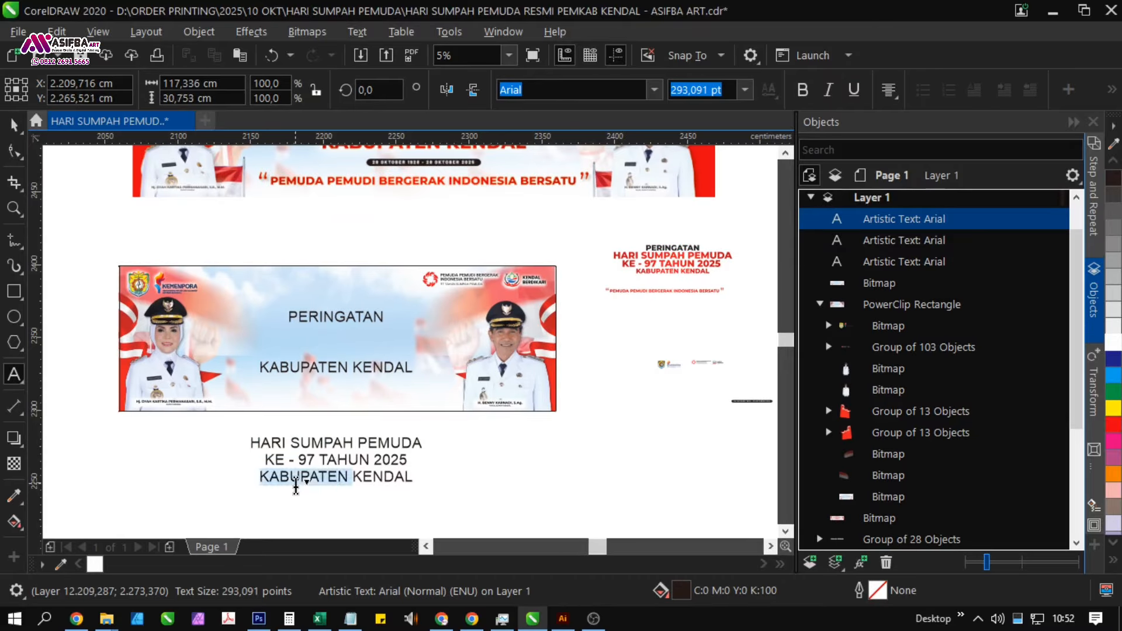
{"action": "left_click", "coordinate": [388, 485]}
{"action": "double_click", "coordinate": [388, 485]}
{"action": "key", "text": "BackSpace"}
{"action": "key", "text": "BackSpace"}
{"action": "key", "text": "BackSpace"}
{"action": "key", "text": "BackSpace"}
{"action": "key", "text": "BackSpace"}
{"action": "key", "text": "BackSpace"}
{"action": "key", "text": "BackSpace"}
{"action": "key", "text": "BackSpace"}
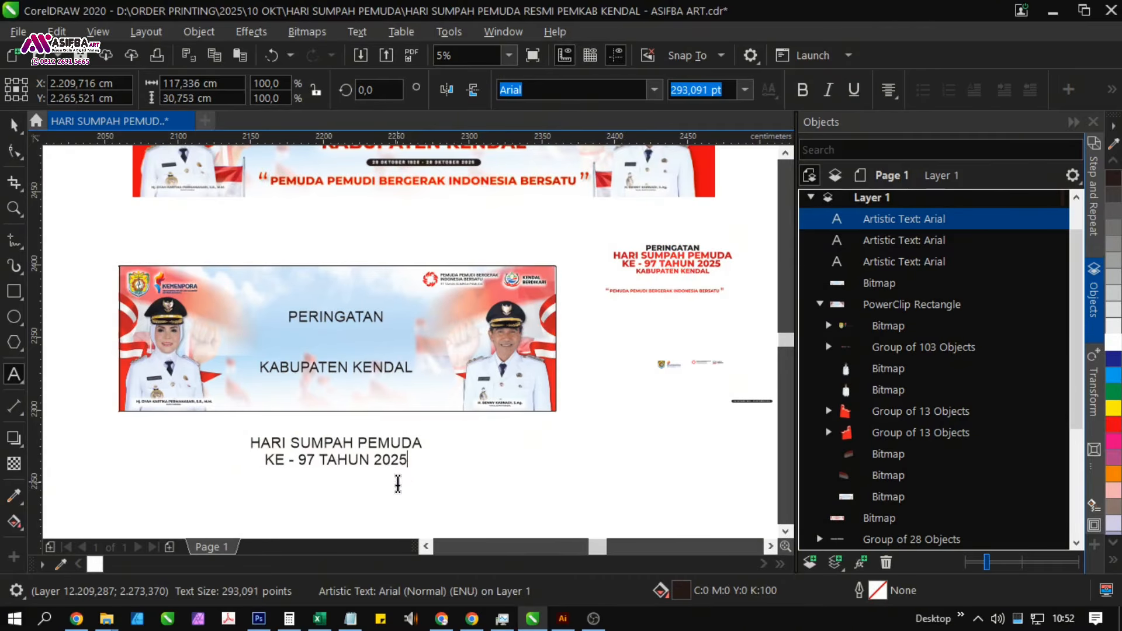
{"action": "left_click", "coordinate": [14, 124]}
{"action": "left_click_drag", "start_coordinate": [395, 443], "coordinate": [313, 331]}
- Set the font of the PERINGATAN line to Montserrat ExtraBold
{"action": "left_click", "coordinate": [397, 313]}
{"action": "type", "text": "Montserrat"}
{"action": "key", "text": "Return"}
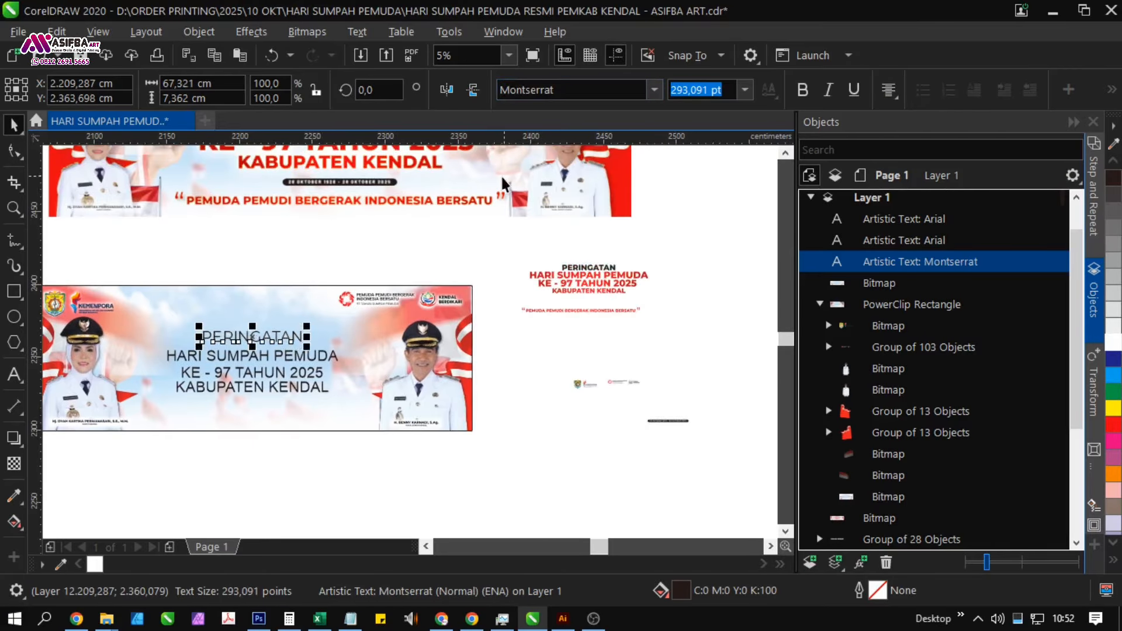
{"action": "left_click", "coordinate": [807, 93]}
{"action": "left_click", "coordinate": [654, 91]}
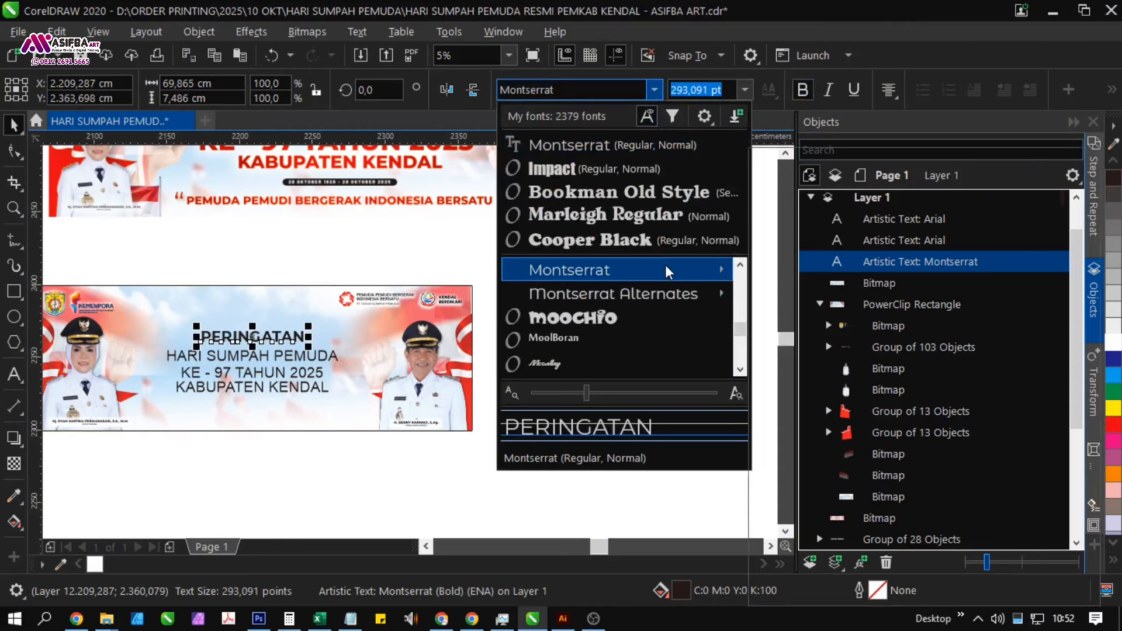
{"action": "mouse_move", "coordinate": [666, 265]}
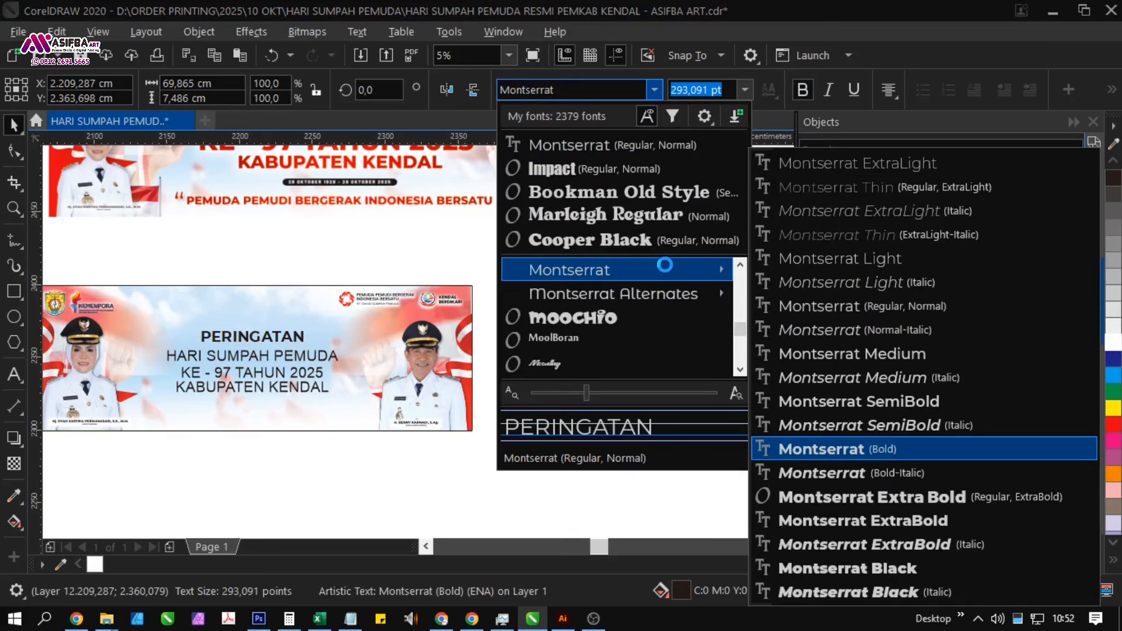
{"action": "left_click", "coordinate": [919, 519]}
{"action": "key", "text": "Escape"}
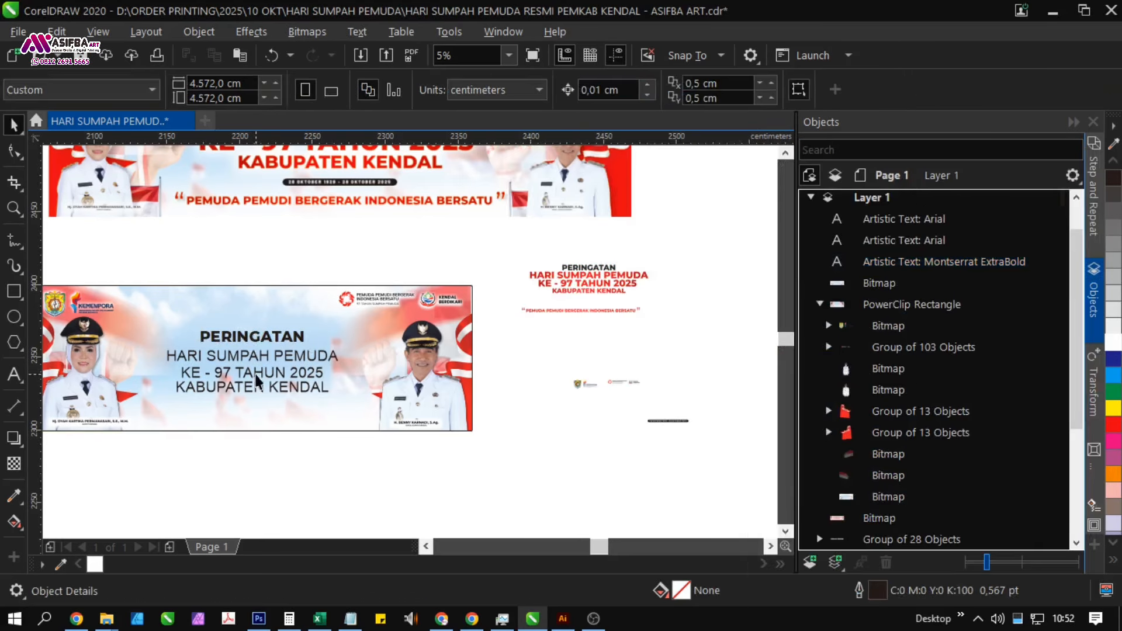
- Shift the PERINGATAN line and the two-line HARI SUMPAH PEMUDA text upward on the banner
{"action": "left_click", "coordinate": [260, 340]}
{"action": "scroll", "coordinate": [261, 341], "scroll_direction": "up", "scroll_amount": 2}
{"action": "left_click_drag", "start_coordinate": [261, 339], "coordinate": [258, 293]}
{"action": "left_click_drag", "start_coordinate": [266, 374], "coordinate": [258, 330]}
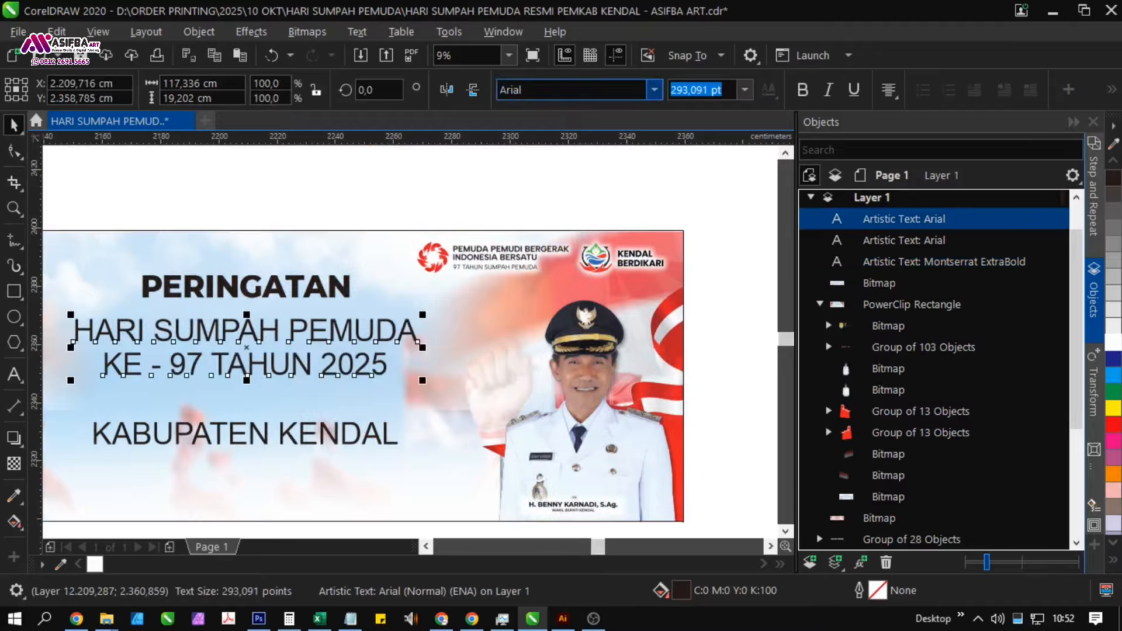
- Set the font of the two-line HARI SUMPAH PEMUDA, KE - 97 TAHUN 2025 text to Montserrat Black
{"action": "type", "text": "Montserrat"}
{"action": "key", "text": "Delete"}
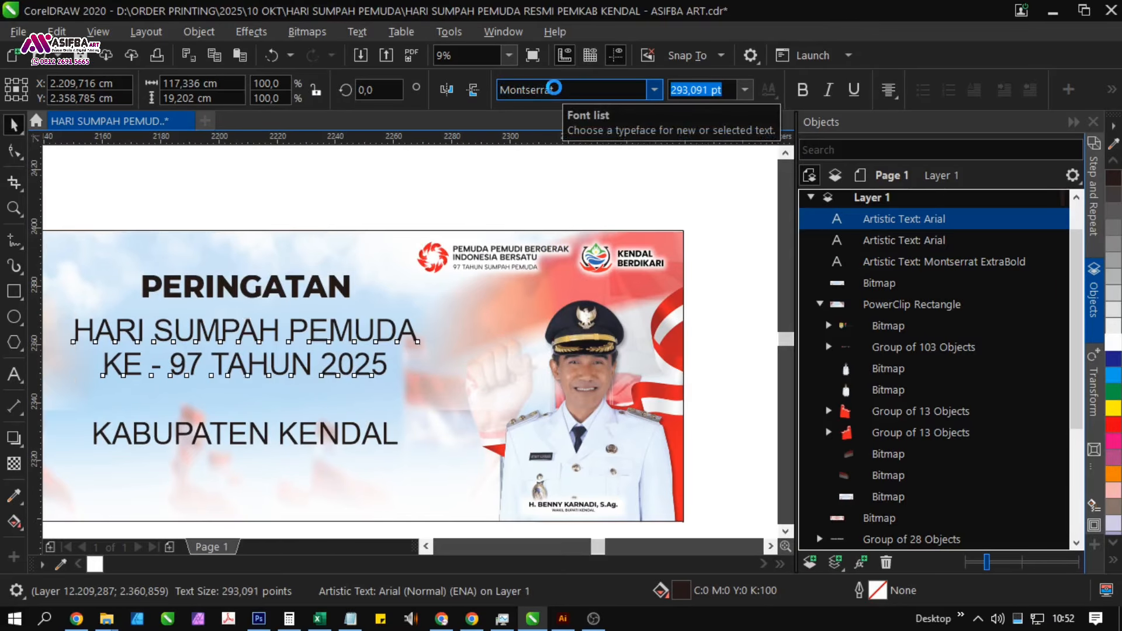
{"action": "key", "text": "Return"}
{"action": "left_click", "coordinate": [656, 91]}
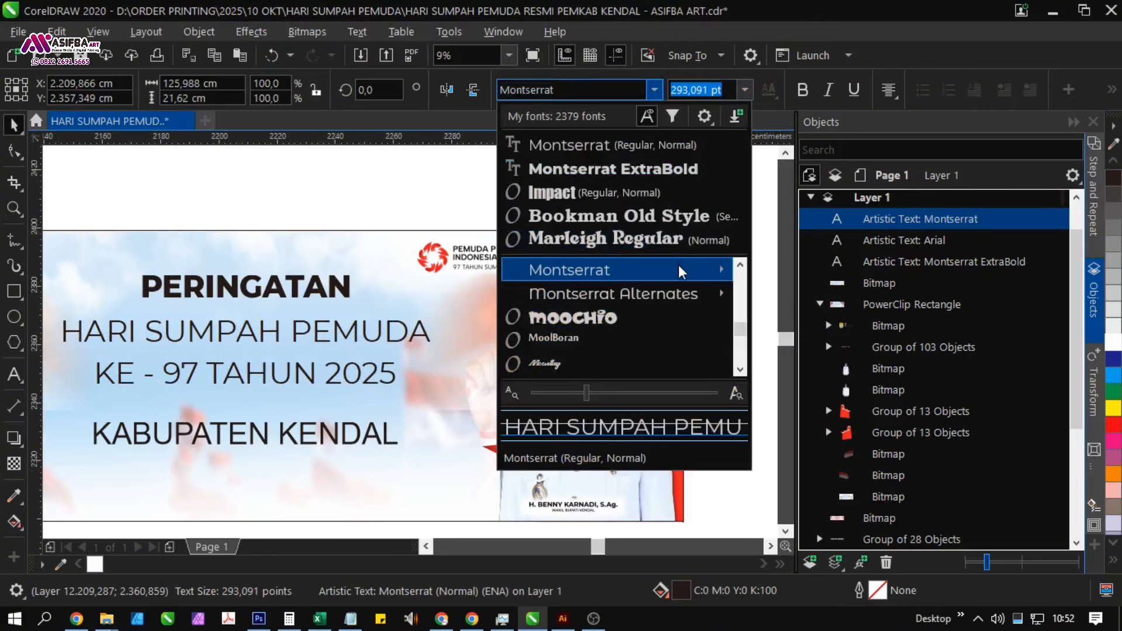
{"action": "mouse_move", "coordinate": [681, 271]}
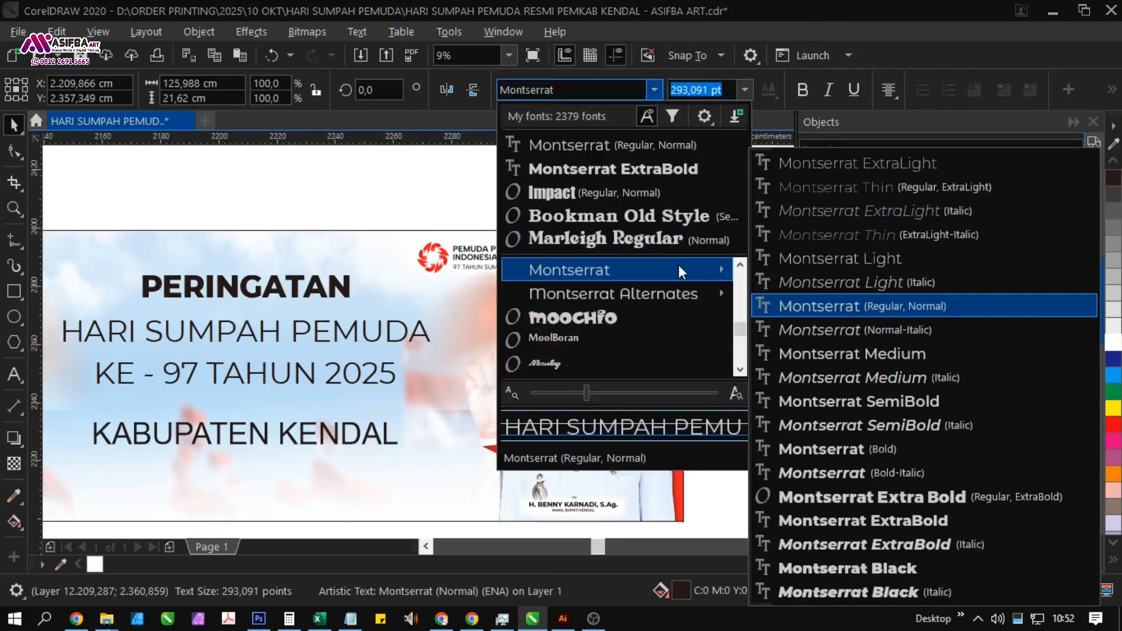
{"action": "left_click", "coordinate": [932, 565]}
{"action": "scroll", "coordinate": [422, 351], "scroll_direction": "down", "scroll_amount": 2}
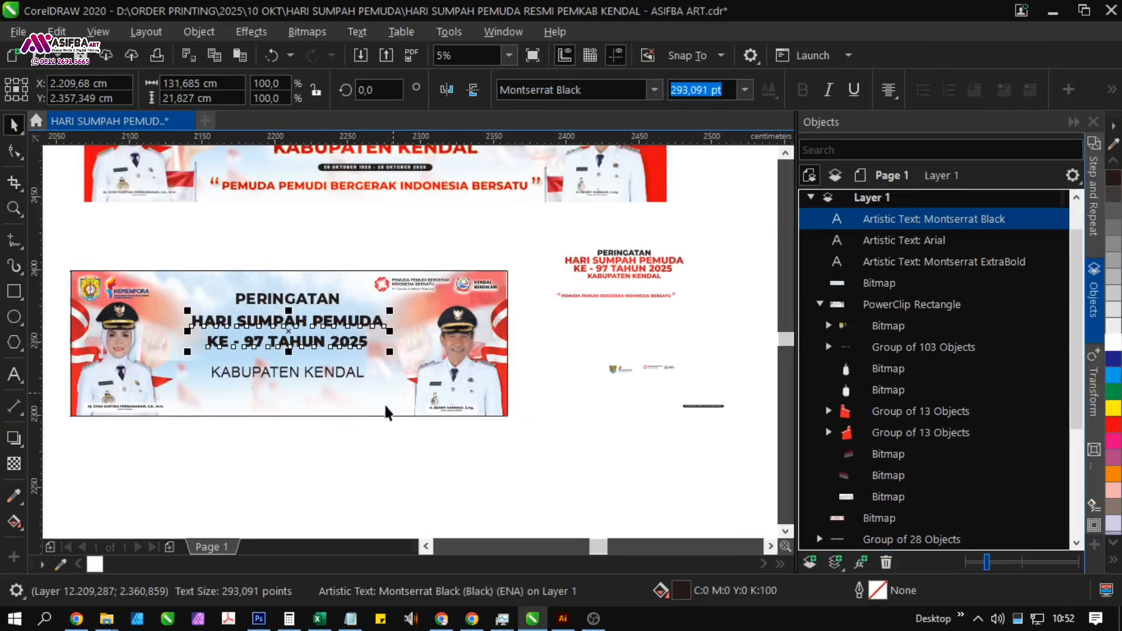
{"action": "left_click", "coordinate": [363, 450]}
- Tighten the line spacing of the two-line HARI SUMPAH PEMUDA text and enlarge it to about 162 × 24.4 cm
{"action": "left_click", "coordinate": [254, 347]}
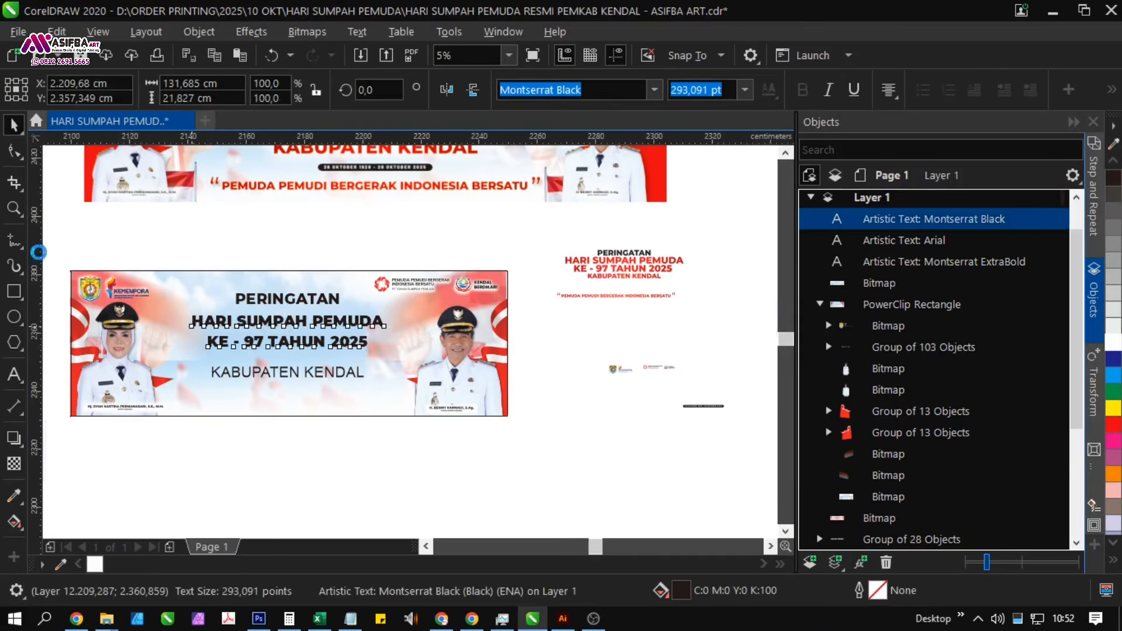
{"action": "left_click_drag", "start_coordinate": [193, 380], "coordinate": [192, 371]}
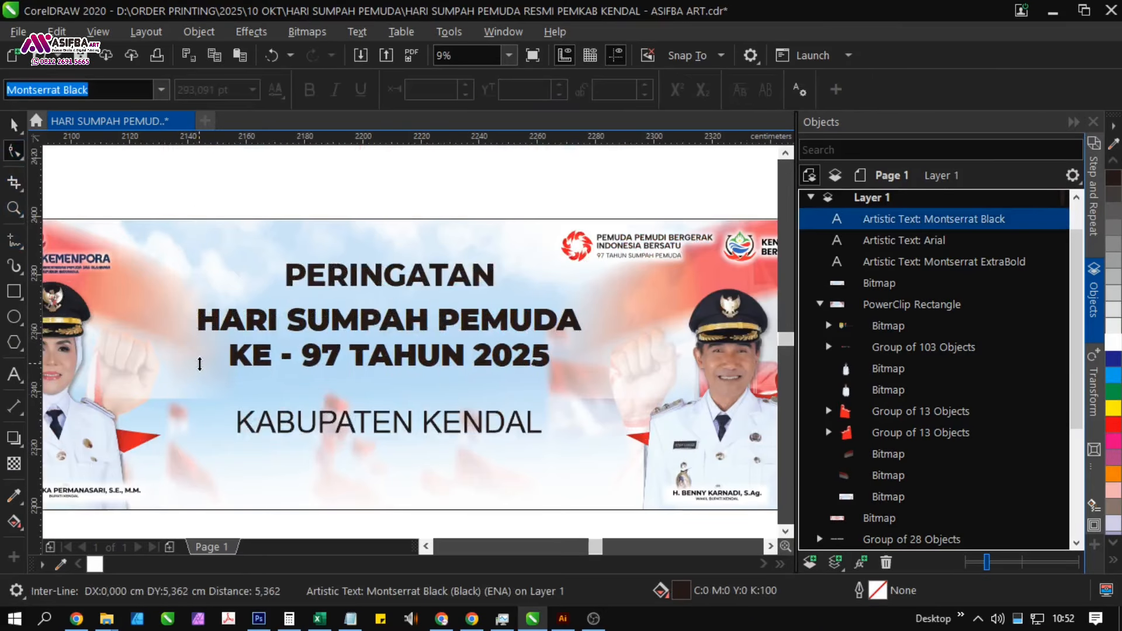
{"action": "key", "text": "space"}
{"action": "left_click_drag", "start_coordinate": [587, 372], "coordinate": [620, 401]}
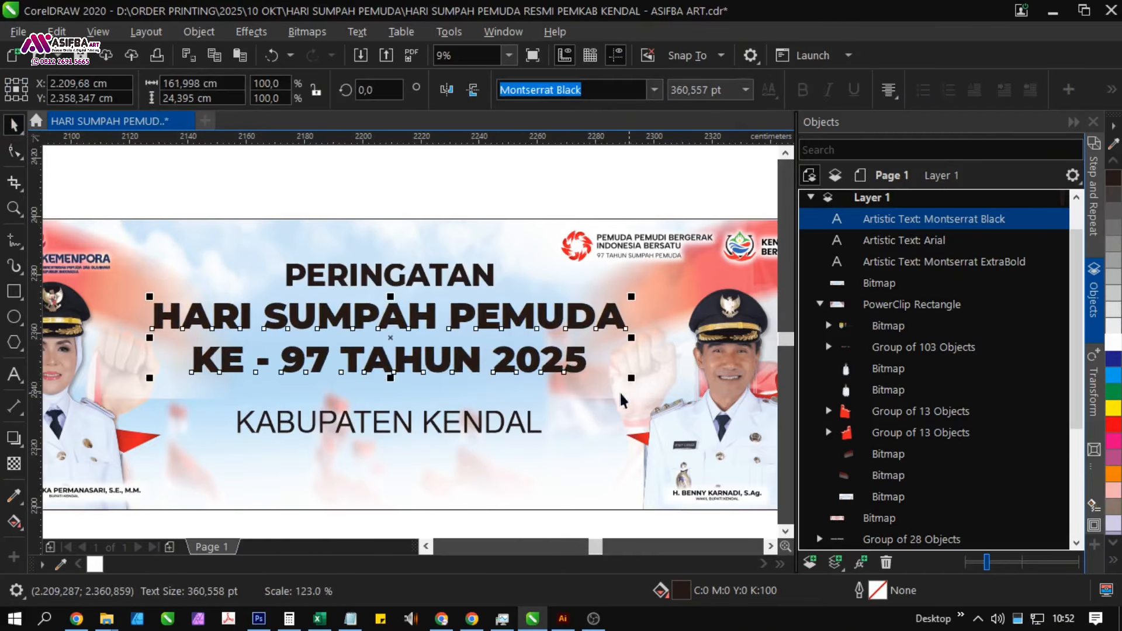
- Set KABUPATEN KENDAL to Montserrat ExtraBold, scale it to about 103 cm wide and move it up beneath KE - 97 TAHUN 2025
{"action": "left_click", "coordinate": [495, 423]}
{"action": "left_click", "coordinate": [654, 90]}
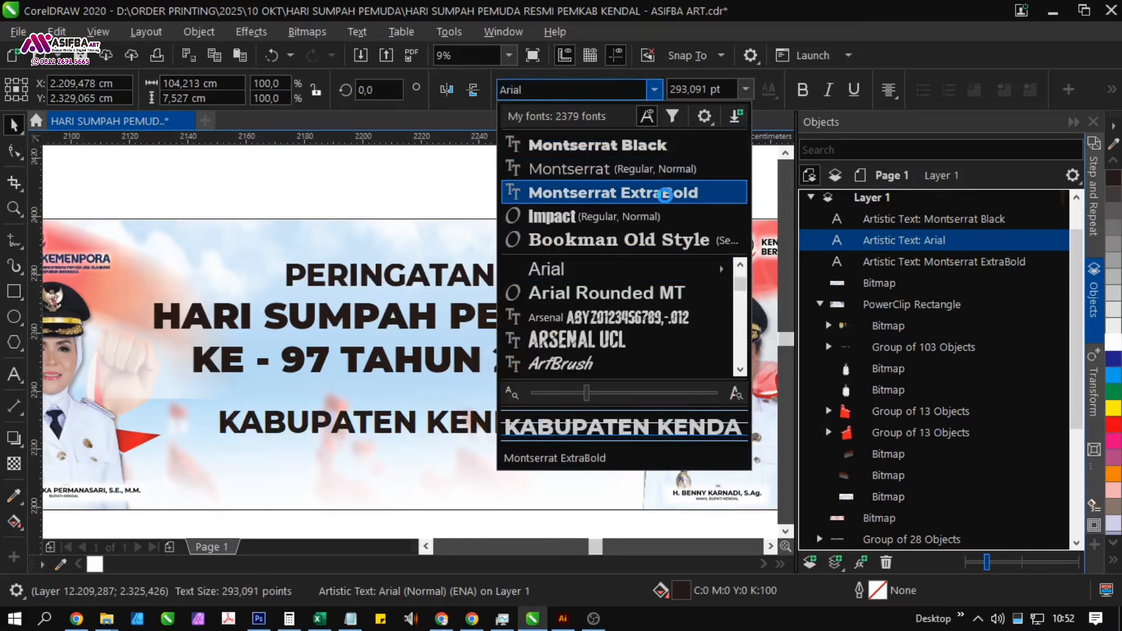
{"action": "left_click", "coordinate": [664, 194]}
{"action": "left_click_drag", "start_coordinate": [566, 447], "coordinate": [547, 440]}
{"action": "left_click_drag", "start_coordinate": [468, 412], "coordinate": [472, 400]}
{"action": "scroll", "coordinate": [372, 339], "scroll_direction": "down", "scroll_amount": 3}
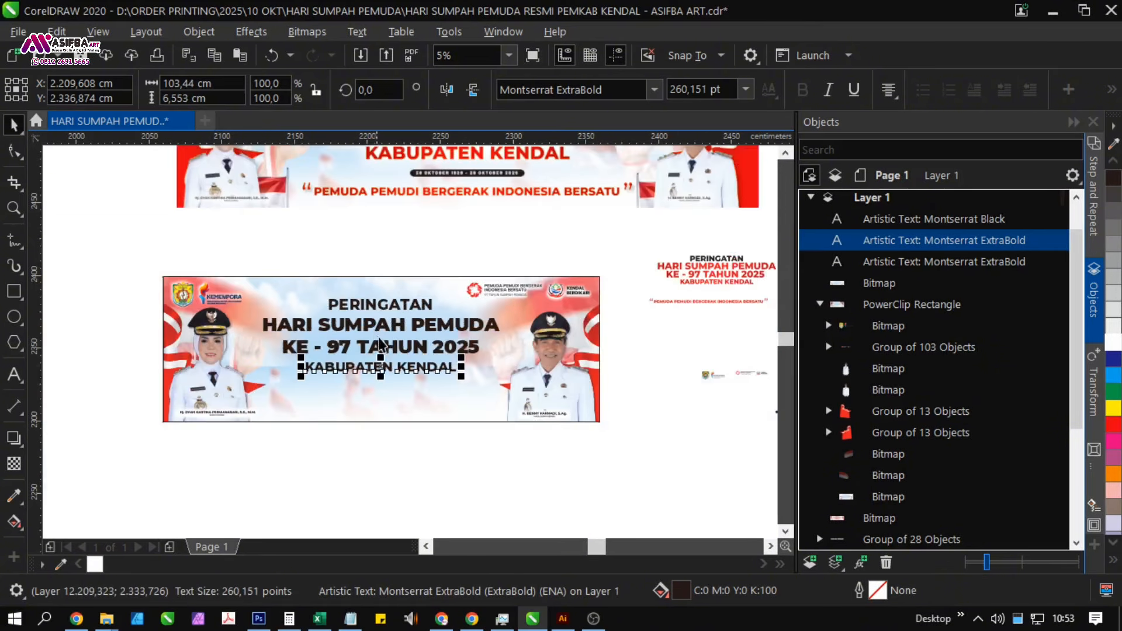
- Enlarge the three heading texts together slightly and center them horizontally on the PowerClip rectangle
{"action": "left_click", "coordinate": [383, 348], "text": "shift"}
{"action": "left_click", "coordinate": [395, 307], "text": "shift"}
{"action": "left_click", "coordinate": [251, 259]}
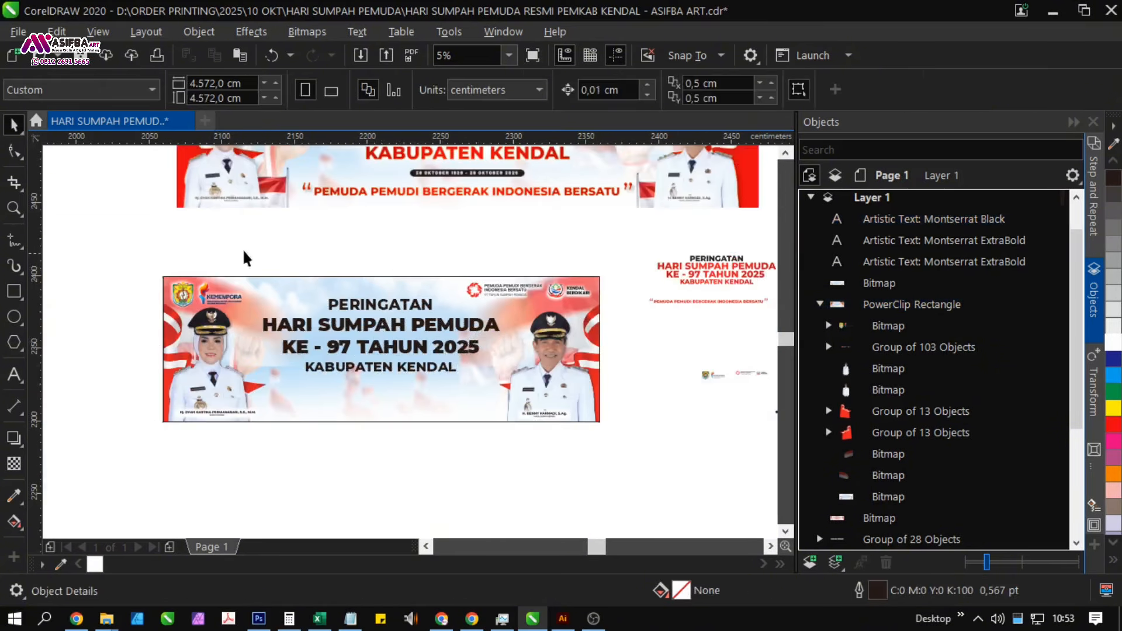
{"action": "left_click_drag", "start_coordinate": [507, 386], "coordinate": [519, 387]}
{"action": "left_click", "coordinate": [466, 401], "text": "shift"}
{"action": "key", "text": "c"}
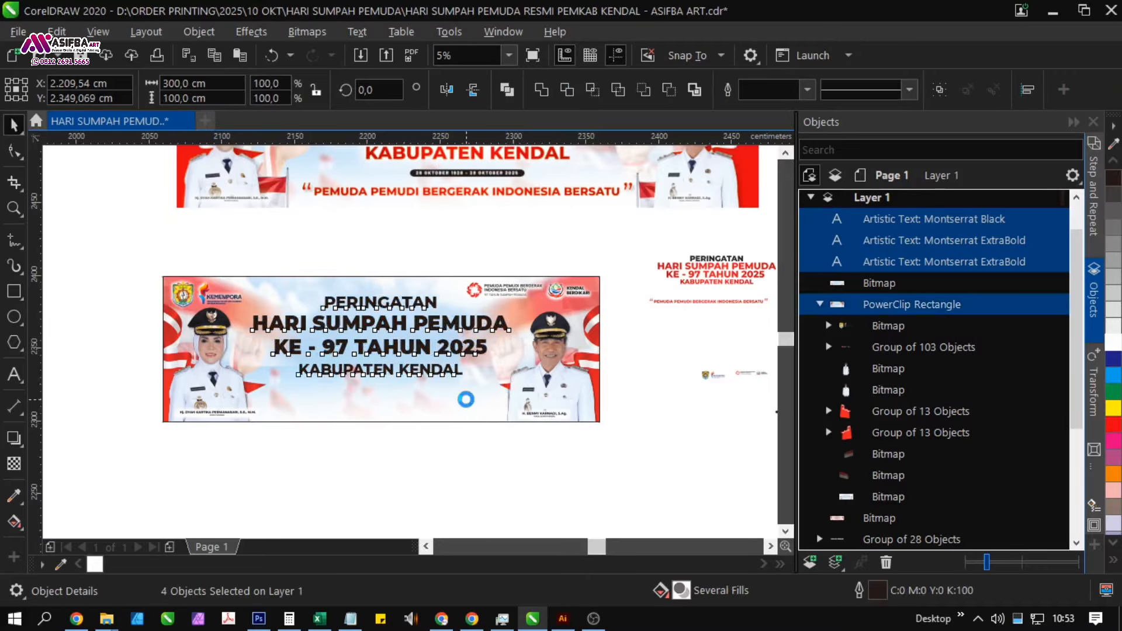
{"action": "left_click", "coordinate": [482, 460]}
- Copy the slogan "PEMUDA PEMUDI BERGERAK INDONESIA BERSATU" from Notepad and return to CorelDRAW
{"action": "scroll", "coordinate": [530, 415], "scroll_direction": "right", "scroll_amount": 2}
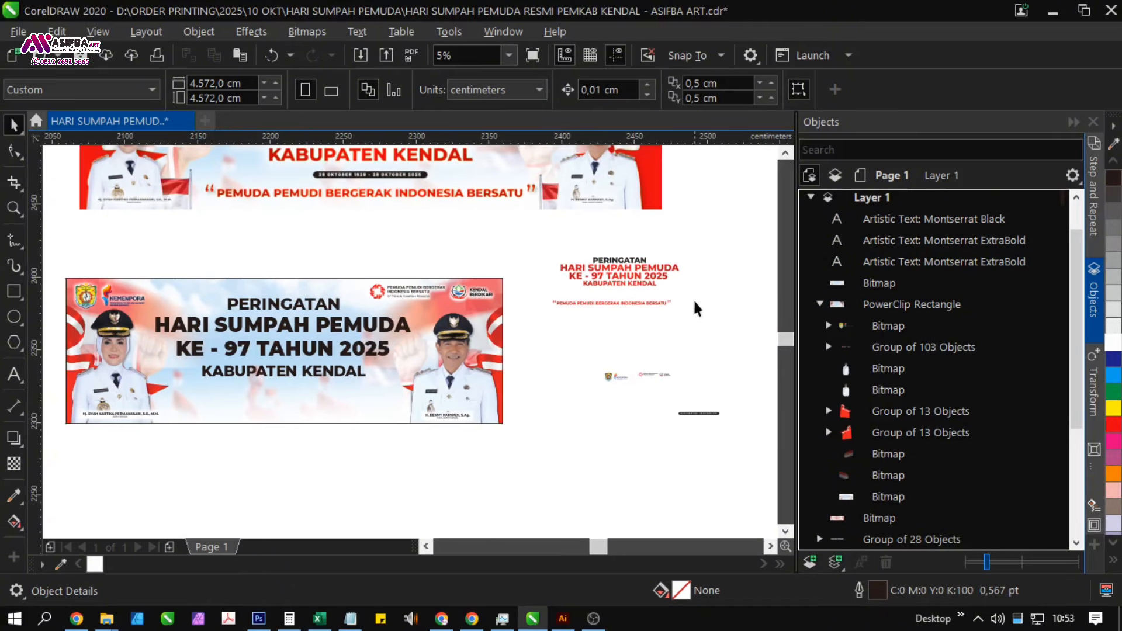
{"action": "scroll", "coordinate": [693, 299], "scroll_direction": "up", "scroll_amount": 2}
{"action": "key", "text": "alt+Tab"}
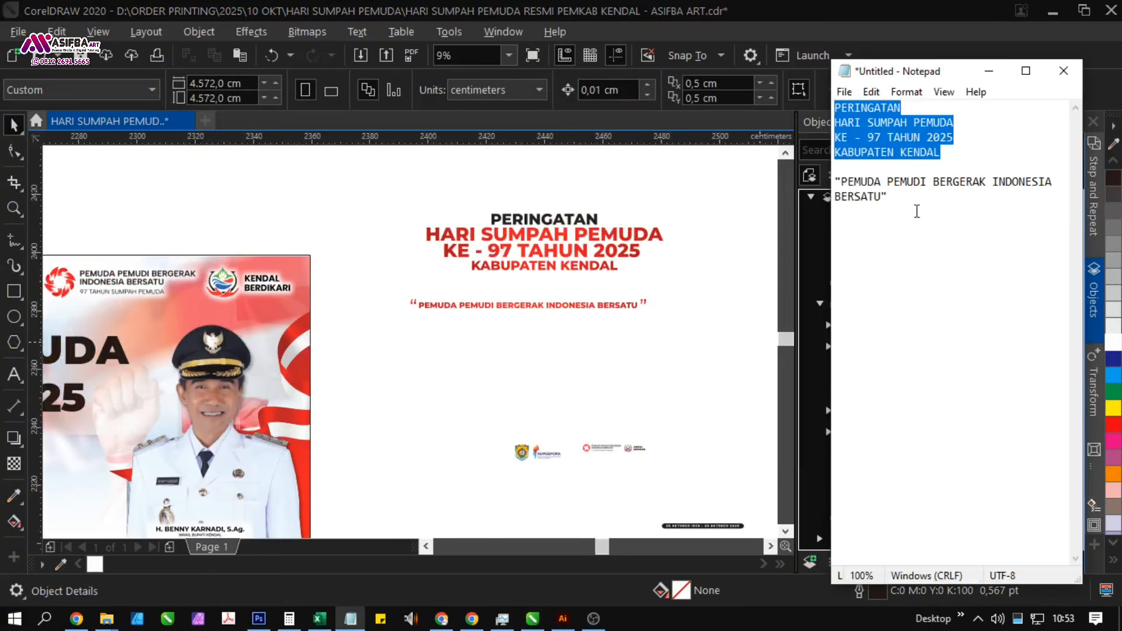
{"action": "left_click_drag", "start_coordinate": [918, 211], "coordinate": [836, 181]}
{"action": "key", "text": "alt+Tab"}
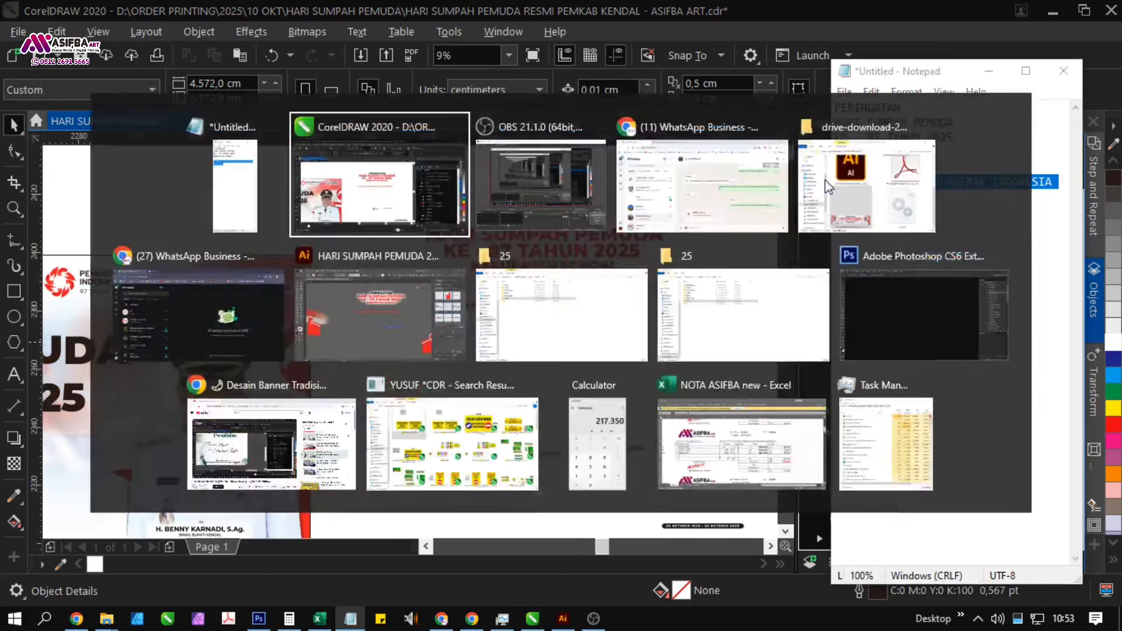
- Duplicate the KABUPATEN KENDAL line directly below itself and replace the copy's text with the pasted slogan
{"action": "left_click_drag", "start_coordinate": [413, 392], "coordinate": [751, 245]}
{"action": "left_click", "coordinate": [345, 303]}
{"action": "left_click_drag", "start_coordinate": [344, 303], "coordinate": [343, 339]}
{"action": "right_click", "coordinate": [344, 340]}
{"action": "double_click", "coordinate": [343, 343]}
{"action": "key", "text": "ctrl+a"}
{"action": "key", "text": "ctrl+v"}
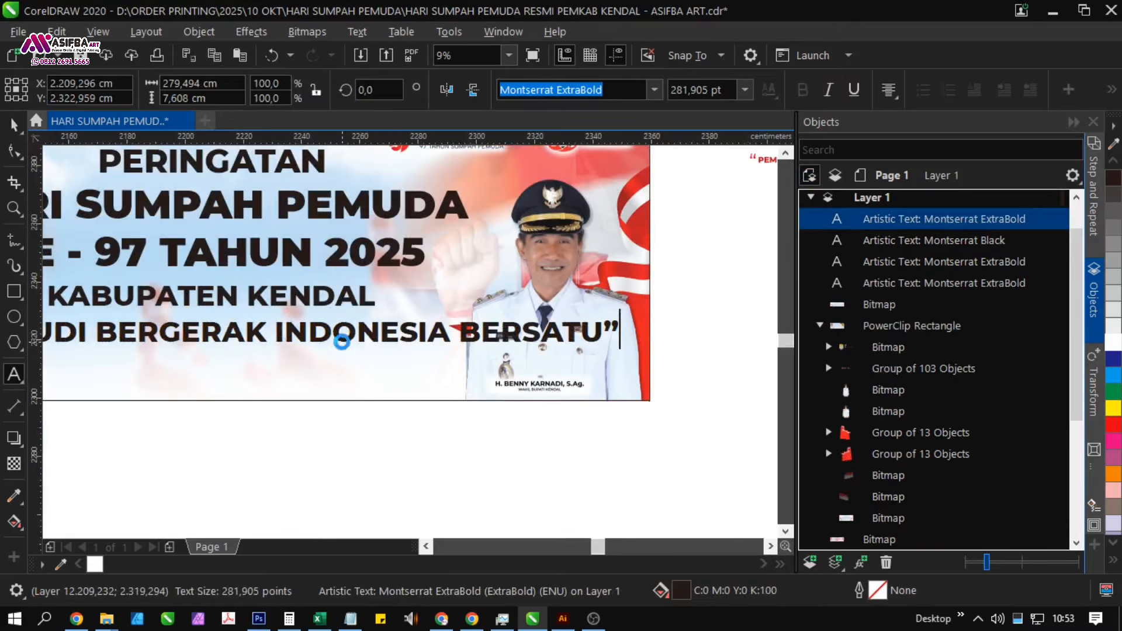
- Scale the slogan line down from its center to about 152 × 4.1 cm
{"action": "key", "text": "ctrl+space"}
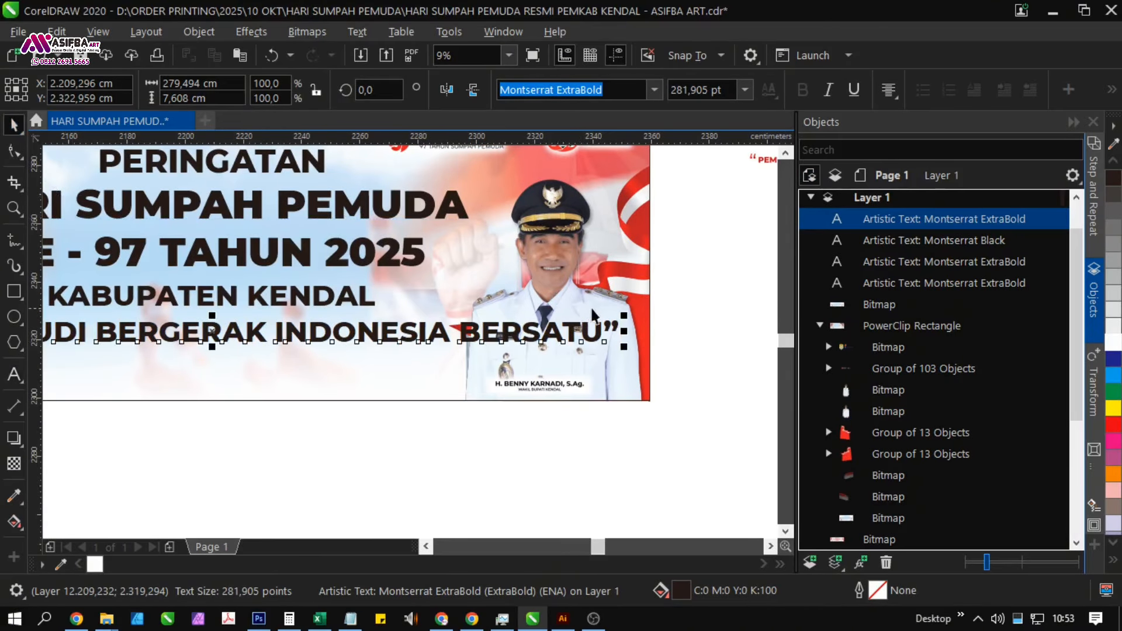
{"action": "left_click_drag", "start_coordinate": [624, 316], "coordinate": [442, 318]}
{"action": "scroll", "coordinate": [295, 370], "scroll_direction": "down", "scroll_amount": 2}
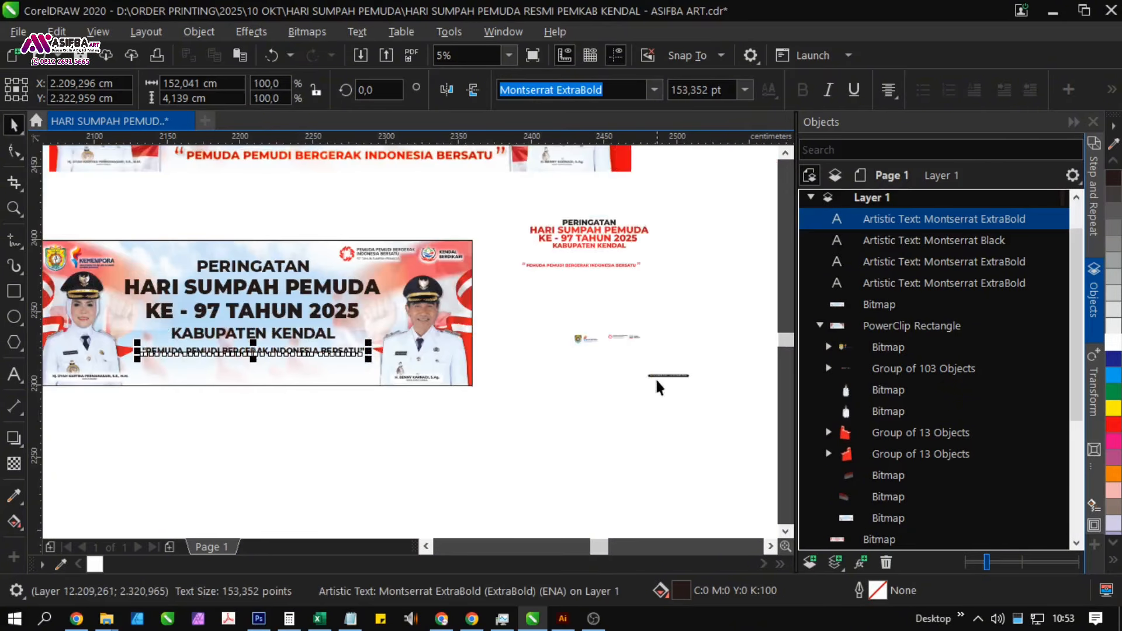
- Move the reference date badge from beside the layout to just below the banner's lower edge
{"action": "left_click_drag", "start_coordinate": [301, 432], "coordinate": [300, 431]}
{"action": "left_click_drag", "start_coordinate": [677, 376], "coordinate": [530, 335]}
{"action": "scroll", "coordinate": [238, 401], "scroll_direction": "up", "scroll_amount": 4}
{"action": "left_click", "coordinate": [361, 384]}
- In Notepad, add the line 28 OKTOBER 1928 - 28 OKTOBER 2025 below the slogan and copy it
{"action": "key", "text": "alt+Tab"}
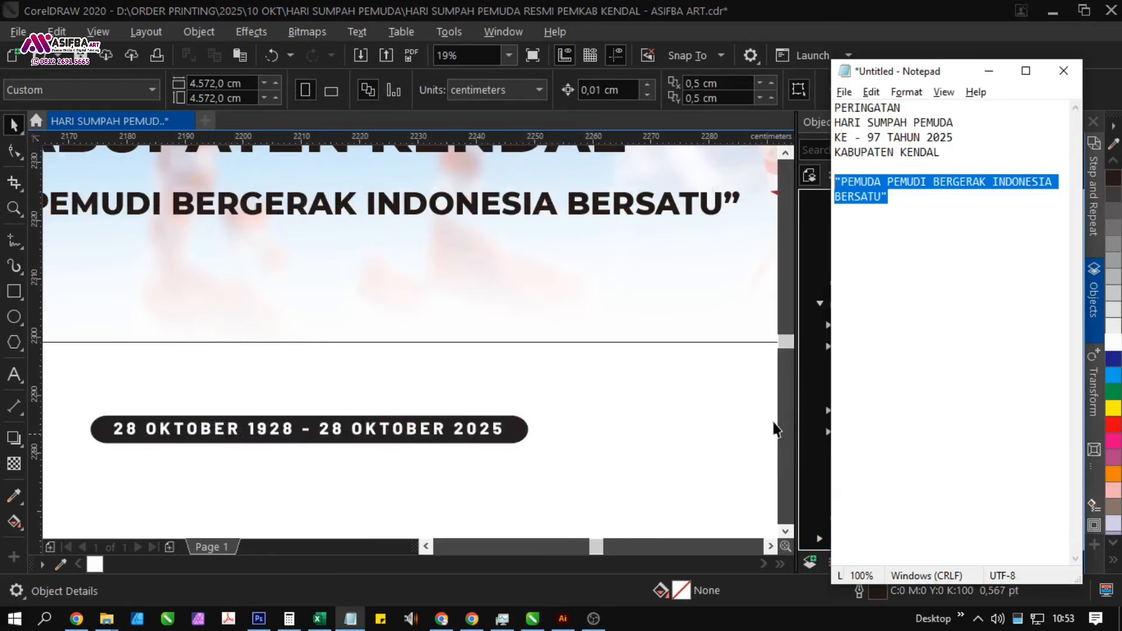
{"action": "left_click", "coordinate": [913, 218]}
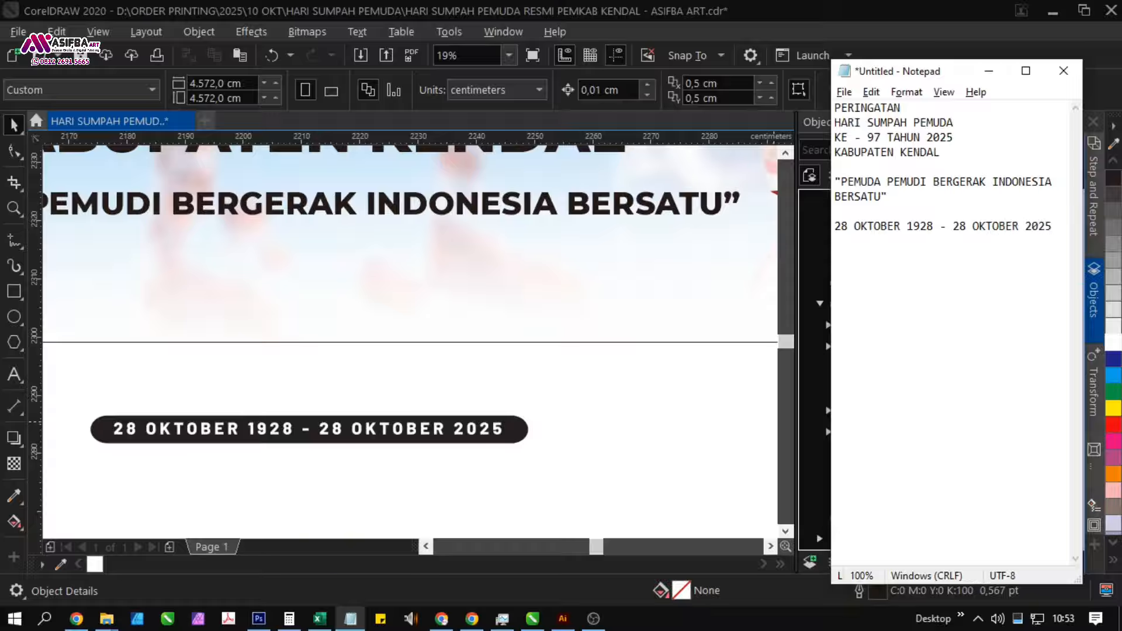
{"action": "left_click_drag", "start_coordinate": [1052, 227], "coordinate": [772, 234]}
{"action": "key", "text": "ctrl+c"}
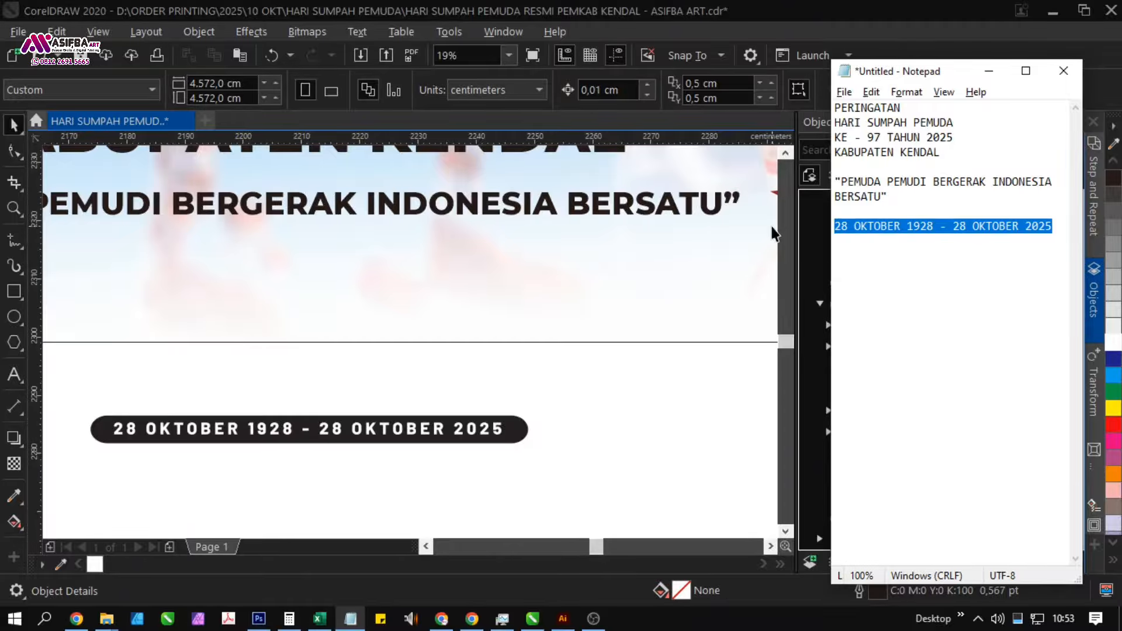
- In CorelDRAW, place a copy of the slogan directly below it and replace the upper line's text with the copied date range
{"action": "key", "text": "alt+Tab"}
{"action": "left_click_drag", "start_coordinate": [400, 217], "coordinate": [401, 266]}
{"action": "double_click", "coordinate": [395, 208]}
{"action": "key", "text": "ctrl+a"}
{"action": "key", "text": "ctrl+v"}
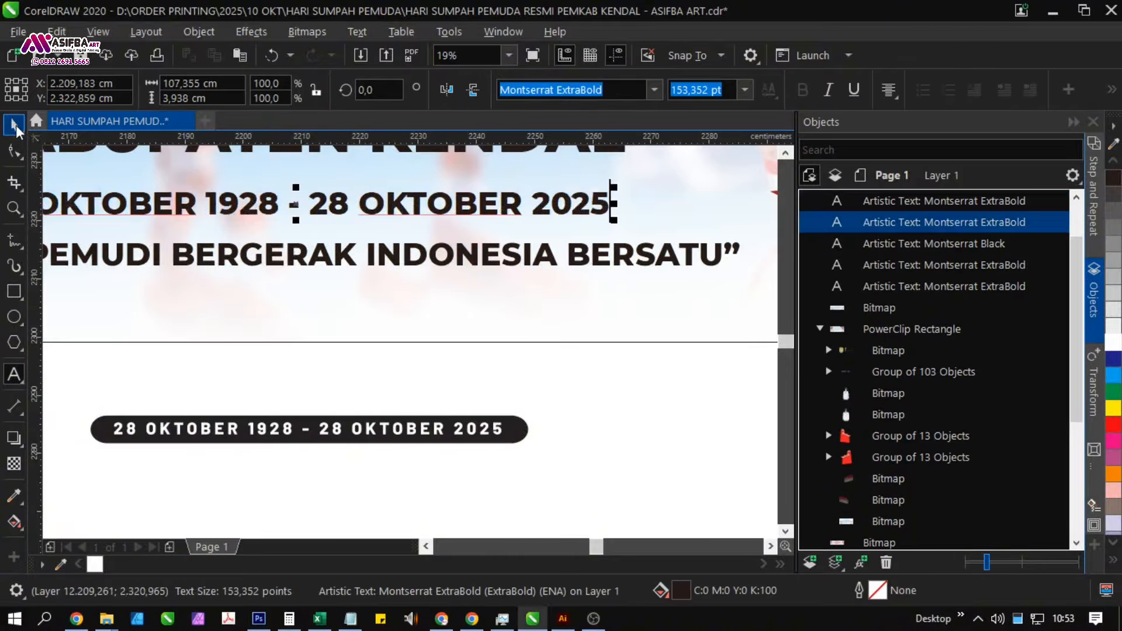
- Scale the date line down to about 93 × 3.4 cm
{"action": "left_click", "coordinate": [15, 126]}
{"action": "left_click_drag", "start_coordinate": [614, 221], "coordinate": [572, 228]}
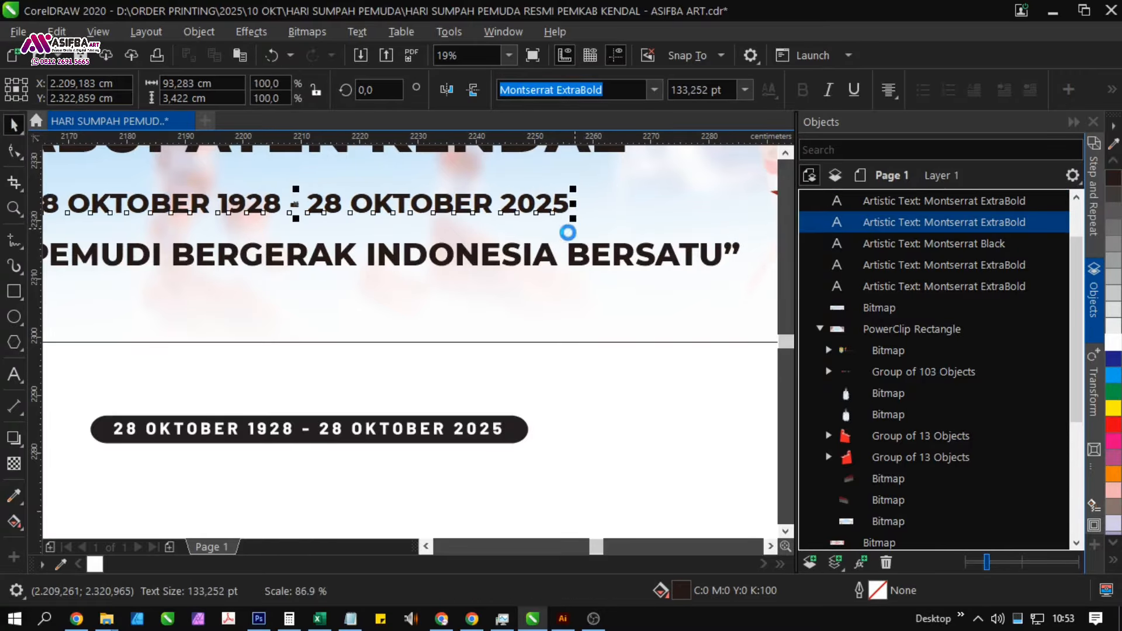
{"action": "left_click", "coordinate": [587, 380]}
- Draw a rectangle about 98 × 8.6 cm around the date line on the banner
{"action": "scroll", "coordinate": [514, 352], "scroll_direction": "down", "scroll_amount": 2}
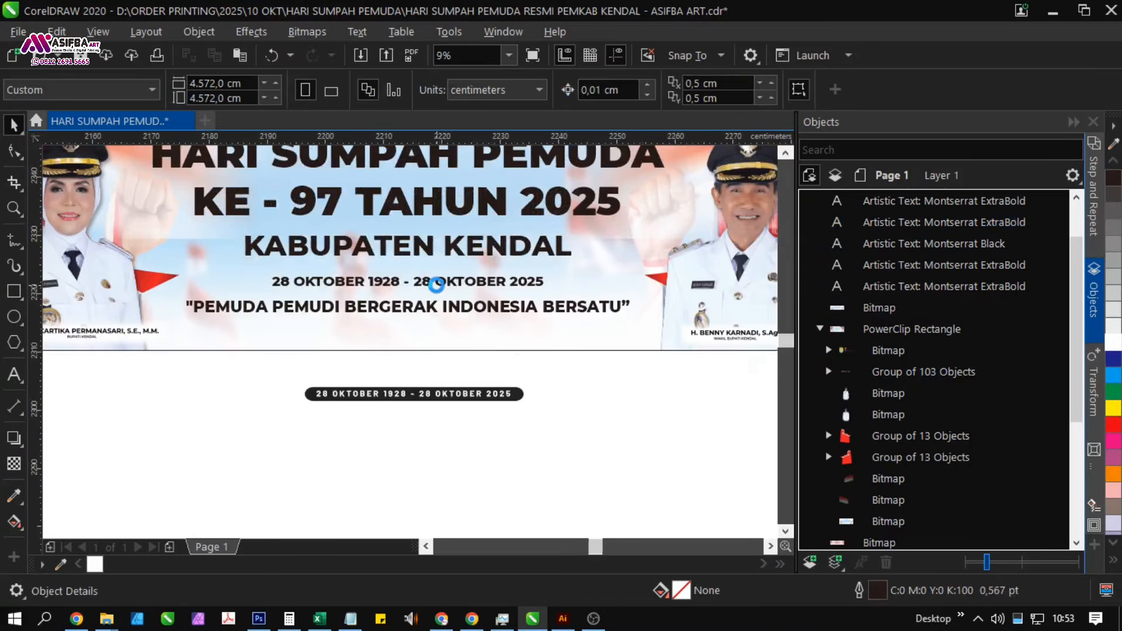
{"action": "scroll", "coordinate": [436, 284], "scroll_direction": "up", "scroll_amount": 2}
{"action": "left_click", "coordinate": [450, 280]}
{"action": "left_click", "coordinate": [13, 292]}
{"action": "left_click_drag", "start_coordinate": [87, 248], "coordinate": [659, 298]}
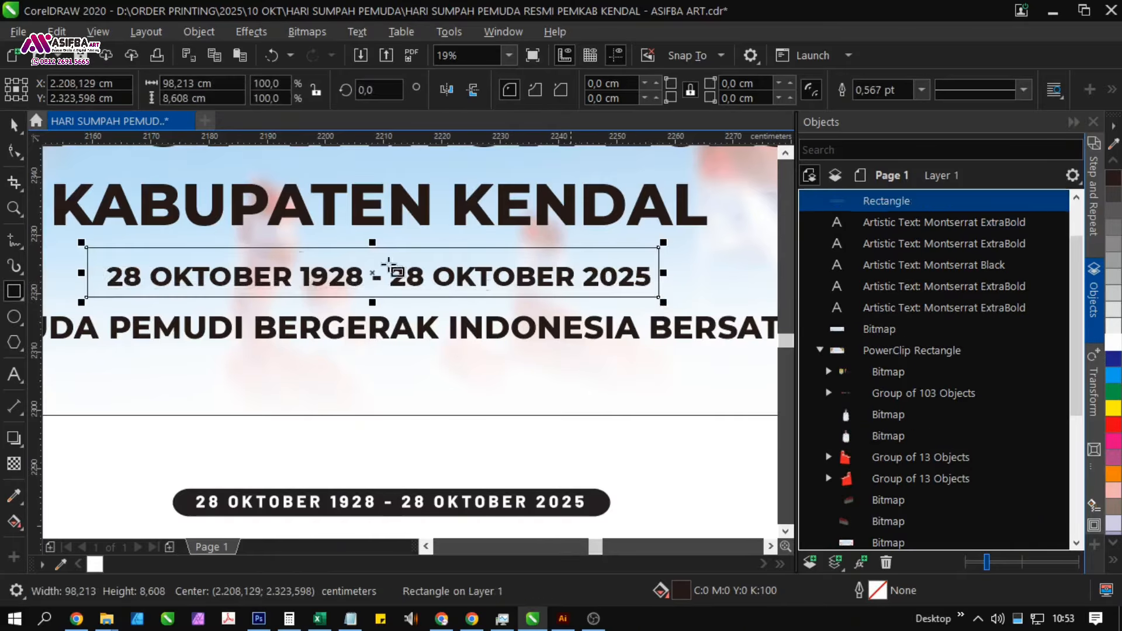
- Fully round all corners of the rectangle around the date line and reduce its height to about 7.2 cm
{"action": "left_click", "coordinate": [13, 150]}
{"action": "left_click_drag", "start_coordinate": [88, 253], "coordinate": [112, 253]}
{"action": "key", "text": "space"}
{"action": "scroll", "coordinate": [370, 258], "scroll_direction": "up", "scroll_amount": 2}
{"action": "left_click_drag", "start_coordinate": [364, 255], "coordinate": [364, 272]}
{"action": "scroll", "coordinate": [329, 263], "scroll_direction": "down", "scroll_amount": 2}
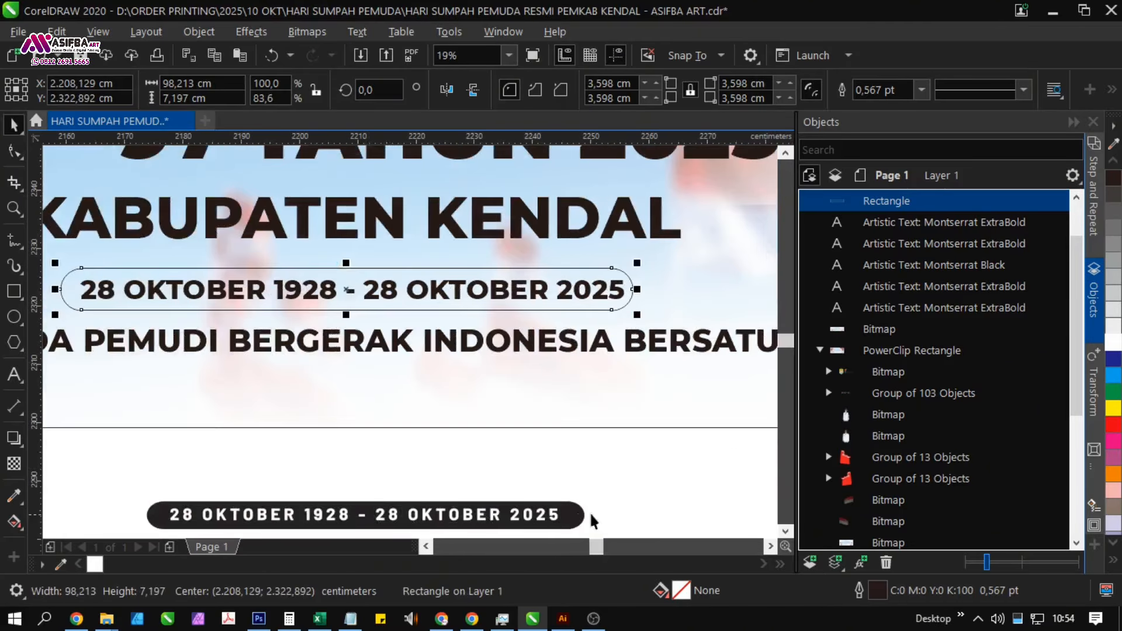
- Fill the rounded rectangle with solid black and place it behind the date text, above the banner background
{"action": "left_click", "coordinate": [1112, 179]}
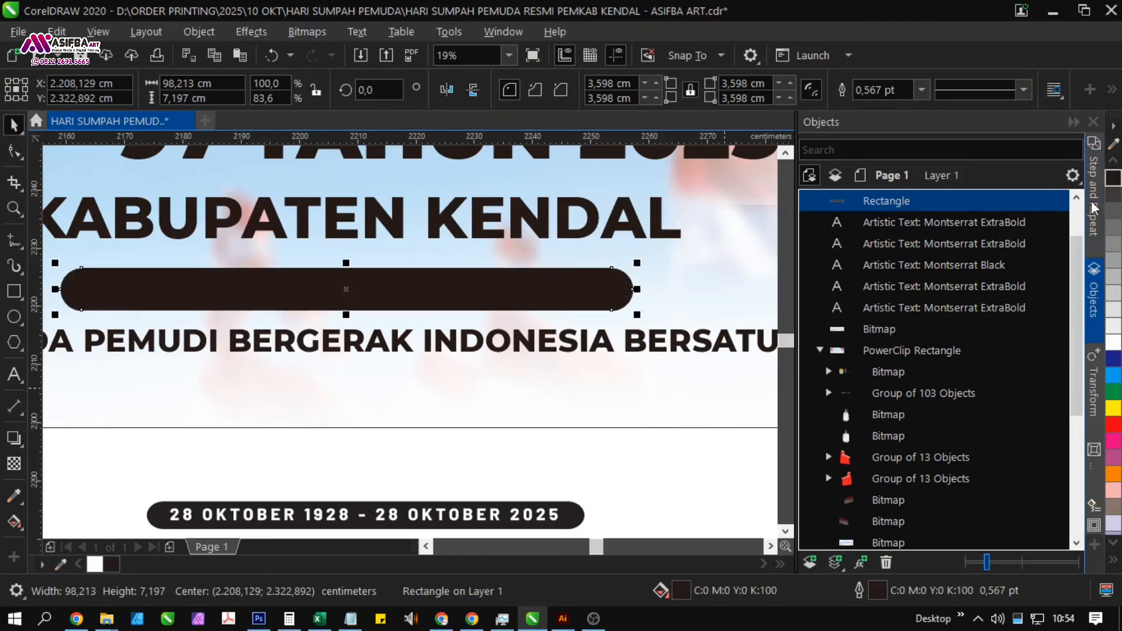
{"action": "double_click", "coordinate": [678, 588]}
{"action": "left_click", "coordinate": [314, 128]}
{"action": "left_click_drag", "start_coordinate": [478, 349], "coordinate": [675, 480]}
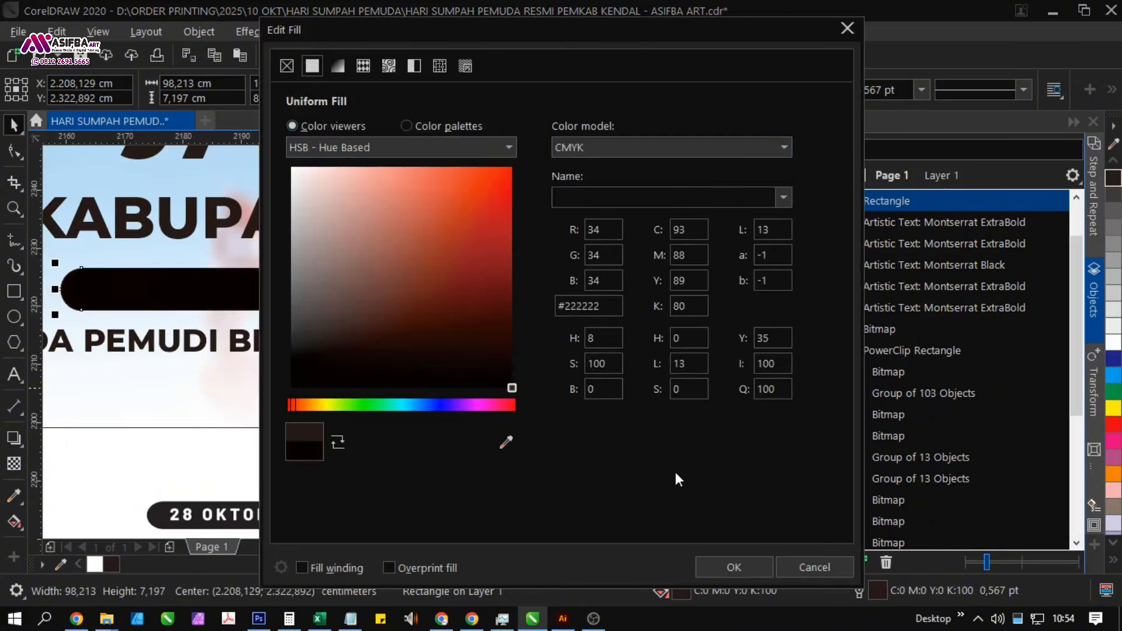
{"action": "left_click", "coordinate": [713, 566]}
{"action": "left_click", "coordinate": [616, 398], "text": "shift"}
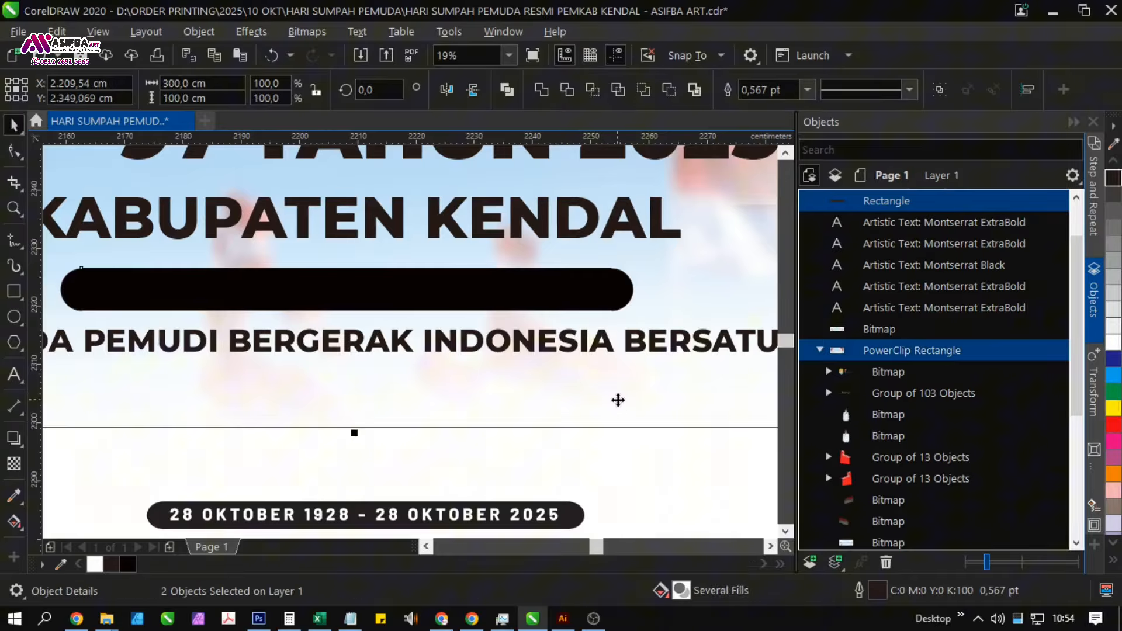
{"action": "left_click", "coordinate": [626, 465]}
- Colour the date text white and set its font to Franklin Goth Ext Condensed
{"action": "left_click", "coordinate": [422, 288]}
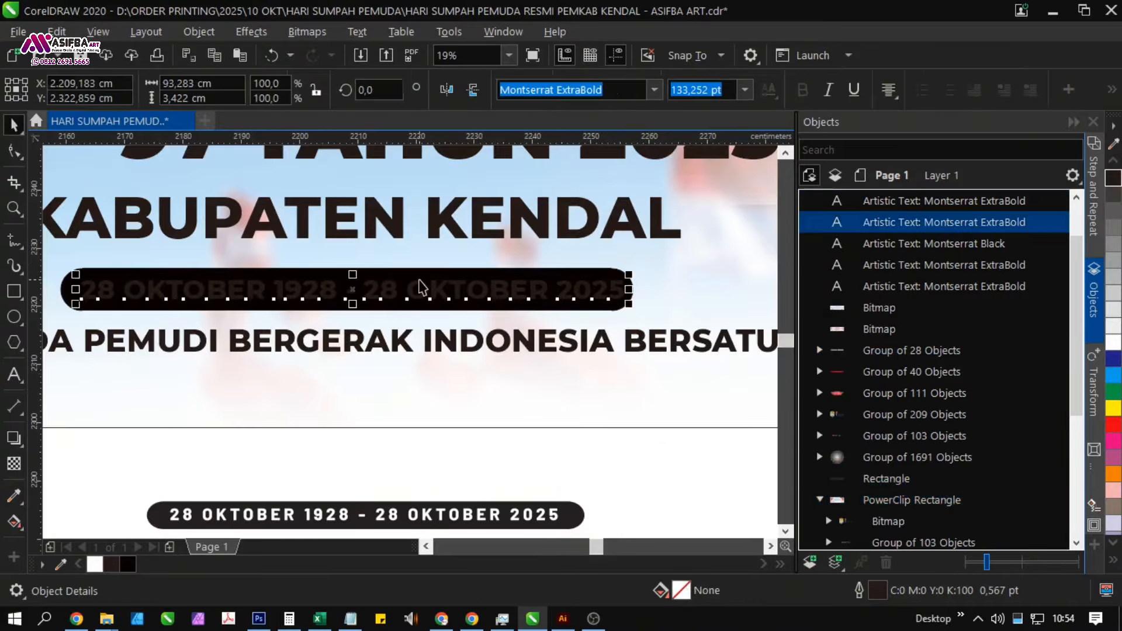
{"action": "left_click", "coordinate": [1111, 350]}
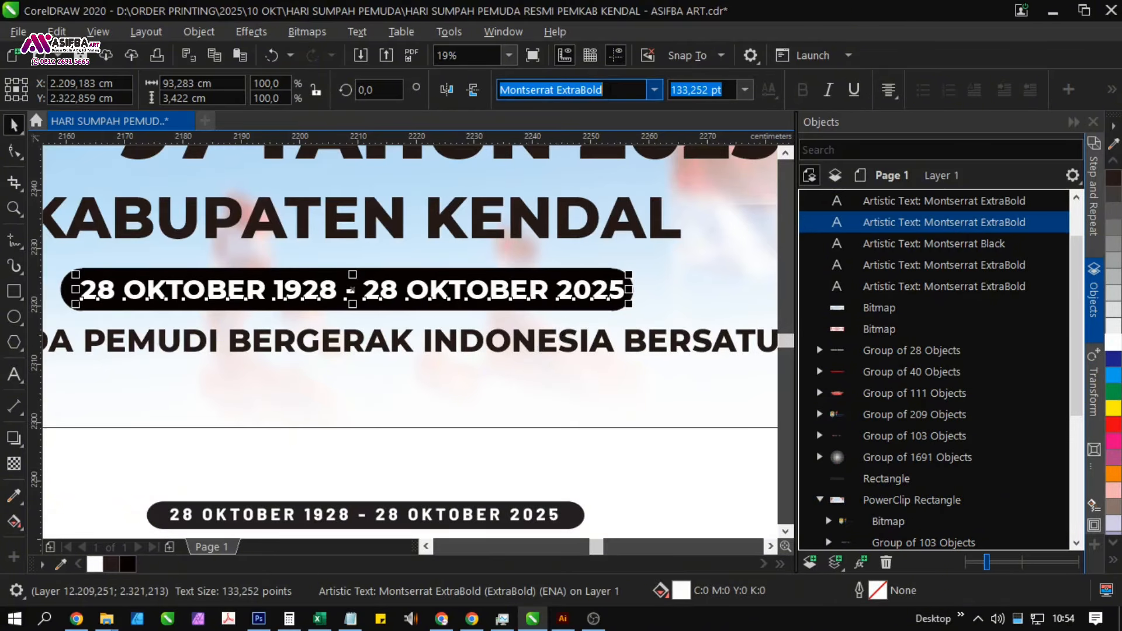
{"action": "type", "text": "Bebas"}
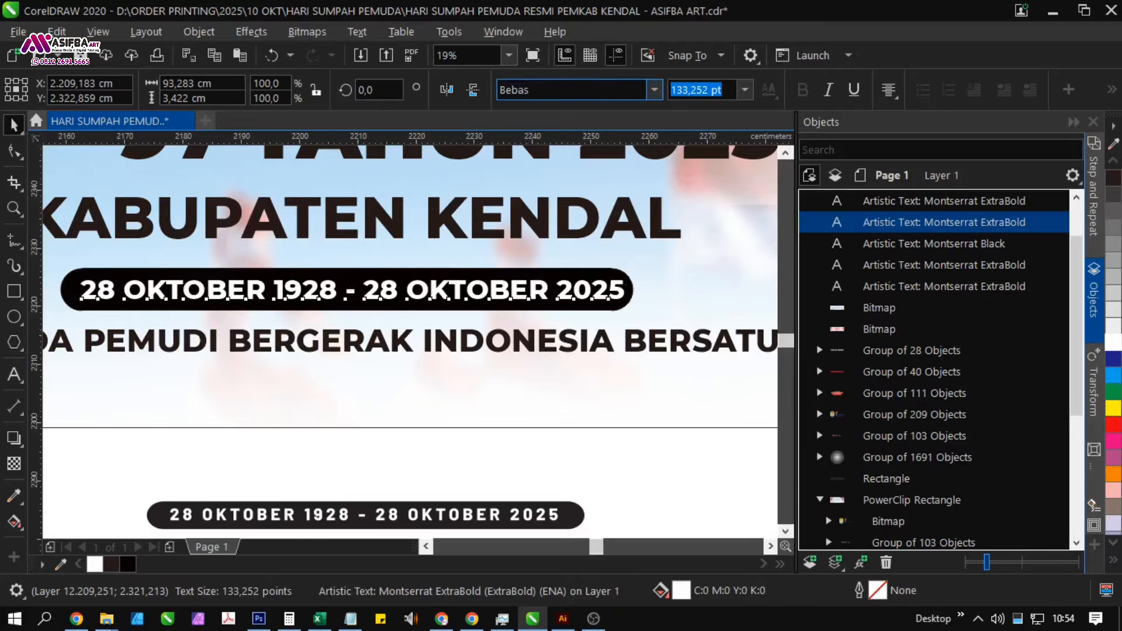
{"action": "key", "text": "Return"}
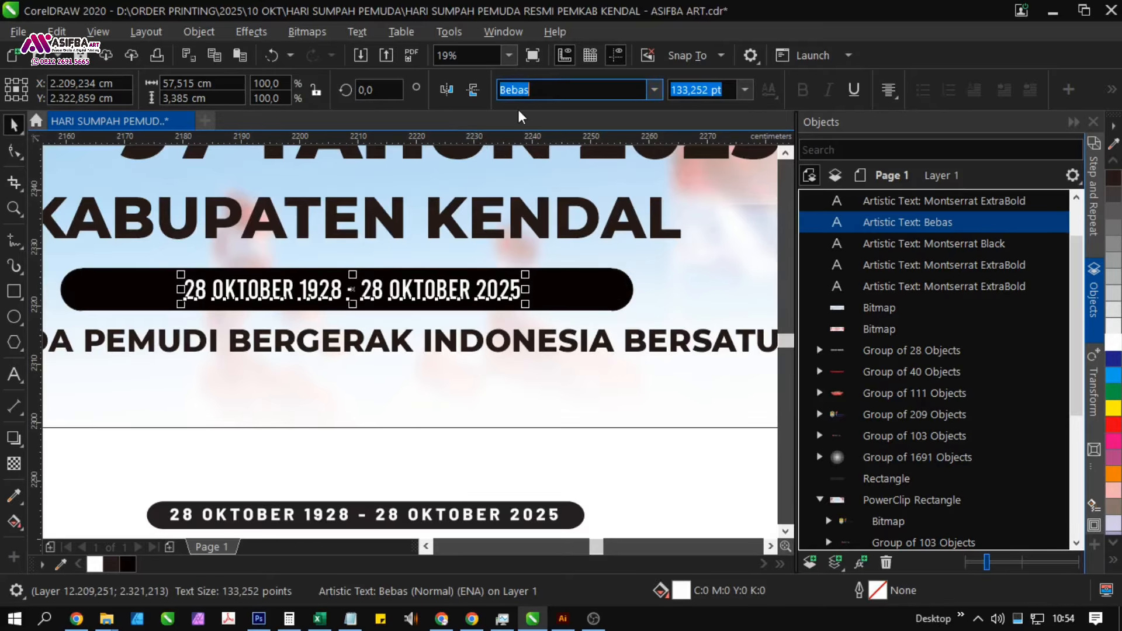
{"action": "type", "text": "Franklin Goth Ext Condensed"}
{"action": "key", "text": "Return"}
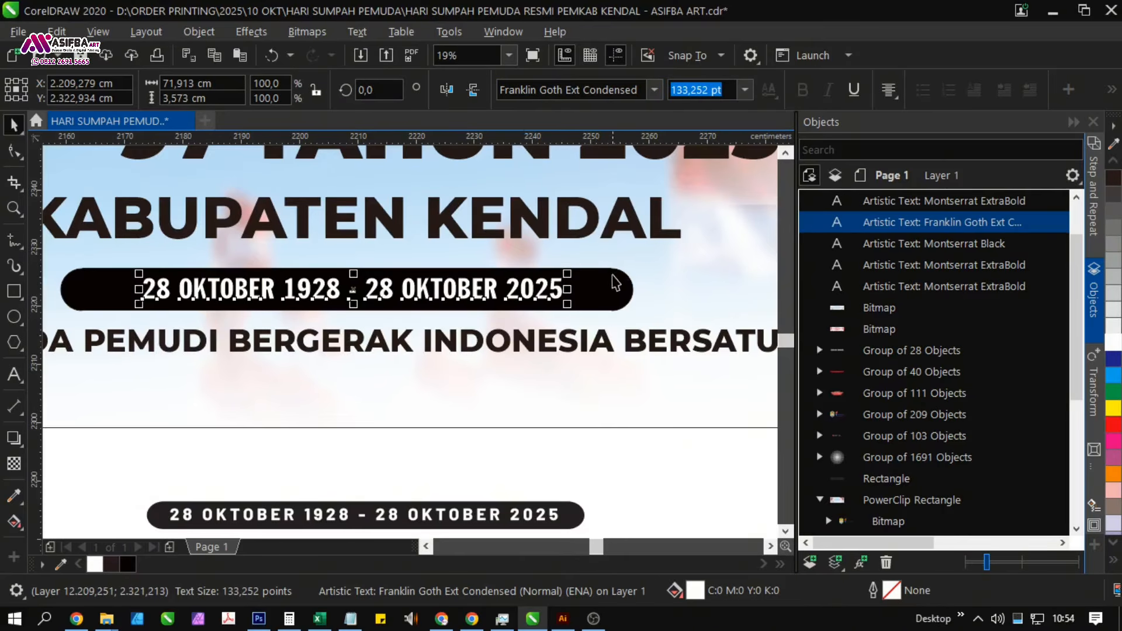
- Widen the date text's letter spacing and centre the text horizontally on the black badge
{"action": "key", "text": "F10"}
{"action": "left_click_drag", "start_coordinate": [570, 306], "coordinate": [596, 306]}
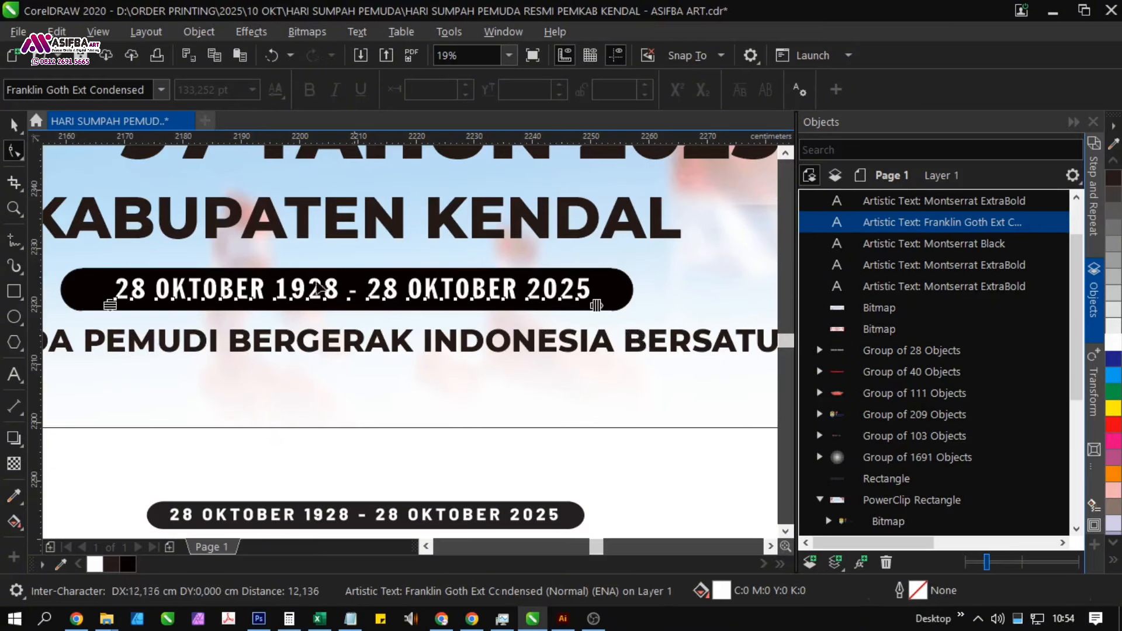
{"action": "key", "text": "space"}
{"action": "left_click", "coordinate": [302, 271], "text": "shift"}
{"action": "key", "text": "c"}
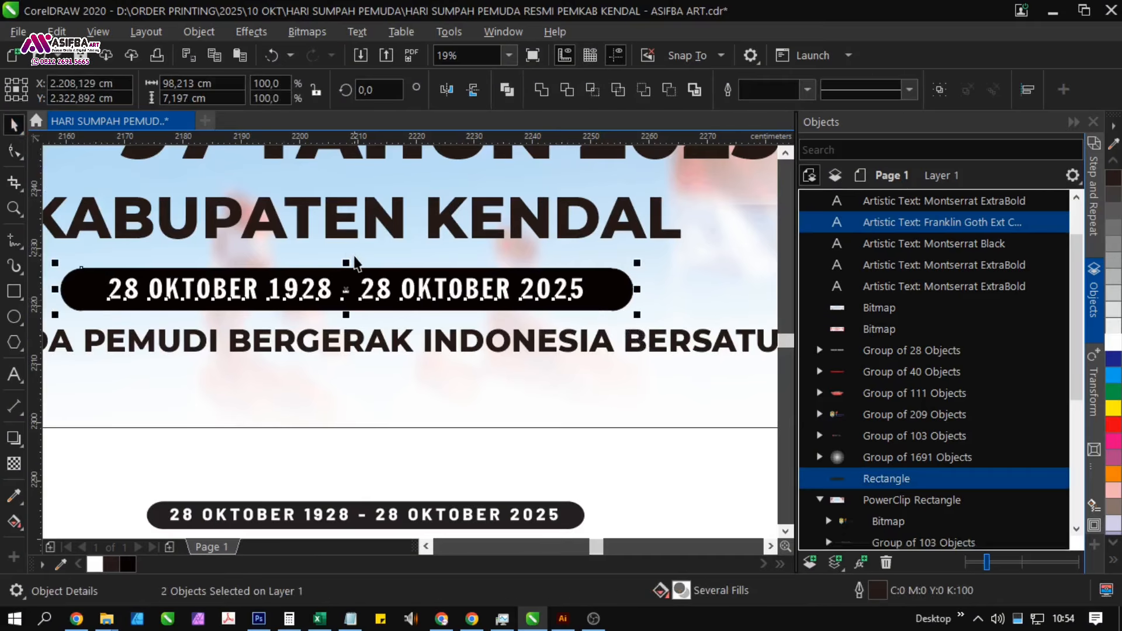
{"action": "scroll", "coordinate": [355, 263], "scroll_direction": "down", "scroll_amount": 4}
{"action": "left_click", "coordinate": [486, 382]}
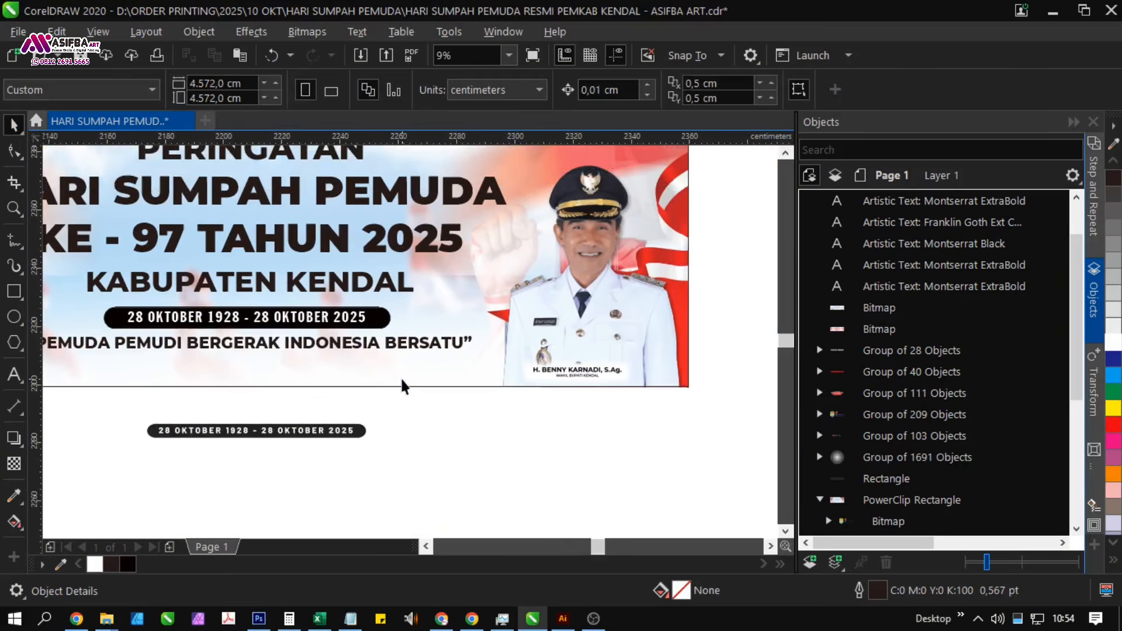
- Move the PERINGATAN, HARI SUMPAH PEMUDA KE - 97 TAHUN 2025 and KABUPATEN KENDAL headings up by about 3.5 cm together
{"action": "scroll", "coordinate": [402, 377], "scroll_direction": "down", "scroll_amount": 2}
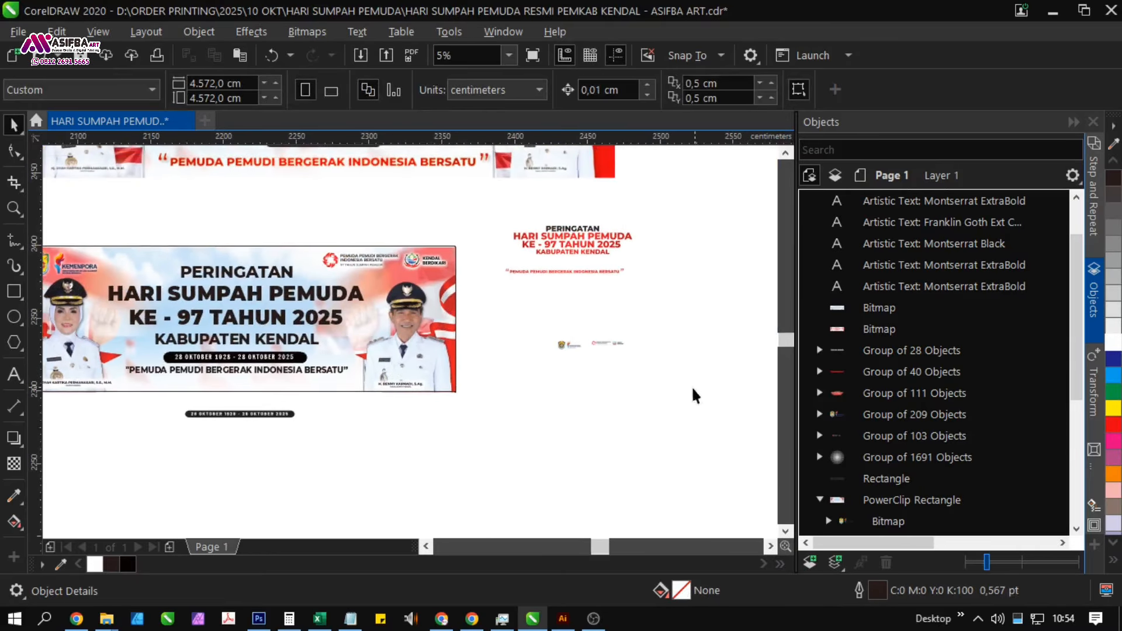
{"action": "left_click", "coordinate": [234, 275]}
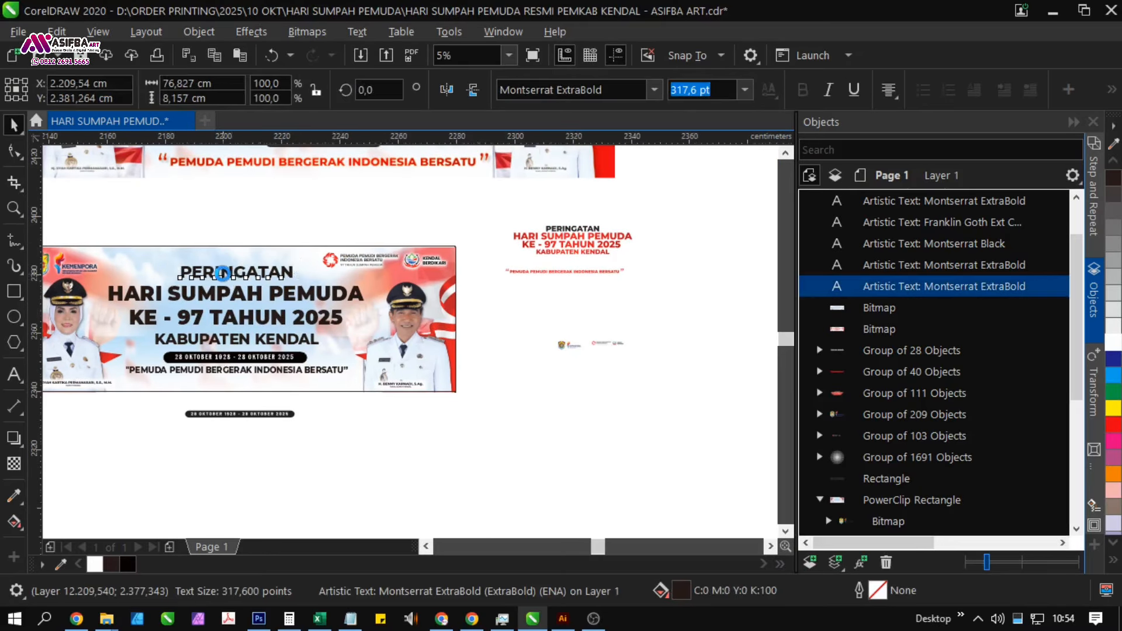
{"action": "scroll", "coordinate": [245, 303], "scroll_direction": "up", "scroll_amount": 2}
{"action": "left_click", "coordinate": [254, 321], "text": "shift"}
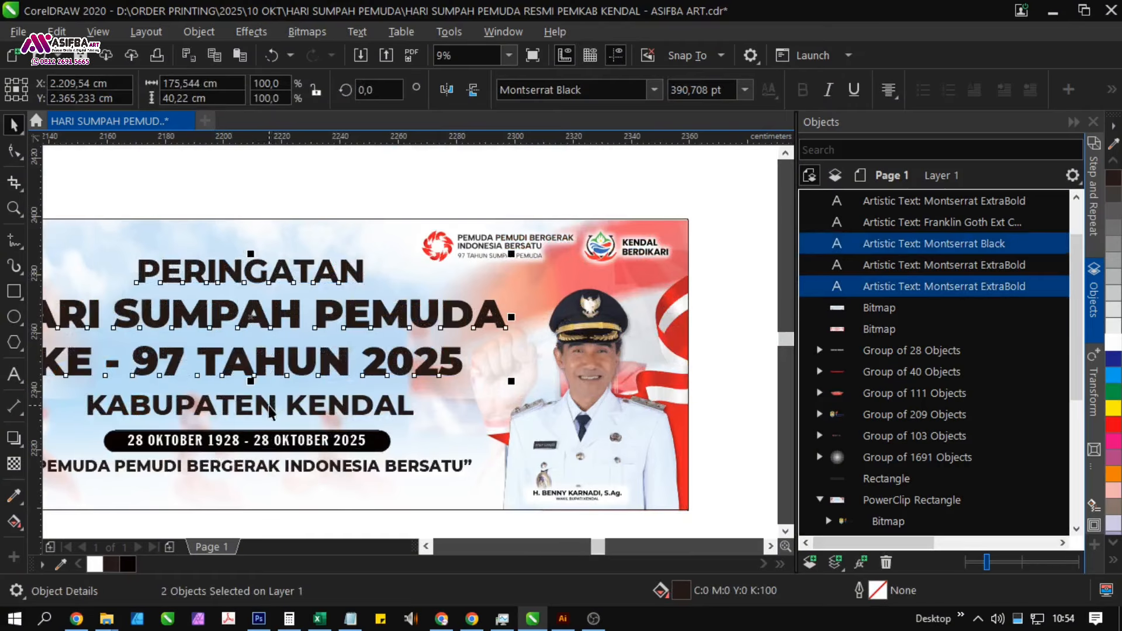
{"action": "left_click", "coordinate": [274, 363], "text": "shift"}
{"action": "scroll", "coordinate": [277, 279], "scroll_direction": "up", "scroll_amount": 2}
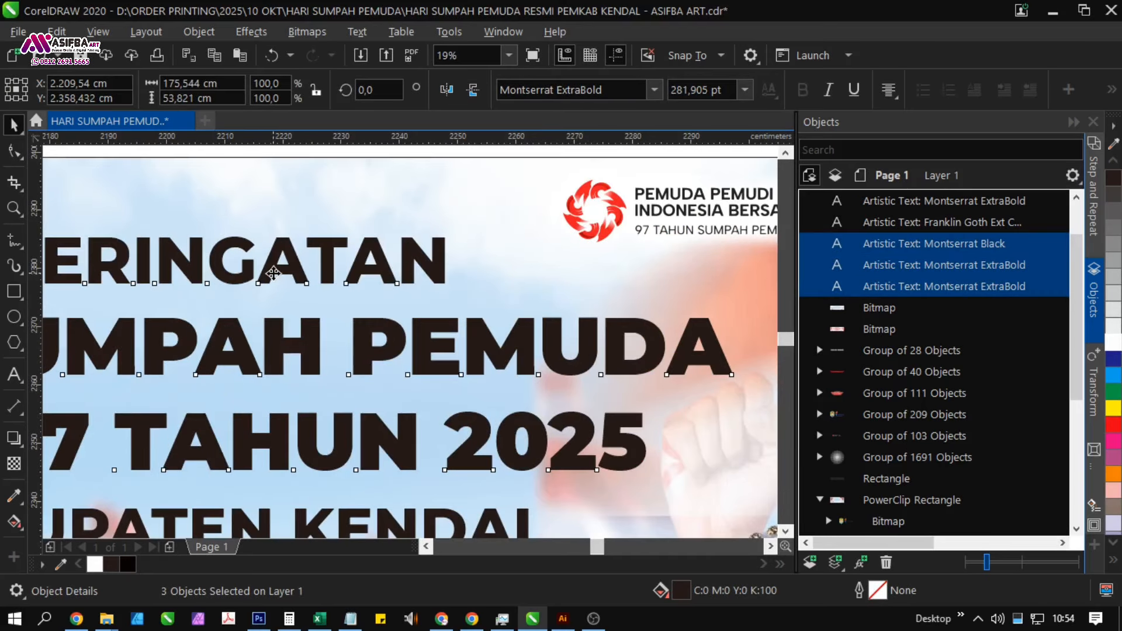
{"action": "left_click_drag", "start_coordinate": [273, 273], "coordinate": [273, 253]}
{"action": "scroll", "coordinate": [389, 304], "scroll_direction": "down", "scroll_amount": 2}
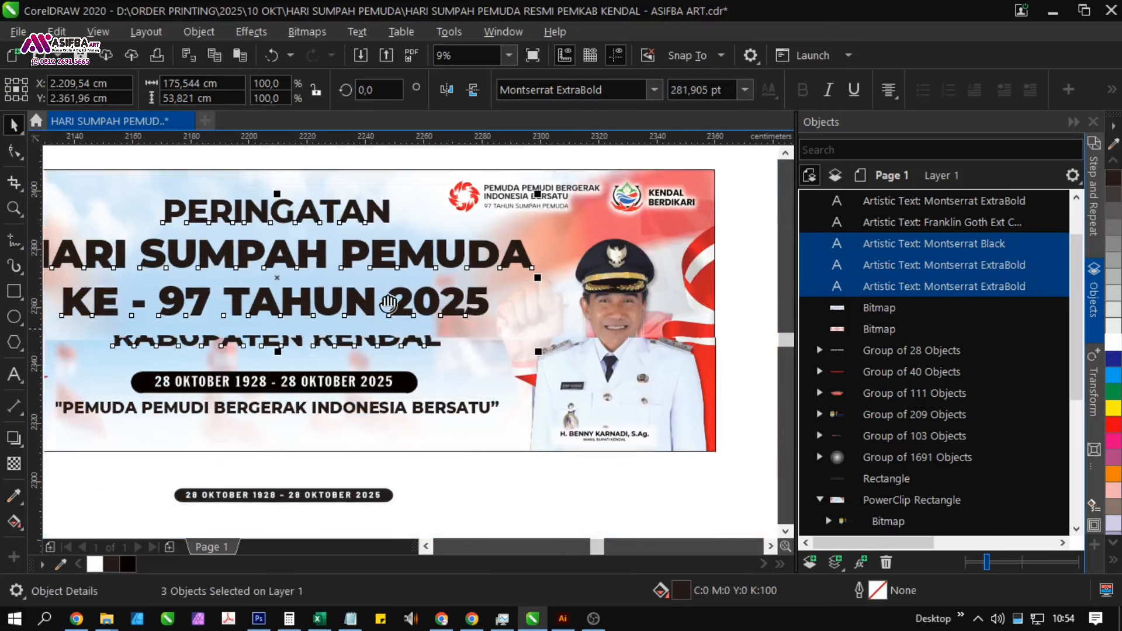
- Move the black date badge with its text up by about 2.4 cm, between KABUPATEN KENDAL and the slogan
{"action": "left_click", "coordinate": [465, 338], "text": "shift"}
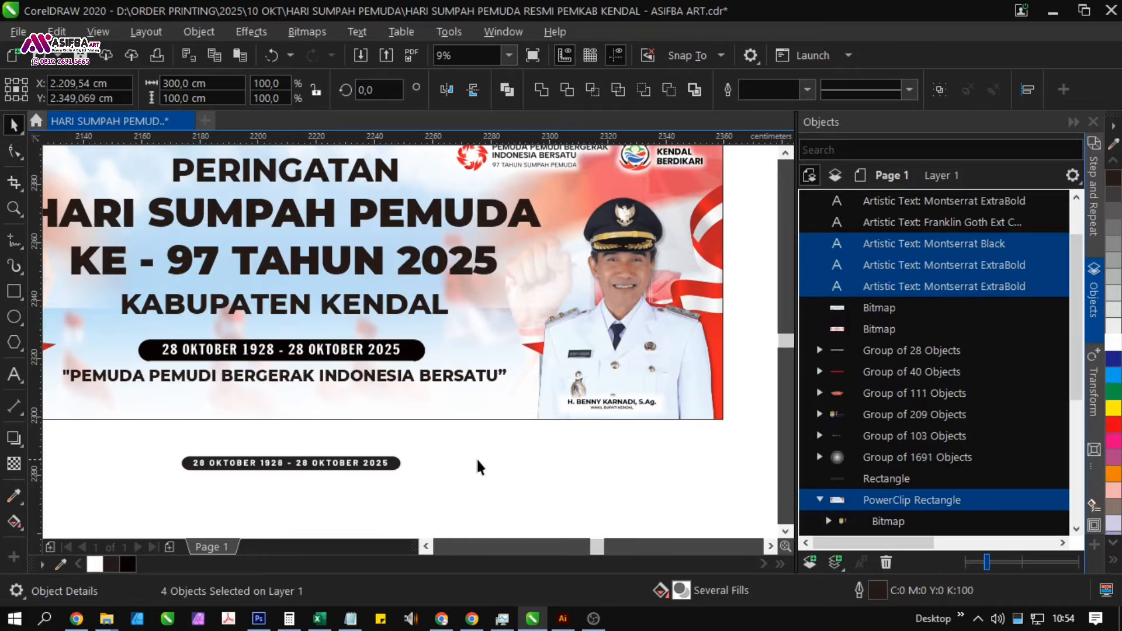
{"action": "left_click_drag", "start_coordinate": [478, 468], "coordinate": [111, 413]}
{"action": "left_click_drag", "start_coordinate": [275, 461], "coordinate": [304, 348]}
{"action": "scroll", "coordinate": [274, 348], "scroll_direction": "up", "scroll_amount": 2}
{"action": "scroll", "coordinate": [340, 344], "scroll_direction": "down", "scroll_amount": 2}
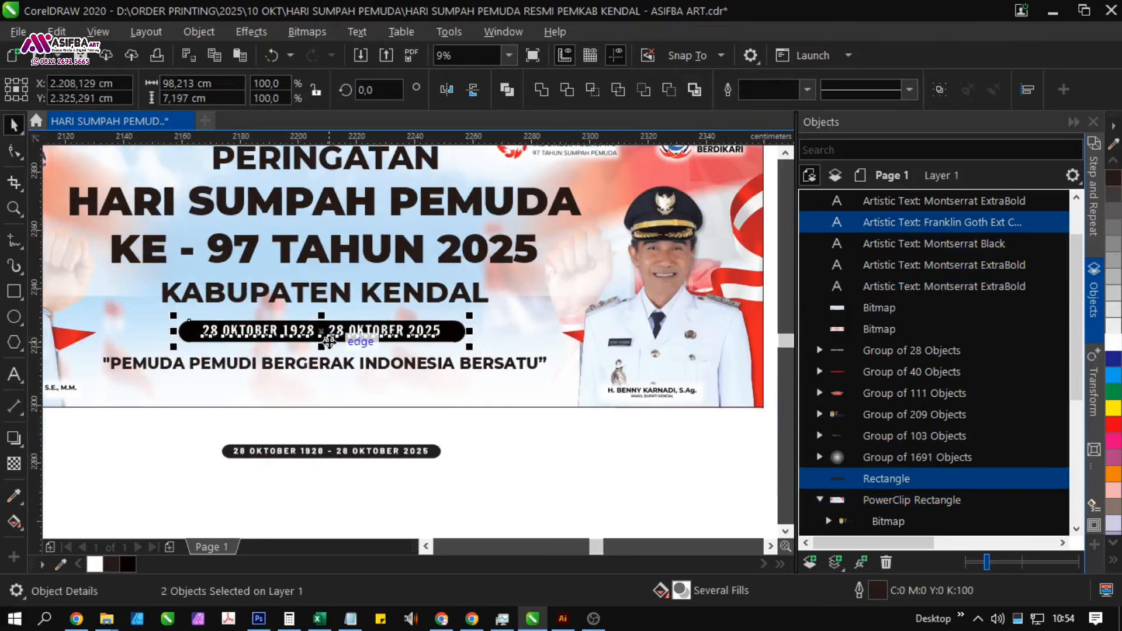
{"action": "left_click", "coordinate": [345, 370]}
{"action": "left_click", "coordinate": [409, 415]}
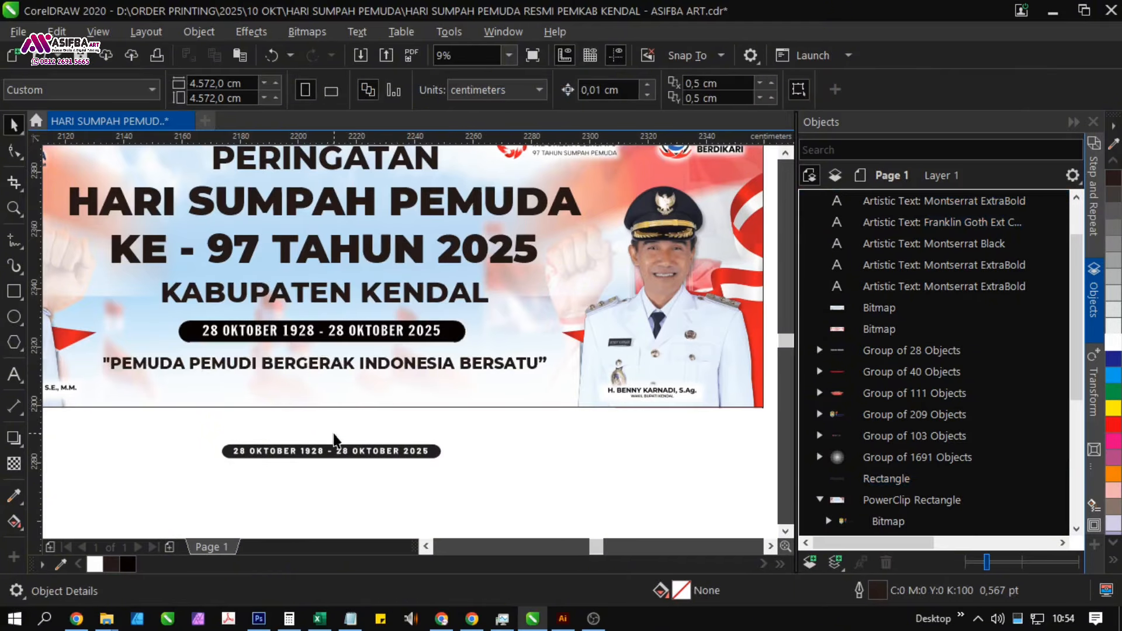
- Place a copy of the slogan just below it and replace its text with NAMA SEKOLAH
{"action": "left_click_drag", "start_coordinate": [338, 367], "coordinate": [345, 395]}
{"action": "double_click", "coordinate": [344, 394]}
{"action": "key", "text": "ctrl+a"}
{"action": "type", "text": "B"}
{"action": "key", "text": "BackSpace"}
{"action": "type", "text": "NAMA SEKOLAH"}
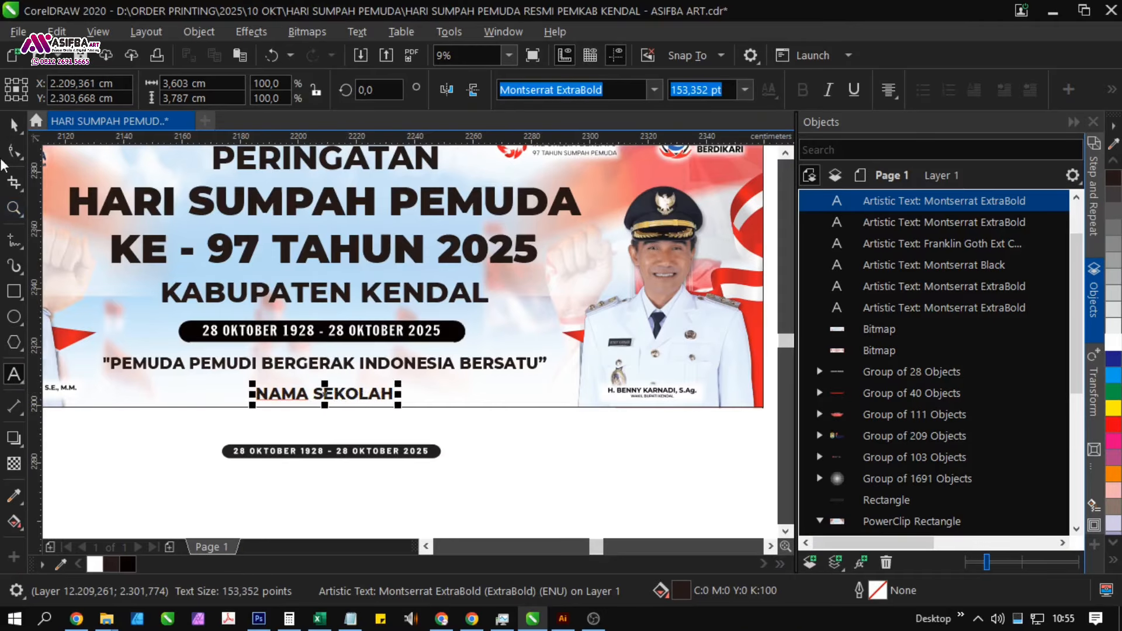
- Enlarge the NAMA SEKOLAH text to about 63.5 × 5.4 cm and centre it horizontally on the banner
{"action": "left_click", "coordinate": [14, 124]}
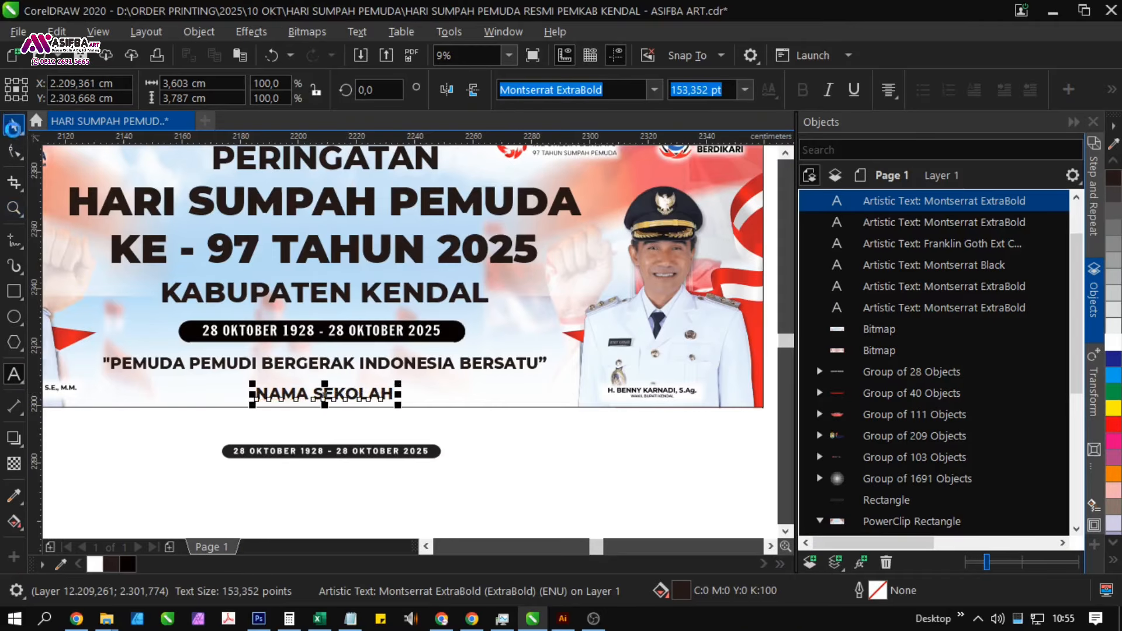
{"action": "left_click_drag", "start_coordinate": [400, 381], "coordinate": [453, 371]}
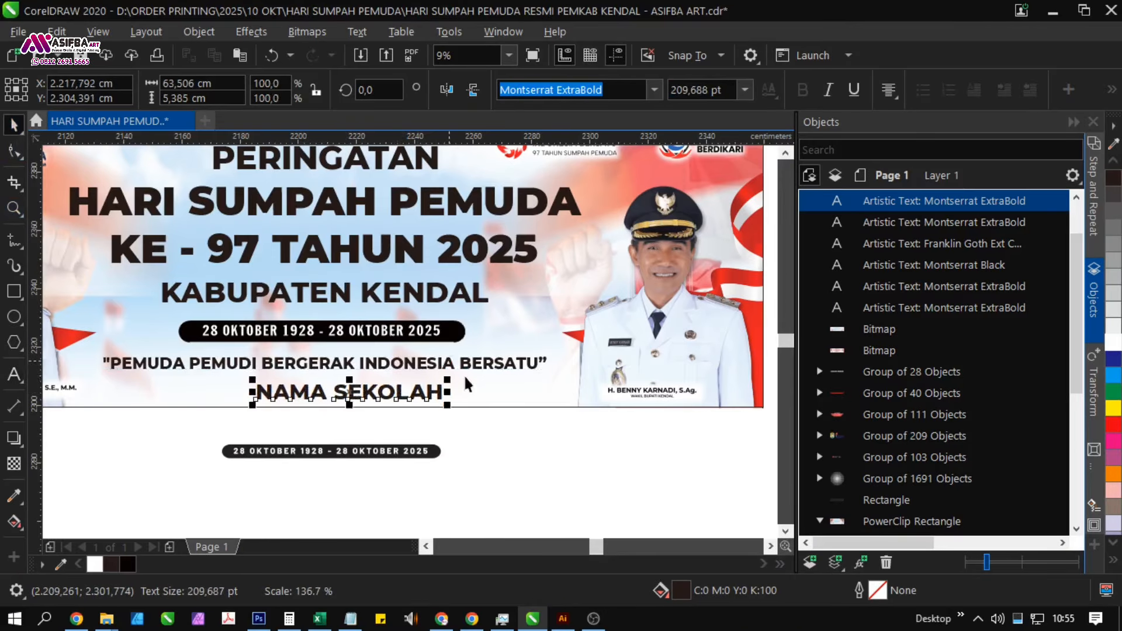
{"action": "left_click", "coordinate": [477, 388], "text": "shift"}
{"action": "left_click", "coordinate": [403, 396]}
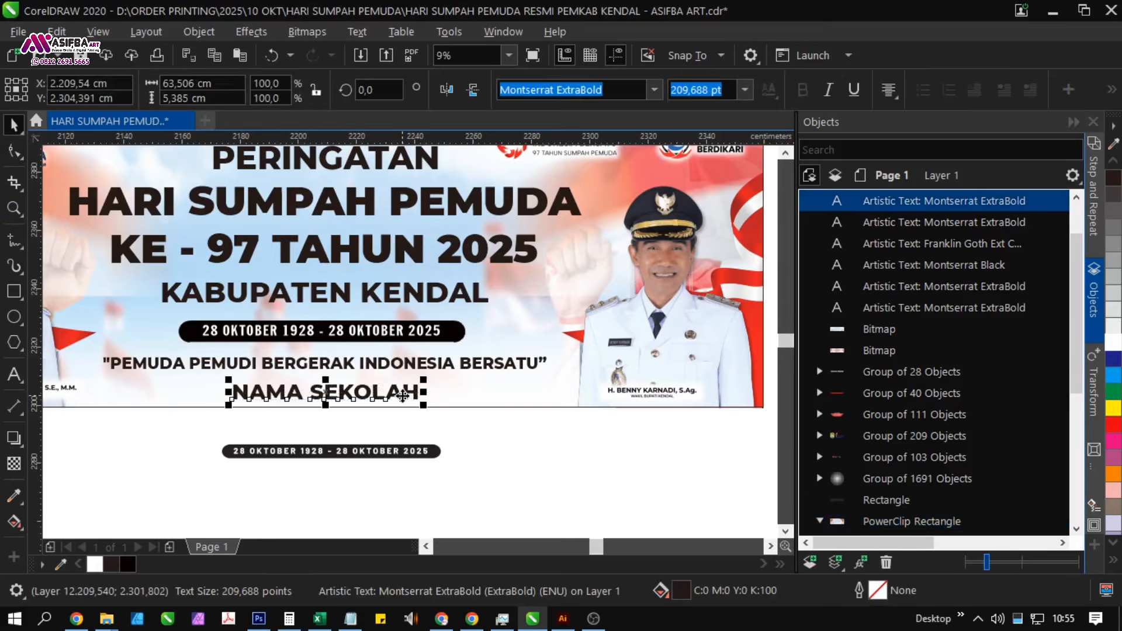
- Fill the NAMA SEKOLAH text with dark red C33 M100 Y100 K2 (#B32F33)
{"action": "left_click", "coordinate": [1114, 425]}
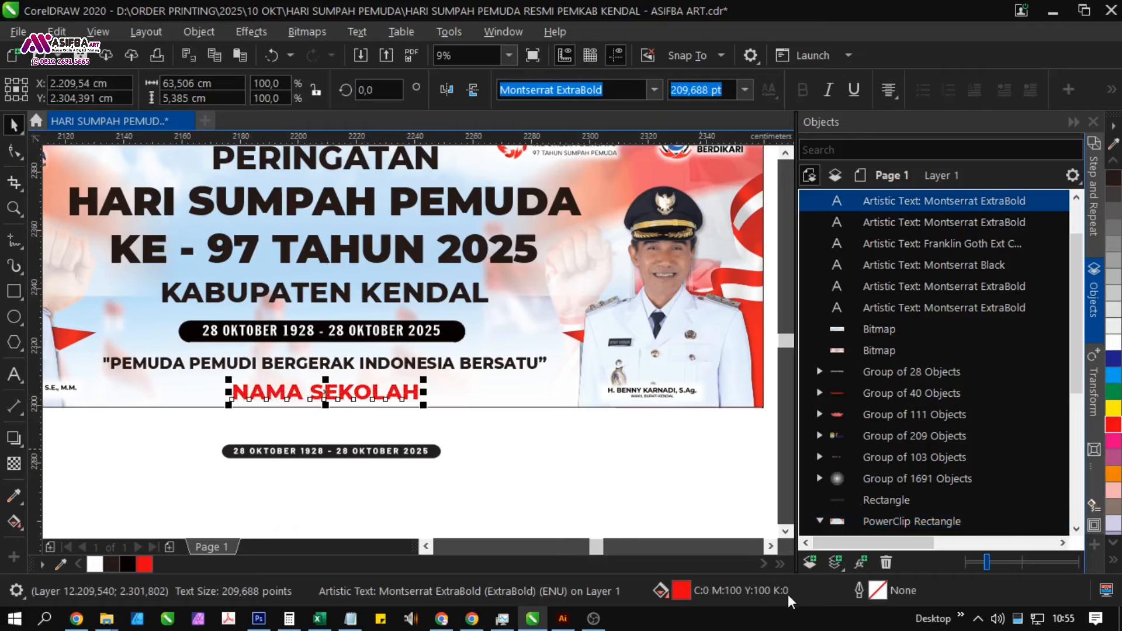
{"action": "double_click", "coordinate": [685, 595]}
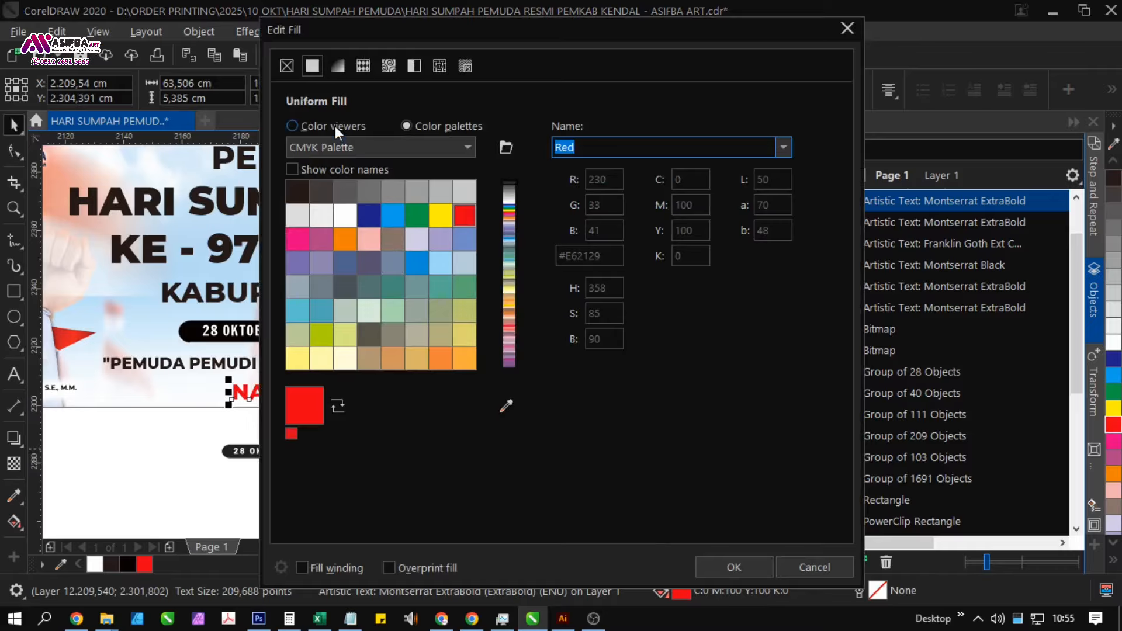
{"action": "left_click", "coordinate": [335, 125]}
{"action": "left_click", "coordinate": [480, 289]}
{"action": "left_click", "coordinate": [491, 255]}
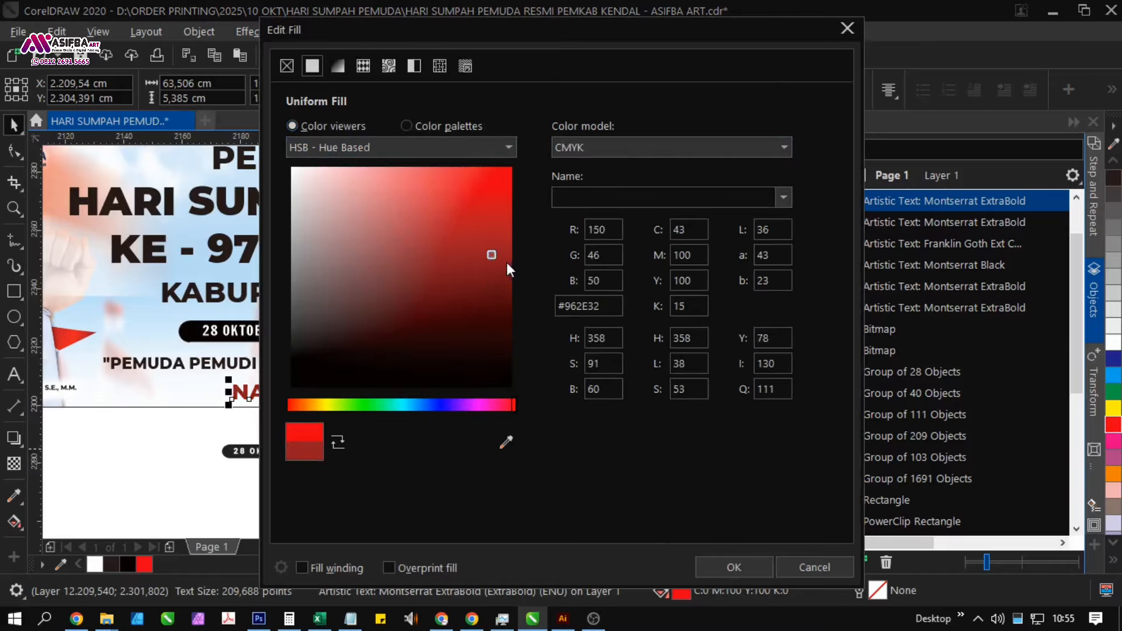
{"action": "left_click", "coordinate": [484, 231]}
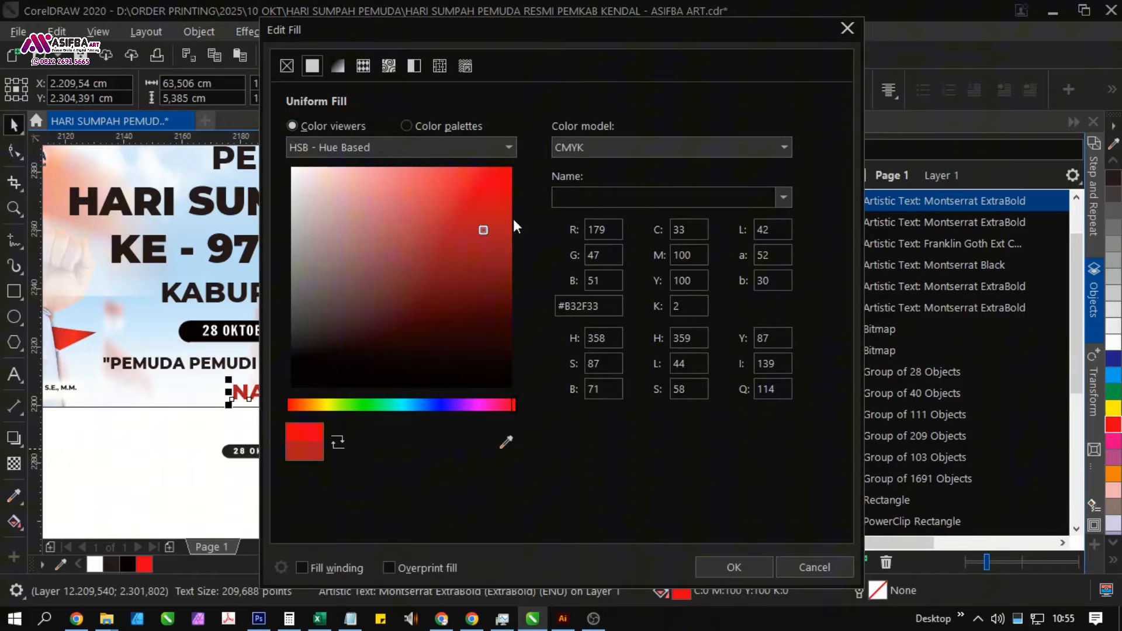
{"action": "left_click", "coordinate": [735, 567]}
- Scale up the NAMA SEKOLAH text slightly and align it with the centre of the banner
{"action": "scroll", "coordinate": [421, 370], "scroll_direction": "up", "scroll_amount": 2}
{"action": "left_click_drag", "start_coordinate": [421, 370], "coordinate": [446, 353]}
{"action": "left_click", "coordinate": [503, 457]}
{"action": "scroll", "coordinate": [503, 458], "scroll_direction": "down", "scroll_amount": 3}
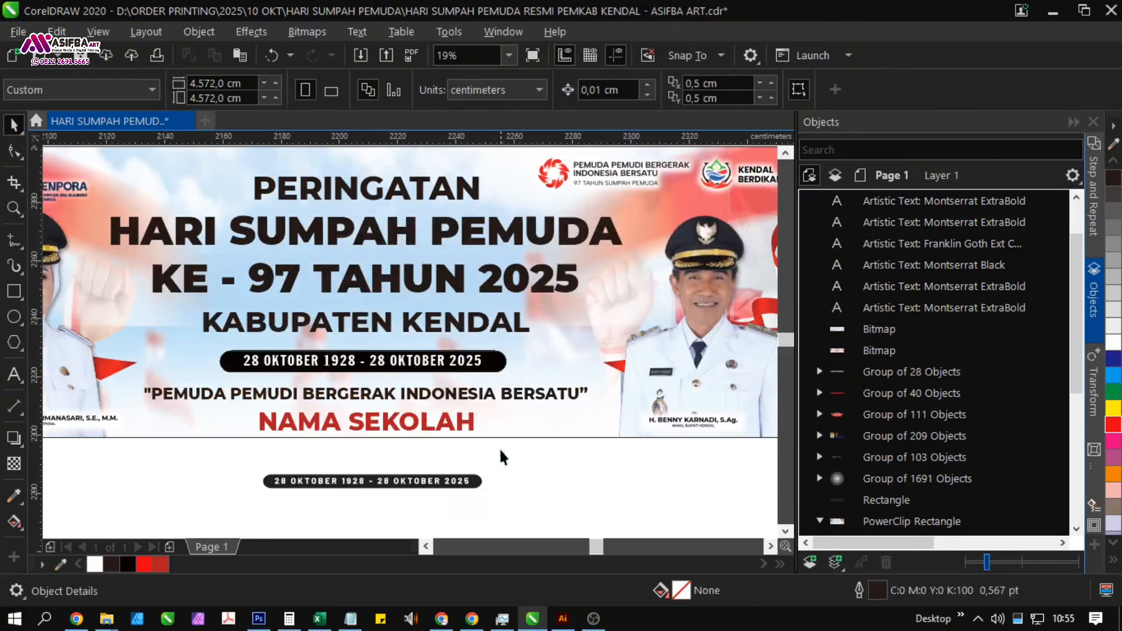
{"action": "left_click", "coordinate": [468, 431]}
{"action": "scroll", "coordinate": [489, 431], "scroll_direction": "up", "scroll_amount": 2}
{"action": "left_click", "coordinate": [503, 374], "text": "shift"}
{"action": "scroll", "coordinate": [517, 375], "scroll_direction": "up", "scroll_amount": 1}
- Shift the date badge and the slogan slightly up to leave more room above NAMA SEKOLAH
{"action": "left_click", "coordinate": [516, 375]}
{"action": "scroll", "coordinate": [513, 365], "scroll_direction": "down", "scroll_amount": 2}
{"action": "left_click", "coordinate": [489, 425]}
{"action": "left_click_drag", "start_coordinate": [489, 426], "coordinate": [490, 410]}
- Enlarge the NAMA SEKOLAH text to about 265 pt and centre it horizontally on the banner again
{"action": "left_click", "coordinate": [466, 426]}
{"action": "left_click_drag", "start_coordinate": [460, 480], "coordinate": [518, 389]}
{"action": "left_click", "coordinate": [581, 431]}
{"action": "scroll", "coordinate": [543, 481], "scroll_direction": "down", "scroll_amount": 2}
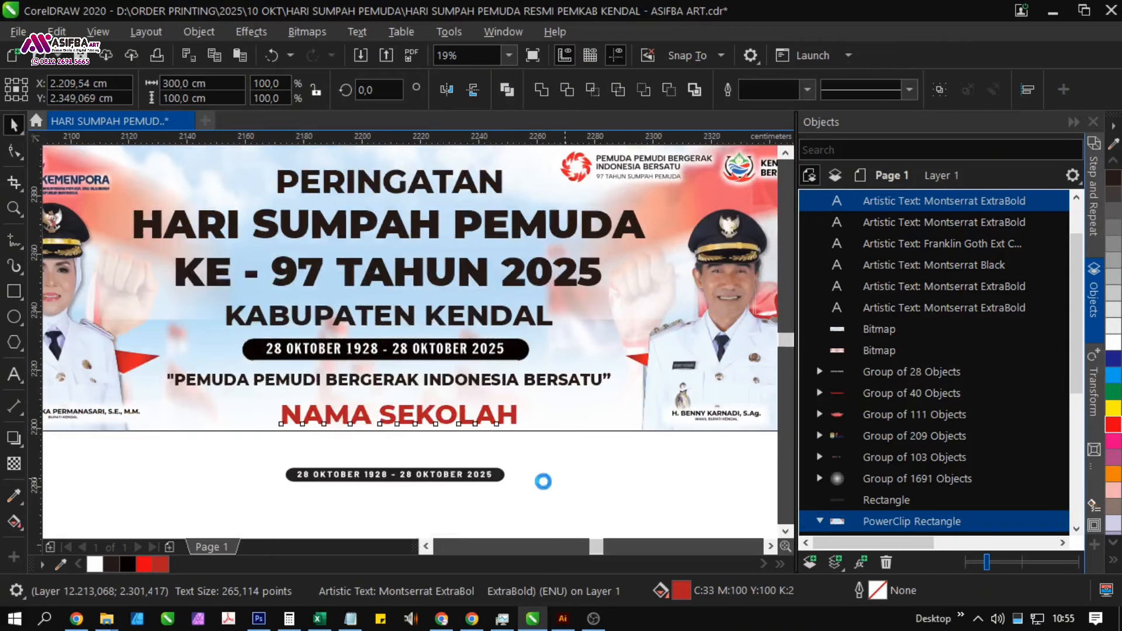
{"action": "left_click", "coordinate": [543, 482]}
- Draw a rectangle about 95.4 × 12 cm around NAMA SEKOLAH on the banner's lower edge and round its upper corners to 5.985 cm
{"action": "key", "text": "F6"}
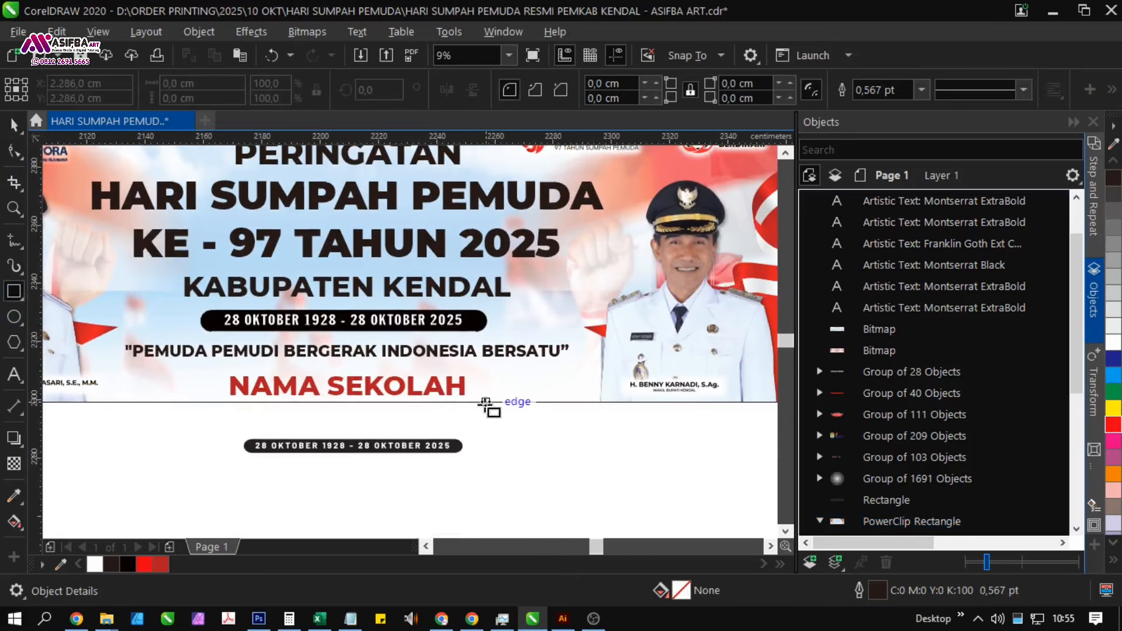
{"action": "left_click_drag", "start_coordinate": [490, 402], "coordinate": [212, 367]}
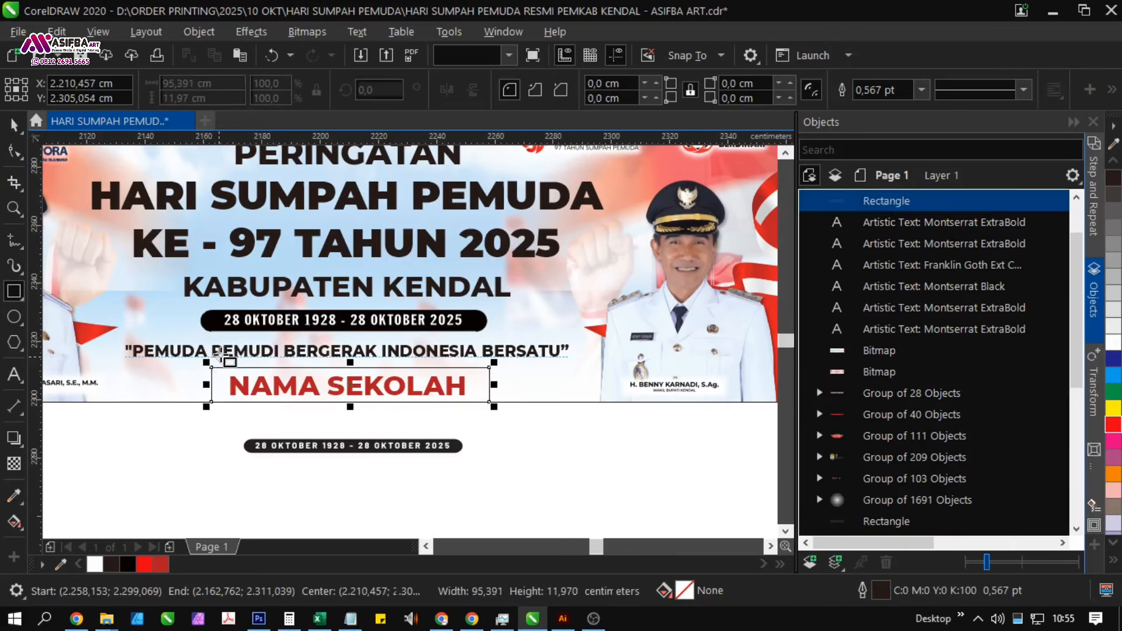
{"action": "key", "text": "F10"}
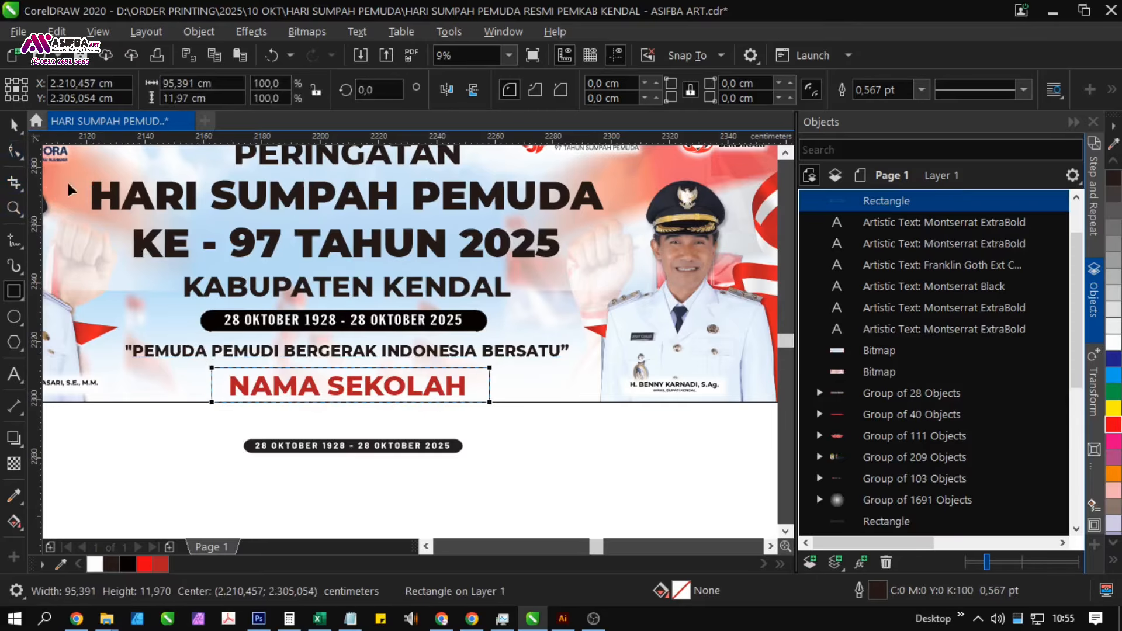
{"action": "left_click_drag", "start_coordinate": [490, 369], "coordinate": [493, 369]}
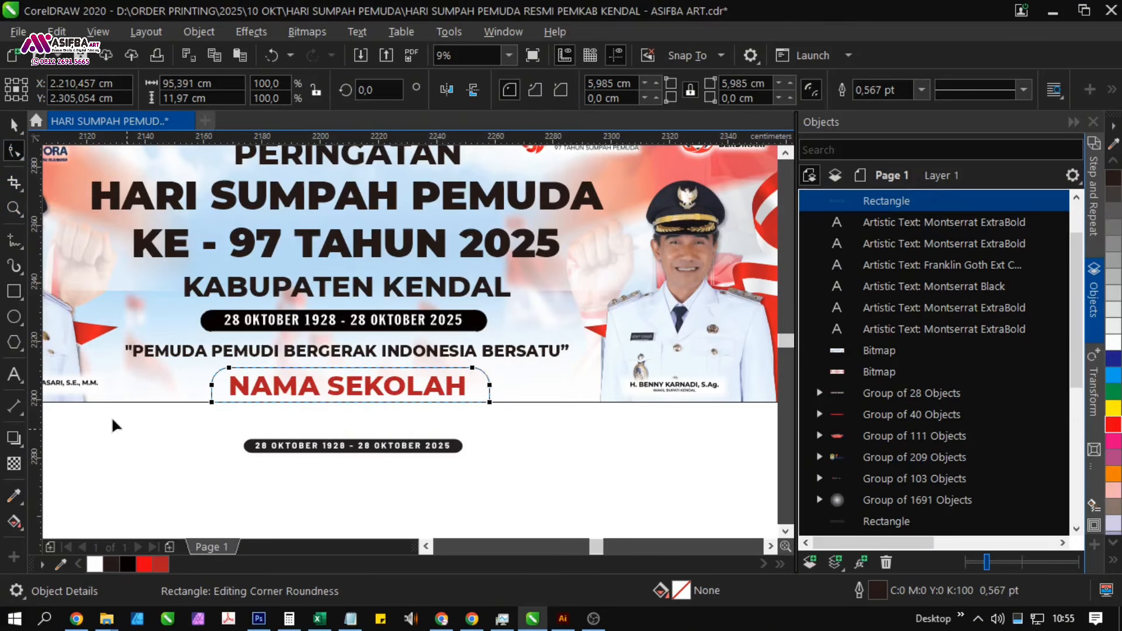
- Give the rectangle around NAMA SEKOLAH a white fill and a white outline
{"action": "left_click", "coordinate": [1114, 342]}
{"action": "key", "text": "space"}
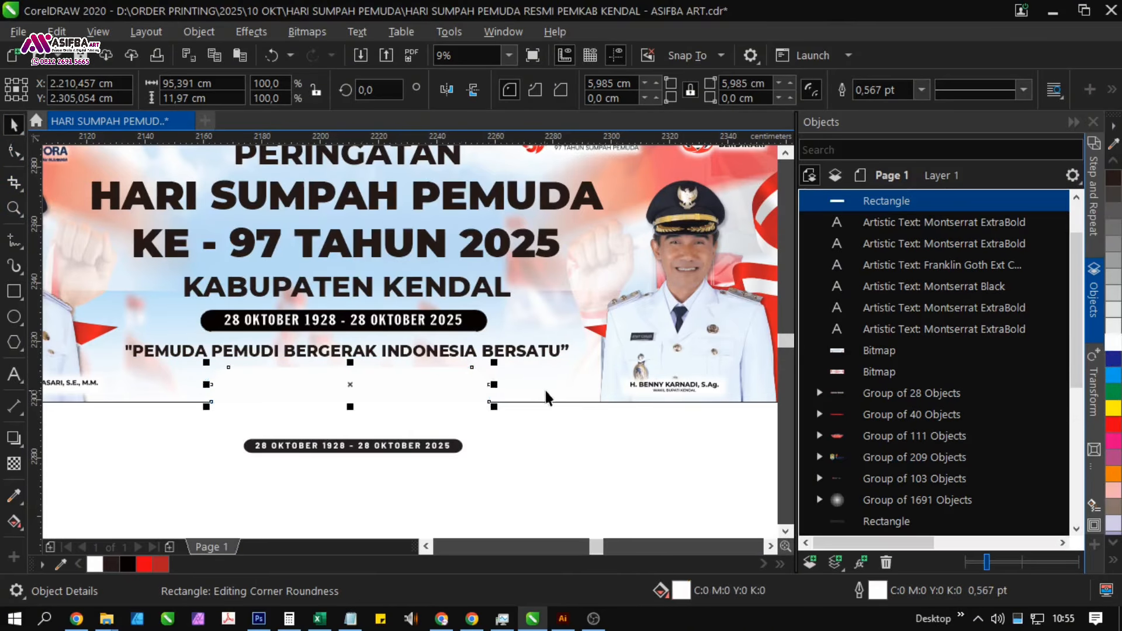
- Place the white rectangle behind the NAMA SEKOLAH text so the label sits on top of it
{"action": "left_click", "coordinate": [544, 392], "text": "shift"}
{"action": "key", "text": "shift+Page_Down"}
{"action": "left_click", "coordinate": [565, 444]}
- Delete the spare date badge copy below the banner and save the document
{"action": "left_click_drag", "start_coordinate": [469, 413], "coordinate": [439, 449]}
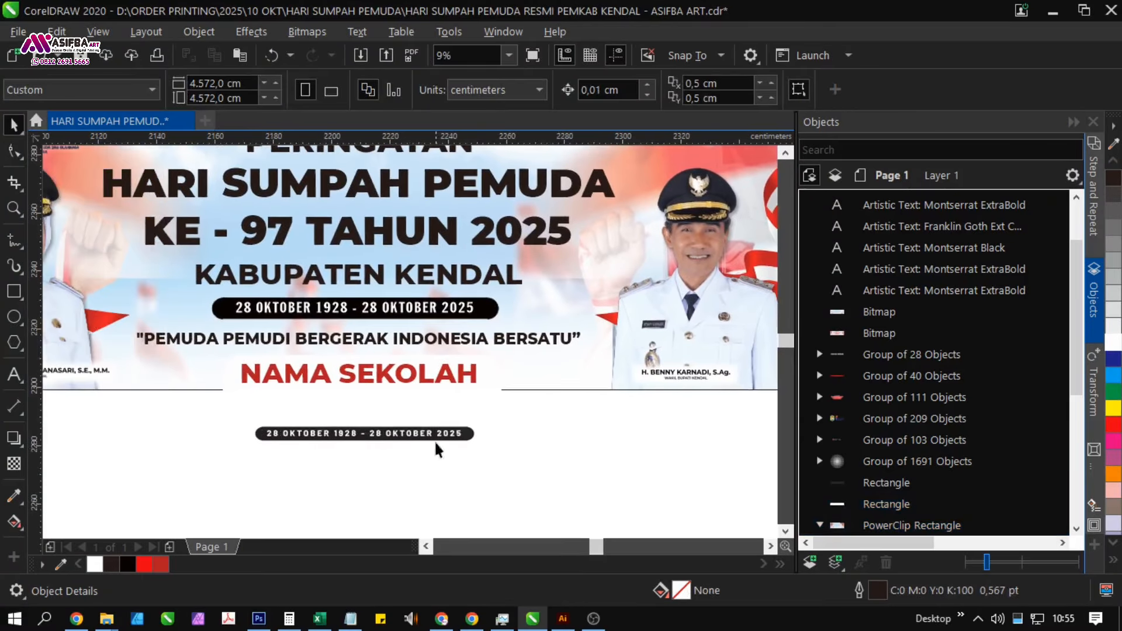
{"action": "left_click", "coordinate": [461, 441]}
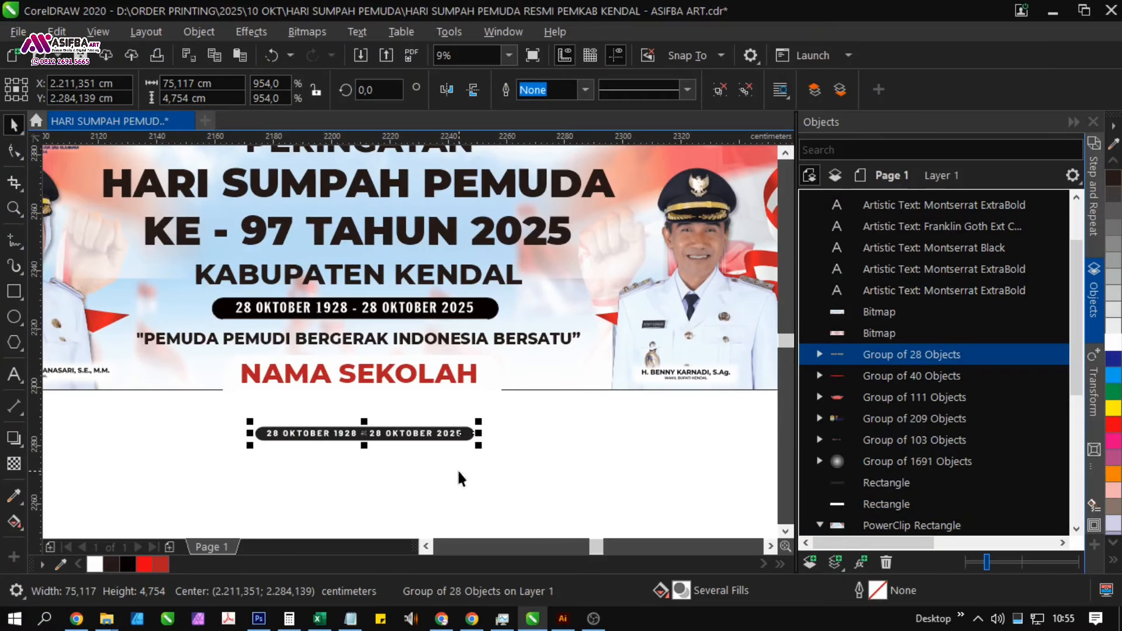
{"action": "key", "text": "Delete"}
{"action": "scroll", "coordinate": [439, 430], "scroll_direction": "down", "scroll_amount": 2}
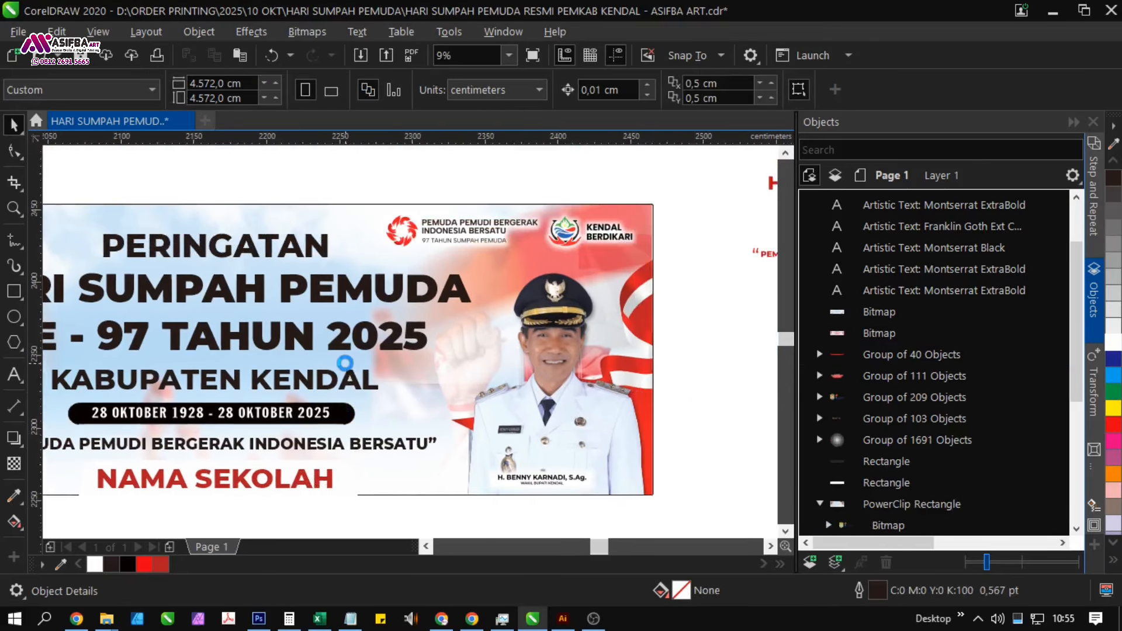
{"action": "scroll", "coordinate": [345, 363], "scroll_direction": "down", "scroll_amount": 2}
{"action": "key", "text": "ctrl+s"}
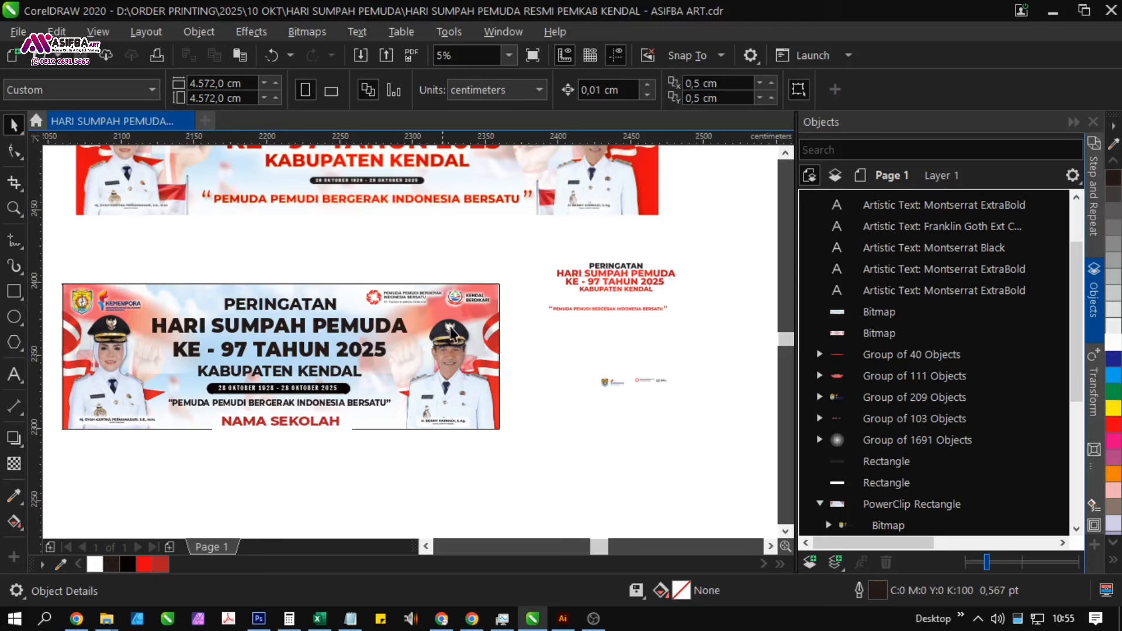
- Ungroup all objects in the small reference heading group beside the banner
{"action": "left_click", "coordinate": [600, 287]}
{"action": "left_click_drag", "start_coordinate": [599, 288], "coordinate": [477, 279]}
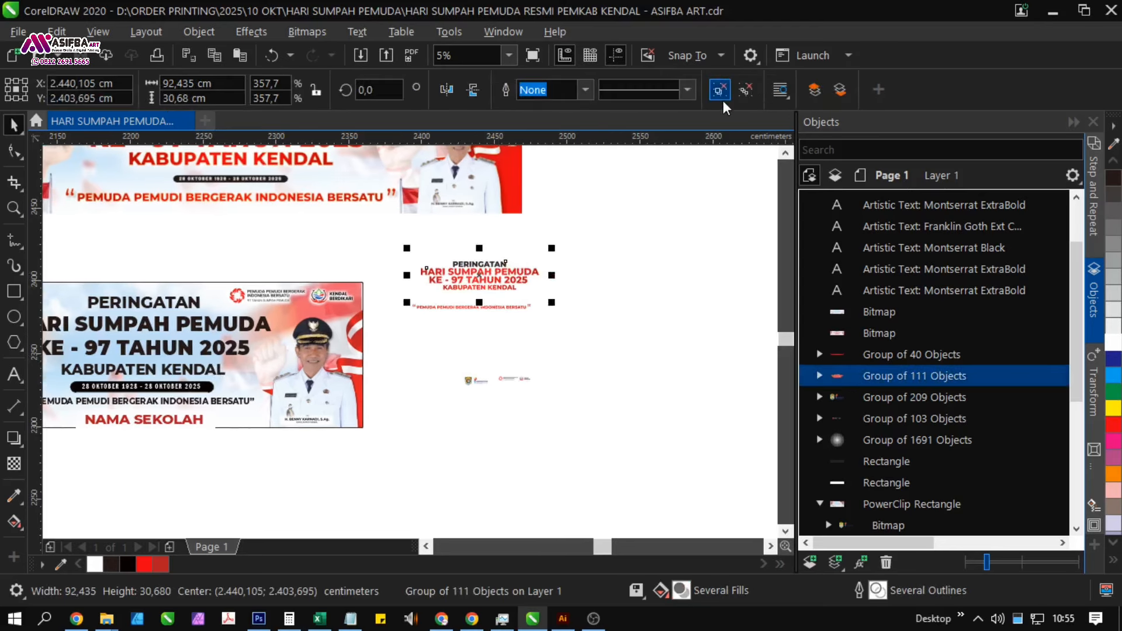
{"action": "left_click", "coordinate": [741, 89]}
{"action": "left_click", "coordinate": [528, 258]}
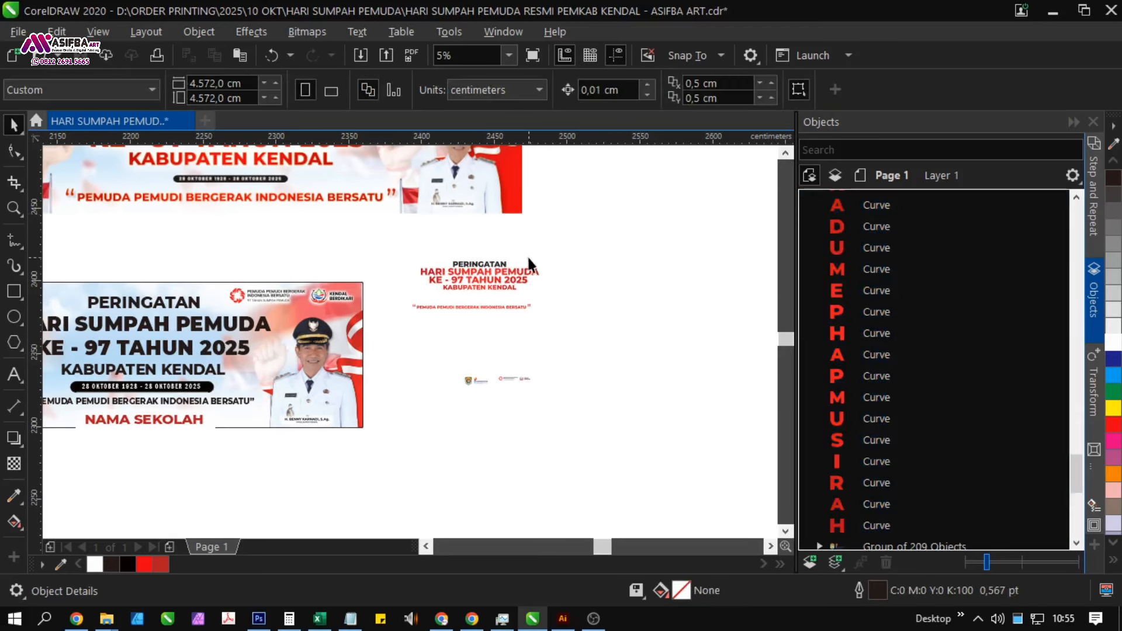
- Copy the gradient fill of the H in the reference SUMPAH onto the banner's HARI SUMPAH PEMUDA KE - 97 TAHUN 2025 heading
{"action": "left_click", "coordinate": [492, 272]}
{"action": "scroll", "coordinate": [494, 272], "scroll_direction": "up", "scroll_amount": 5}
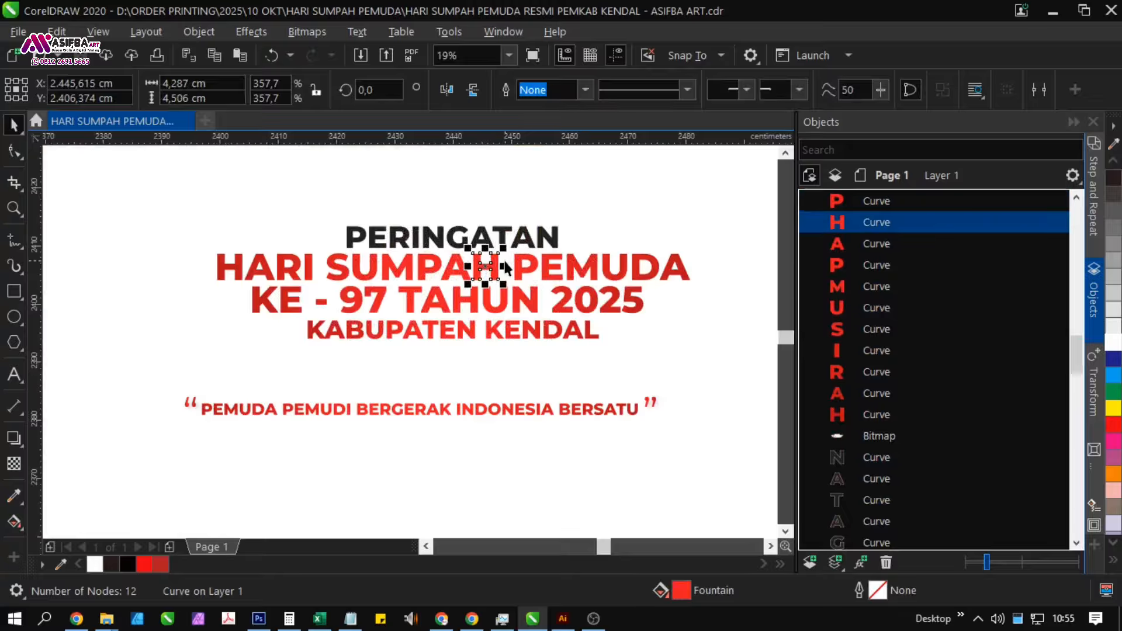
{"action": "scroll", "coordinate": [510, 264], "scroll_direction": "up", "scroll_amount": 4}
{"action": "scroll", "coordinate": [509, 263], "scroll_direction": "down", "scroll_amount": 2}
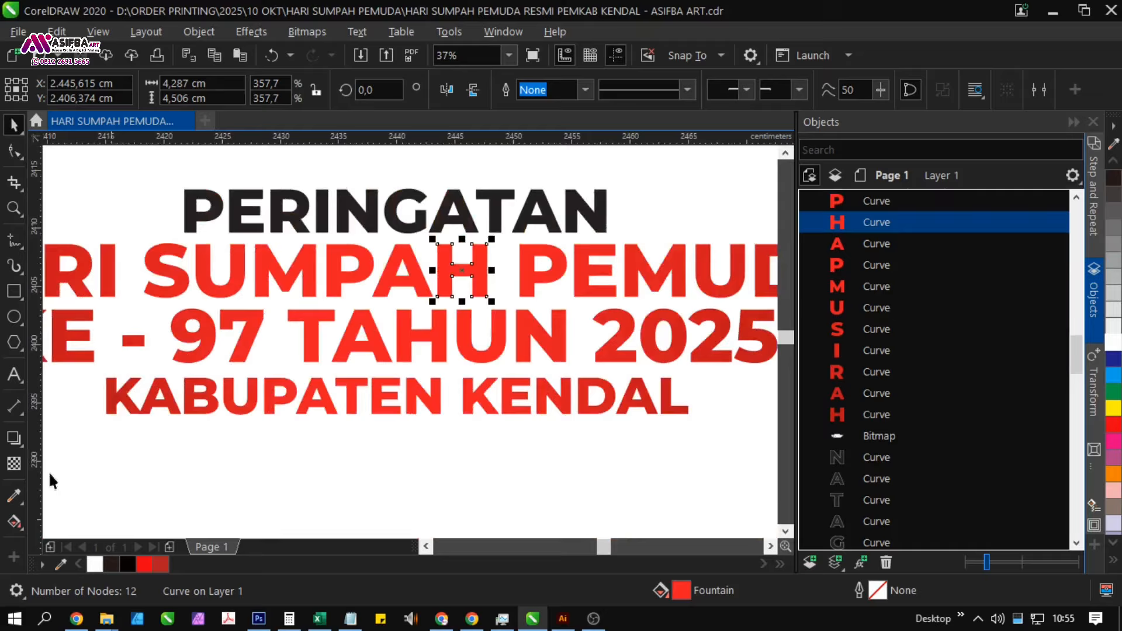
{"action": "left_click", "coordinate": [12, 502]}
{"action": "left_click", "coordinate": [87, 513]}
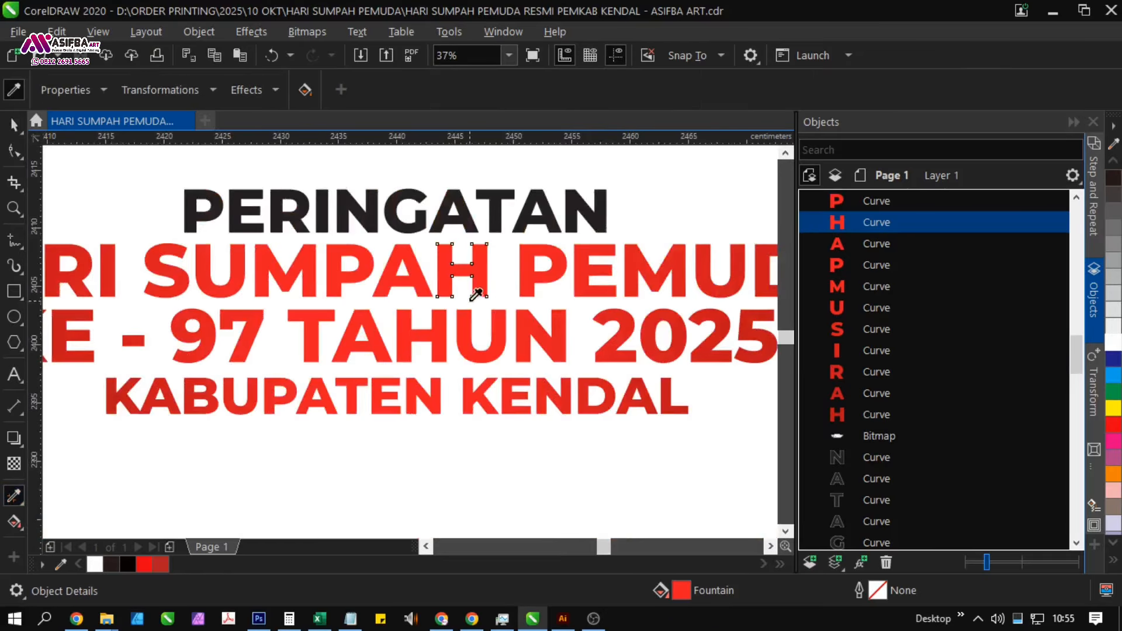
{"action": "scroll", "coordinate": [526, 281], "scroll_direction": "down", "scroll_amount": 4}
{"action": "scroll", "coordinate": [296, 376], "scroll_direction": "left", "scroll_amount": 3}
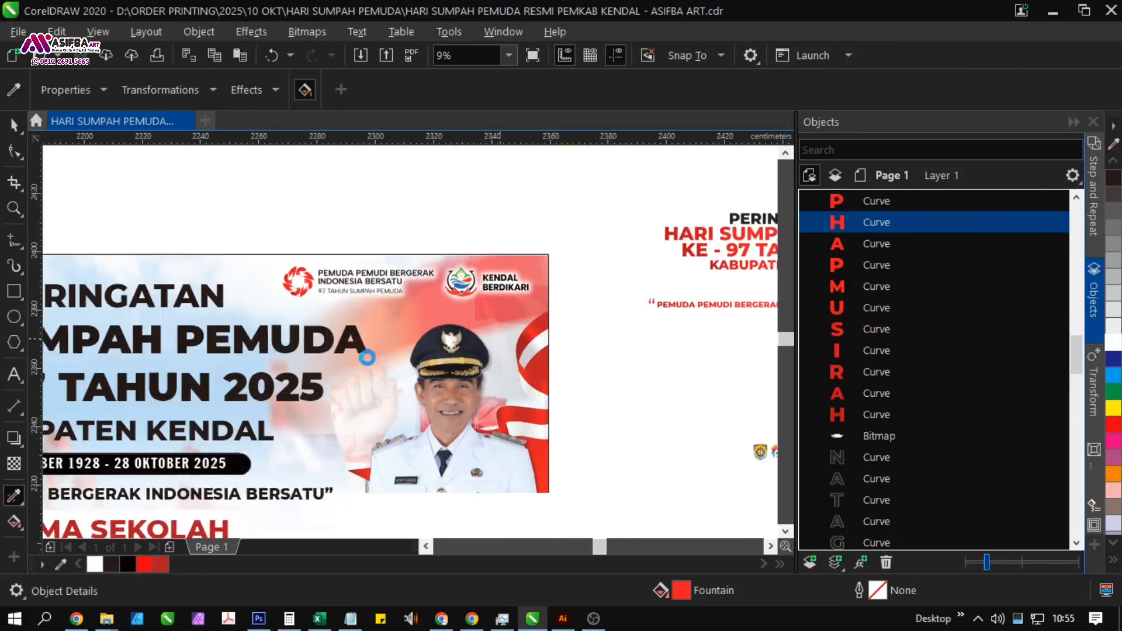
{"action": "left_click", "coordinate": [308, 344]}
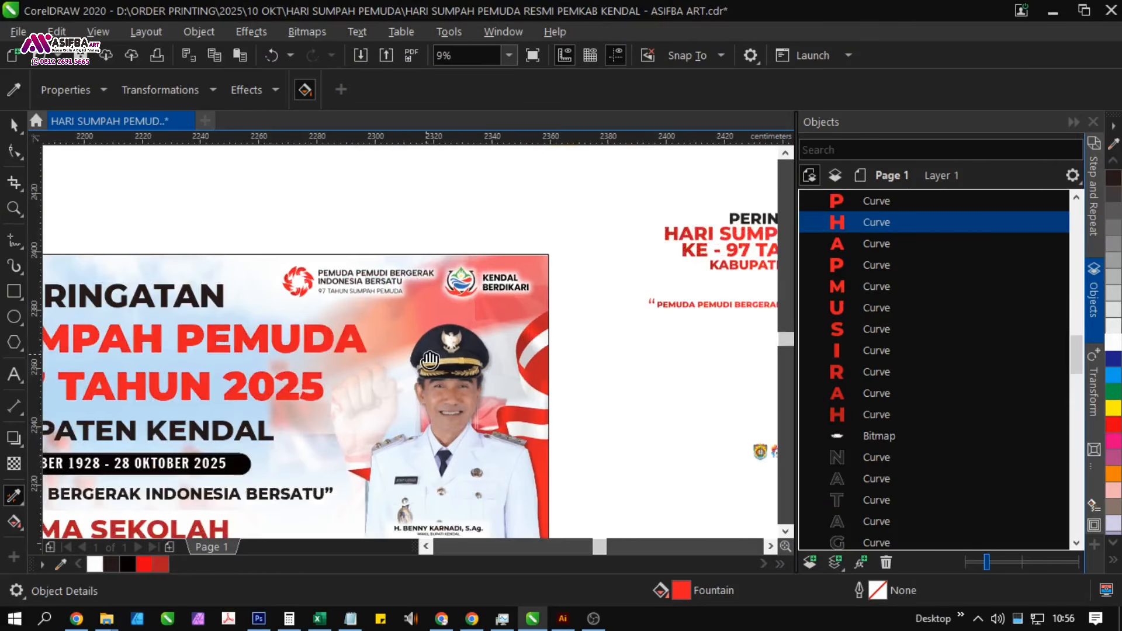
- Sample the darker red at the end of the reference heading's 2025 into the document palette
{"action": "scroll", "coordinate": [430, 360], "scroll_direction": "down", "scroll_amount": 1}
{"action": "scroll", "coordinate": [426, 316], "scroll_direction": "up", "scroll_amount": 5}
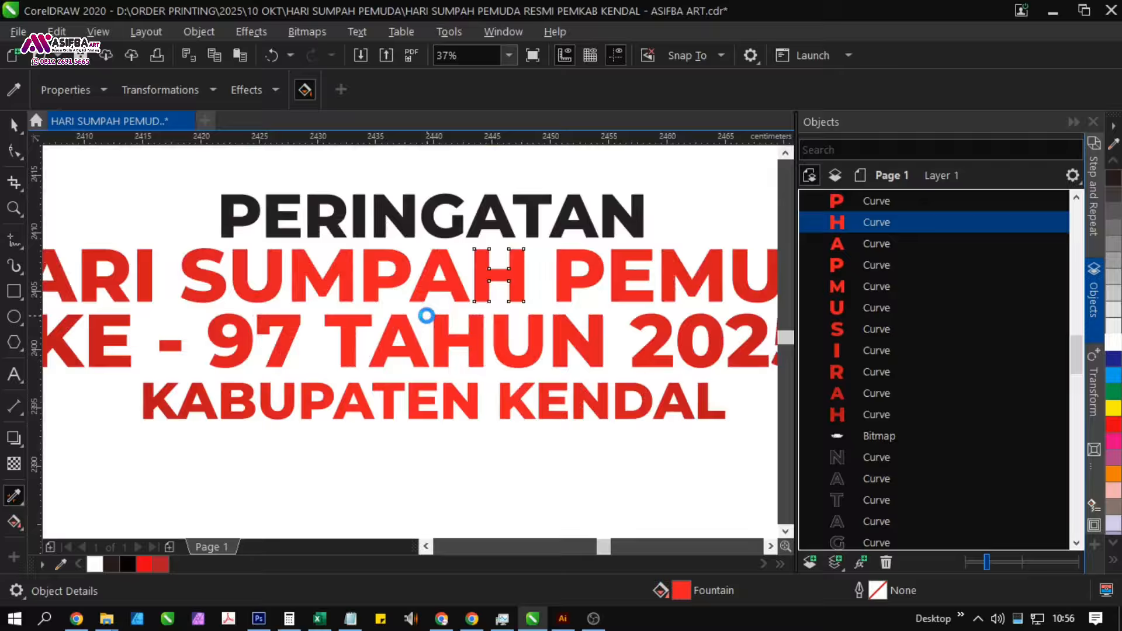
{"action": "key", "text": "space"}
{"action": "left_click", "coordinate": [385, 287]}
{"action": "left_click_drag", "start_coordinate": [634, 345], "coordinate": [238, 388]}
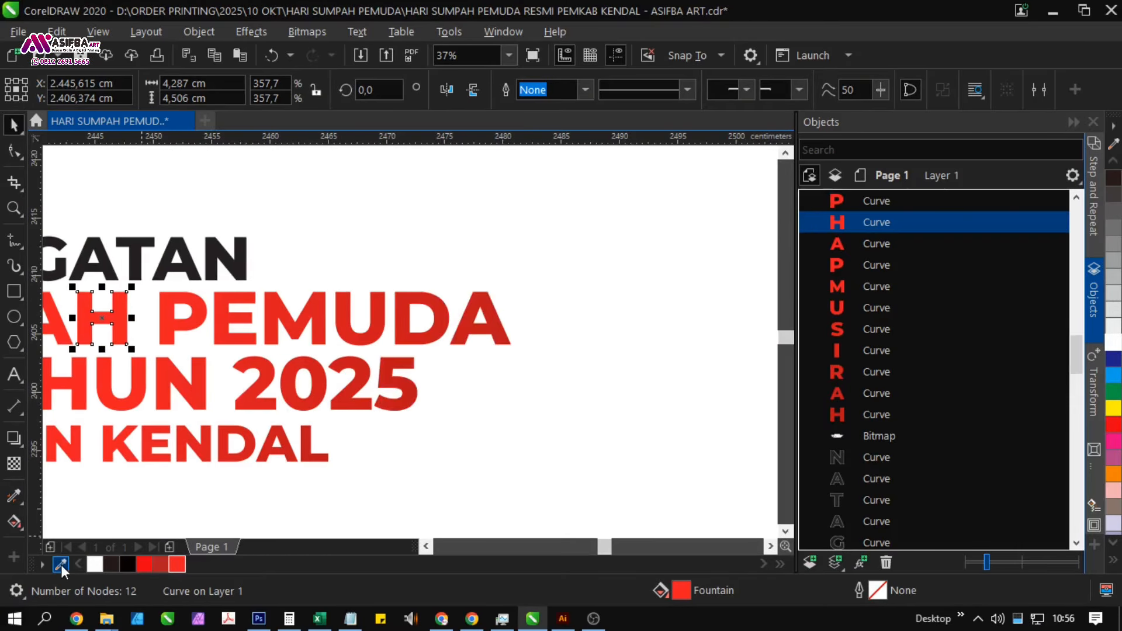
{"action": "left_click", "coordinate": [60, 564]}
{"action": "left_click", "coordinate": [412, 387]}
- Stretch the fountain fill of the banner's two-line HARI SUMPAH PEMUDA heading horizontally across its full width
{"action": "scroll", "coordinate": [623, 345], "scroll_direction": "down", "scroll_amount": 5}
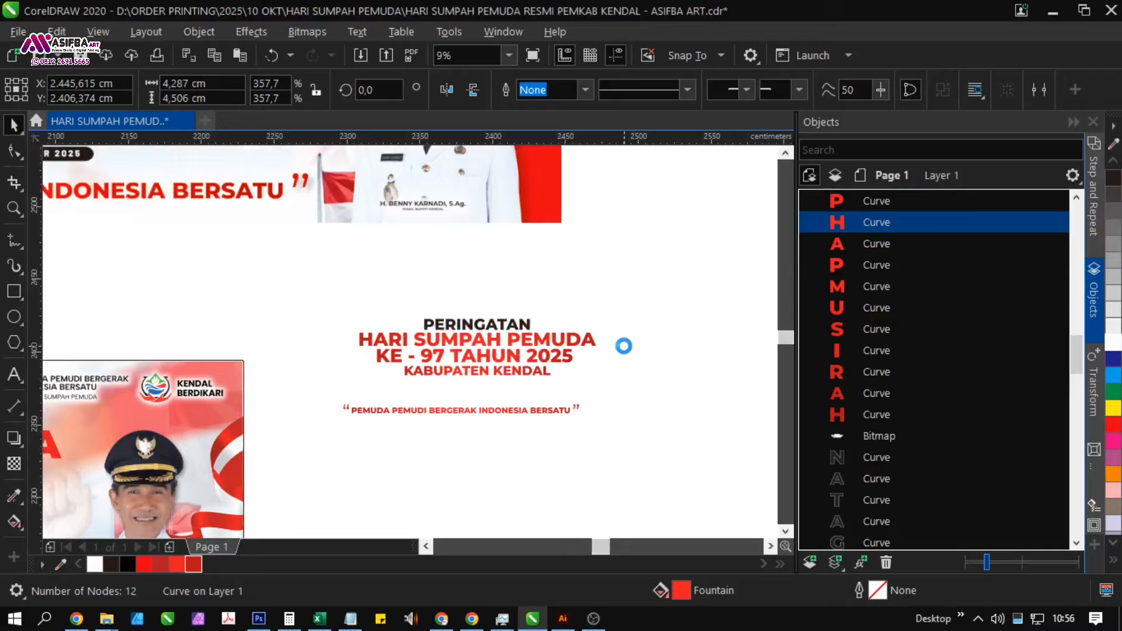
{"action": "left_click", "coordinate": [318, 501]}
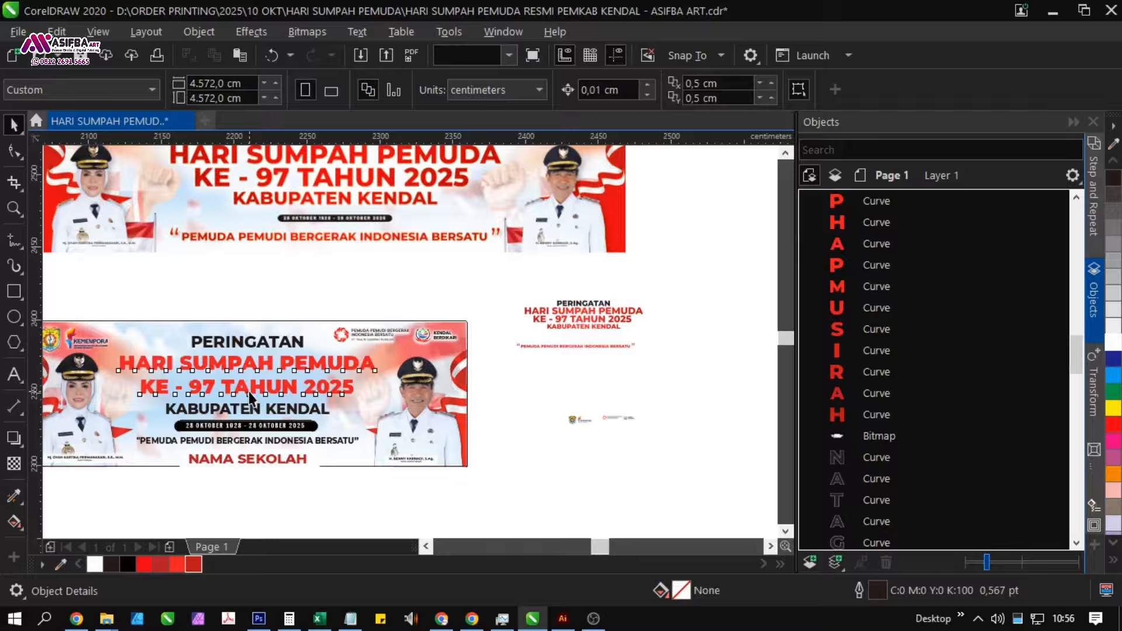
{"action": "left_click", "coordinate": [251, 398]}
{"action": "left_click", "coordinate": [18, 521]}
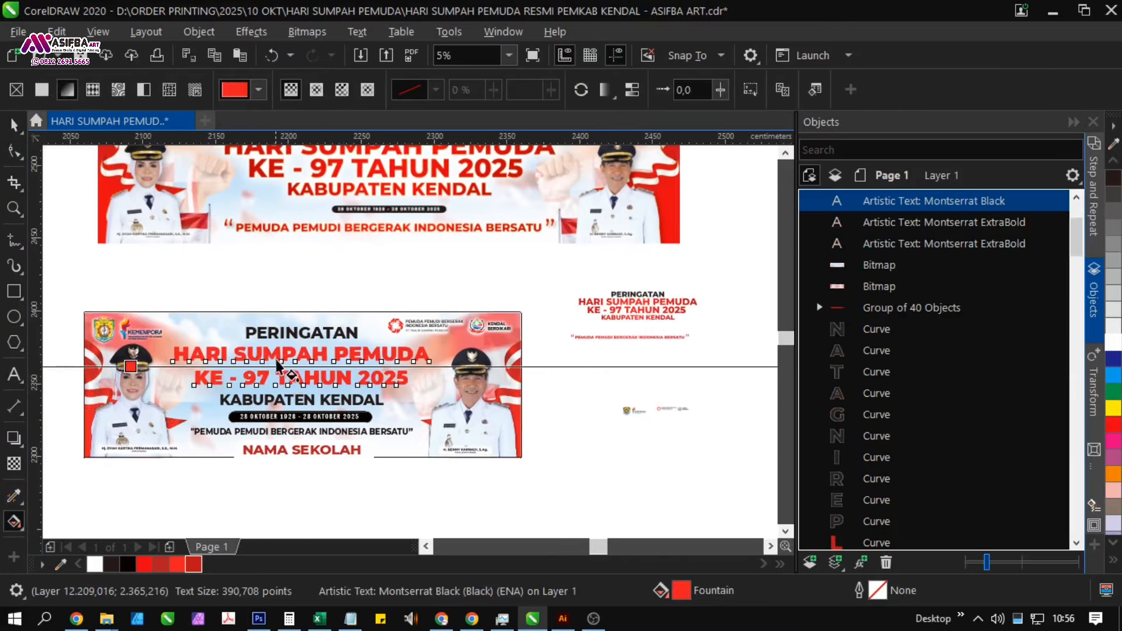
{"action": "left_click_drag", "start_coordinate": [184, 355], "coordinate": [438, 350]}
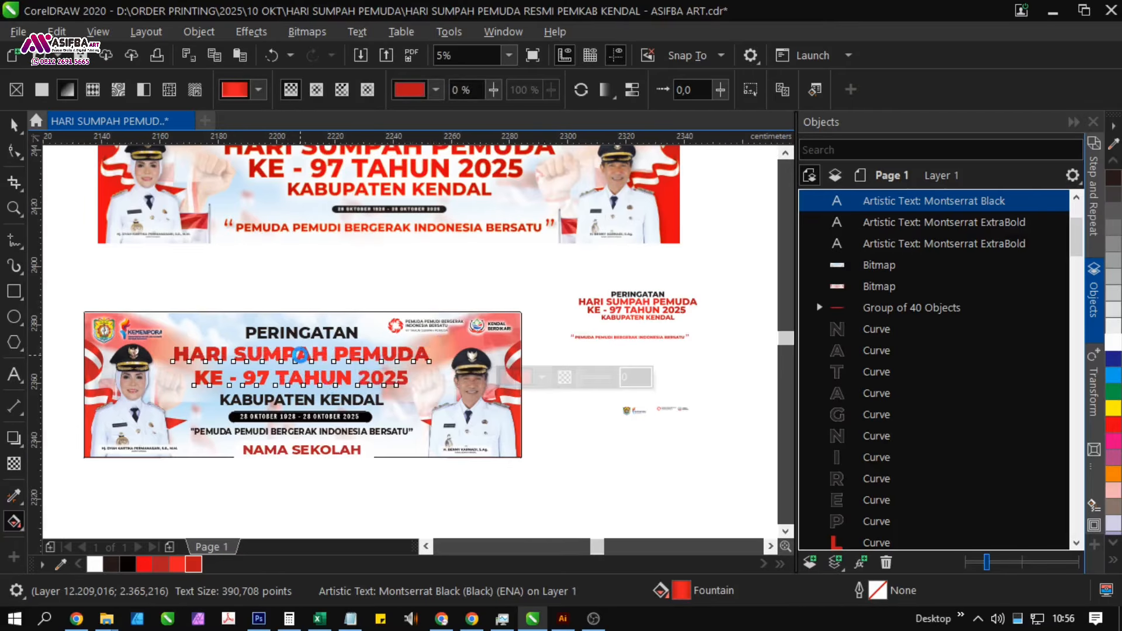
- Extend the heading gradient's start past the H and space its inner colour stops evenly, with two at 25% and 50%
{"action": "scroll", "coordinate": [286, 368], "scroll_direction": "up", "scroll_amount": 2}
{"action": "left_click_drag", "start_coordinate": [283, 375], "coordinate": [388, 359]}
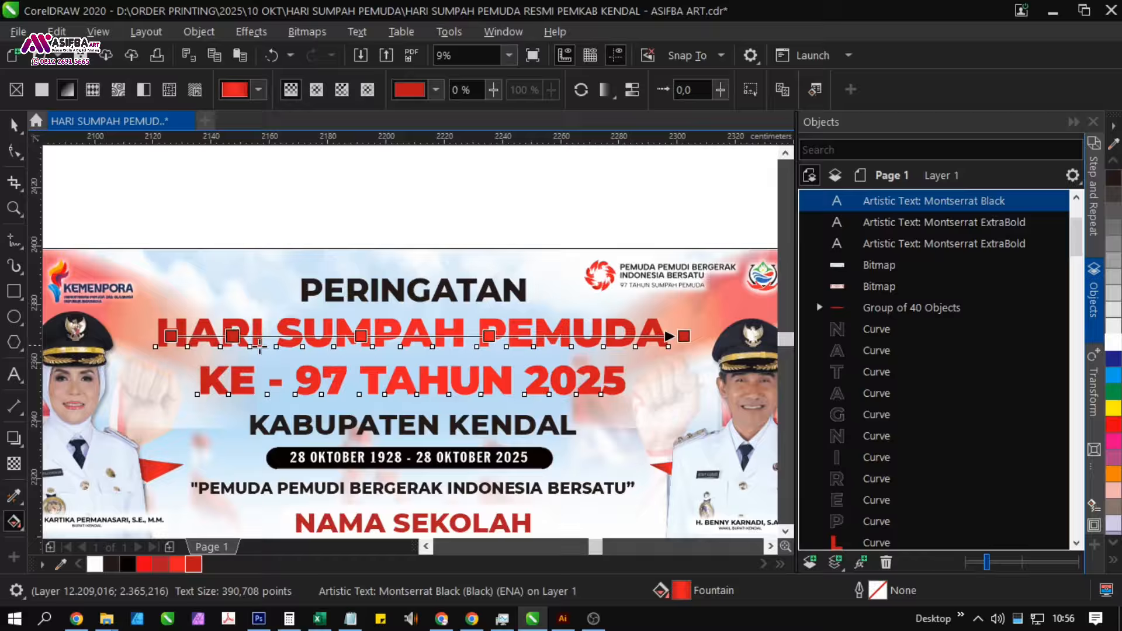
{"action": "left_click_drag", "start_coordinate": [253, 346], "coordinate": [257, 345]}
{"action": "left_click_drag", "start_coordinate": [141, 337], "coordinate": [140, 338]}
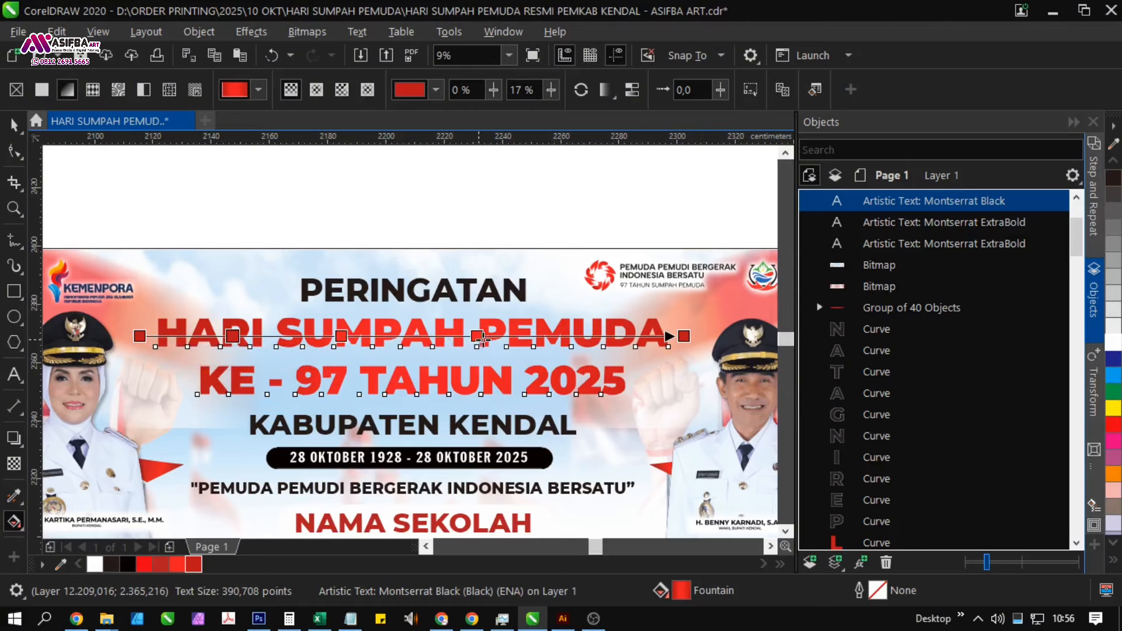
{"action": "left_click_drag", "start_coordinate": [482, 338], "coordinate": [531, 336]}
{"action": "left_click_drag", "start_coordinate": [371, 348], "coordinate": [410, 358]}
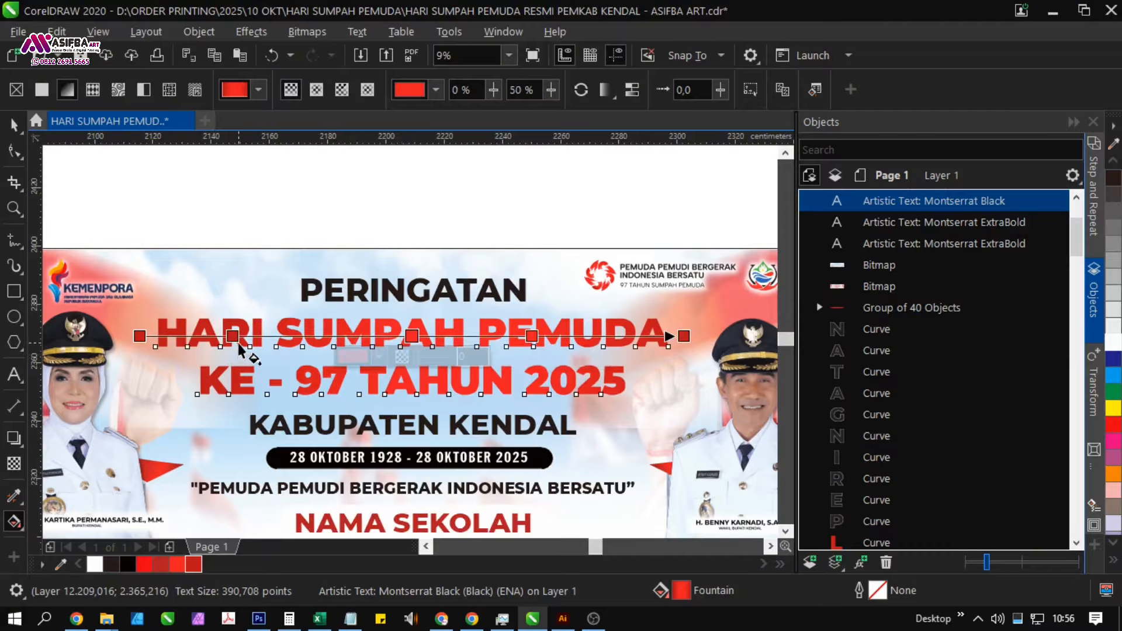
{"action": "left_click_drag", "start_coordinate": [234, 338], "coordinate": [272, 347]}
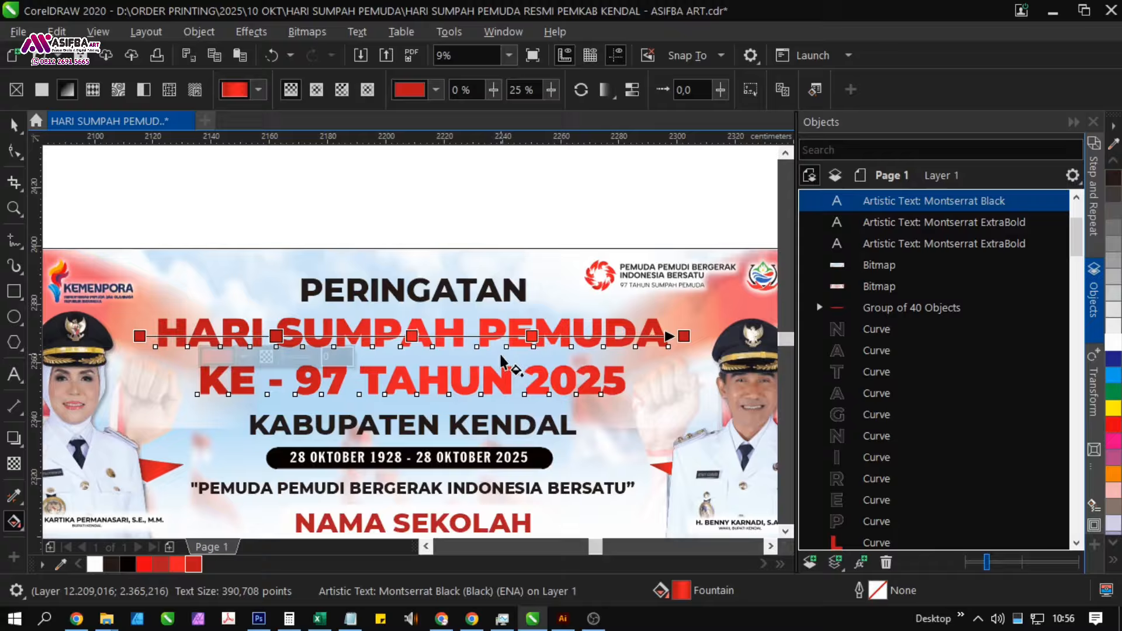
- Sample the bright red palette swatch for the gradient's 50% stop and open the colour settings of the 25% stop
{"action": "left_click", "coordinate": [412, 336]}
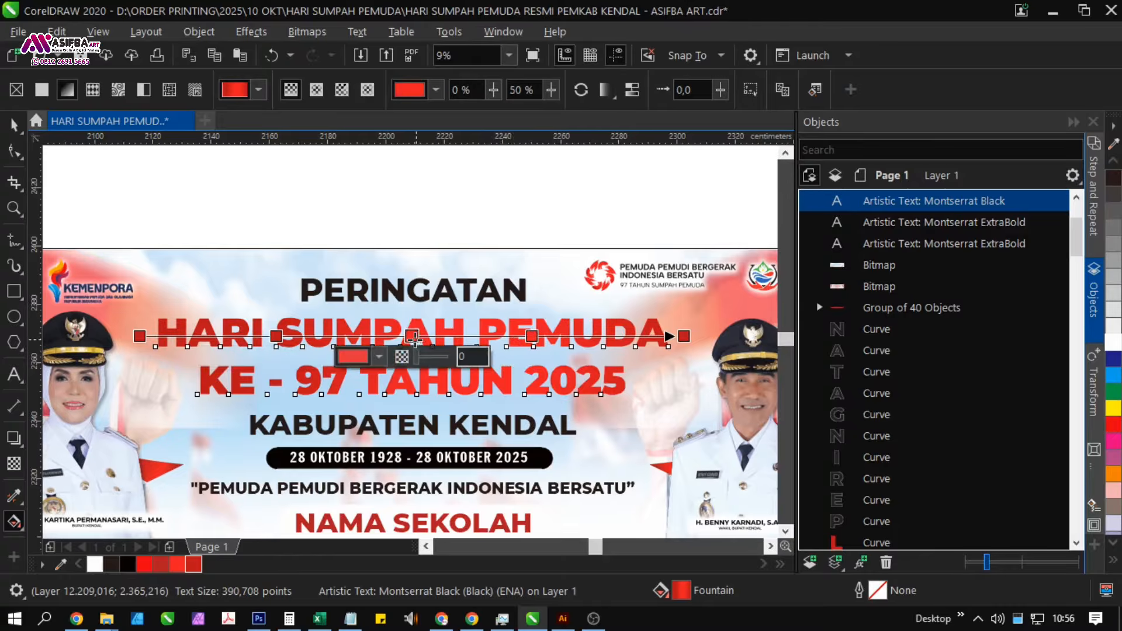
{"action": "left_click", "coordinate": [380, 356]}
{"action": "left_click", "coordinate": [526, 318]}
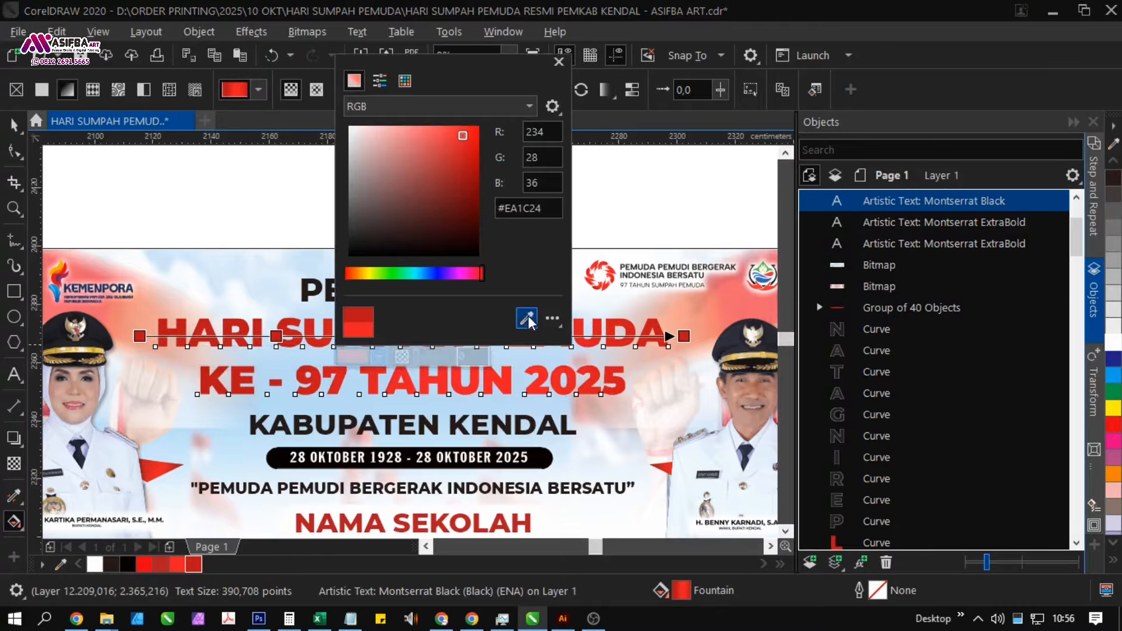
{"action": "left_click", "coordinate": [177, 564]}
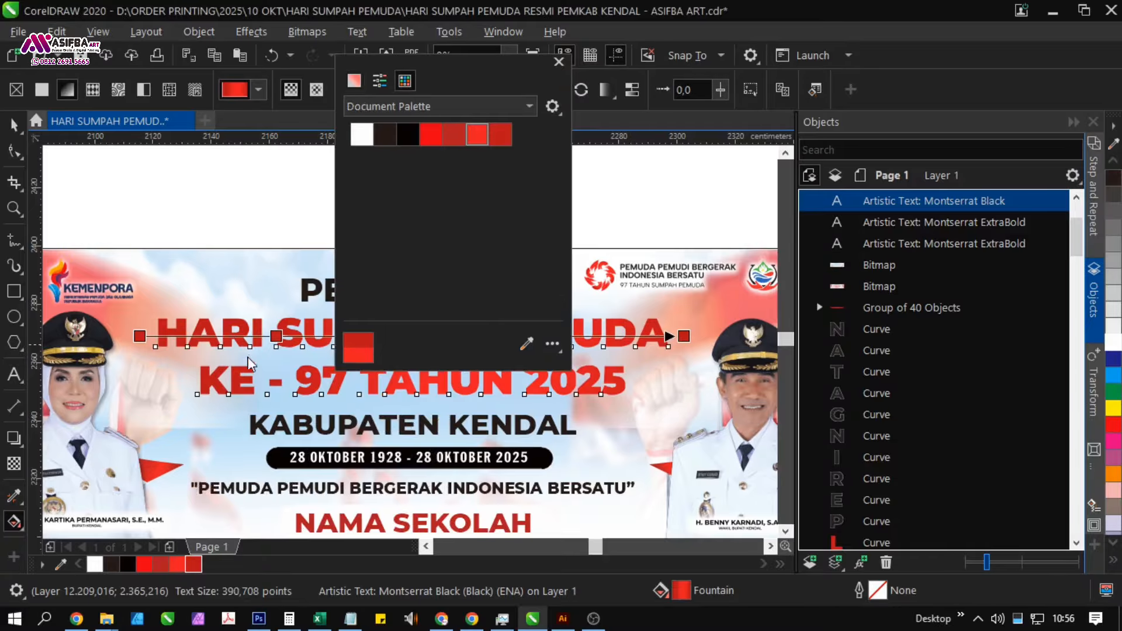
{"action": "left_click", "coordinate": [278, 336]}
{"action": "left_click", "coordinate": [277, 336]}
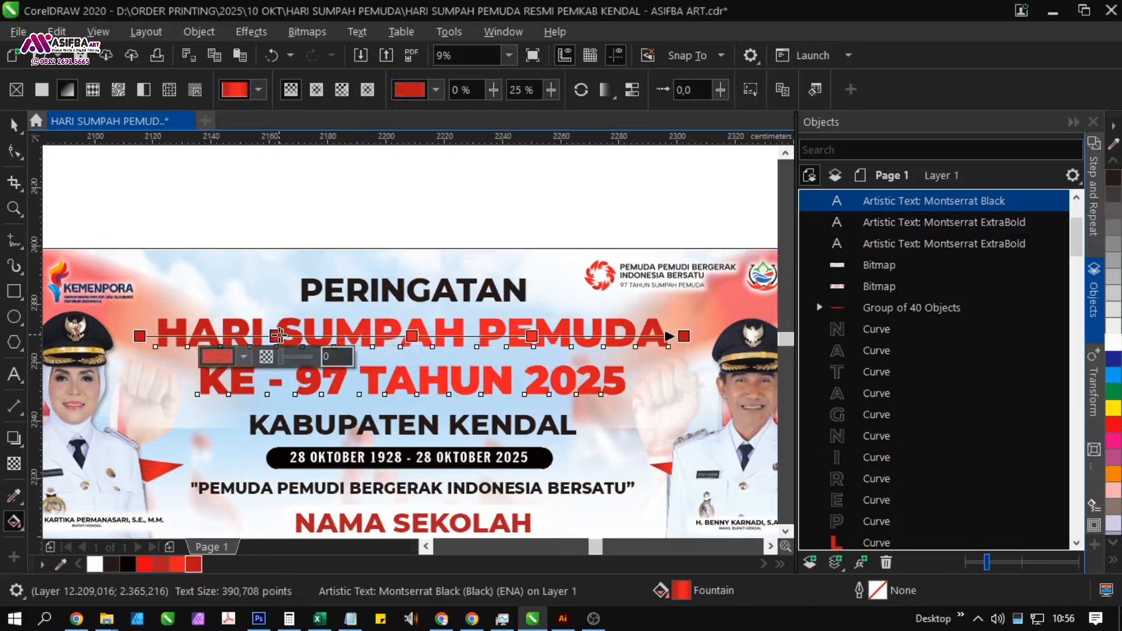
{"action": "left_click", "coordinate": [244, 359]}
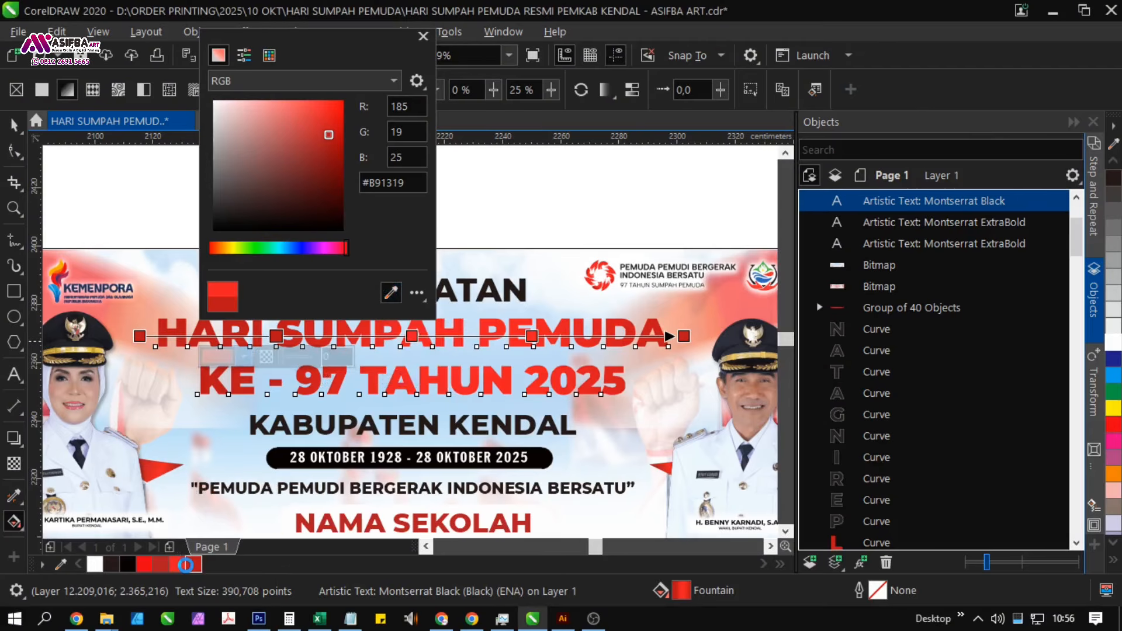
{"action": "left_click", "coordinate": [269, 55]}
{"action": "left_click", "coordinate": [444, 385]}
- Set the heading gradient's 50% stop to a lighter red and deselect the heading
{"action": "double_click", "coordinate": [412, 338]}
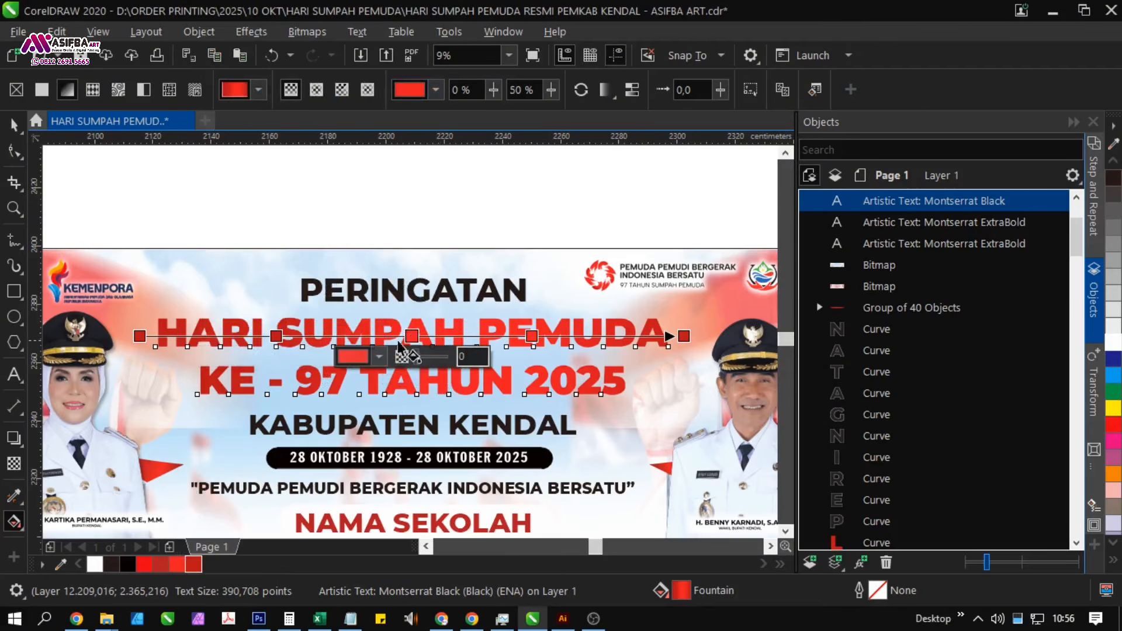
{"action": "left_click", "coordinate": [379, 358]}
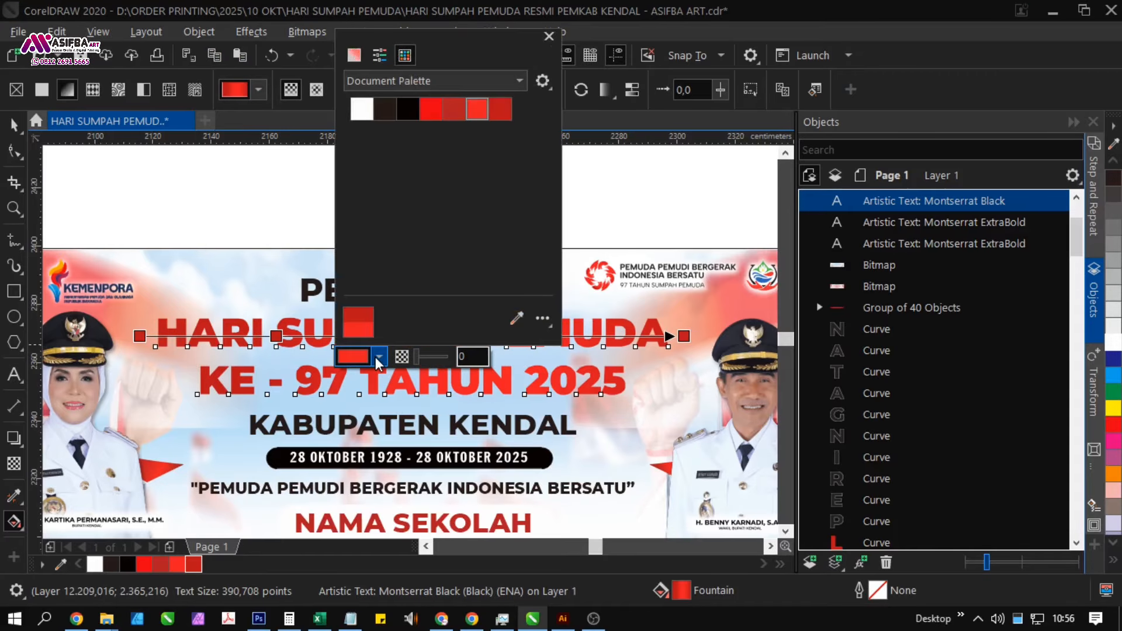
{"action": "left_click", "coordinate": [354, 55]}
{"action": "left_click", "coordinate": [440, 105]}
{"action": "left_click", "coordinate": [221, 184]}
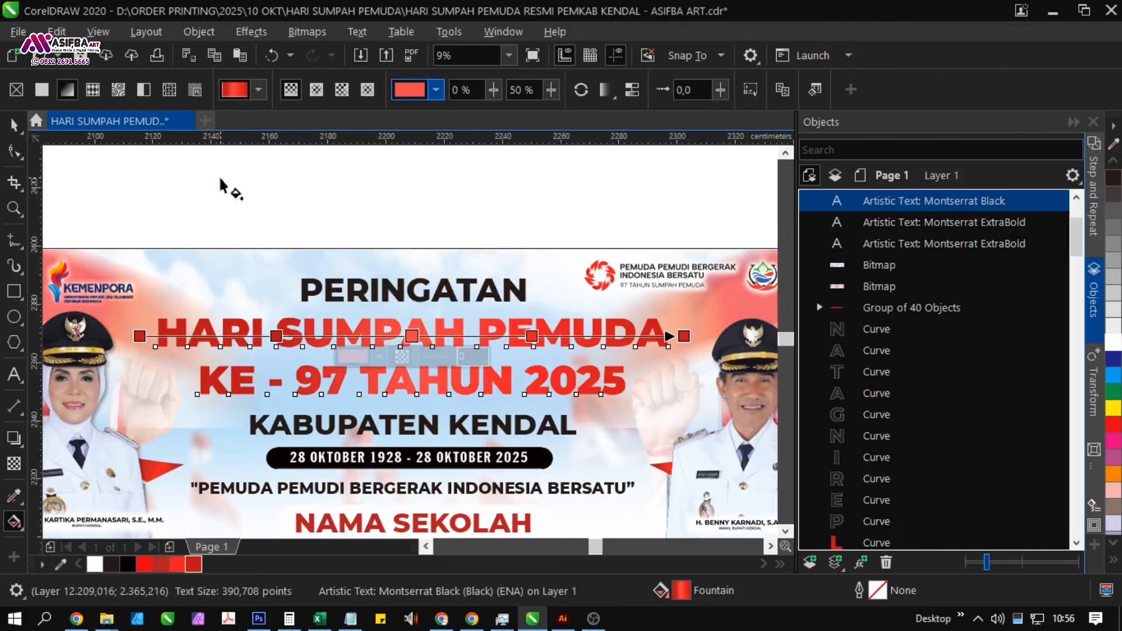
{"action": "left_click", "coordinate": [221, 184]}
{"action": "left_click_drag", "start_coordinate": [392, 348], "coordinate": [364, 319]}
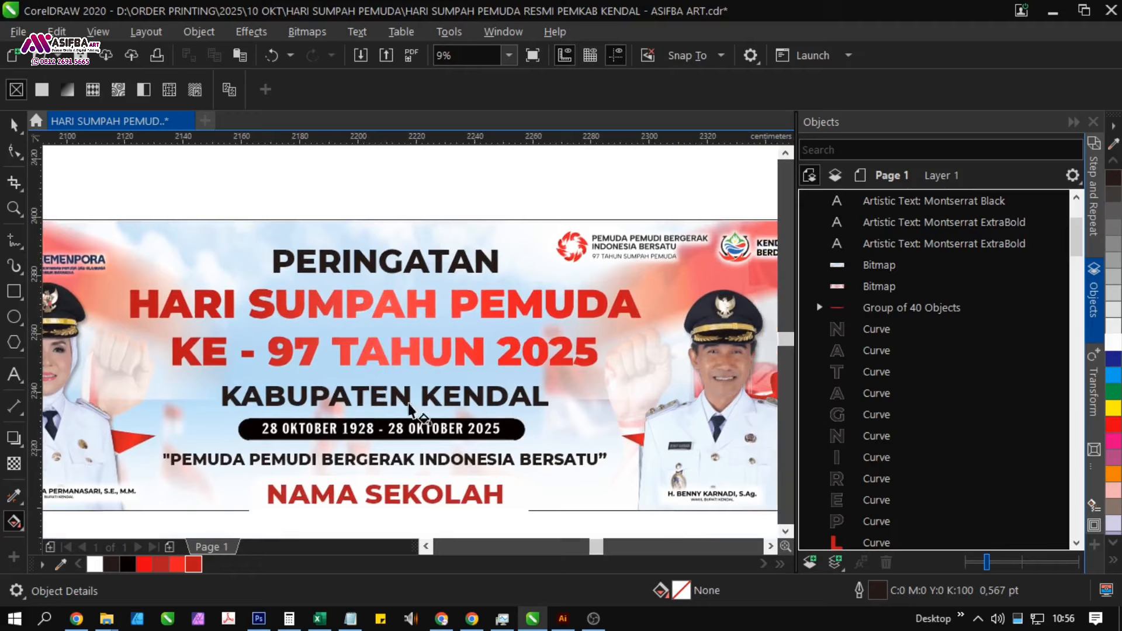
{"action": "key", "text": "space"}
- Copy the heading's gradient fill onto KABUPATEN KENDAL and move that line straight up by about 1.55 cm
{"action": "scroll", "coordinate": [440, 393], "scroll_direction": "down", "scroll_amount": 5}
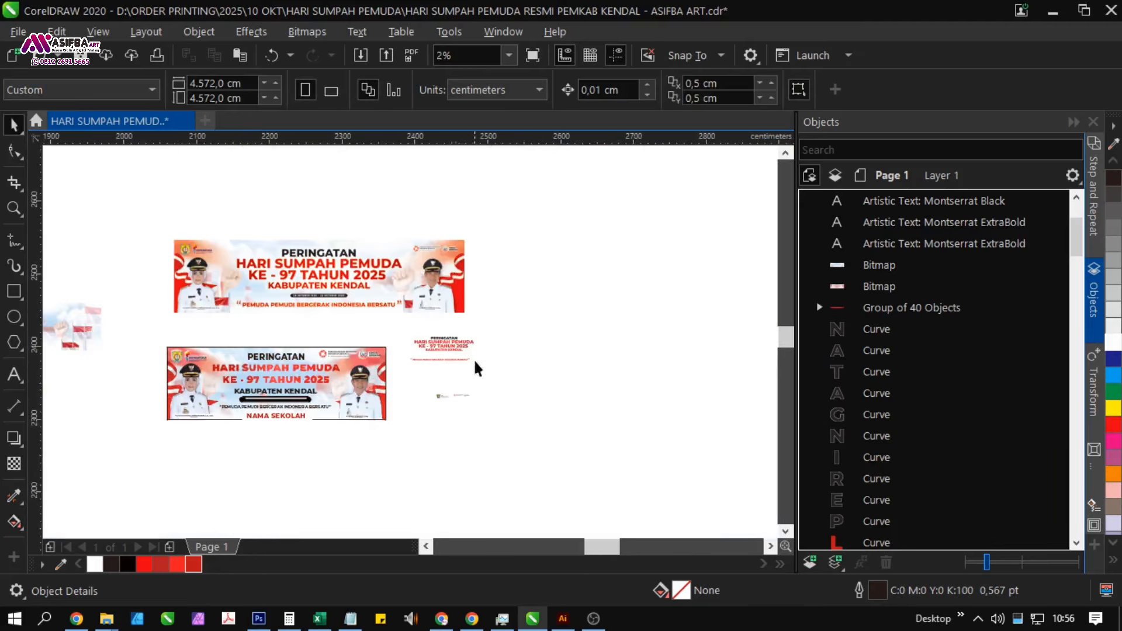
{"action": "scroll", "coordinate": [449, 349], "scroll_direction": "up", "scroll_amount": 5}
{"action": "scroll", "coordinate": [470, 402], "scroll_direction": "up", "scroll_amount": 1}
{"action": "scroll", "coordinate": [470, 404], "scroll_direction": "down", "scroll_amount": 1}
{"action": "scroll", "coordinate": [225, 493], "scroll_direction": "down", "scroll_amount": 1}
{"action": "left_click_drag", "start_coordinate": [225, 492], "coordinate": [626, 358]}
{"action": "scroll", "coordinate": [395, 369], "scroll_direction": "up", "scroll_amount": 2}
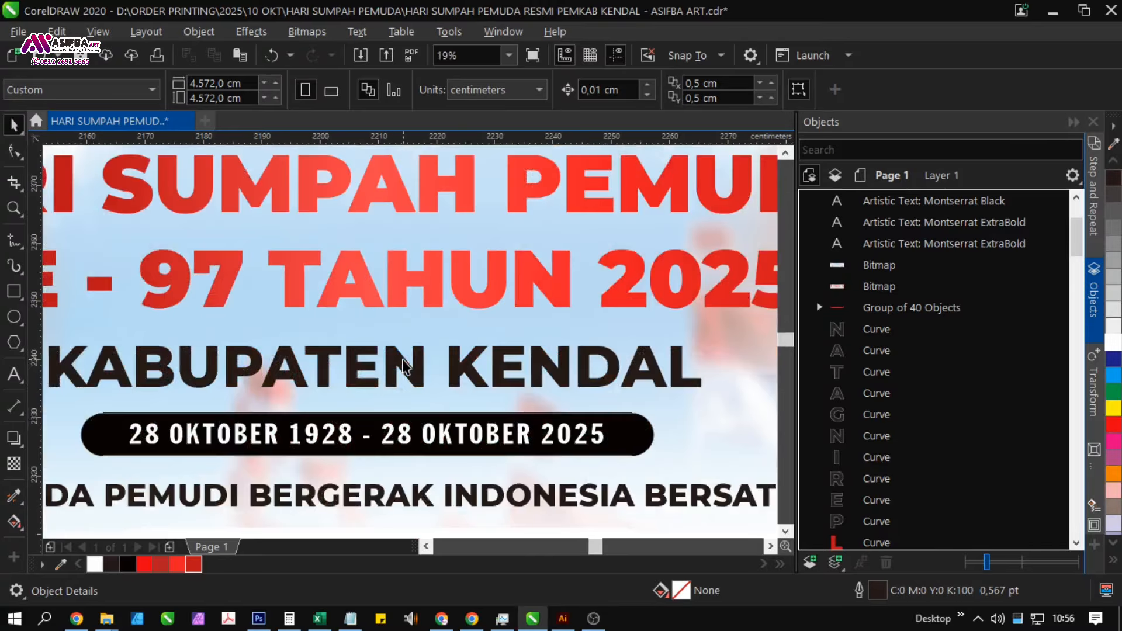
{"action": "left_click", "coordinate": [16, 497]}
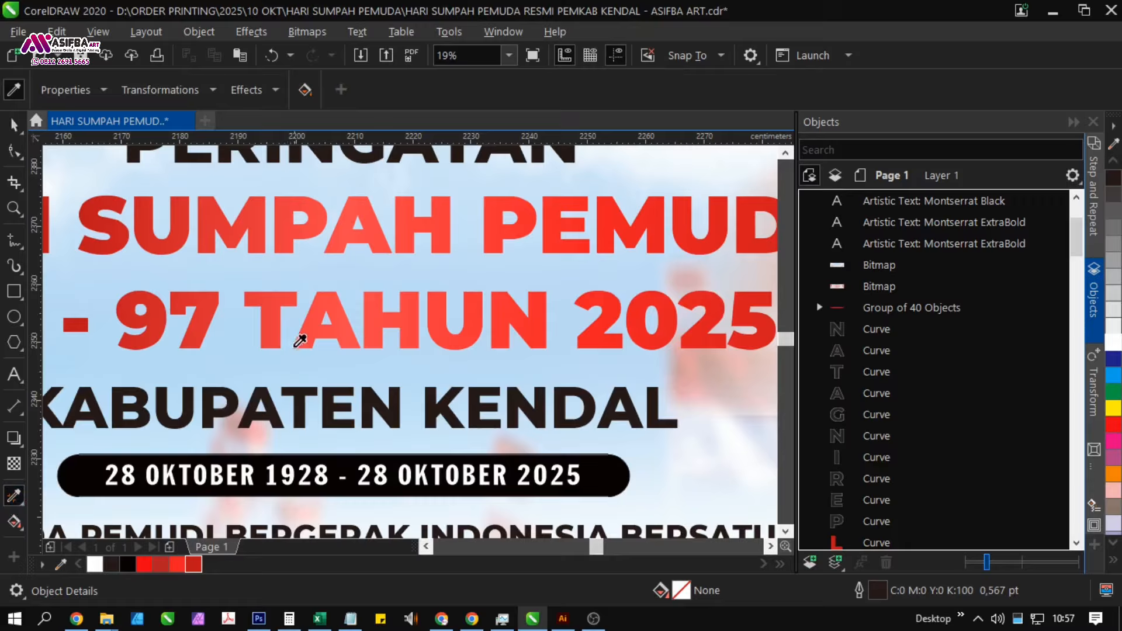
{"action": "left_click", "coordinate": [274, 321]}
{"action": "left_click", "coordinate": [265, 406]}
{"action": "scroll", "coordinate": [351, 368], "scroll_direction": "down", "scroll_amount": 1}
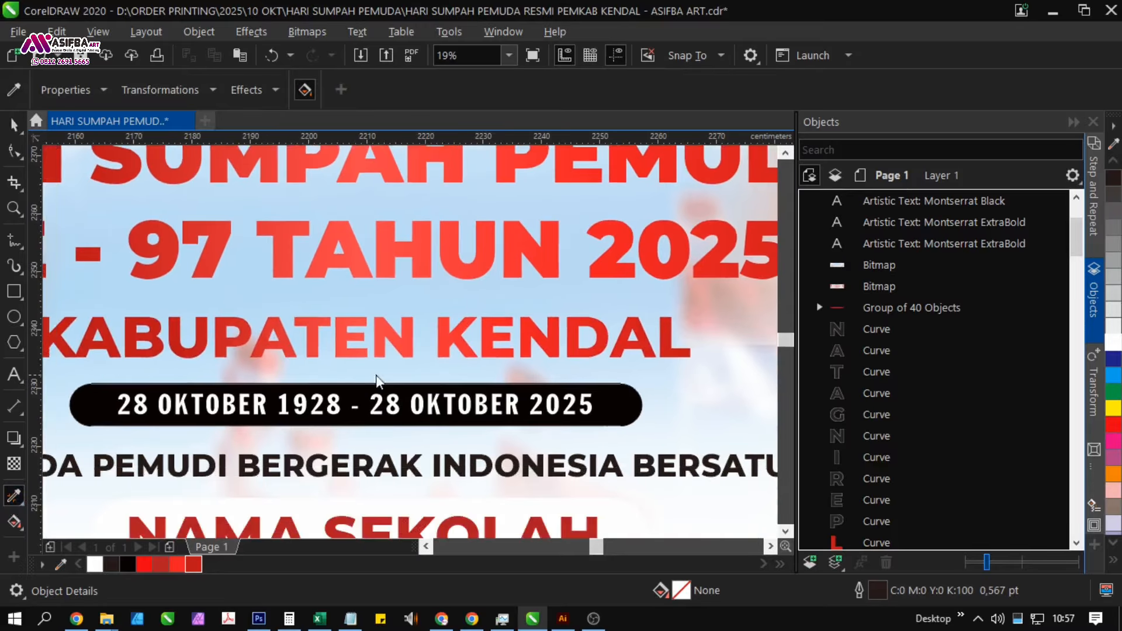
{"action": "key", "text": "space"}
{"action": "left_click_drag", "start_coordinate": [338, 357], "coordinate": [346, 337]}
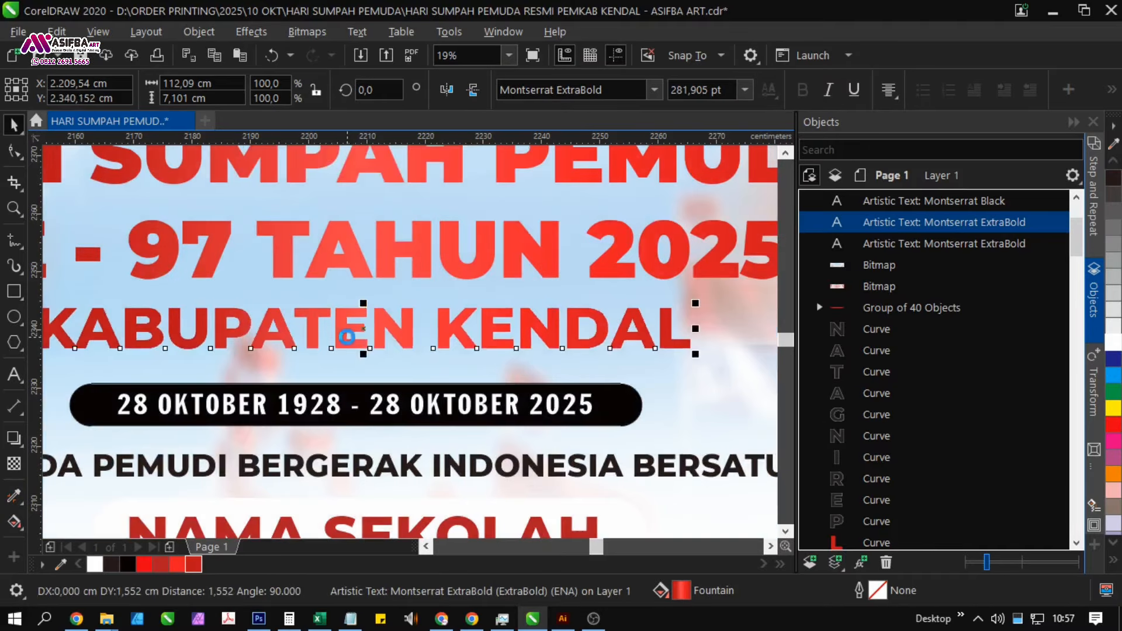
- Tighten the line spacing between HARI SUMPAH PEMUDA and KE - 97 TAHUN 2025 in the main heading with the Shape tool
{"action": "scroll", "coordinate": [347, 337], "scroll_direction": "down", "scroll_amount": 2}
{"action": "left_click", "coordinate": [359, 306]}
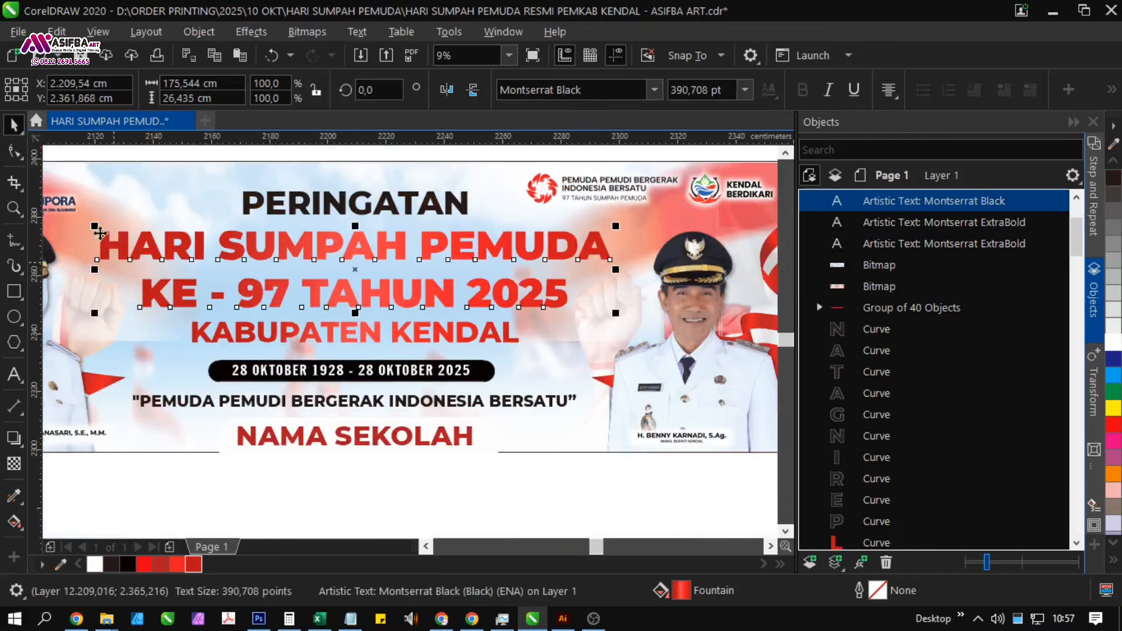
{"action": "left_click", "coordinate": [13, 151]}
{"action": "left_click_drag", "start_coordinate": [94, 316], "coordinate": [100, 296]}
{"action": "key", "text": "space"}
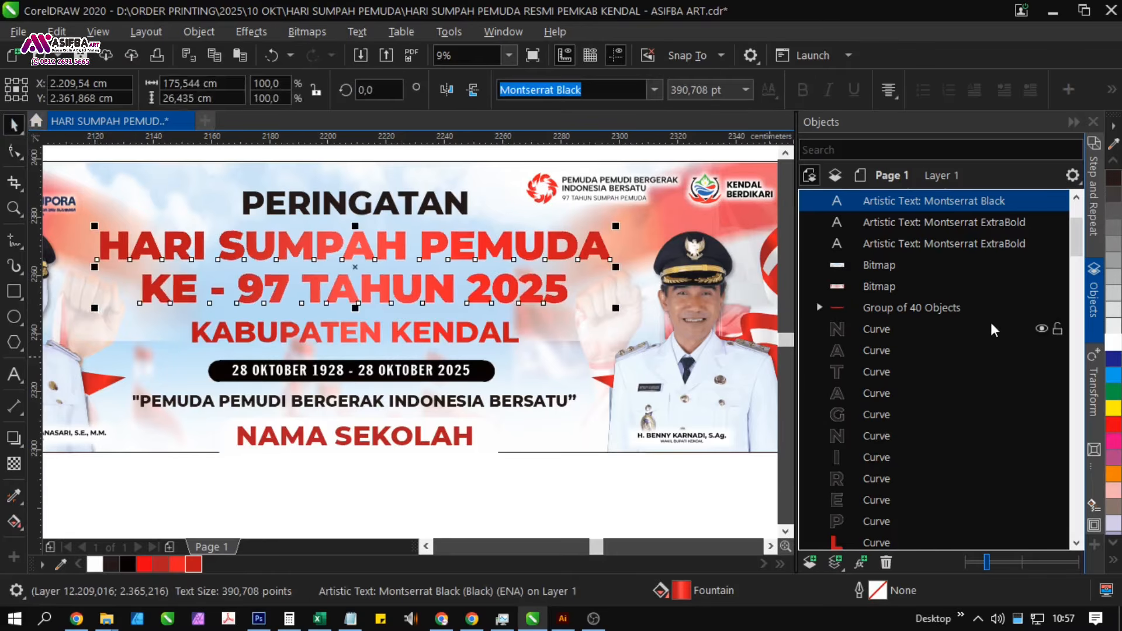
- Give PERINGATAN, the main heading, KABUPATEN KENDAL and the slogan a 60 pt white outline with round corners, behind the fill and scaling with the object
{"action": "scroll", "coordinate": [438, 237], "scroll_direction": "up", "scroll_amount": 1}
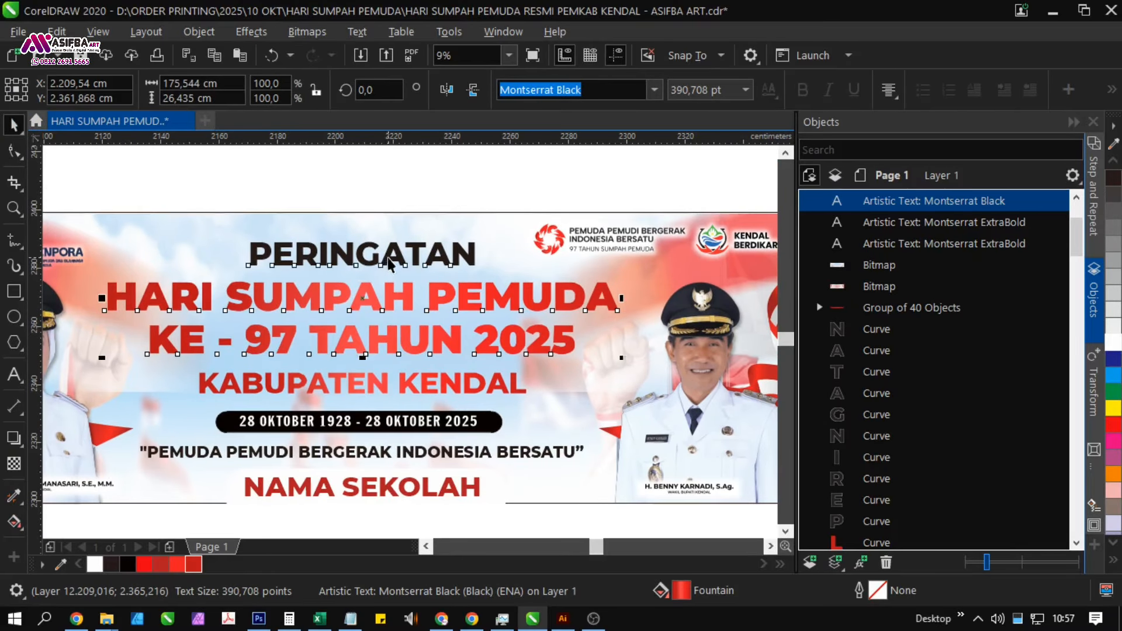
{"action": "left_click", "coordinate": [383, 261], "text": "shift"}
{"action": "left_click", "coordinate": [381, 388], "text": "shift"}
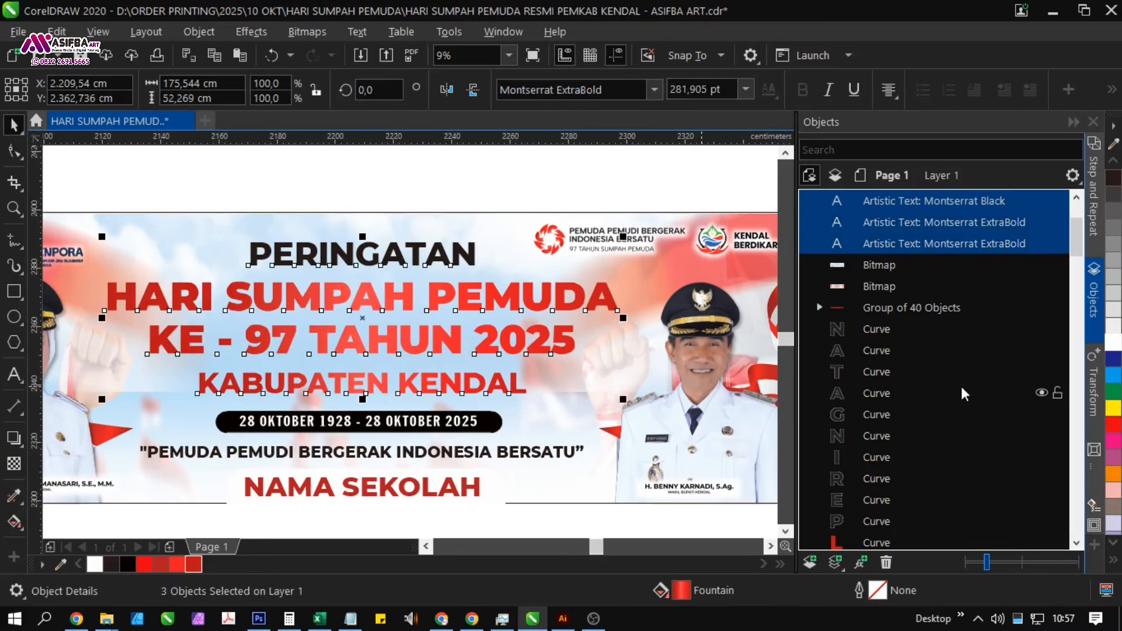
{"action": "left_click", "coordinate": [504, 459], "text": "shift"}
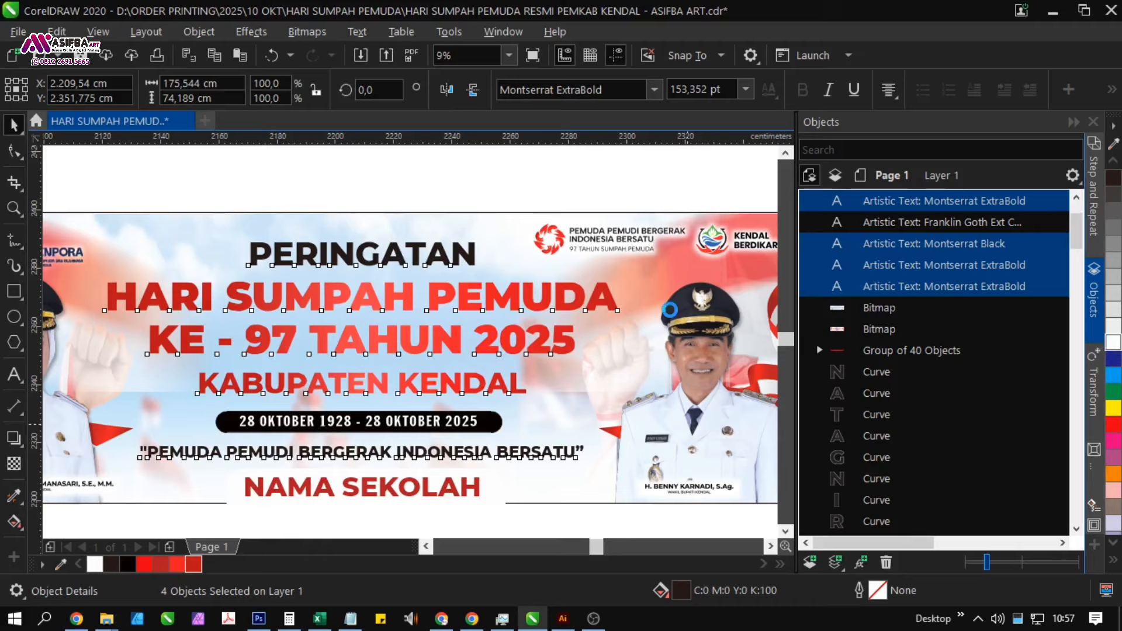
{"action": "key", "text": "F12"}
{"action": "left_click", "coordinate": [624, 399]}
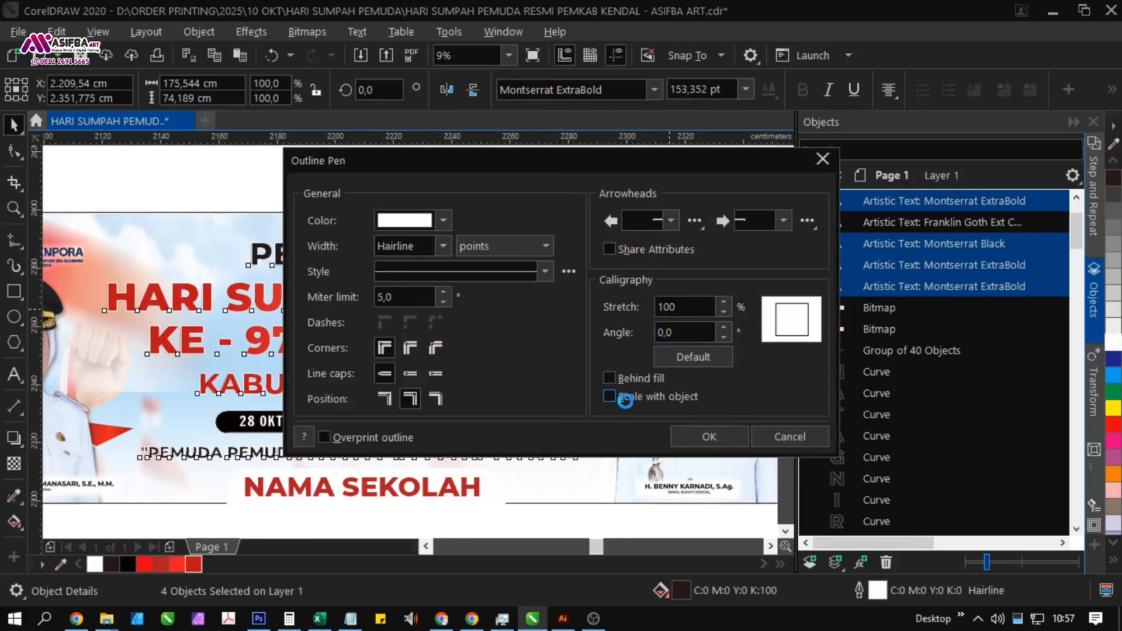
{"action": "left_click", "coordinate": [624, 380]}
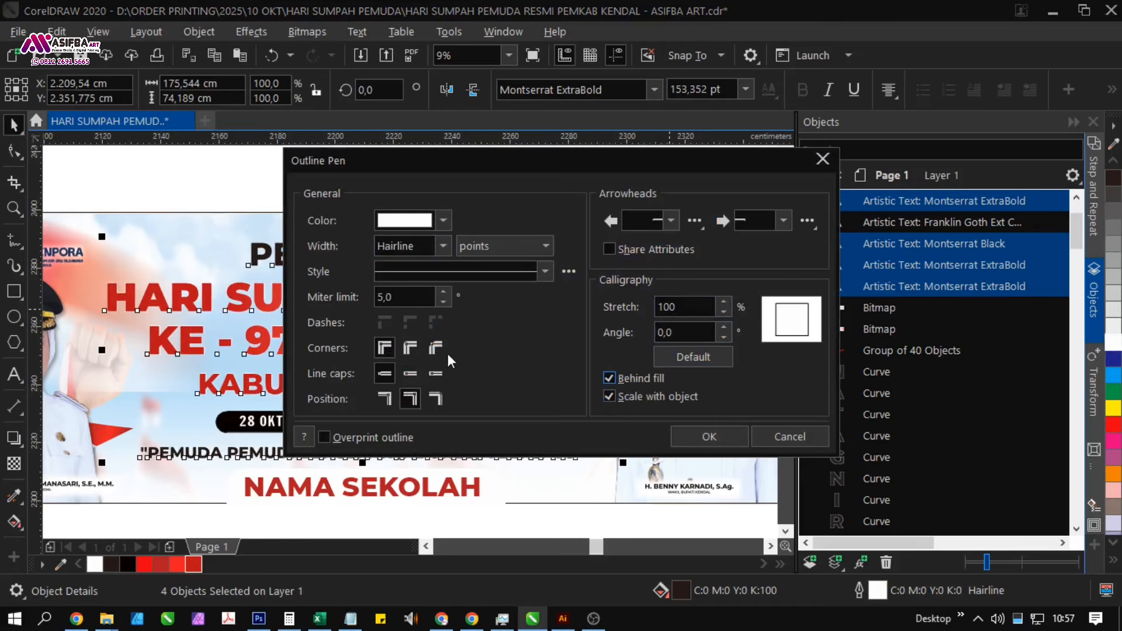
{"action": "left_click", "coordinate": [444, 246]}
{"action": "left_click", "coordinate": [398, 453]}
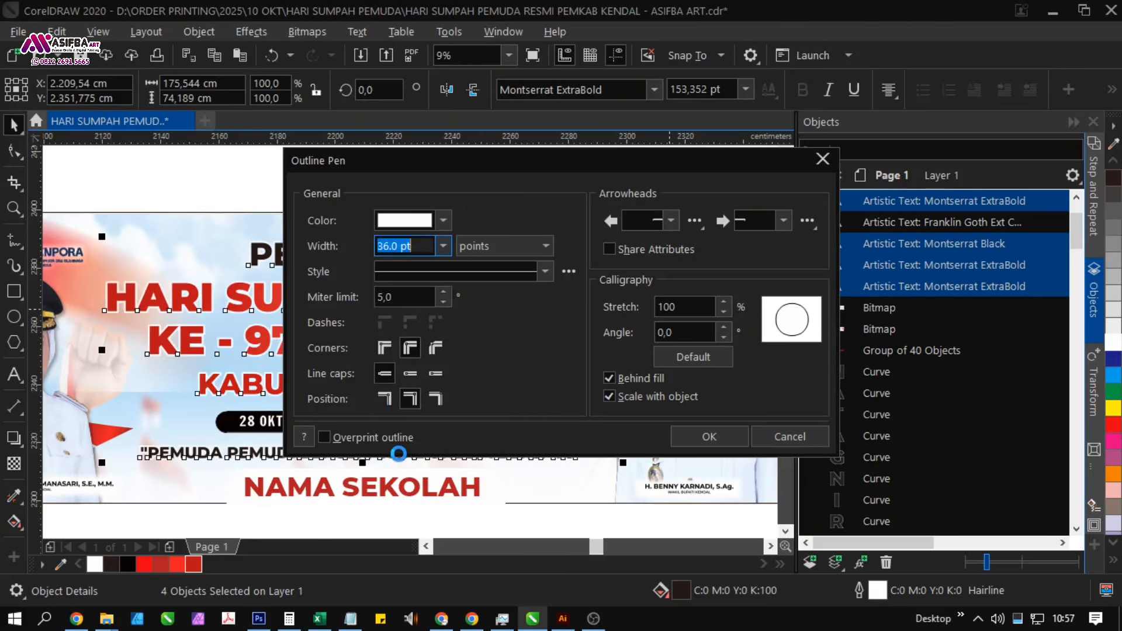
{"action": "left_click", "coordinate": [405, 348]}
{"action": "type", "text": "60"}
{"action": "key", "text": "Return"}
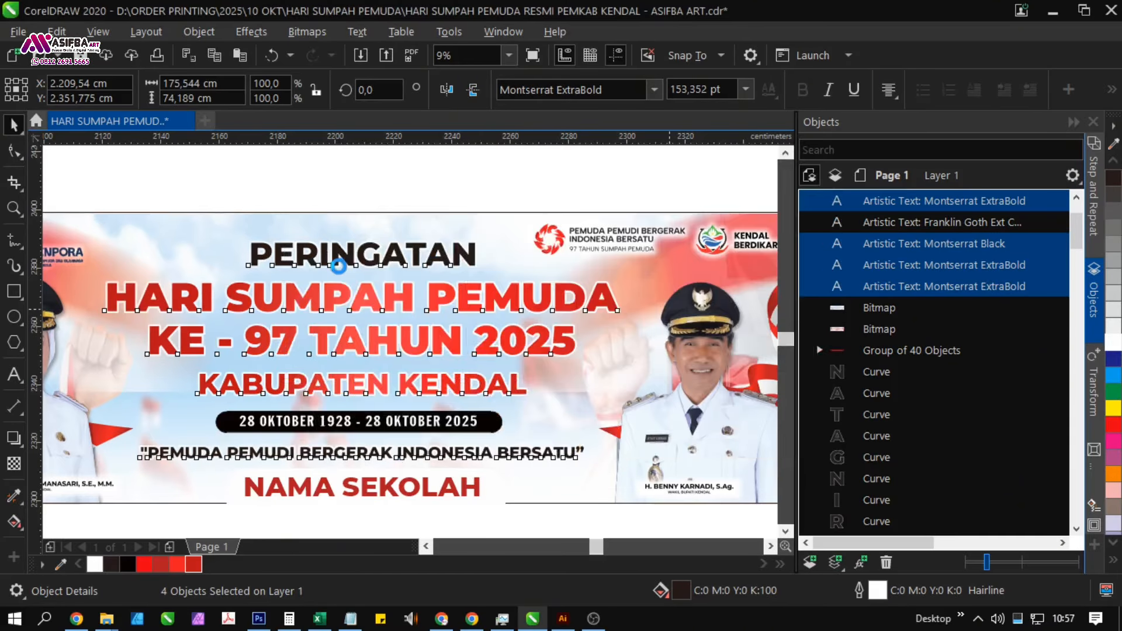
- Set the main heading's white outline width to 75 pt after trying 50 pt, and deselect it
{"action": "left_click", "coordinate": [368, 297]}
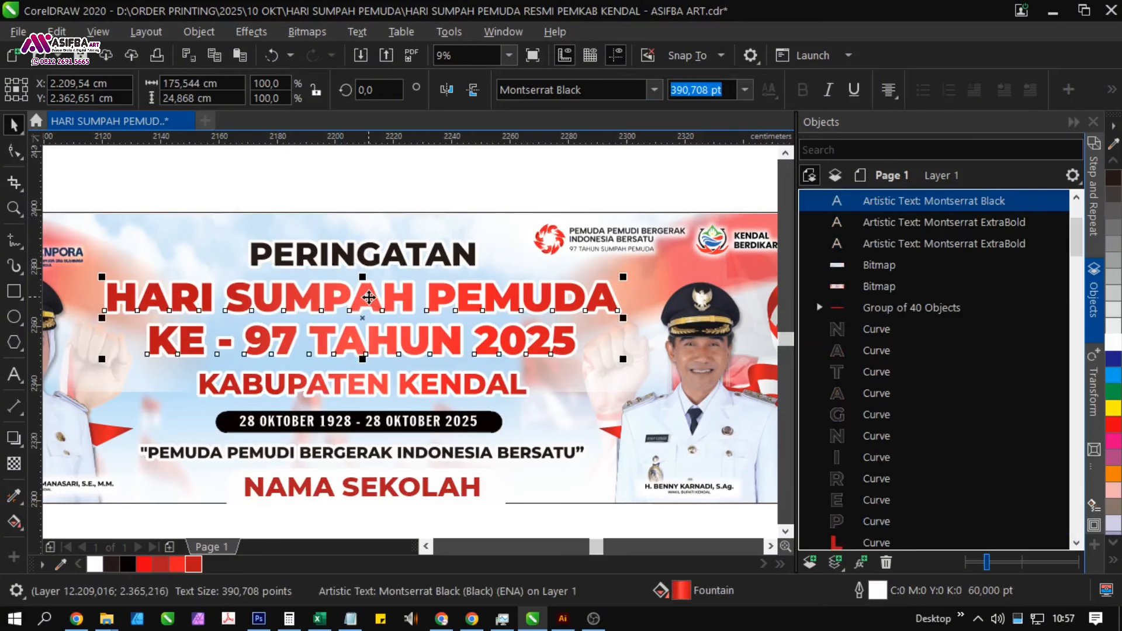
{"action": "key", "text": "F12"}
{"action": "key", "text": "Return"}
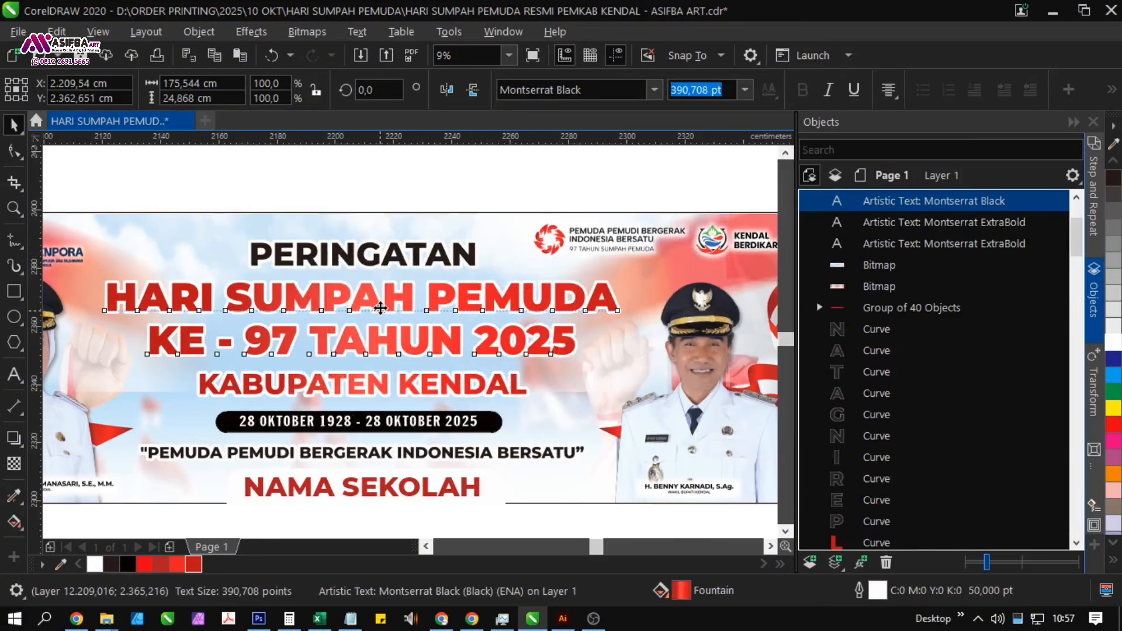
{"action": "key", "text": "F12"}
{"action": "key", "text": "Return"}
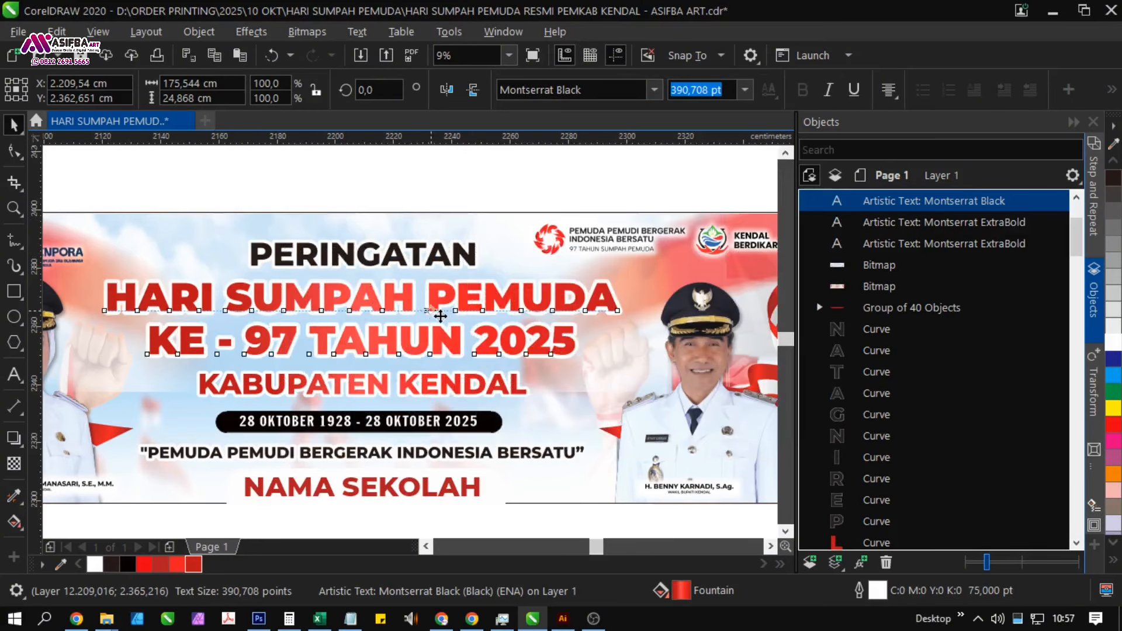
{"action": "left_click", "coordinate": [427, 194]}
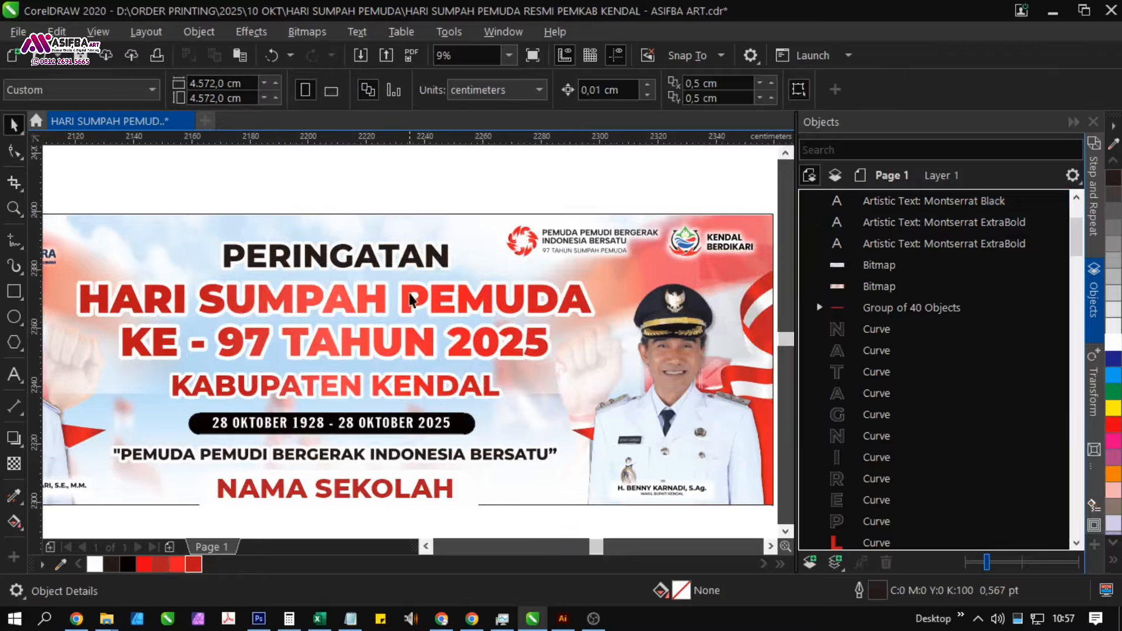
- Duplicate the main heading about 3.1 cm upward, align the copy exactly over the original, and bring both to the front
{"action": "left_click_drag", "start_coordinate": [406, 293], "coordinate": [414, 351]}
{"action": "scroll", "coordinate": [243, 332], "scroll_direction": "down", "scroll_amount": 3}
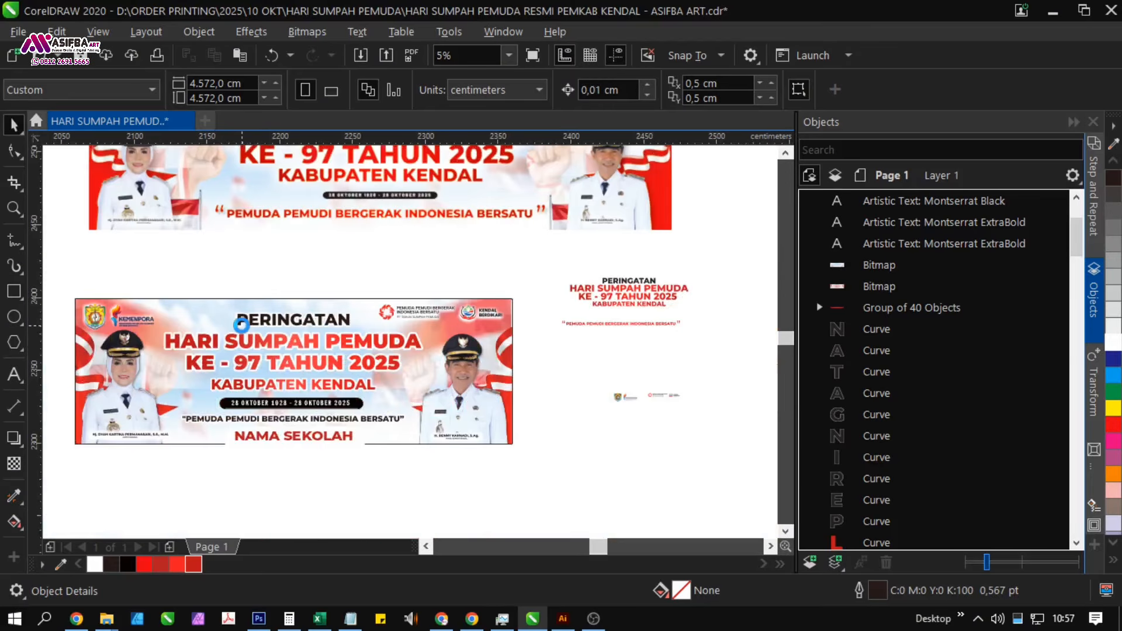
{"action": "scroll", "coordinate": [305, 361], "scroll_direction": "up", "scroll_amount": 3}
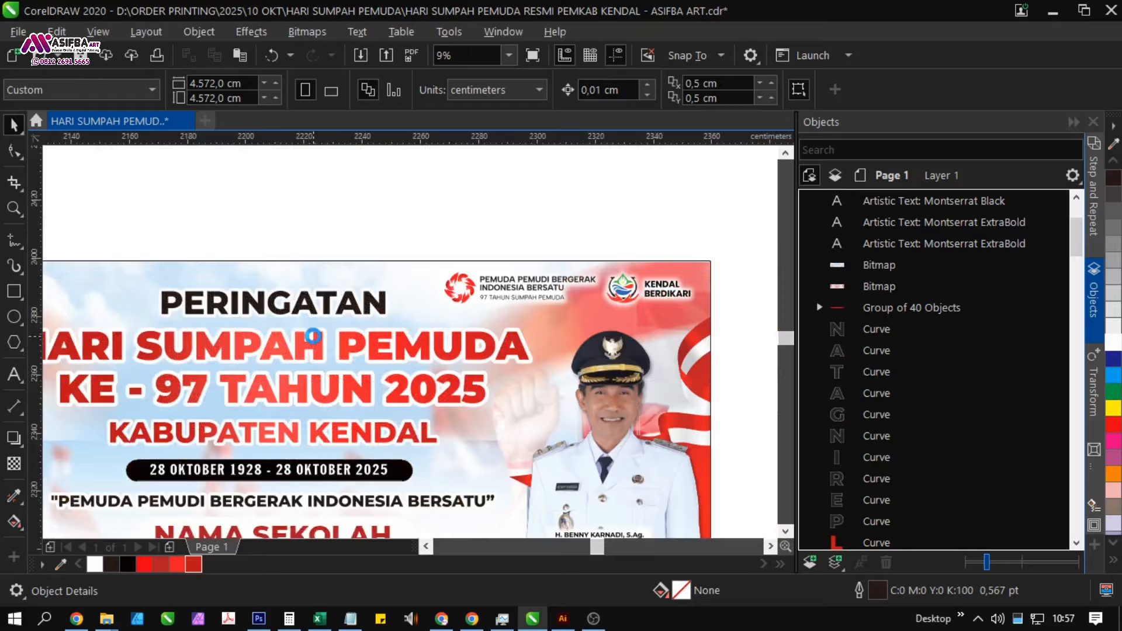
{"action": "scroll", "coordinate": [478, 369], "scroll_direction": "down", "scroll_amount": 3}
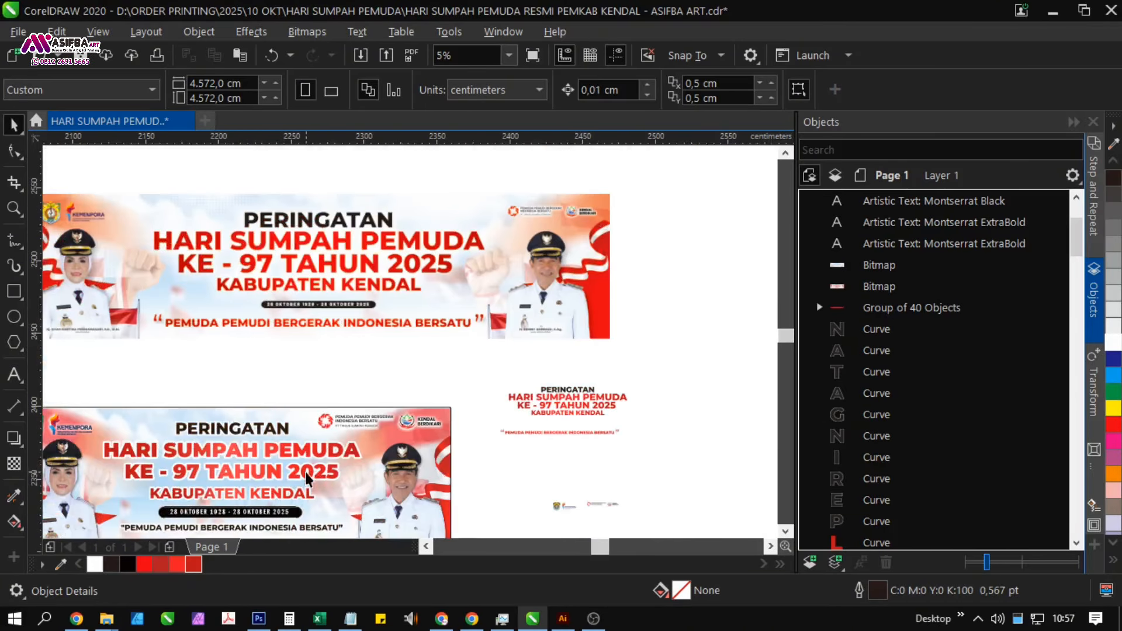
{"action": "scroll", "coordinate": [430, 382], "scroll_direction": "up", "scroll_amount": 3}
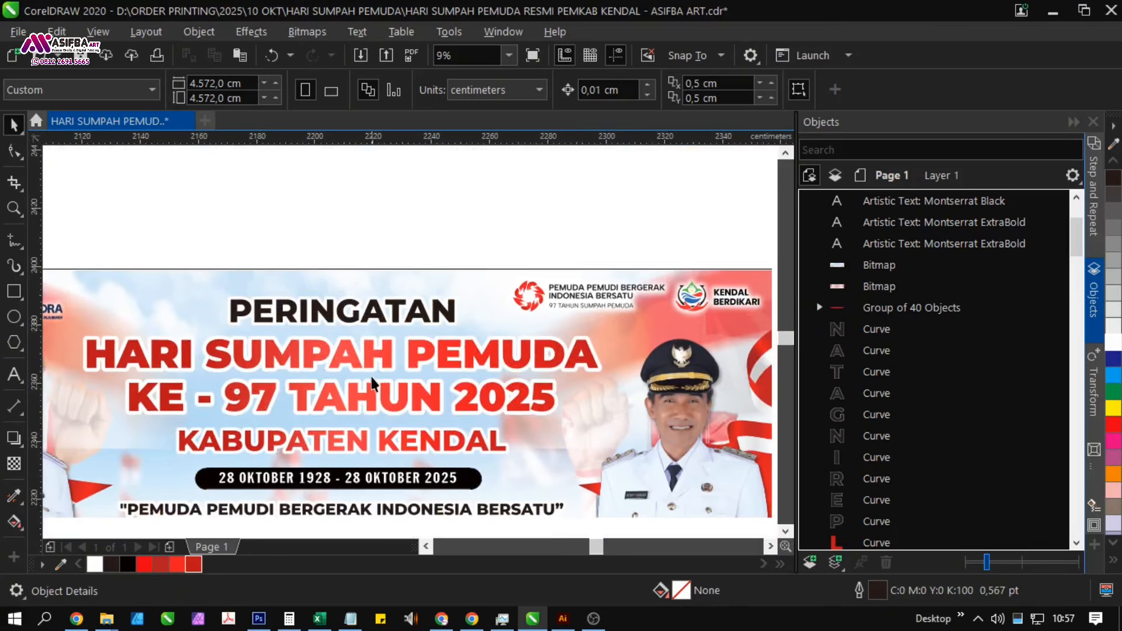
{"action": "left_click", "coordinate": [373, 370]}
{"action": "left_click_drag", "start_coordinate": [373, 370], "coordinate": [373, 364]}
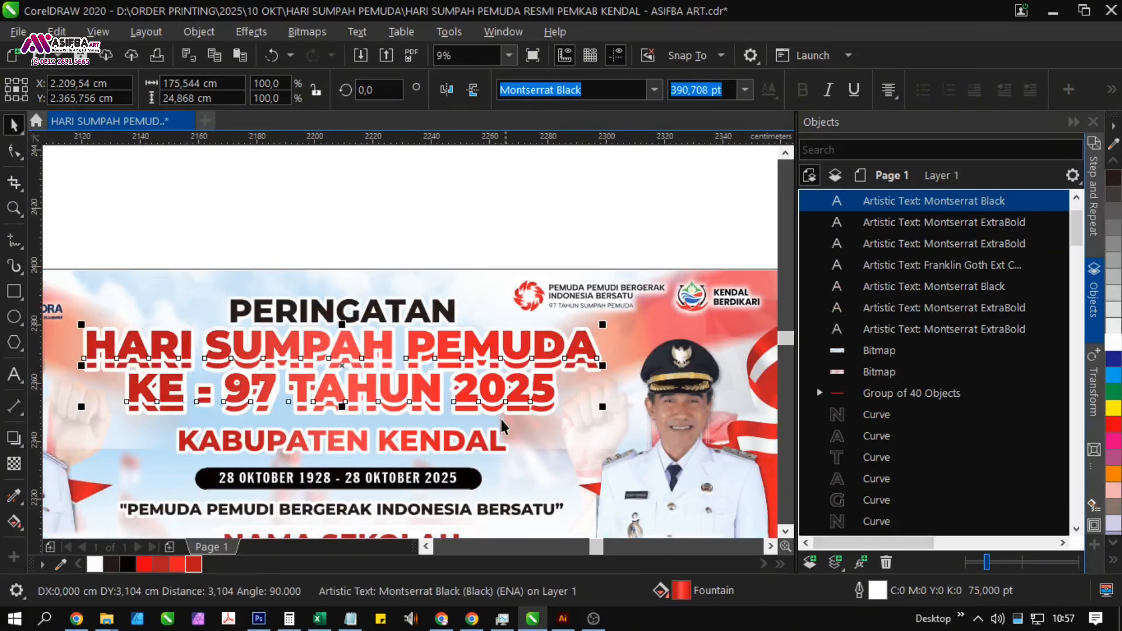
{"action": "scroll", "coordinate": [475, 427], "scroll_direction": "up", "scroll_amount": 2}
{"action": "left_click", "coordinate": [455, 396], "text": "shift"}
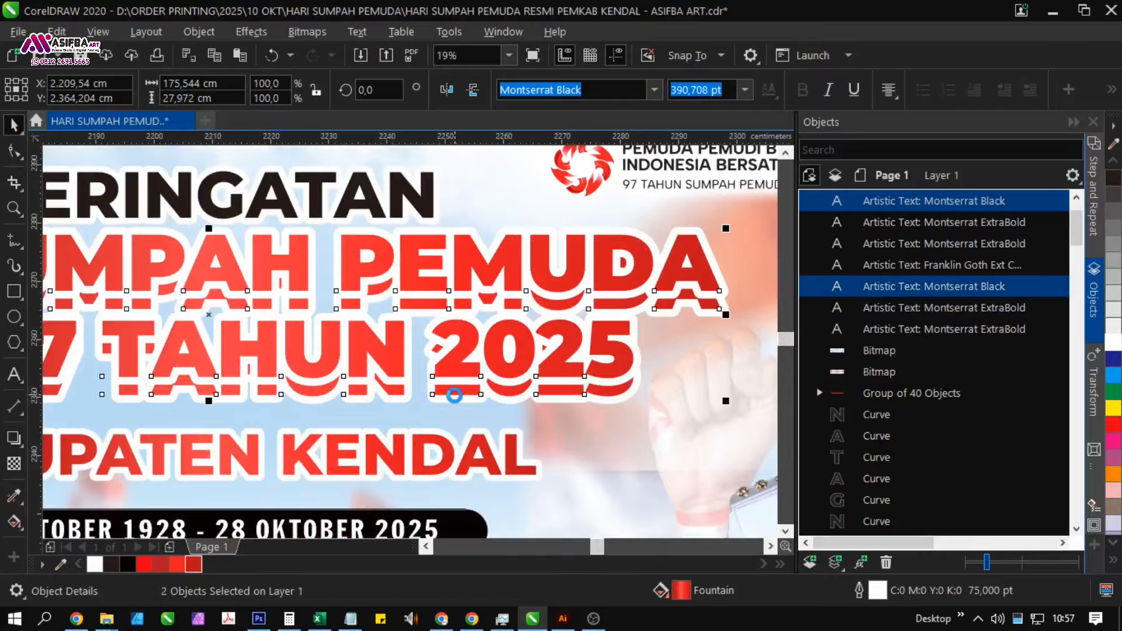
{"action": "key", "text": "e"}
{"action": "key", "text": "shift+Page_Up"}
- Give the rear copy of the main heading a 100 pt outline in the dark red C33 M100 Y100 K2
{"action": "left_click", "coordinate": [985, 225]}
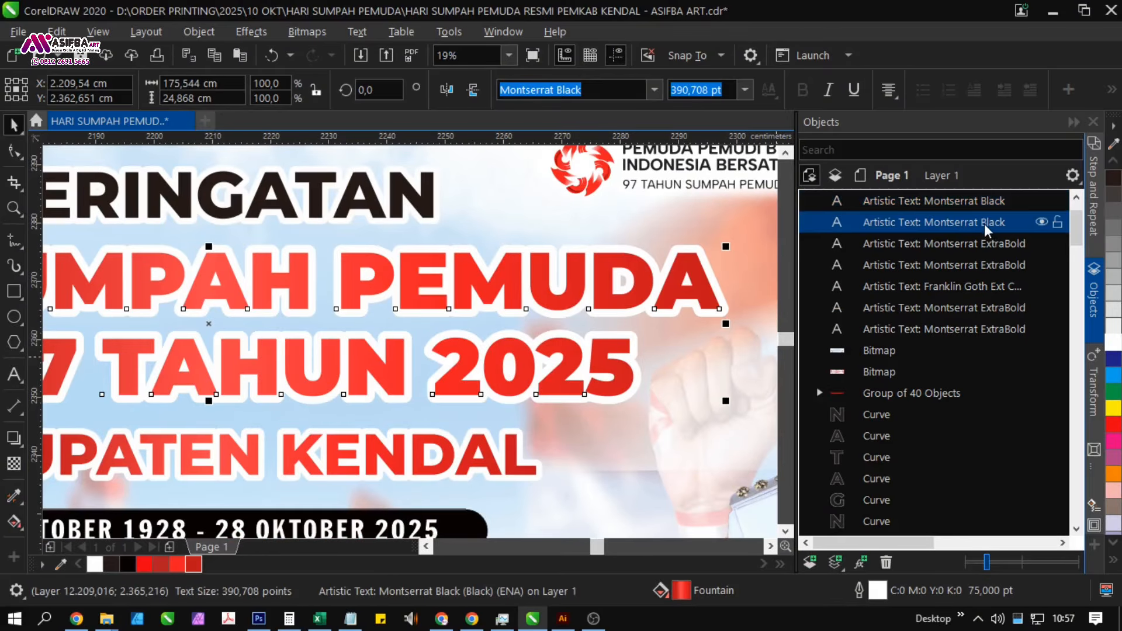
{"action": "right_click", "coordinate": [161, 564]}
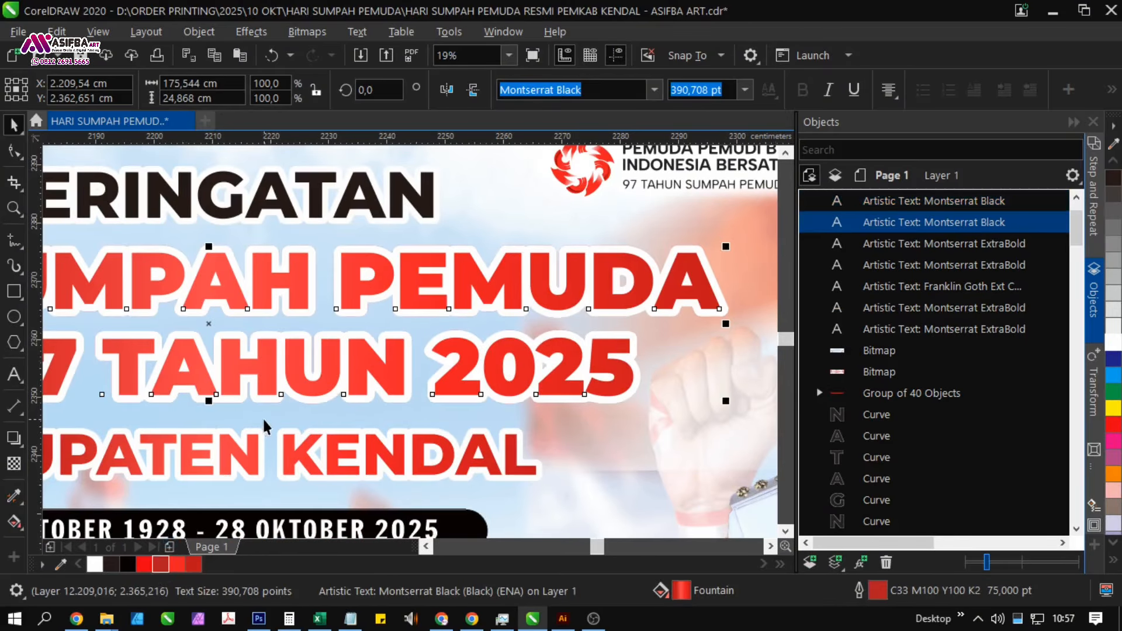
{"action": "key", "text": "F12"}
{"action": "type", "text": "10"}
{"action": "key", "text": "Return"}
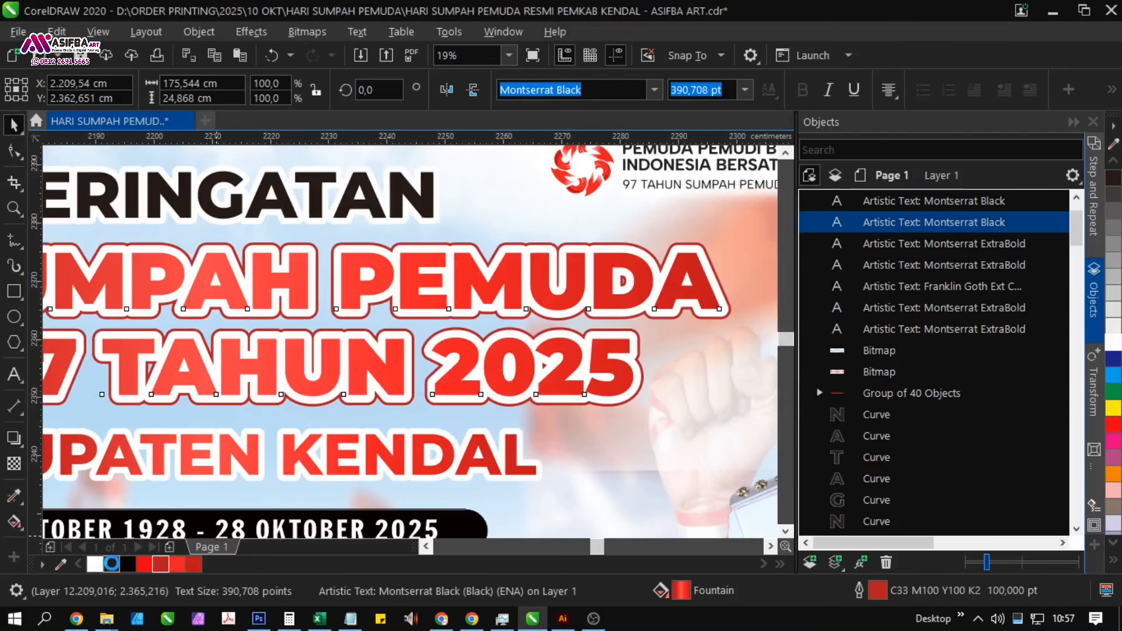
- Try black as the outline colour of the rear main heading copy and deselect it
{"action": "right_click", "coordinate": [111, 564]}
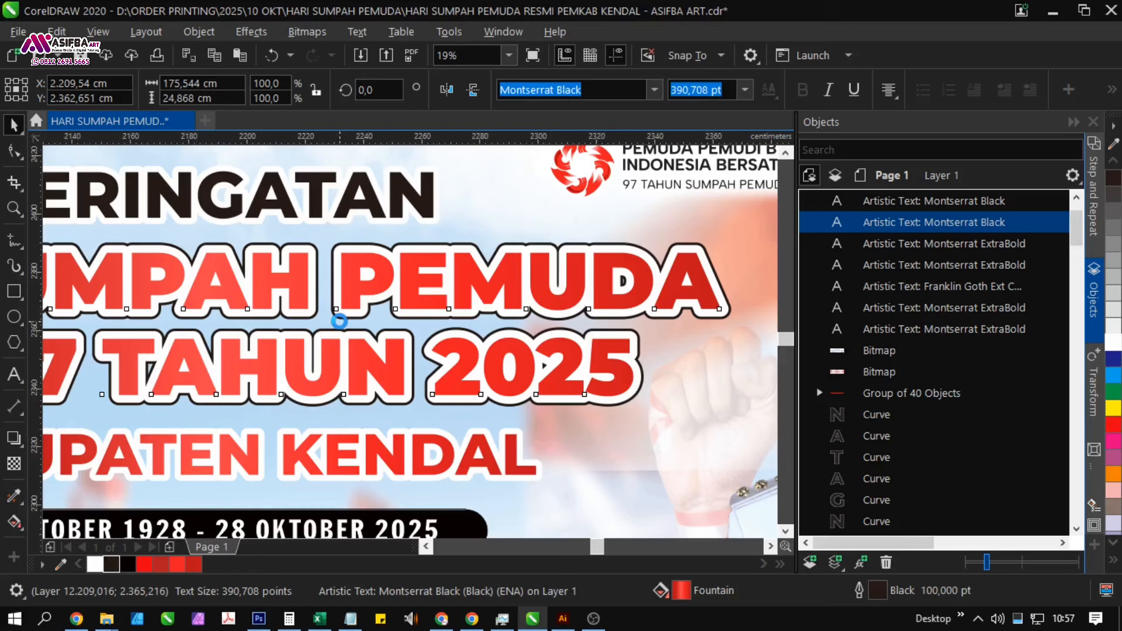
{"action": "scroll", "coordinate": [274, 357], "scroll_direction": "down", "scroll_amount": 1}
{"action": "key", "text": "Escape"}
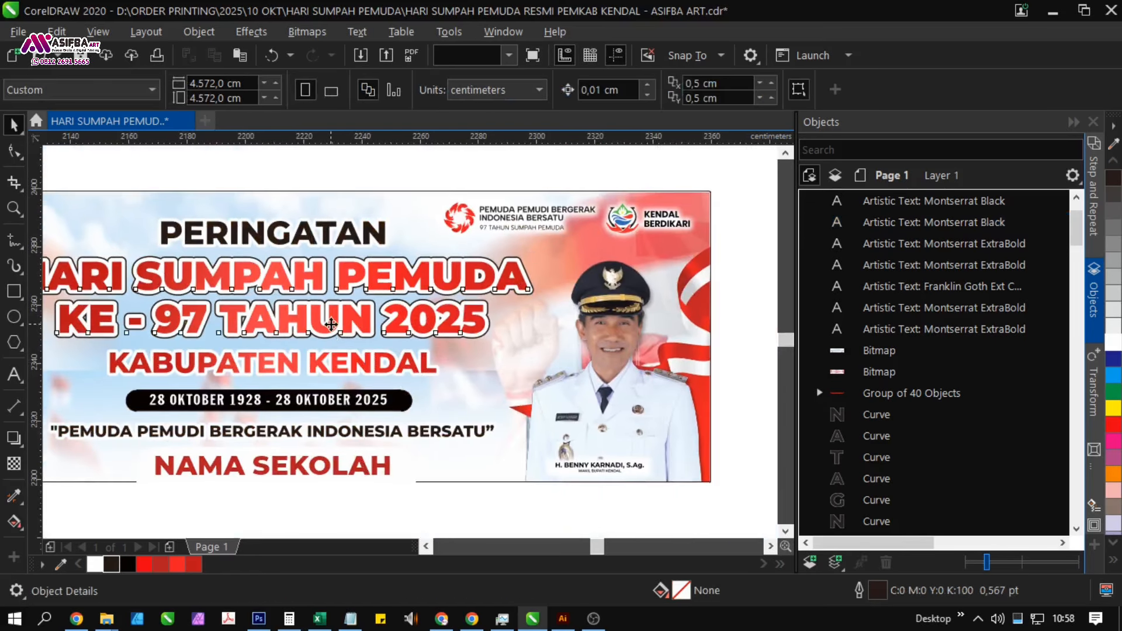
- Set the white outline width of the front main heading copy to 60 pt and deselect it
{"action": "left_click", "coordinate": [331, 324]}
{"action": "key", "text": "F12"}
{"action": "key", "text": "Escape"}
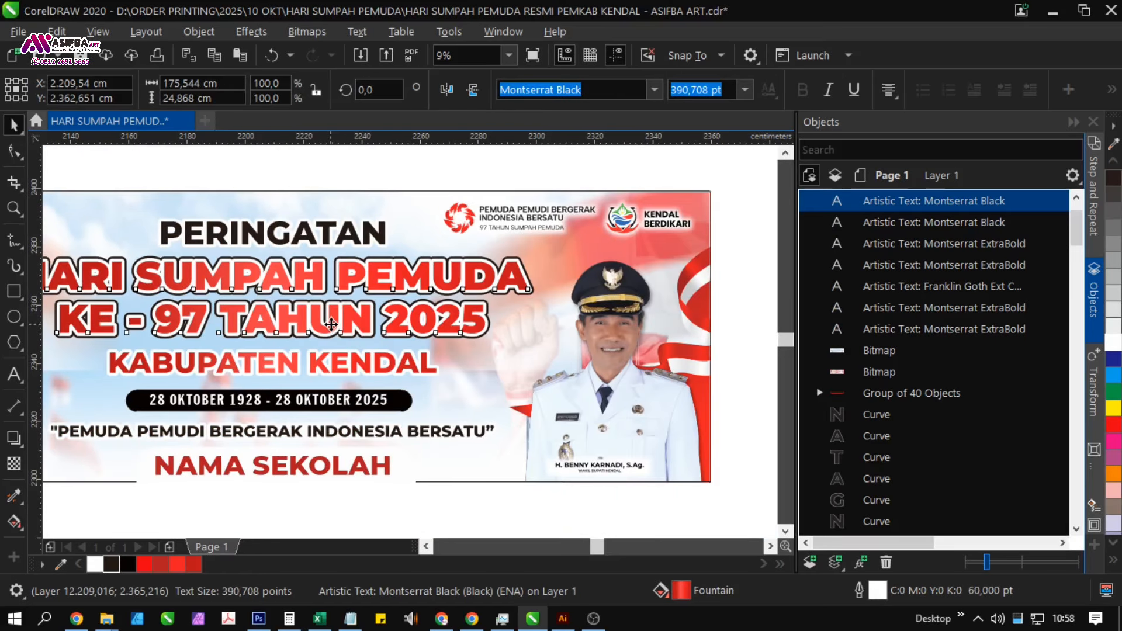
{"action": "left_click", "coordinate": [421, 500]}
- Recolour the rear heading copy's outline to dark red C33 M100 Y100 K2 after trying 70% black, and deselect it
{"action": "mouse_move", "coordinate": [498, 396]}
{"action": "left_mouse_down"}
{"action": "mouse_move", "coordinate": [358, 394]}
{"action": "mouse_move", "coordinate": [482, 395]}
{"action": "left_mouse_up"}
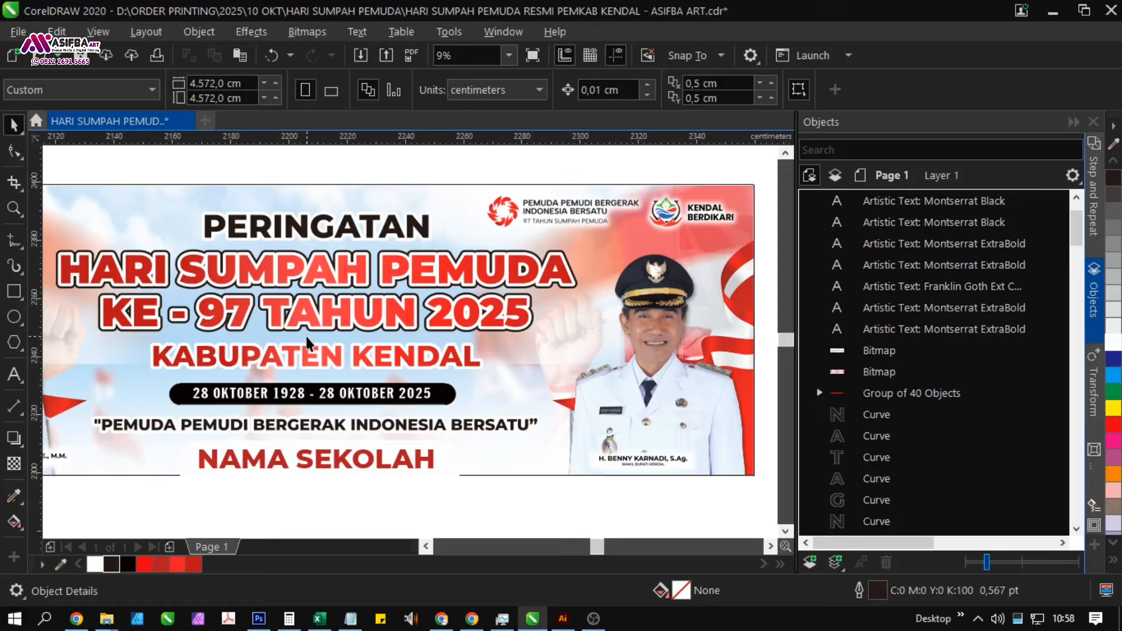
{"action": "scroll", "coordinate": [308, 343], "scroll_direction": "down", "scroll_amount": 2}
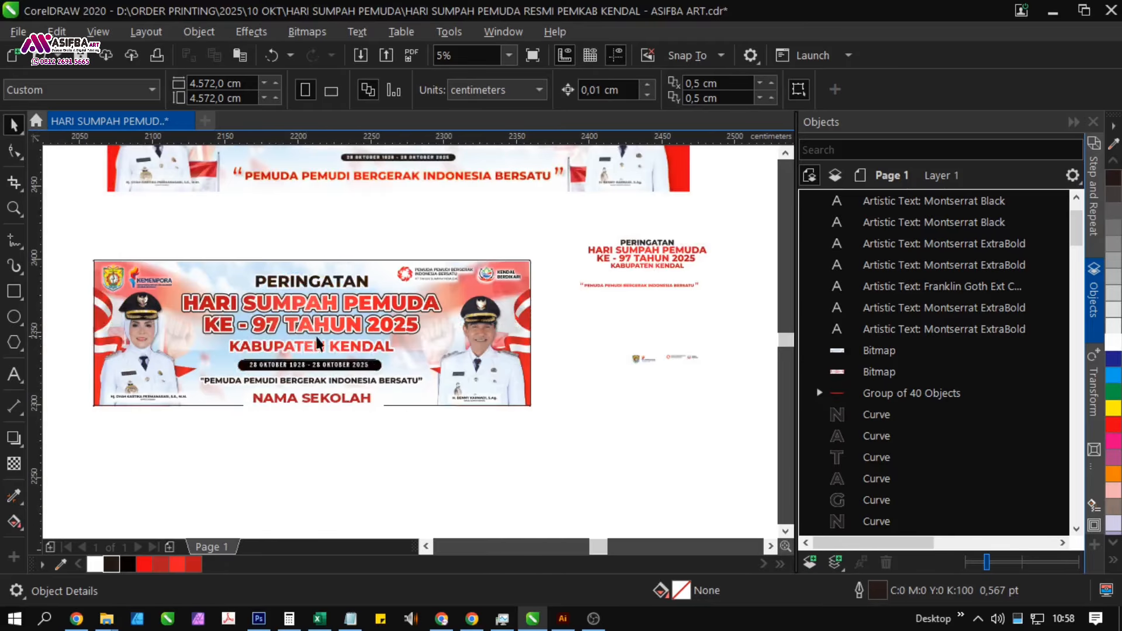
{"action": "left_click", "coordinate": [427, 323]}
{"action": "left_click", "coordinate": [921, 222]}
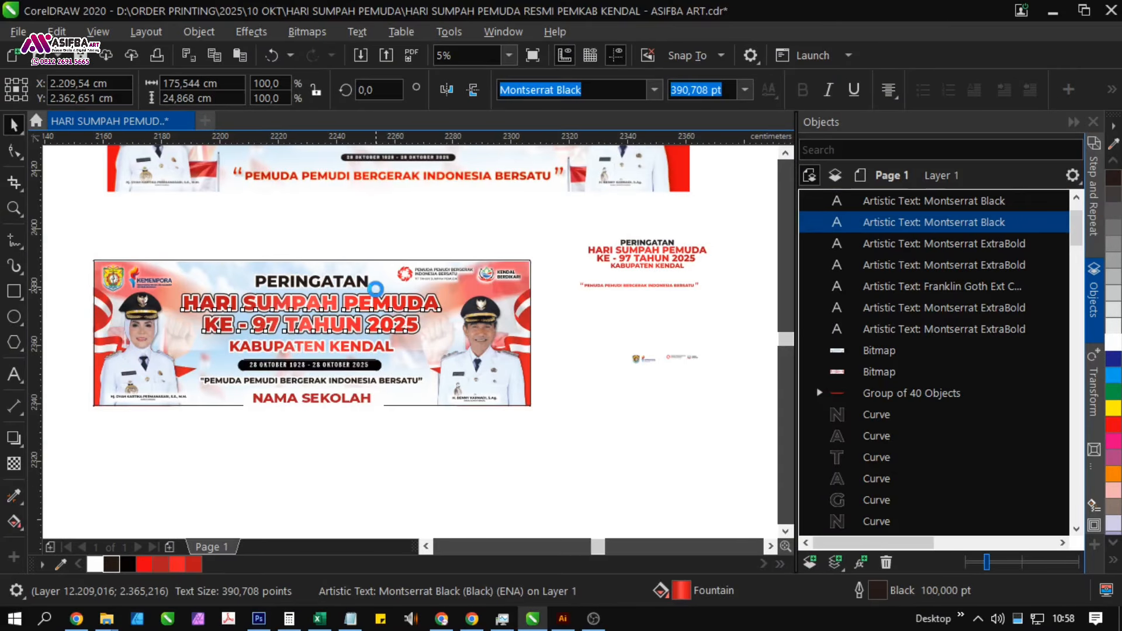
{"action": "scroll", "coordinate": [337, 296], "scroll_direction": "up", "scroll_amount": 2}
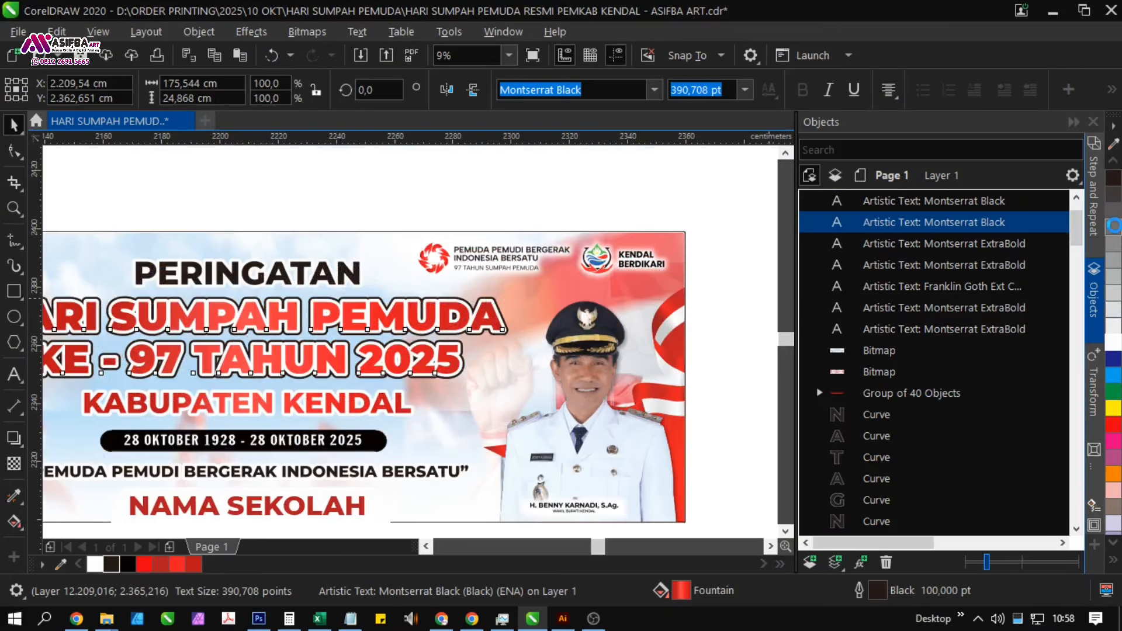
{"action": "right_click", "coordinate": [1114, 227]}
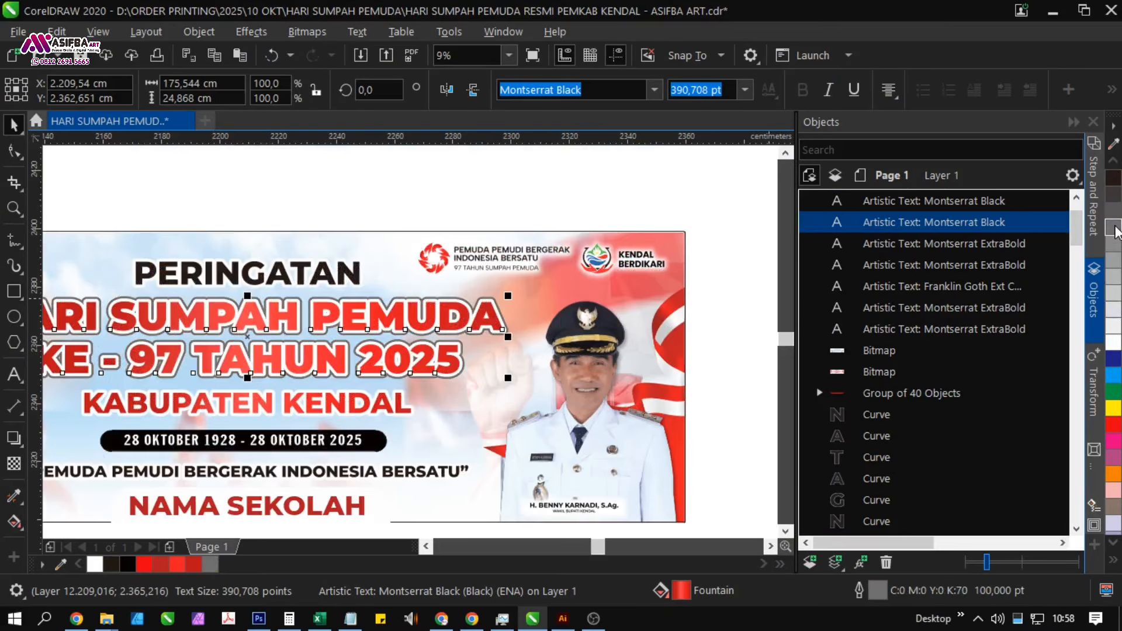
{"action": "right_click", "coordinate": [162, 567]}
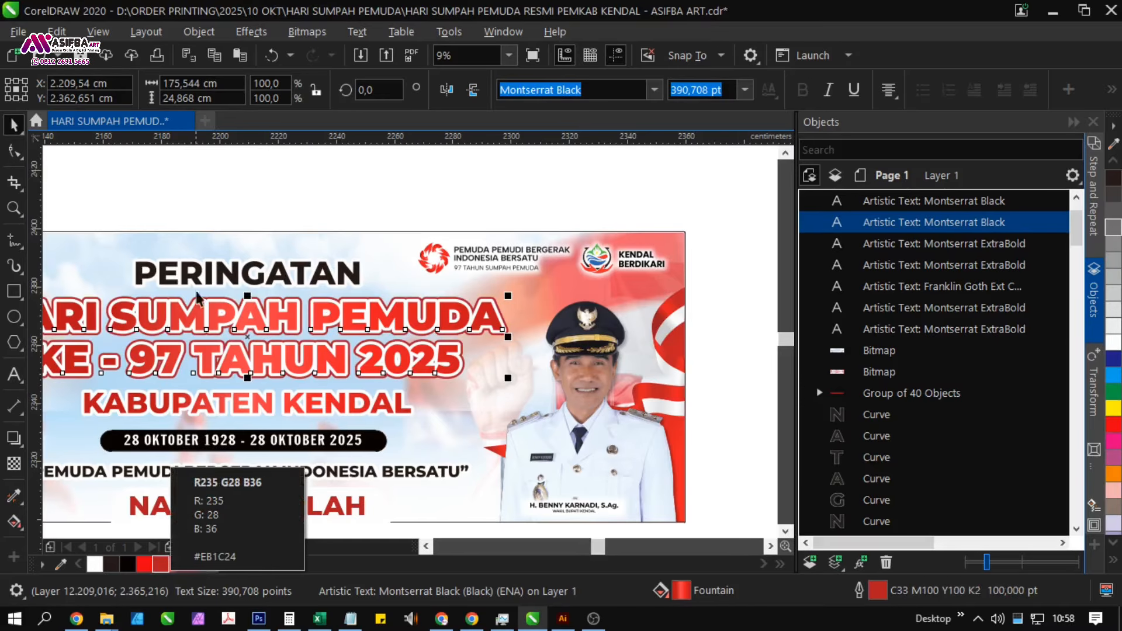
{"action": "left_click", "coordinate": [239, 209]}
- Duplicate the KABUPATEN KENDAL heading, align the copy exactly over the original and bring both to the front
{"action": "scroll", "coordinate": [290, 265], "scroll_direction": "down", "scroll_amount": 2}
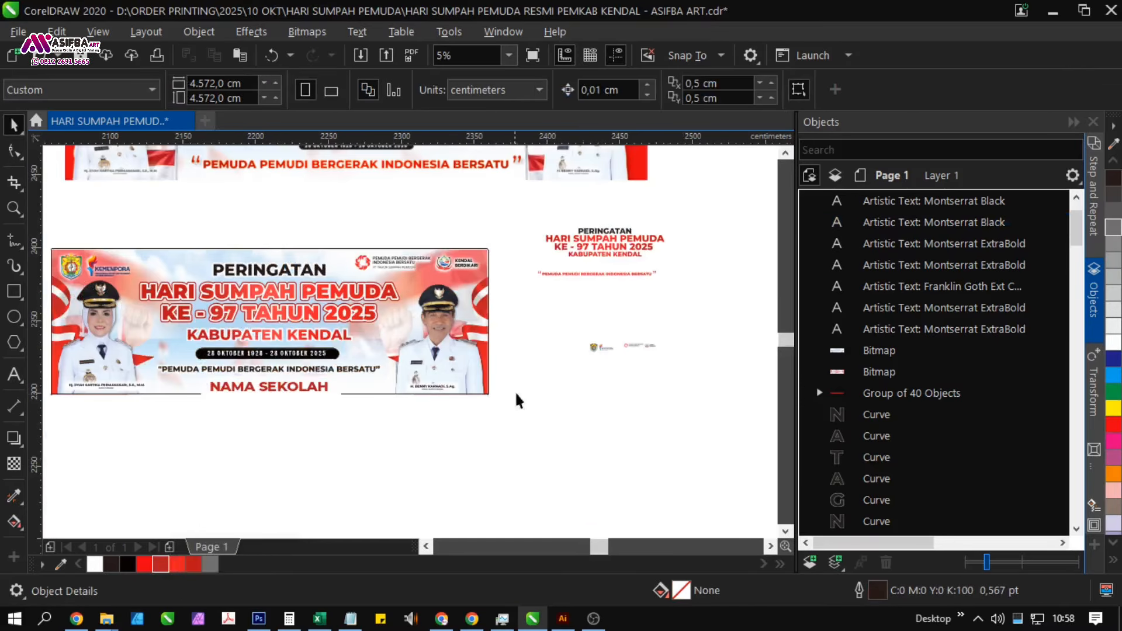
{"action": "scroll", "coordinate": [602, 223], "scroll_direction": "up", "scroll_amount": 1}
{"action": "left_click_drag", "start_coordinate": [236, 327], "coordinate": [521, 286]}
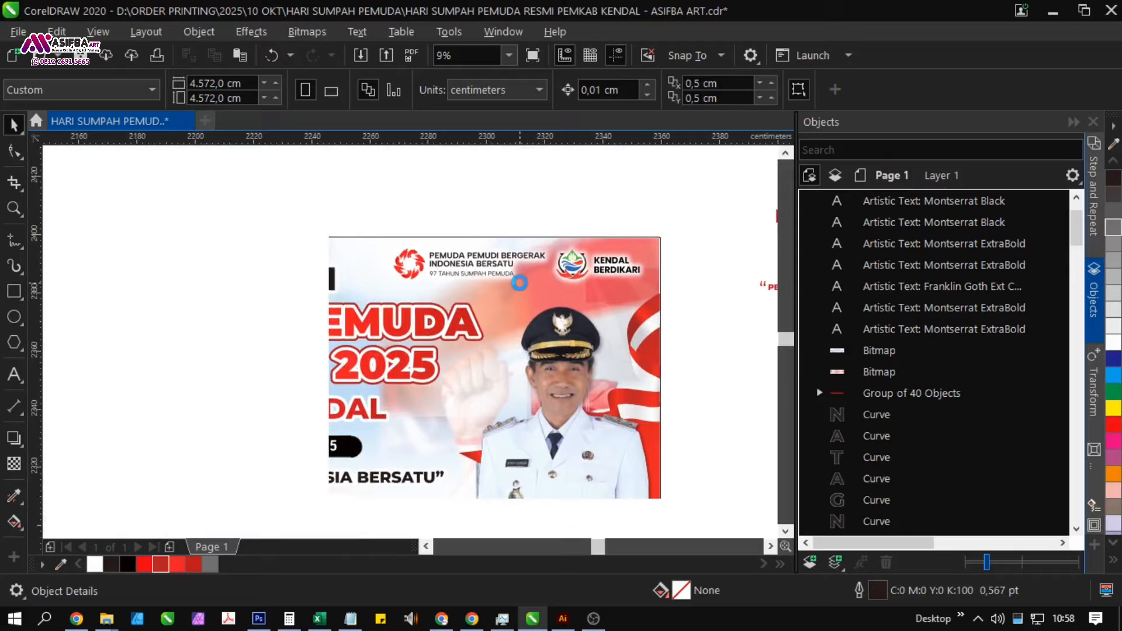
{"action": "left_click_drag", "start_coordinate": [241, 405], "coordinate": [268, 332]}
{"action": "left_click", "coordinate": [270, 332]}
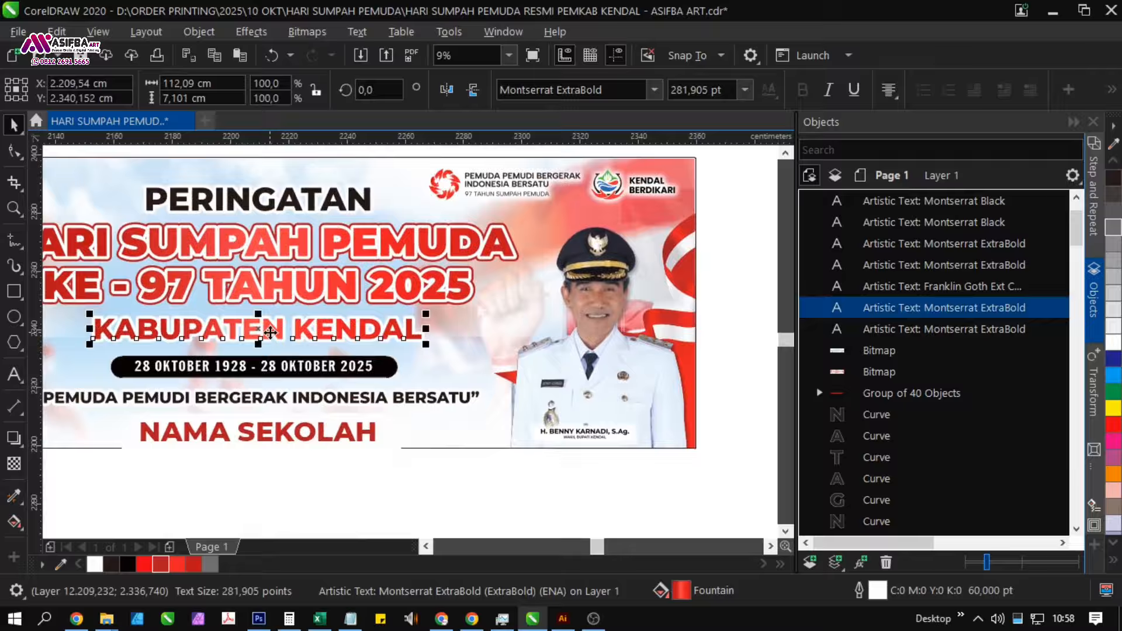
{"action": "scroll", "coordinate": [270, 332], "scroll_direction": "up", "scroll_amount": 1}
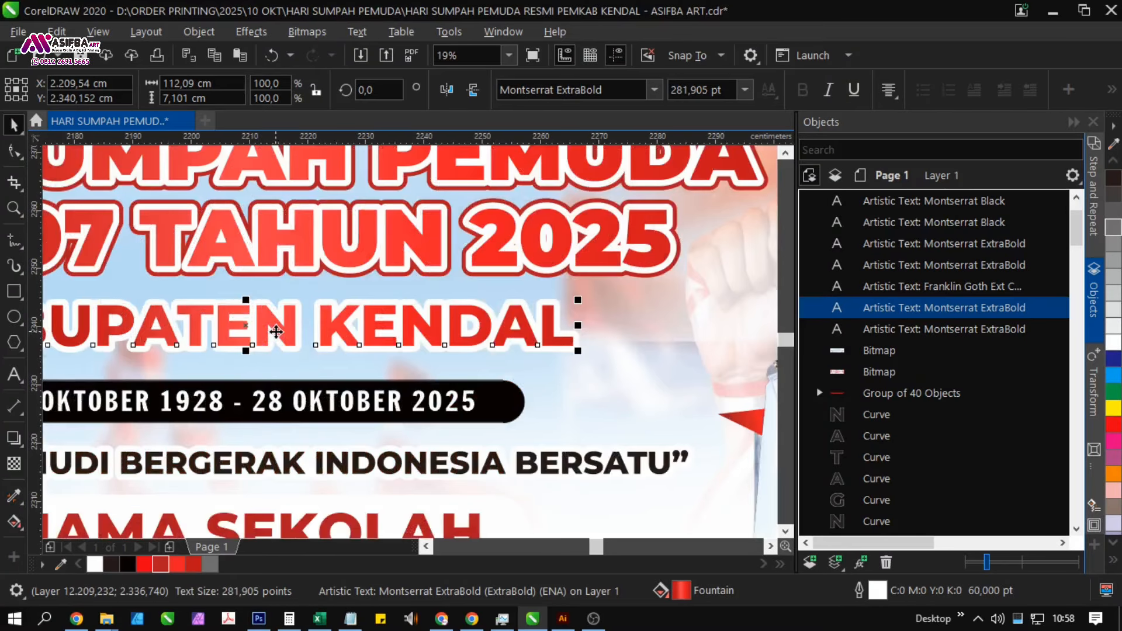
{"action": "left_click_drag", "start_coordinate": [276, 332], "coordinate": [276, 354]}
{"action": "right_click", "coordinate": [276, 354]}
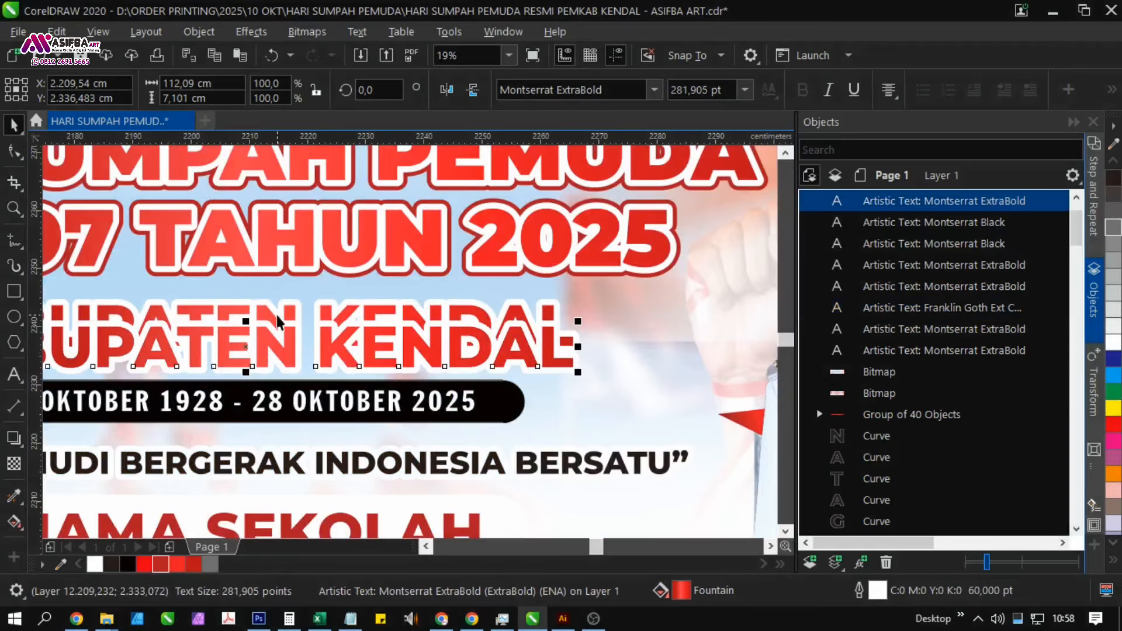
{"action": "left_click", "coordinate": [277, 314], "text": "shift"}
{"action": "key", "text": "t"}
{"action": "key", "text": "shift+Page_Up"}
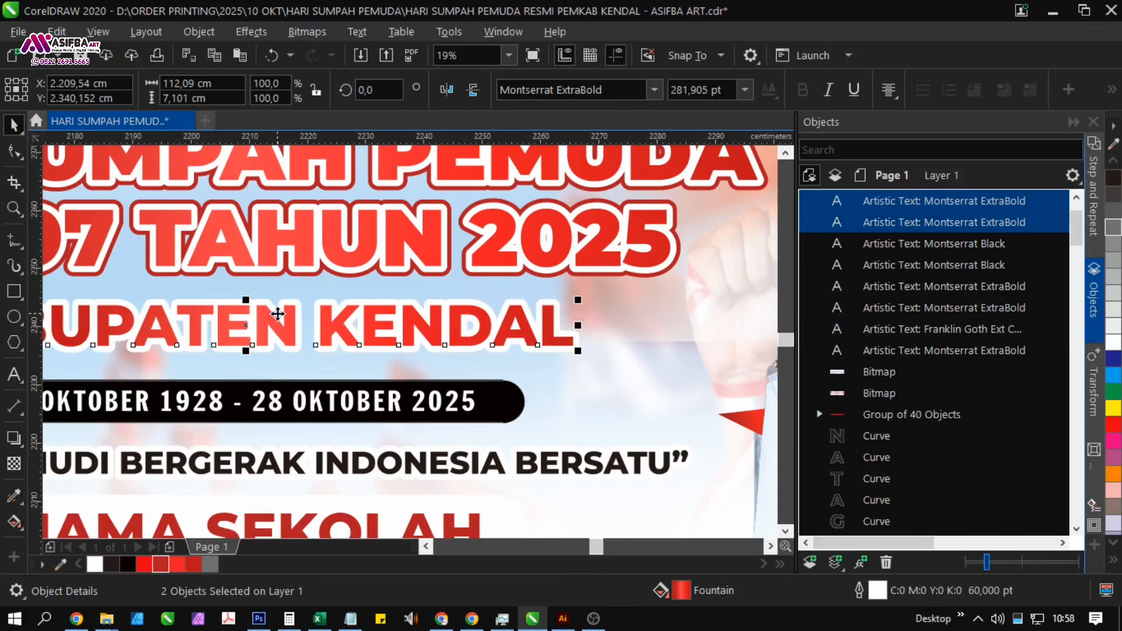
- Set the white outline width of the front KABUPATEN KENDAL copy to 40 pt
{"action": "left_click", "coordinate": [937, 199]}
{"action": "key", "text": "F12"}
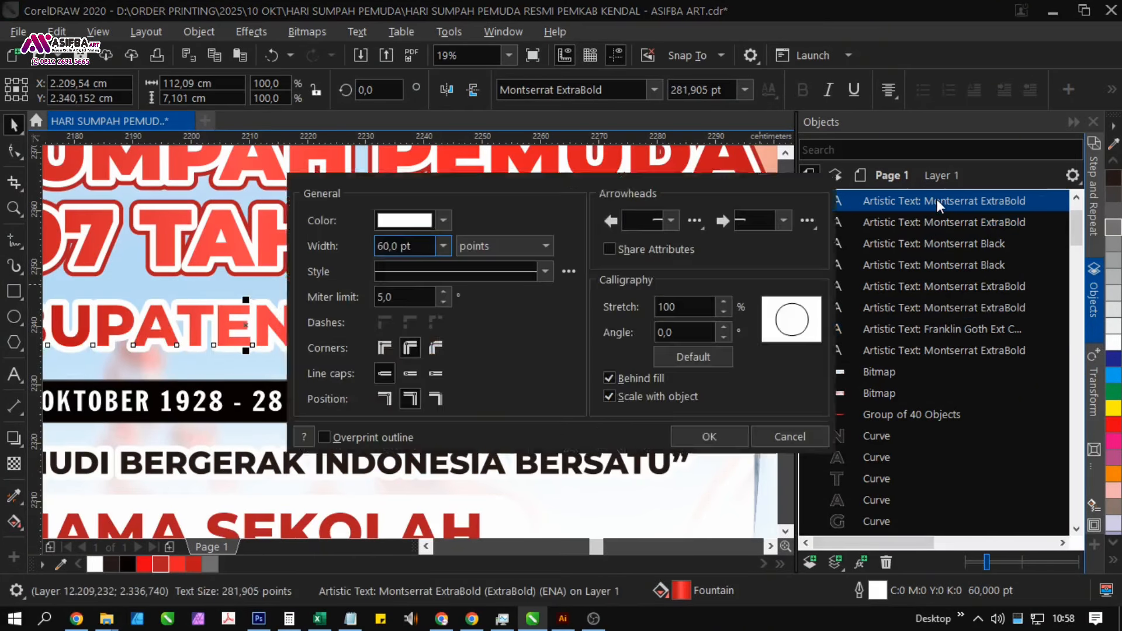
{"action": "type", "text": "40"}
{"action": "key", "text": "Return"}
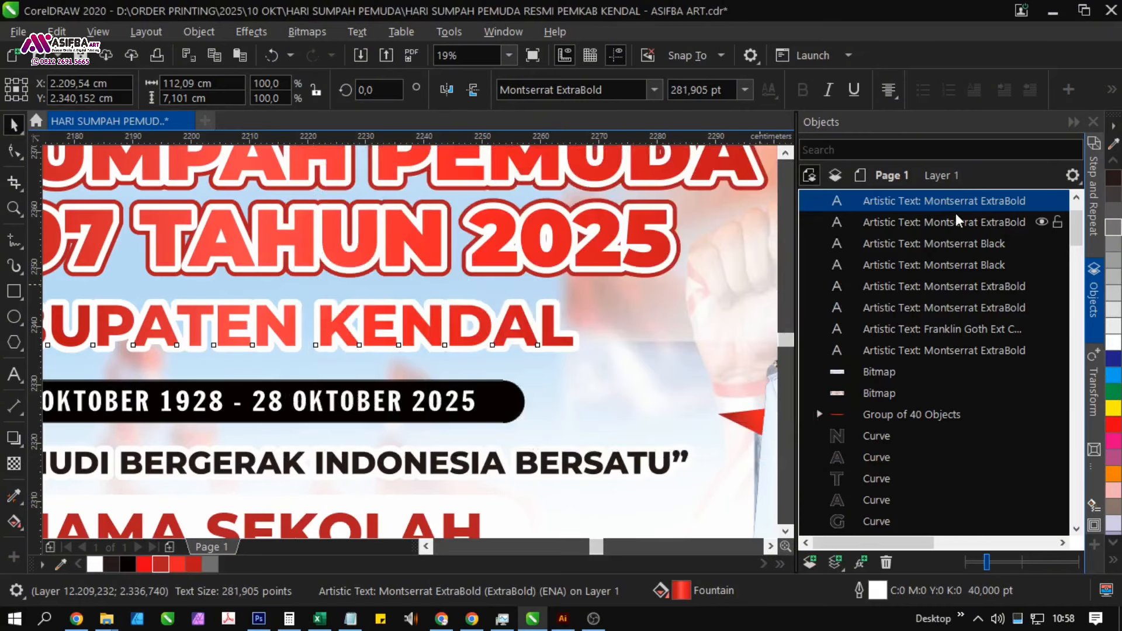
- Recolour the outline of the rear KABUPATEN KENDAL copy to dark red C33 M100 Y100 K2 and deselect it
{"action": "left_click", "coordinate": [962, 223]}
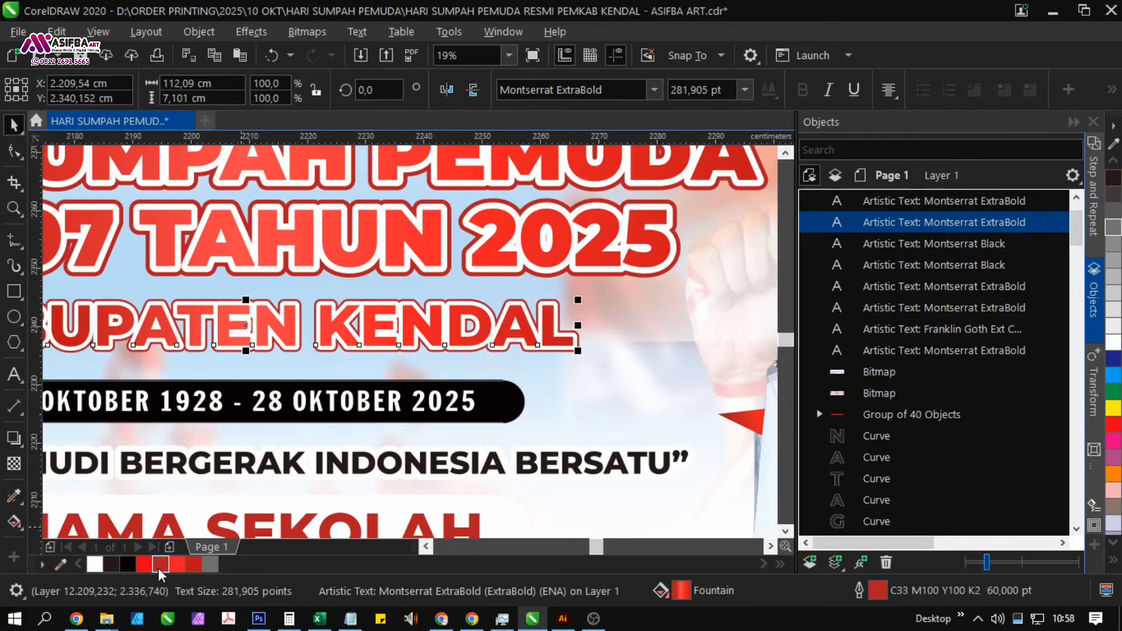
{"action": "scroll", "coordinate": [338, 283], "scroll_direction": "down", "scroll_amount": 2}
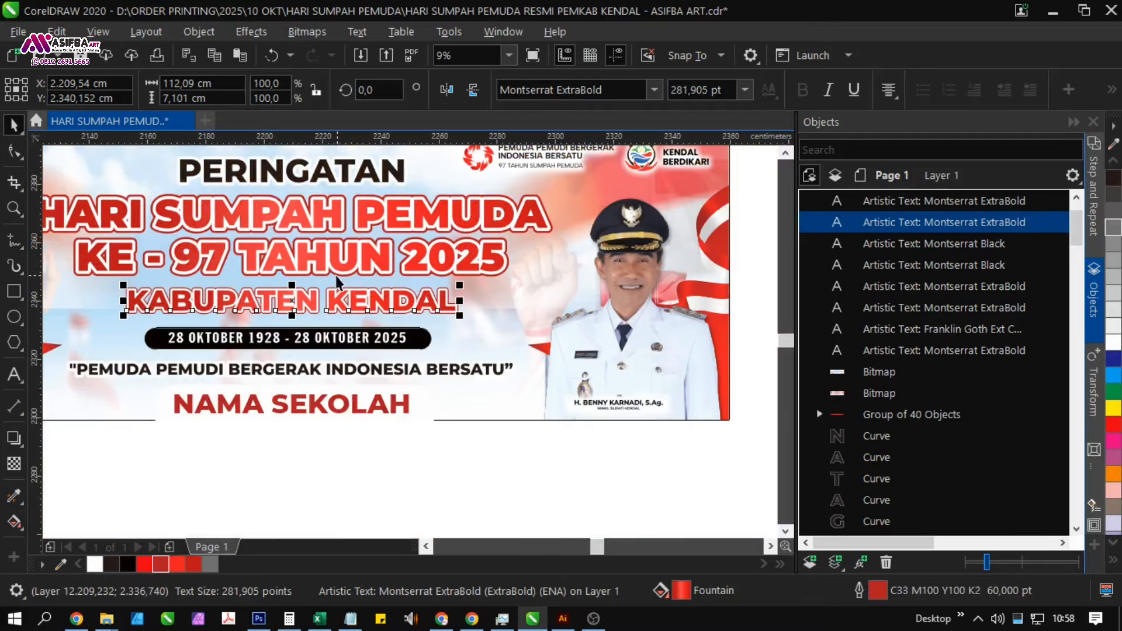
{"action": "left_click", "coordinate": [321, 458]}
- Copy the red gradient fill and white outline from the KABUPATEN KENDAL heading to the slogan with the Attributes Eyedropper
{"action": "left_click_drag", "start_coordinate": [406, 272], "coordinate": [412, 343]}
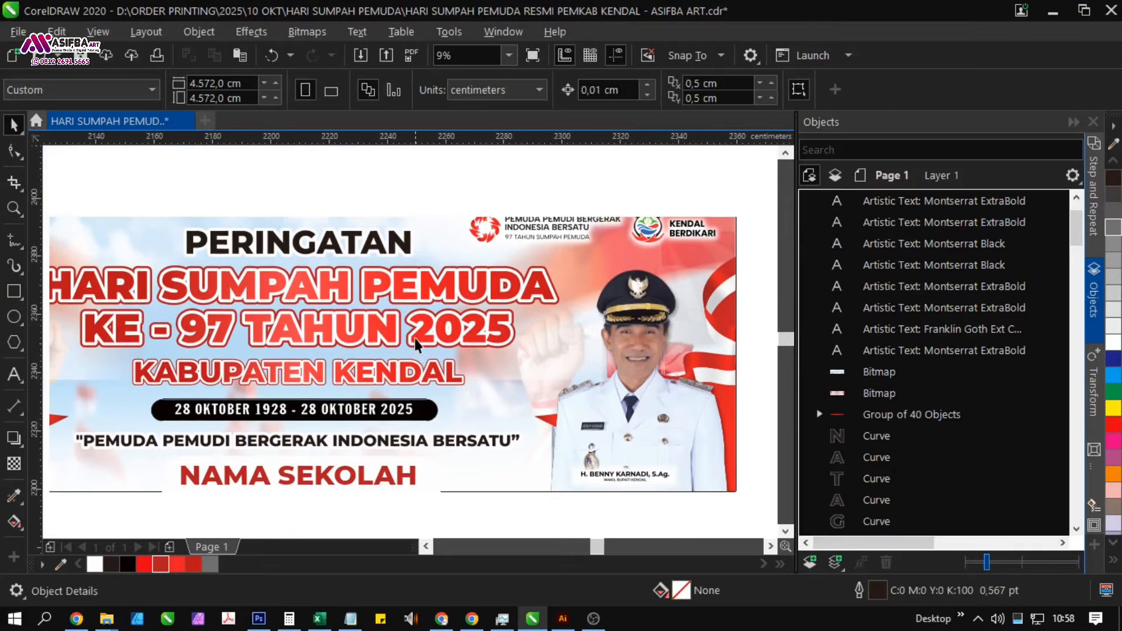
{"action": "left_click_drag", "start_coordinate": [366, 392], "coordinate": [251, 337]}
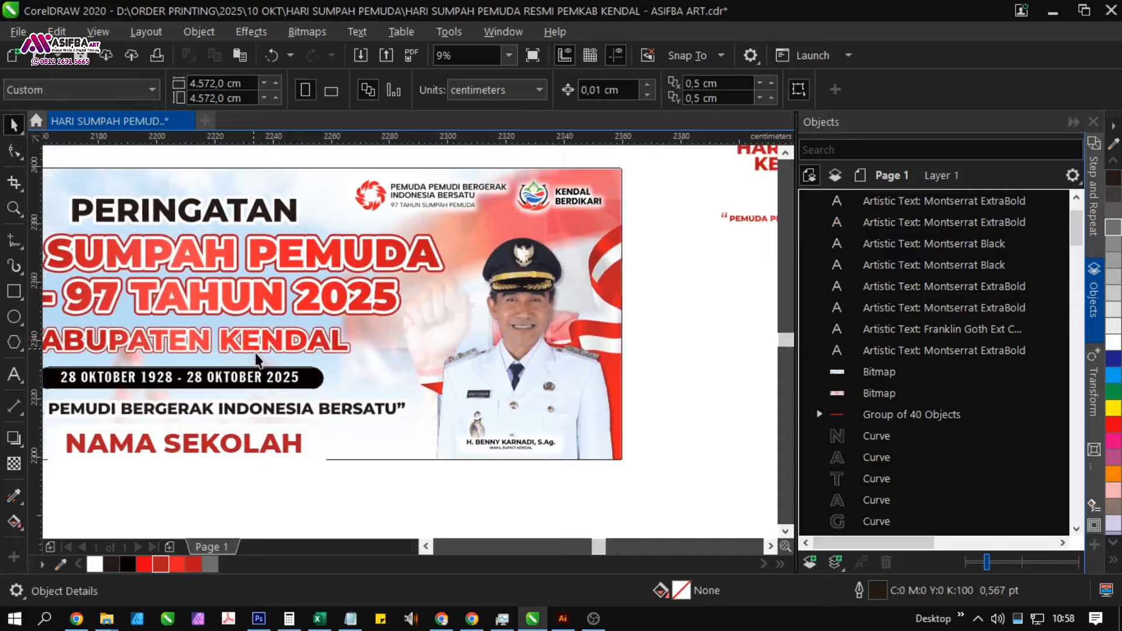
{"action": "scroll", "coordinate": [256, 359], "scroll_direction": "down", "scroll_amount": 1}
{"action": "scroll", "coordinate": [135, 418], "scroll_direction": "up", "scroll_amount": 3}
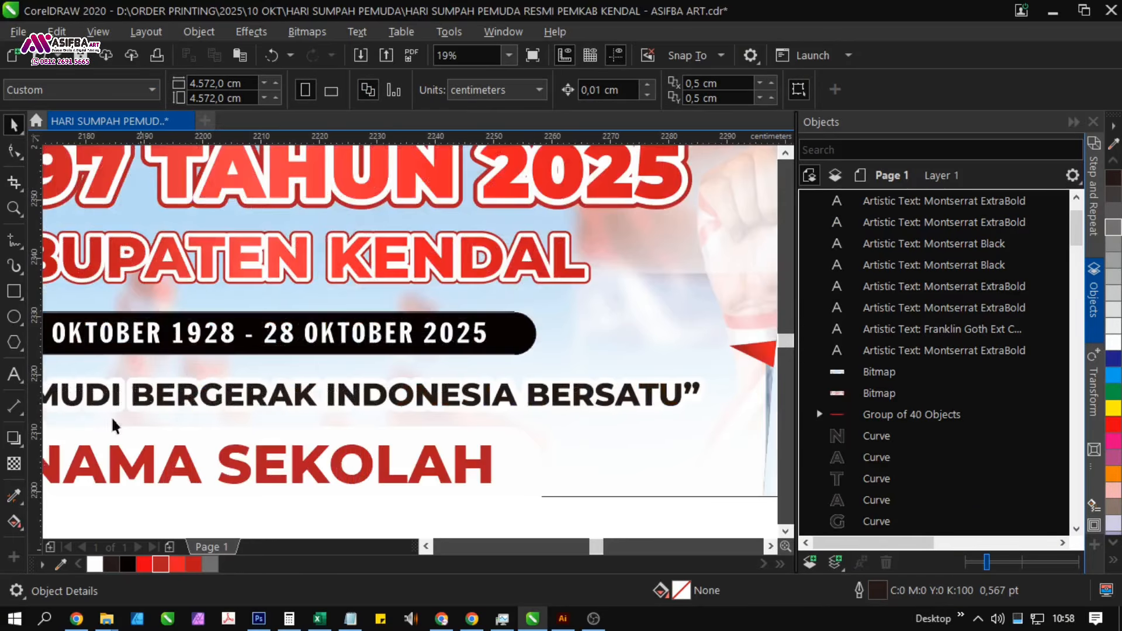
{"action": "left_click", "coordinate": [14, 496]}
{"action": "left_click", "coordinate": [156, 269]}
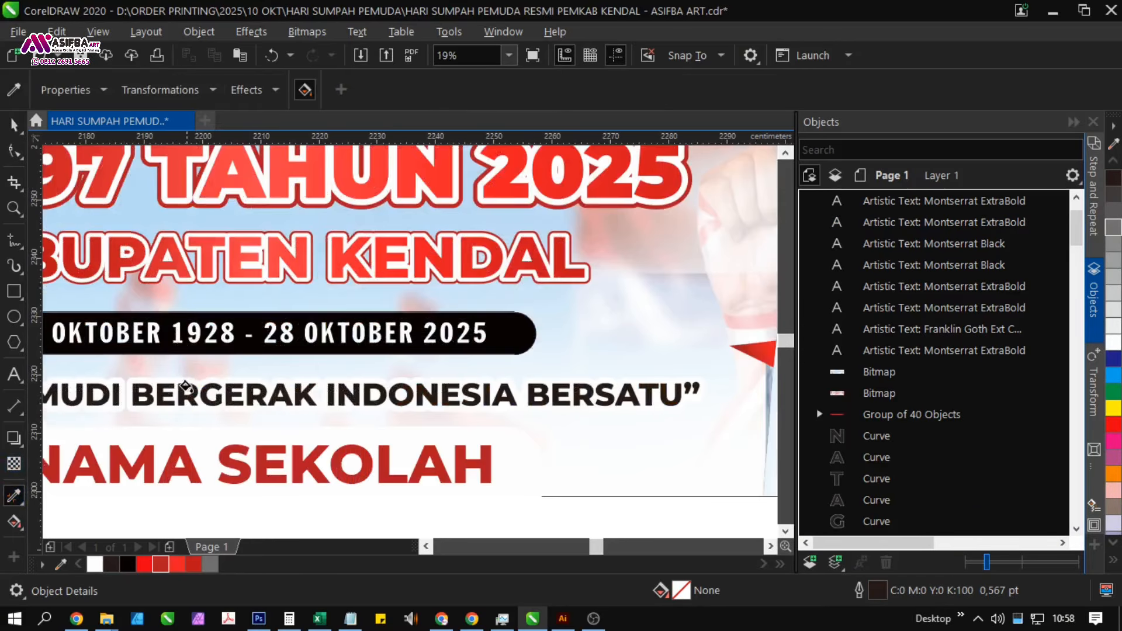
{"action": "left_click", "coordinate": [184, 395]}
{"action": "left_click_drag", "start_coordinate": [335, 358], "coordinate": [353, 259]}
{"action": "key", "text": "space"}
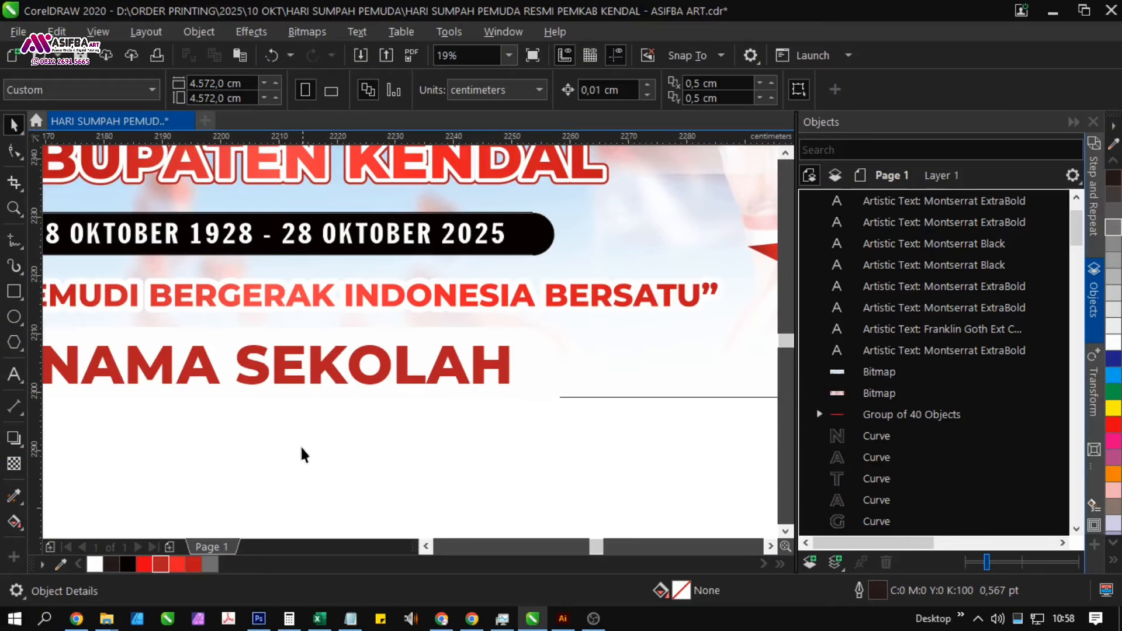
- Set the slogan's white outline width to 25 pt and deselect it
{"action": "left_click", "coordinate": [302, 300]}
{"action": "key", "text": "F12"}
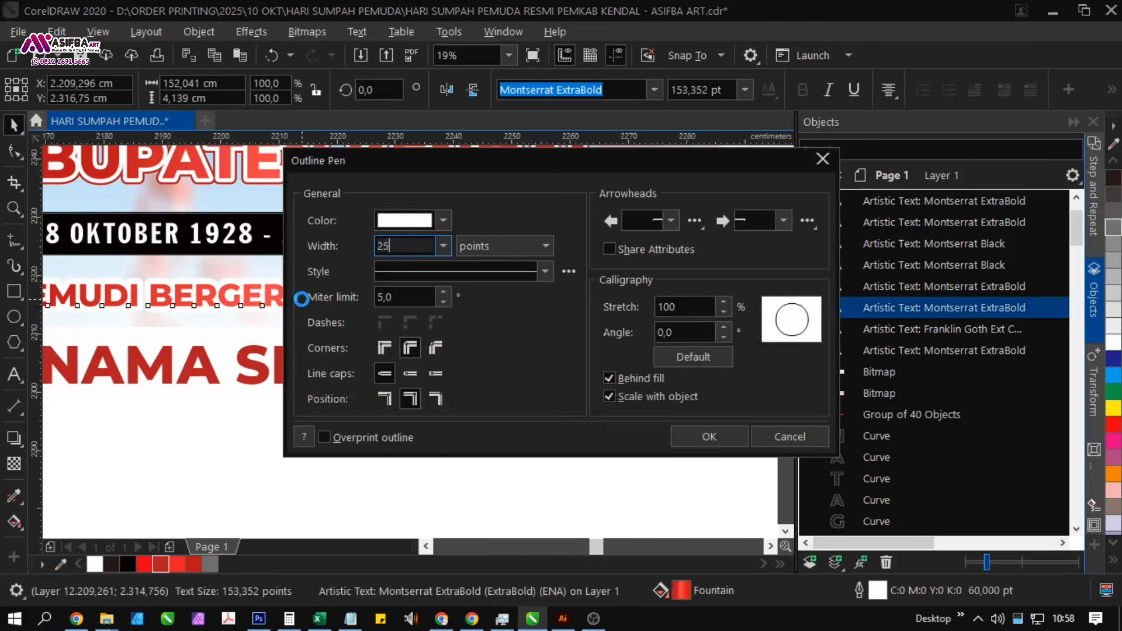
{"action": "key", "text": "Return"}
{"action": "scroll", "coordinate": [426, 315], "scroll_direction": "down", "scroll_amount": 2}
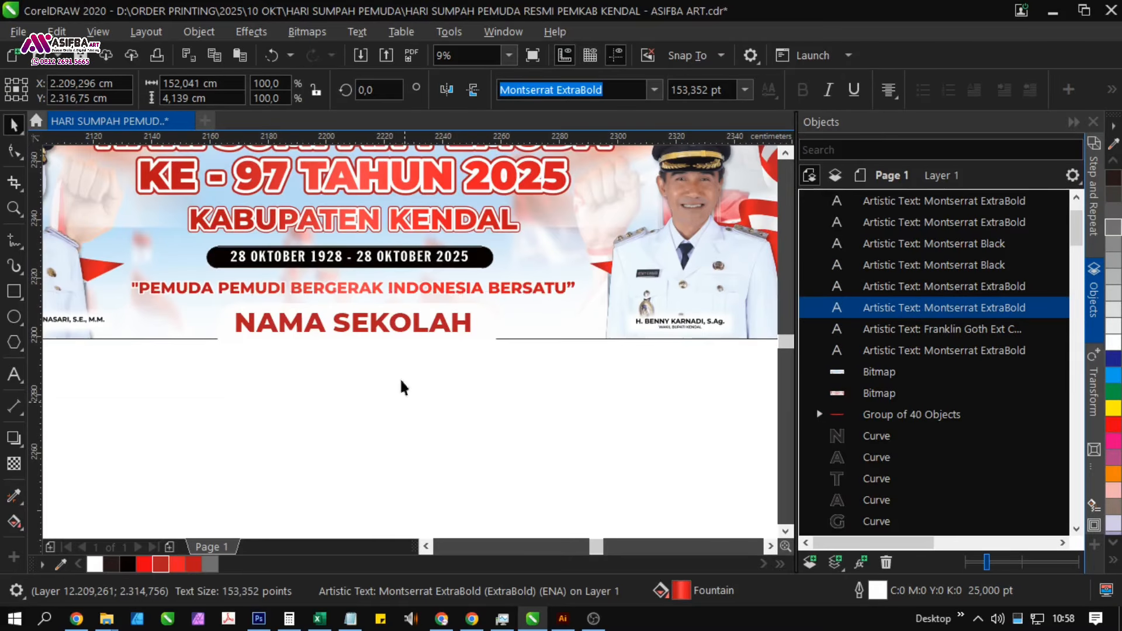
{"action": "left_click", "coordinate": [401, 389]}
- Duplicate the slogan, align the copy exactly over the original and bring both to the front
{"action": "scroll", "coordinate": [376, 293], "scroll_direction": "up", "scroll_amount": 2}
{"action": "left_click", "coordinate": [377, 288]}
{"action": "scroll", "coordinate": [377, 287], "scroll_direction": "up", "scroll_amount": 3}
{"action": "scroll", "coordinate": [377, 285], "scroll_direction": "down", "scroll_amount": 1}
{"action": "scroll", "coordinate": [377, 284], "scroll_direction": "up", "scroll_amount": 1}
{"action": "left_click_drag", "start_coordinate": [375, 276], "coordinate": [371, 267]}
{"action": "right_click", "coordinate": [370, 268]}
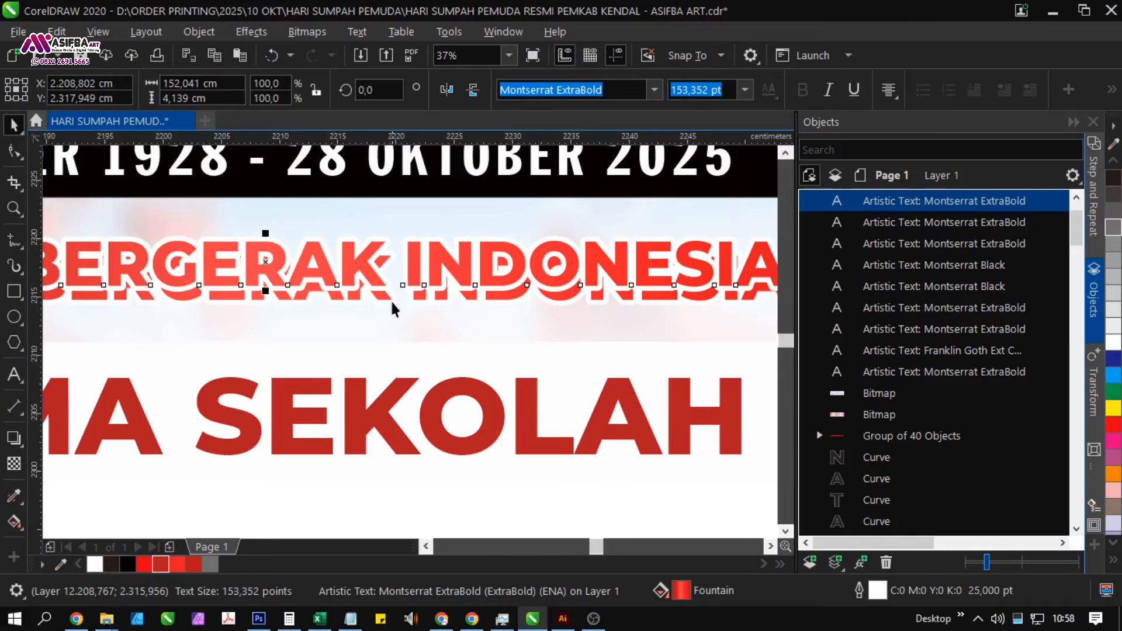
{"action": "left_click", "coordinate": [393, 301], "text": "shift"}
{"action": "key", "text": "c"}
{"action": "key", "text": "shift+PageUp"}
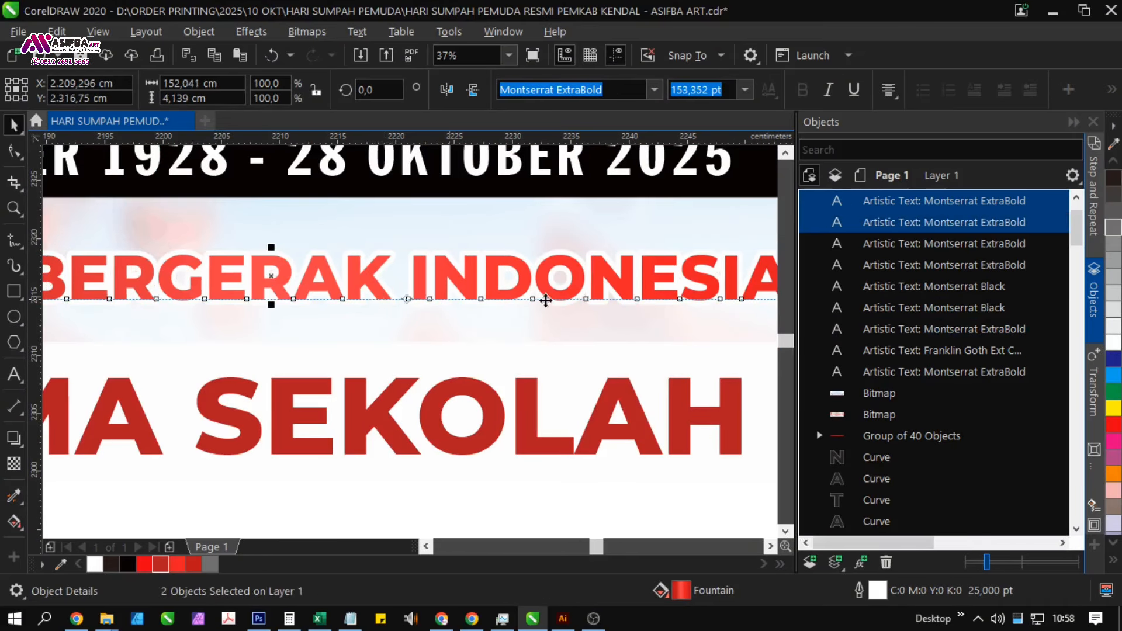
- Give the rear slogan copy a 60% black outline after trying 80%, and offset it about 0.2 cm down and to the right
{"action": "left_click", "coordinate": [965, 223]}
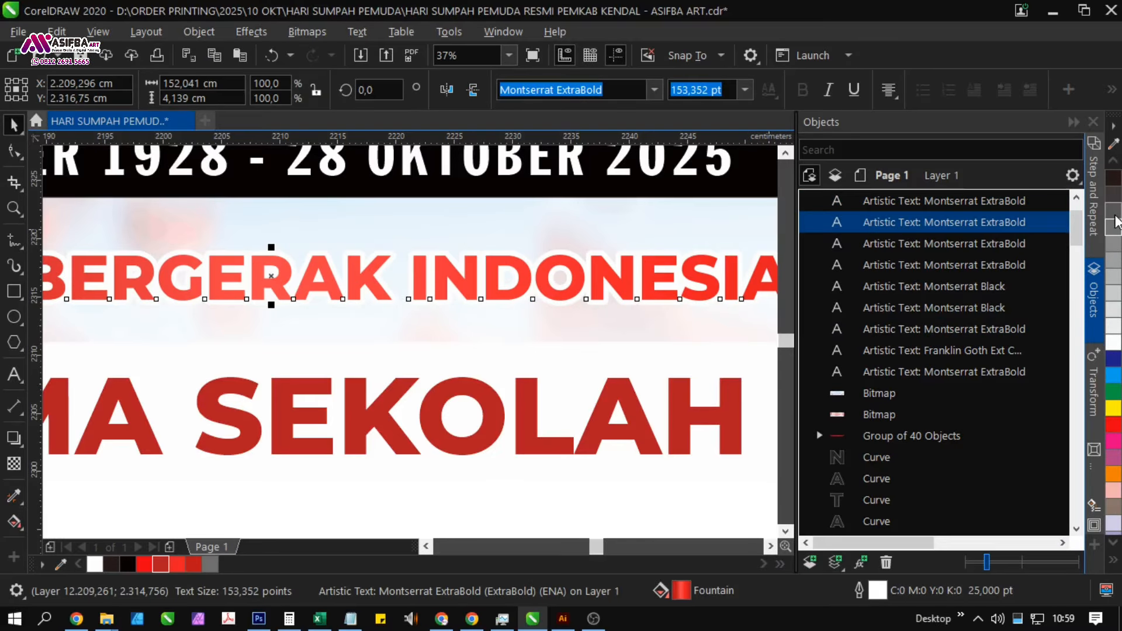
{"action": "scroll", "coordinate": [276, 282], "scroll_direction": "up", "scroll_amount": 4}
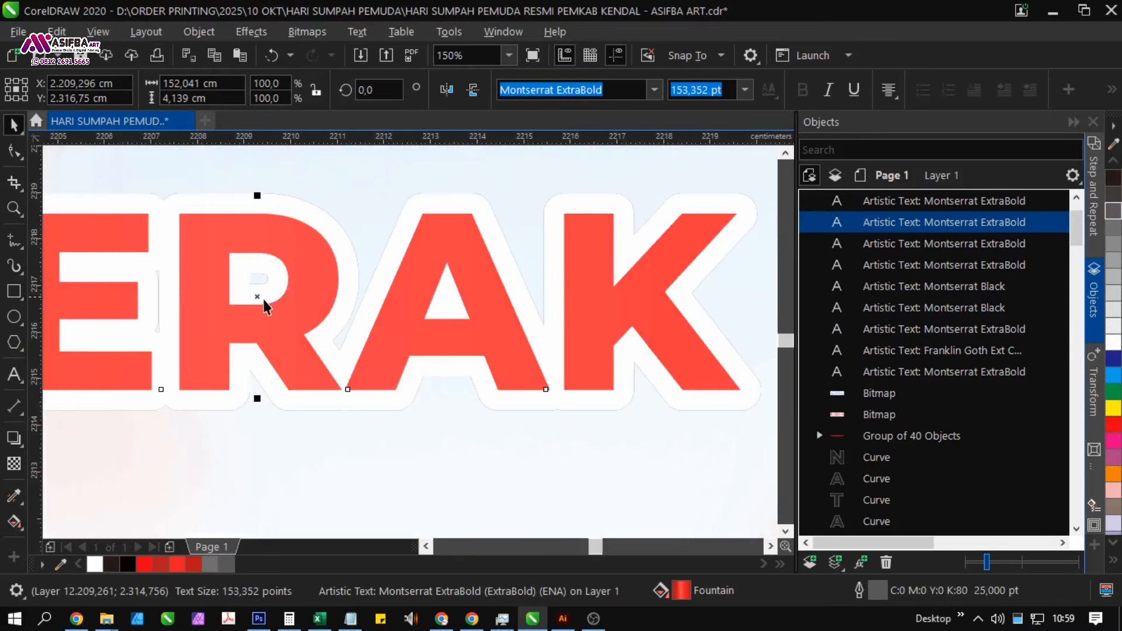
{"action": "left_click_drag", "start_coordinate": [263, 296], "coordinate": [269, 306]}
{"action": "scroll", "coordinate": [286, 305], "scroll_direction": "down", "scroll_amount": 6}
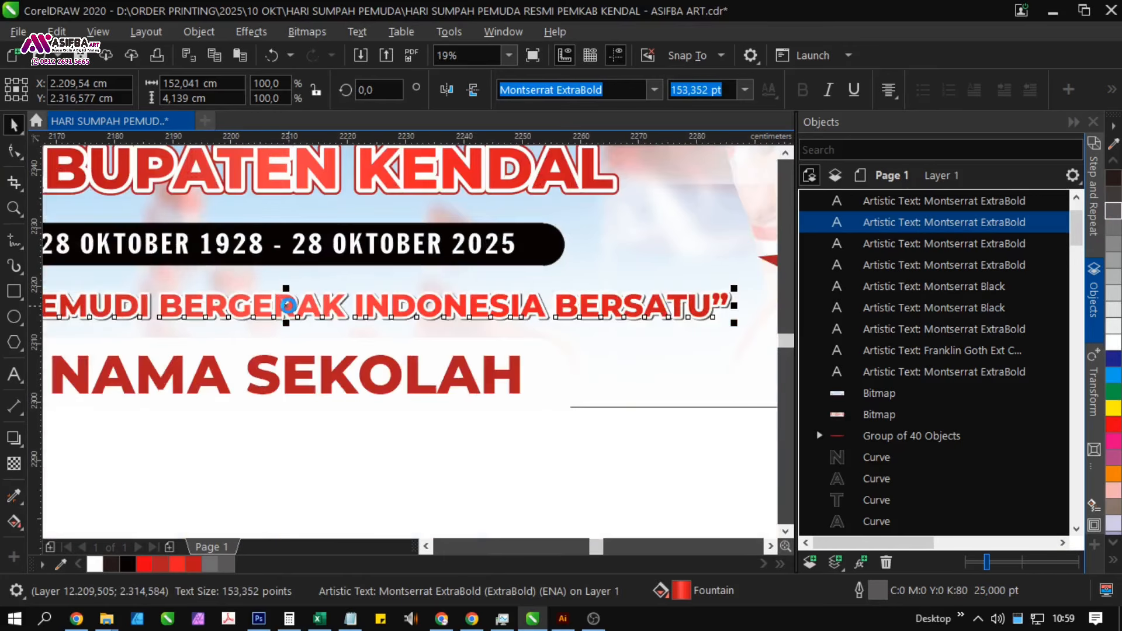
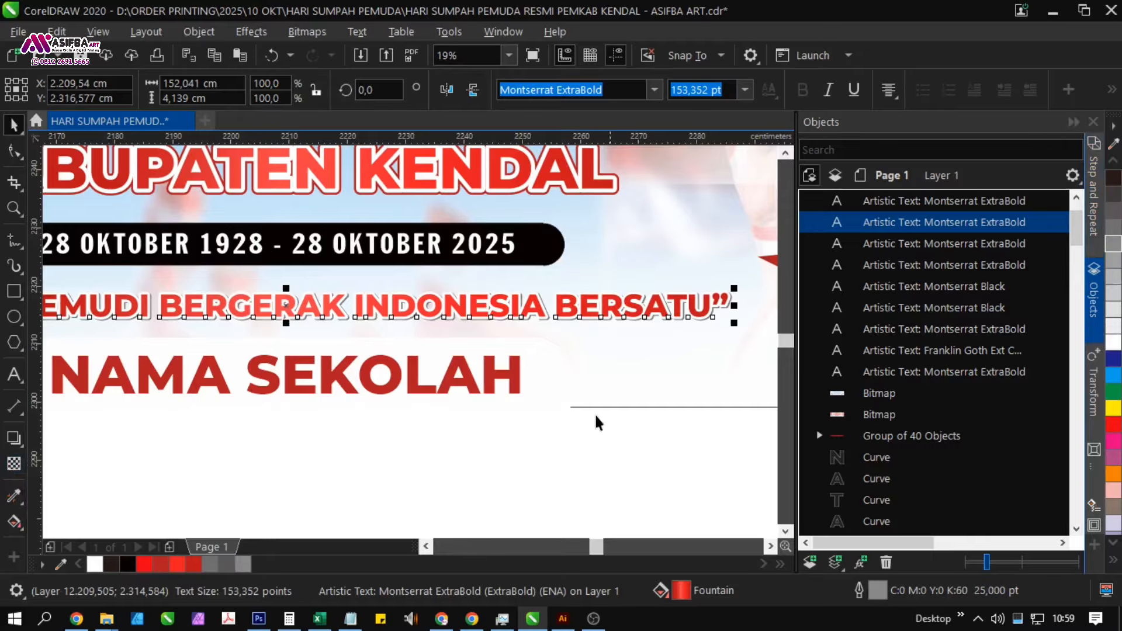
{"action": "left_click", "coordinate": [481, 478]}
{"action": "scroll", "coordinate": [480, 479], "scroll_direction": "down", "scroll_amount": 2}
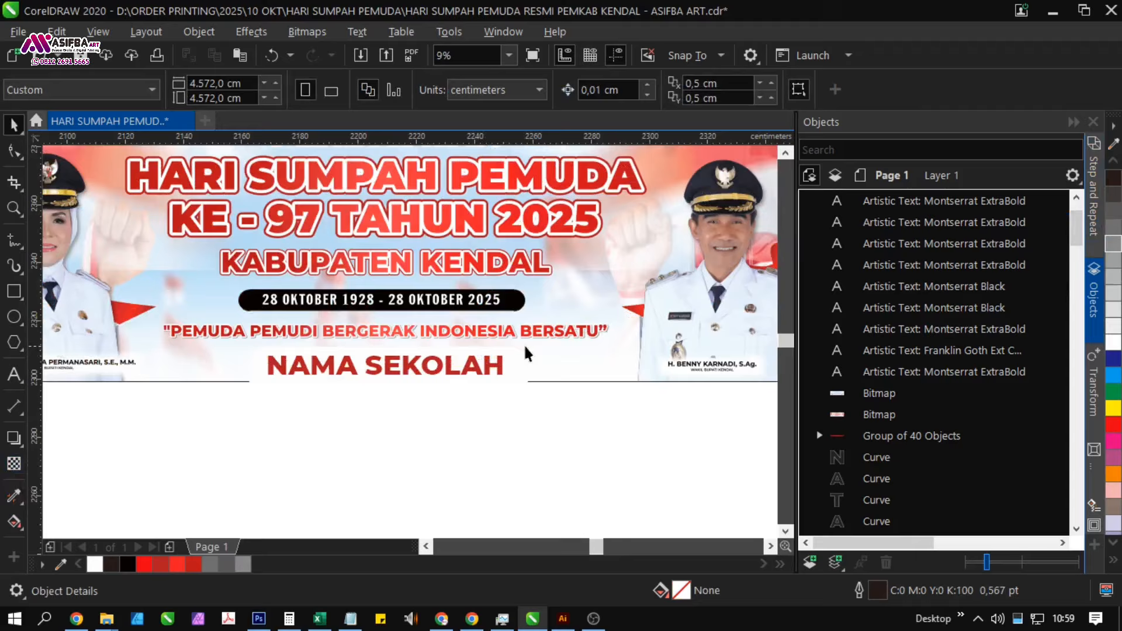
{"action": "scroll", "coordinate": [388, 345], "scroll_direction": "down", "scroll_amount": 2}
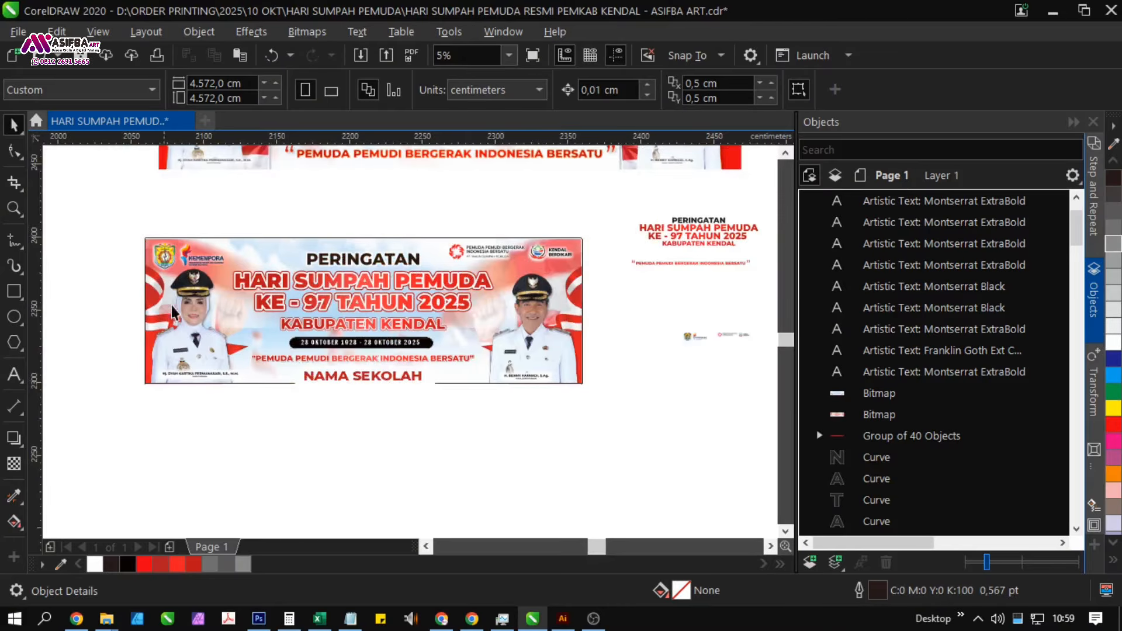
{"action": "scroll", "coordinate": [183, 262], "scroll_direction": "up", "scroll_amount": 2}
{"action": "scroll", "coordinate": [172, 256], "scroll_direction": "down", "scroll_amount": 2}
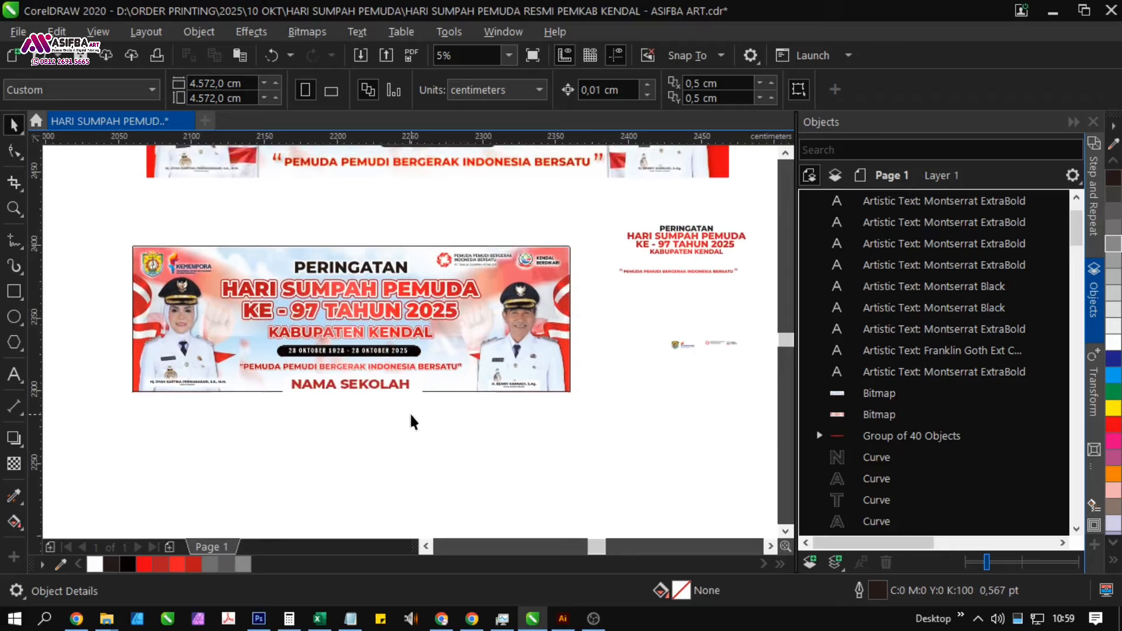
{"action": "scroll", "coordinate": [412, 408], "scroll_direction": "up", "scroll_amount": 4}
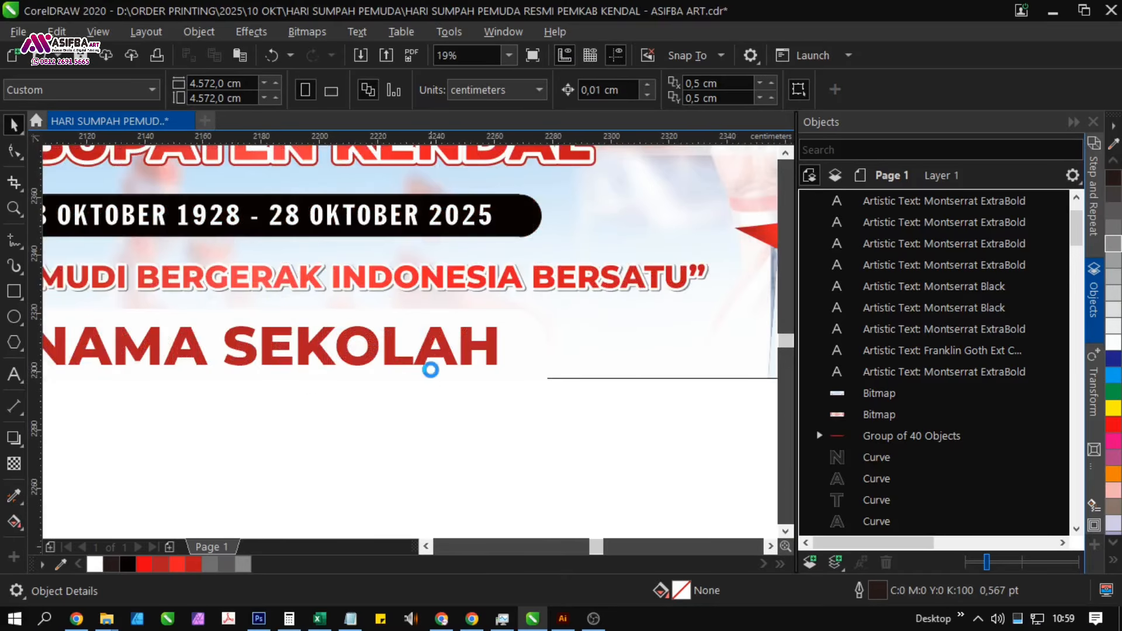
{"action": "scroll", "coordinate": [431, 369], "scroll_direction": "down", "scroll_amount": 4}
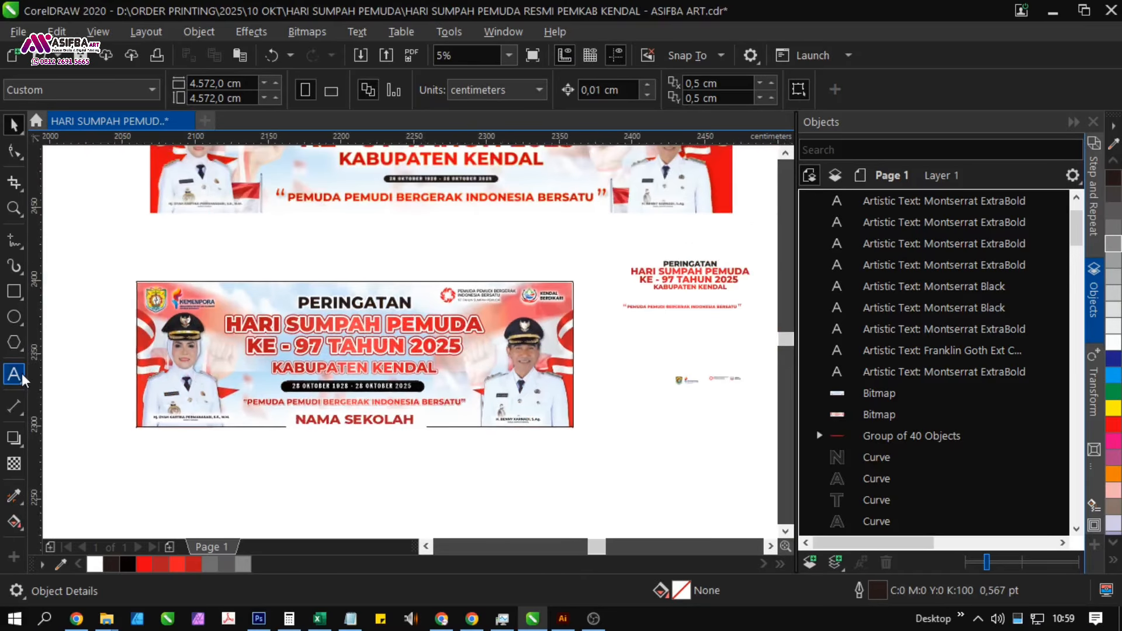
- Add a bold Arial size label "300 X 100 CM" above the banner's upper-left corner, enlarged to about 44 cm wide
{"action": "left_click", "coordinate": [13, 374]}
{"action": "left_click", "coordinate": [146, 267]}
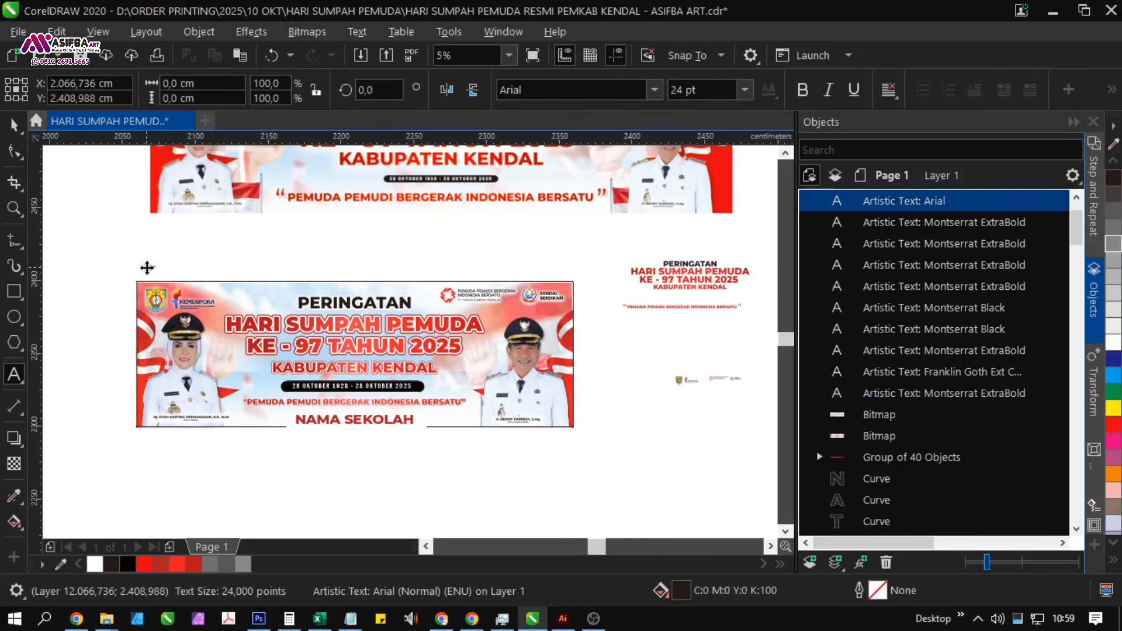
{"action": "left_click", "coordinate": [14, 125]}
{"action": "scroll", "coordinate": [162, 285], "scroll_direction": "up", "scroll_amount": 1}
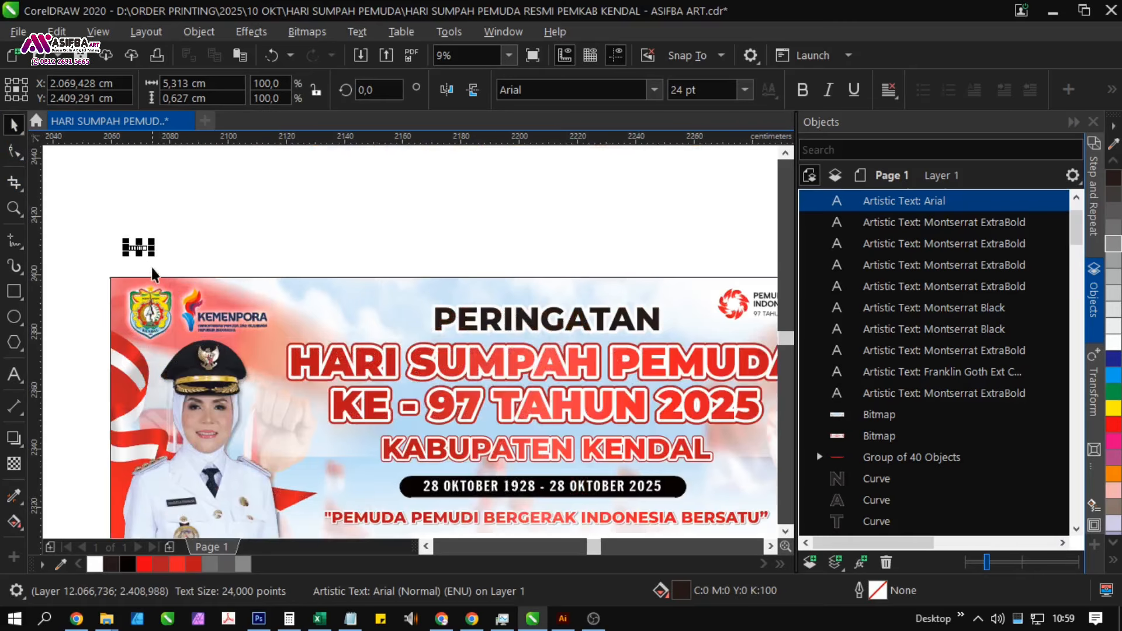
{"action": "left_click_drag", "start_coordinate": [155, 254], "coordinate": [264, 266]}
{"action": "left_click", "coordinate": [803, 90]}
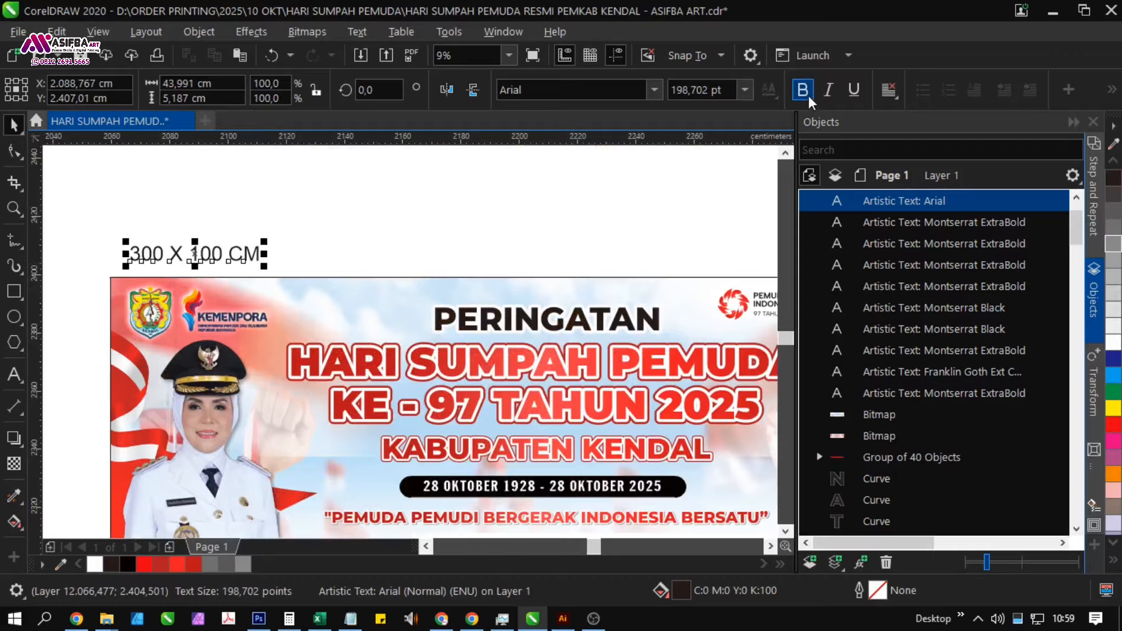
{"action": "left_click", "coordinate": [433, 229]}
{"action": "scroll", "coordinate": [367, 222], "scroll_direction": "down", "scroll_amount": 1}
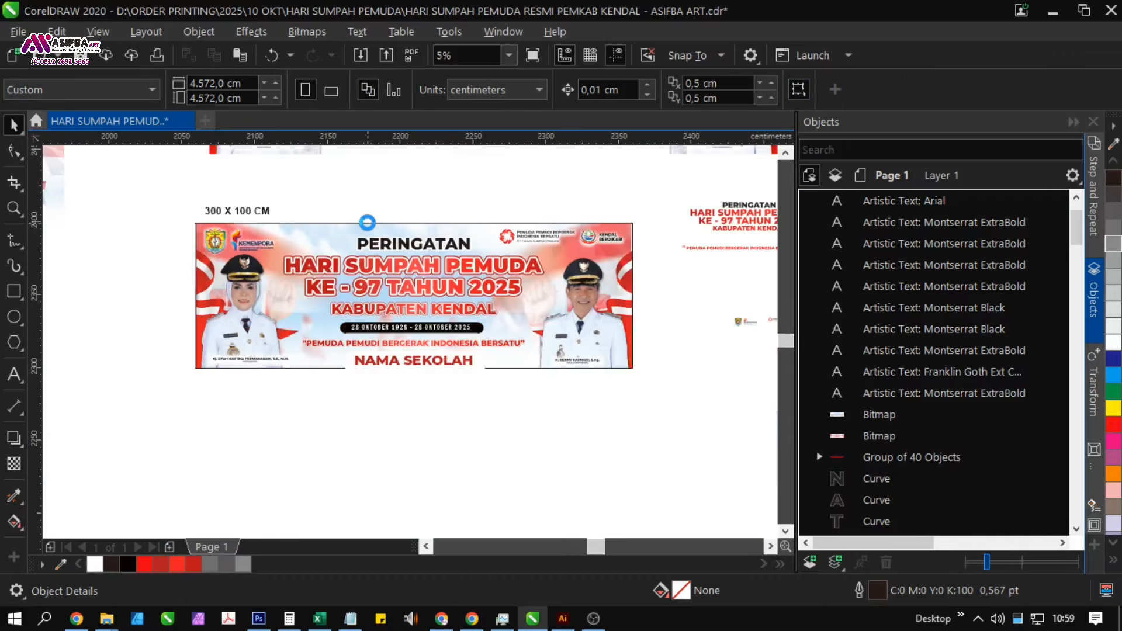
- Duplicate the banner's PowerClip background directly below the banner and place a second copy to the right of the first
{"action": "left_click", "coordinate": [339, 239]}
{"action": "left_click_drag", "start_coordinate": [339, 238], "coordinate": [248, 307]}
{"action": "scroll", "coordinate": [335, 196], "scroll_direction": "down", "scroll_amount": 2}
{"action": "left_click_drag", "start_coordinate": [242, 312], "coordinate": [511, 304]}
- Extract the contents of the right-hand PowerClip background copy and deselect them
{"action": "right_click", "coordinate": [511, 304]}
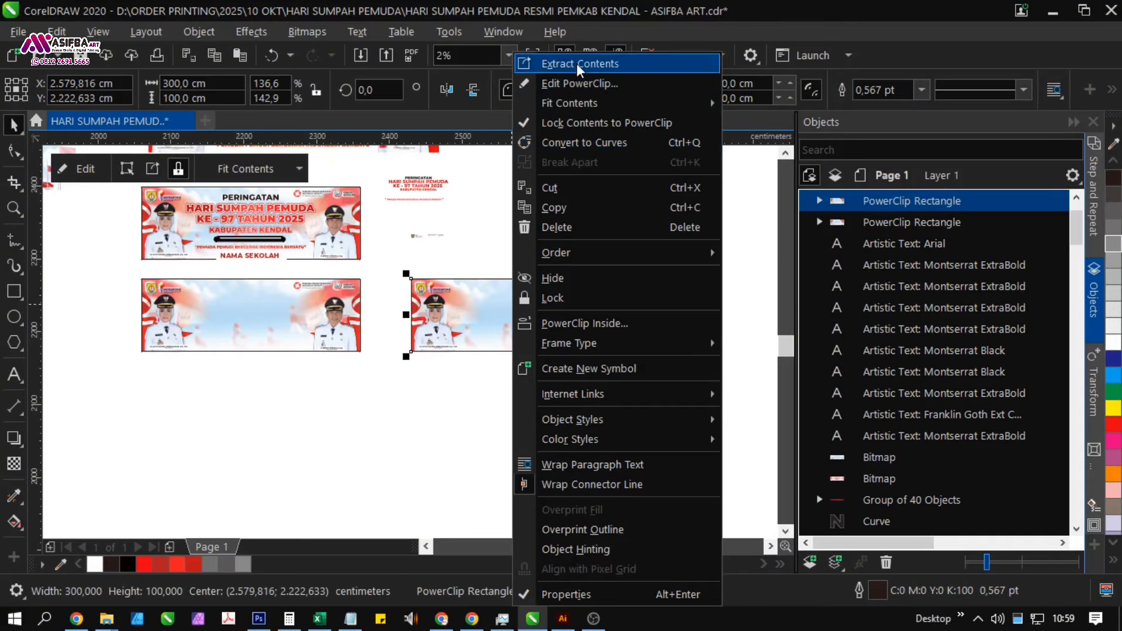
{"action": "left_click", "coordinate": [548, 64]}
{"action": "left_click", "coordinate": [593, 250]}
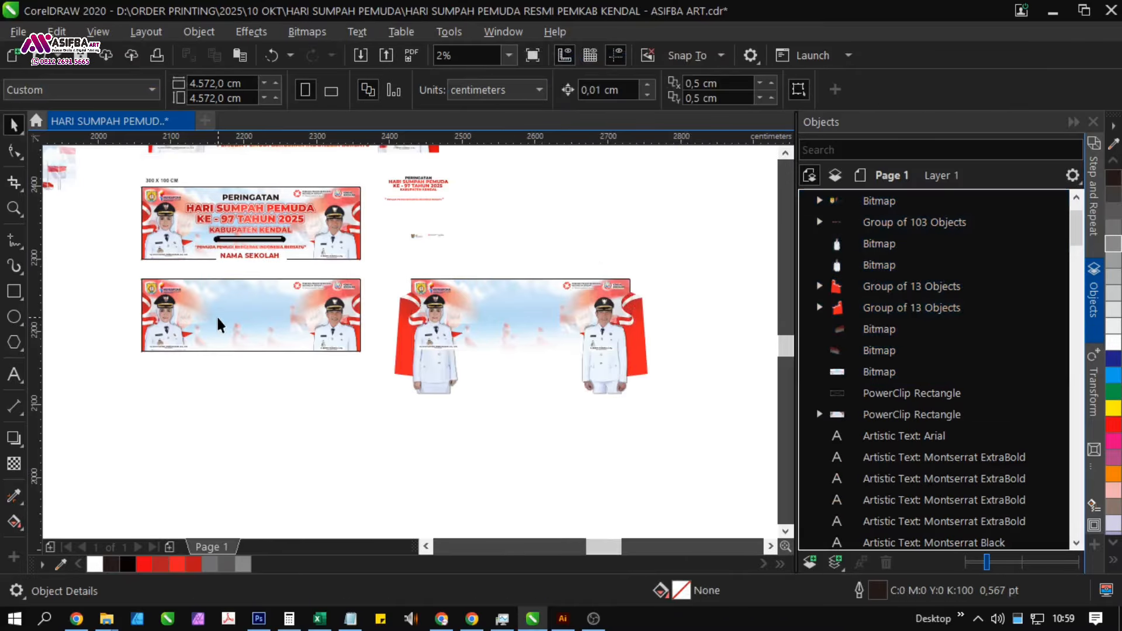
- Set the width of the background copy directly below the finished banner to 400 cm
{"action": "left_click", "coordinate": [215, 314]}
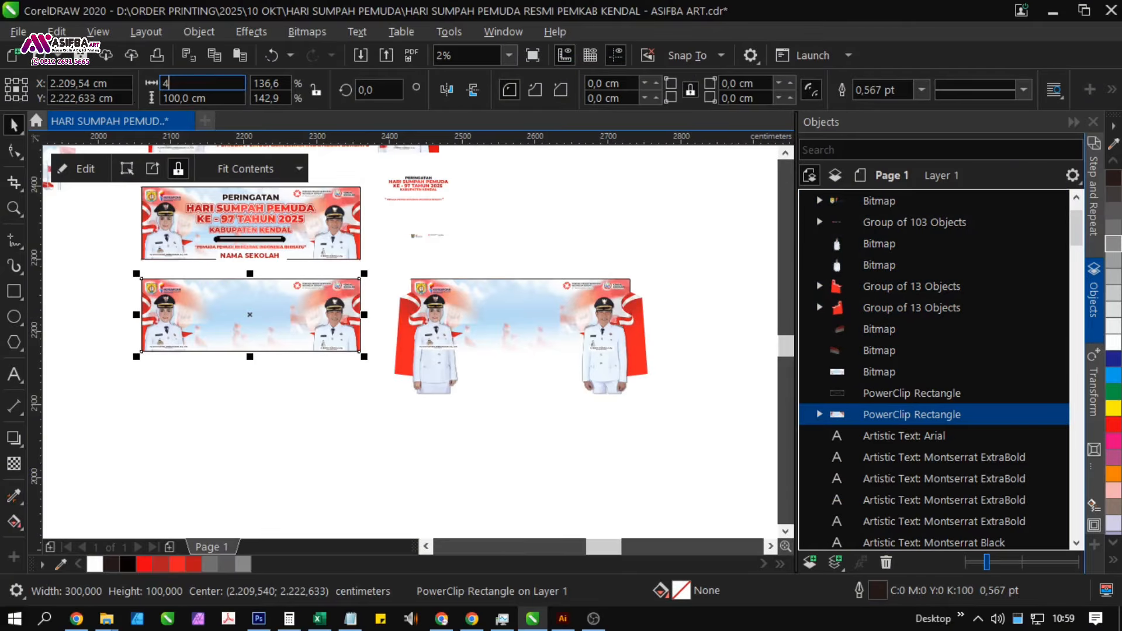
{"action": "left_click_drag", "start_coordinate": [234, 320], "coordinate": [406, 307]}
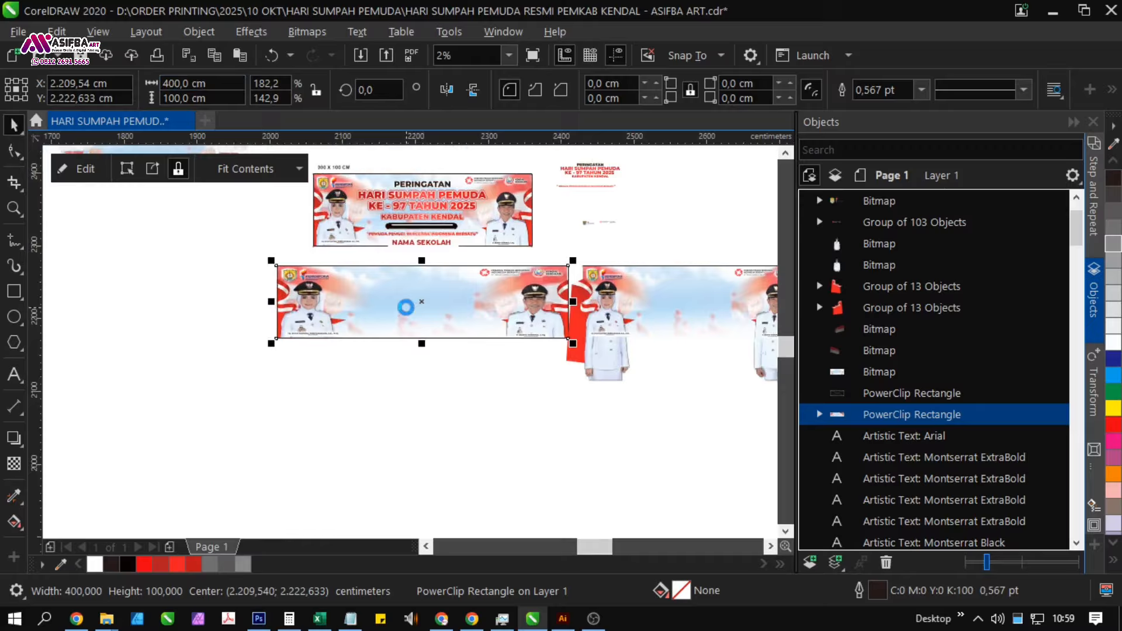
{"action": "left_click_drag", "start_coordinate": [509, 395], "coordinate": [114, 397]}
{"action": "left_click", "coordinate": [420, 442]}
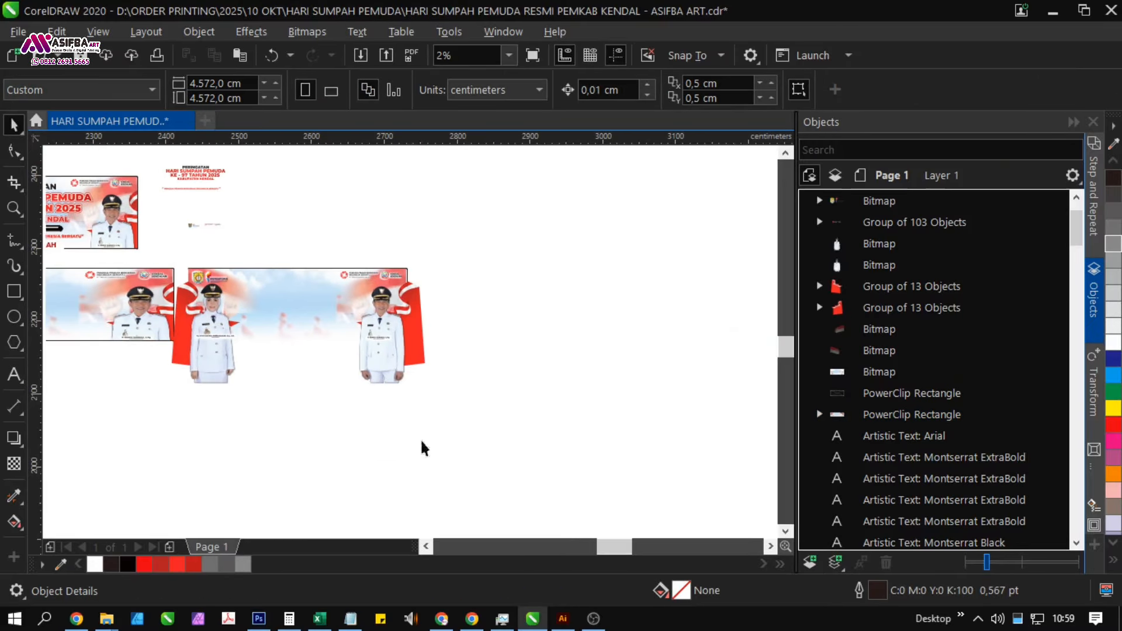
- Move all the extracted background contents about 160 cm to the right, clear of the 400 cm background
{"action": "left_click_drag", "start_coordinate": [162, 244], "coordinate": [159, 238]}
{"action": "left_click_drag", "start_coordinate": [251, 300], "coordinate": [351, 343]}
{"action": "left_click", "coordinate": [295, 401]}
{"action": "left_click_drag", "start_coordinate": [142, 365], "coordinate": [416, 363]}
{"action": "left_click", "coordinate": [376, 322]}
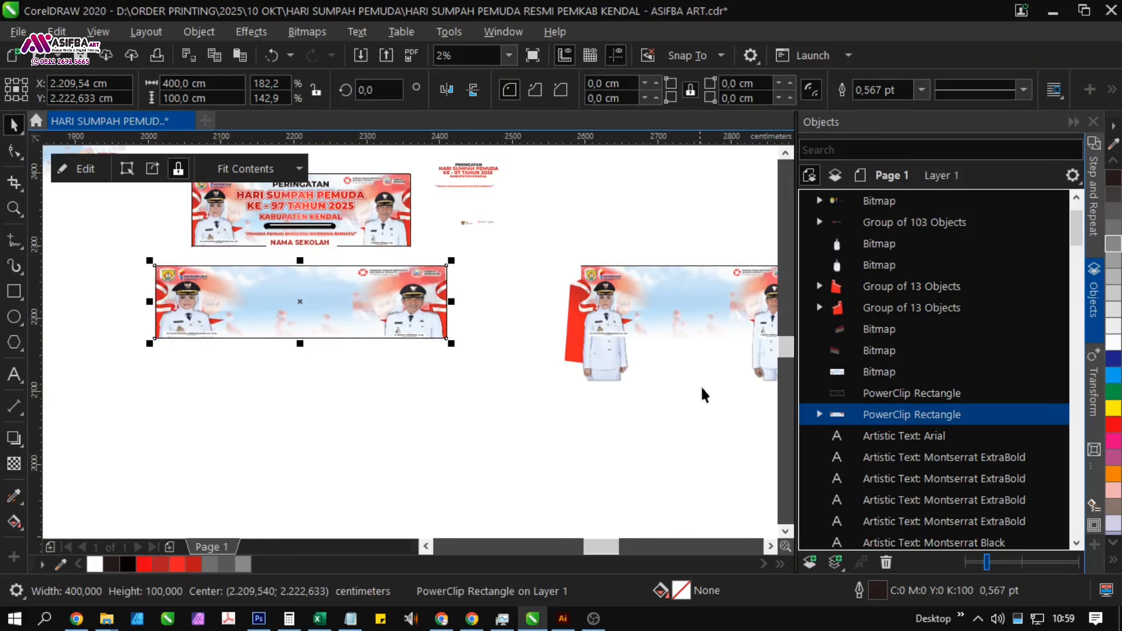
- Delete both official portraits and both red-and-white flag groups from inside the 400 cm PowerClip background
{"action": "left_click", "coordinate": [820, 415]}
{"action": "scroll", "coordinate": [923, 444], "scroll_direction": "down", "scroll_amount": 2}
{"action": "left_click", "coordinate": [898, 351]}
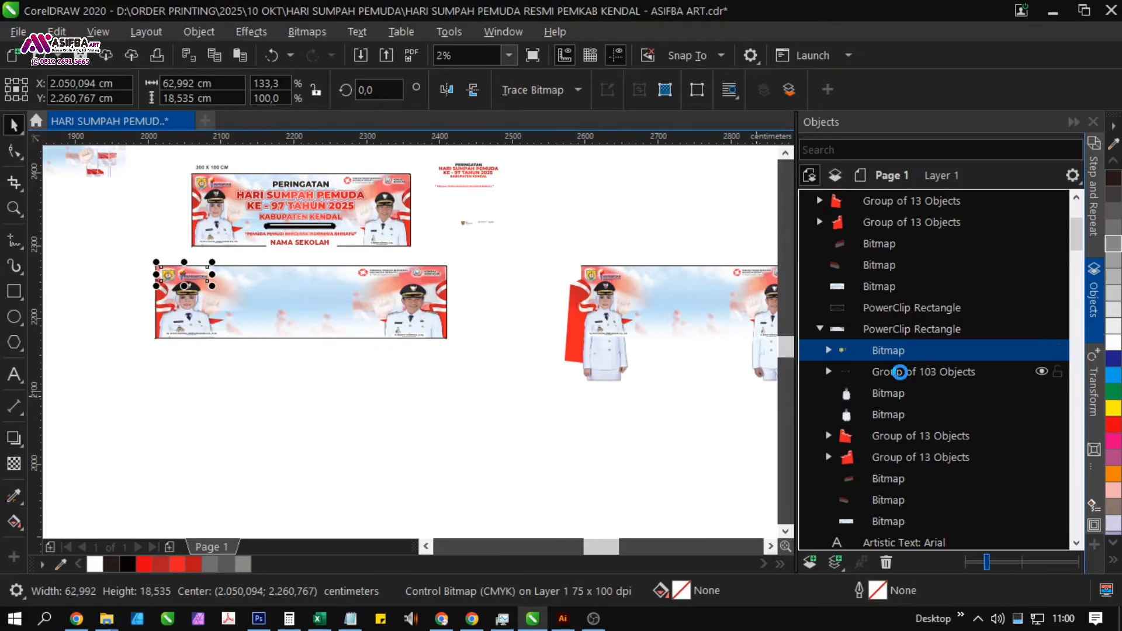
{"action": "left_click", "coordinate": [304, 304]}
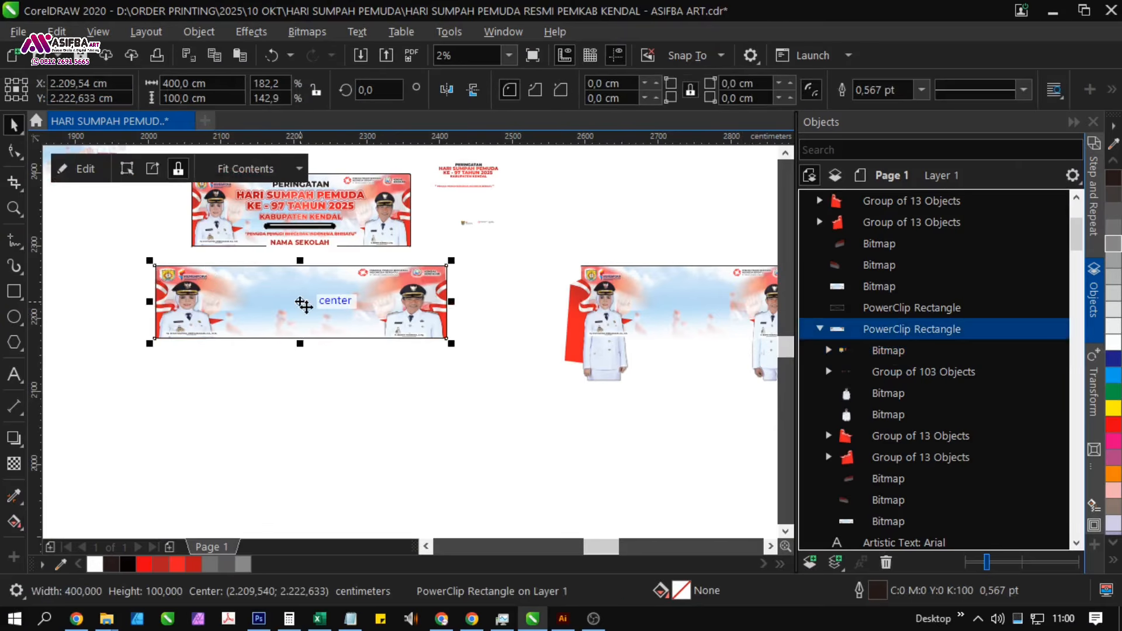
{"action": "left_click", "coordinate": [85, 170]}
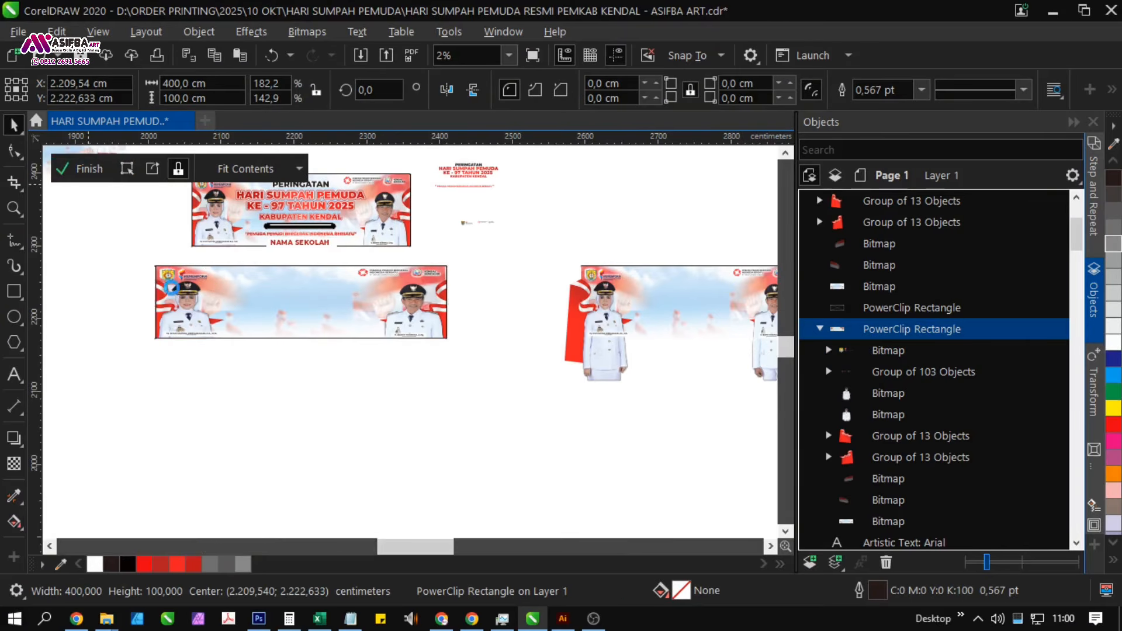
{"action": "left_click", "coordinate": [188, 338]}
{"action": "left_click", "coordinate": [188, 335]}
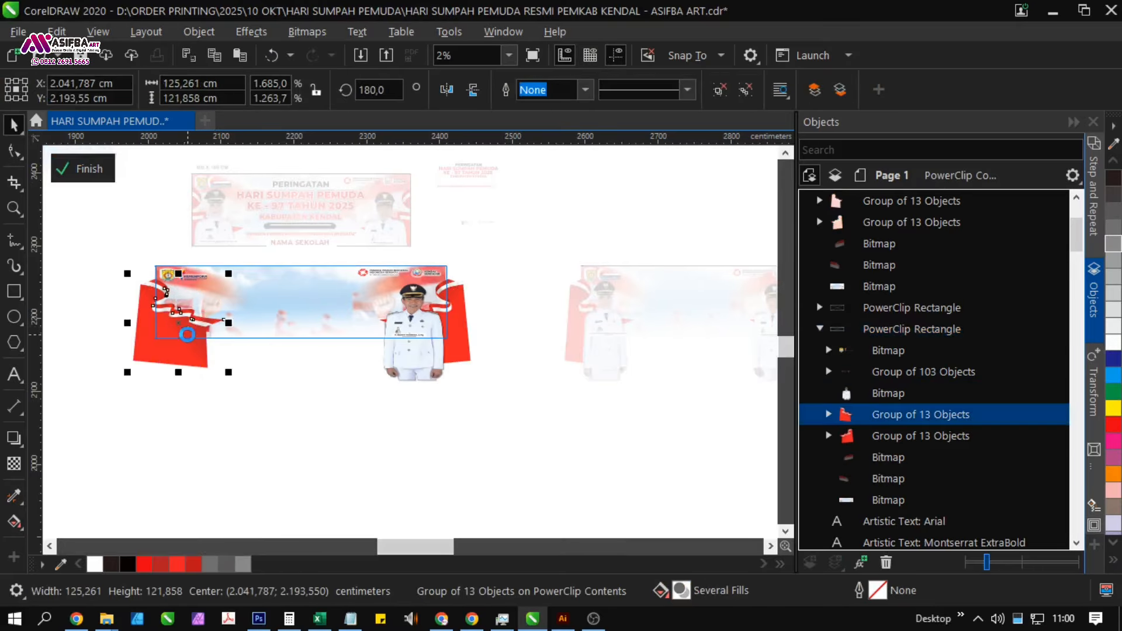
{"action": "key", "text": "Delete"}
{"action": "left_click", "coordinate": [412, 355]}
{"action": "key", "text": "Delete"}
{"action": "left_click", "coordinate": [455, 342]}
{"action": "key", "text": "Delete"}
{"action": "left_click", "coordinate": [455, 349]}
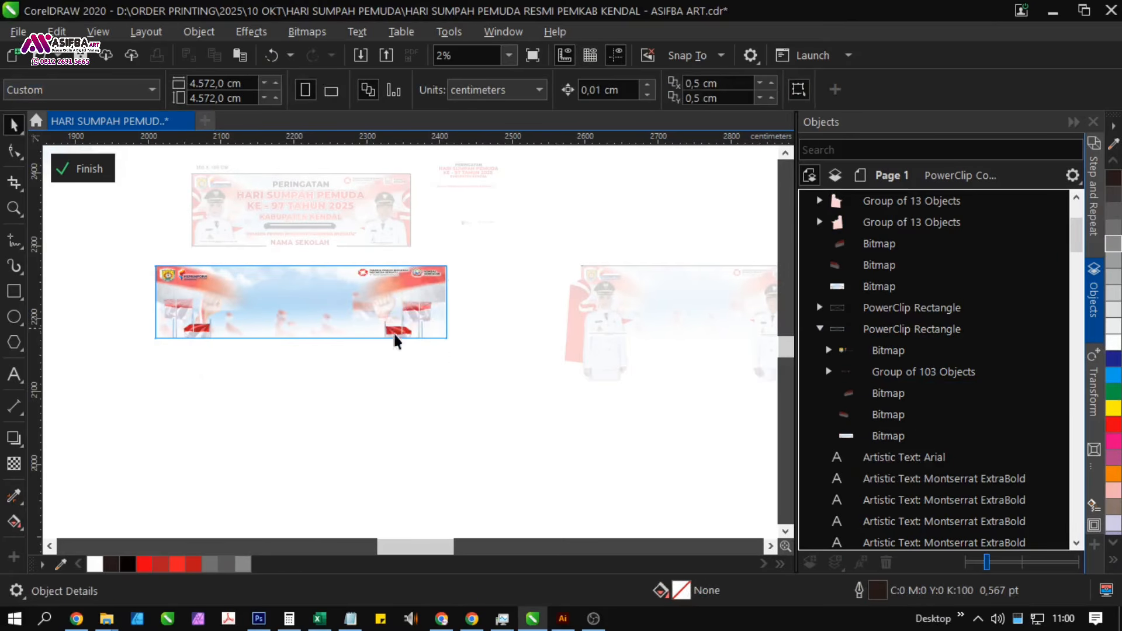
{"action": "left_click", "coordinate": [83, 169]}
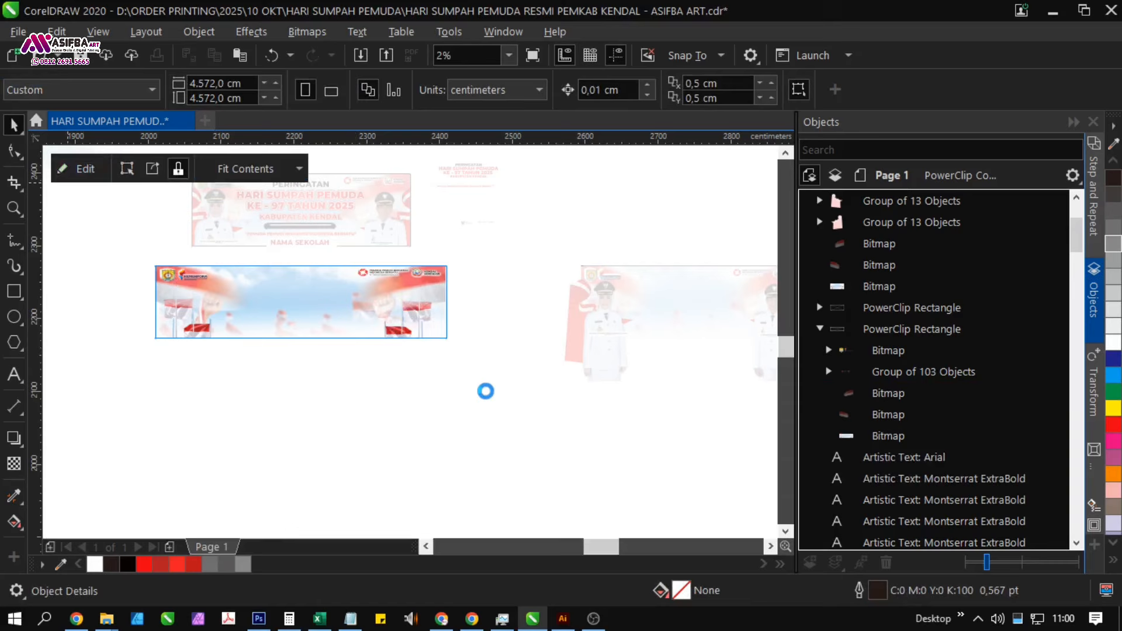
- Delete the upper-left and upper-right logo groups from inside the 400 cm PowerClip background
{"action": "left_click", "coordinate": [313, 307]}
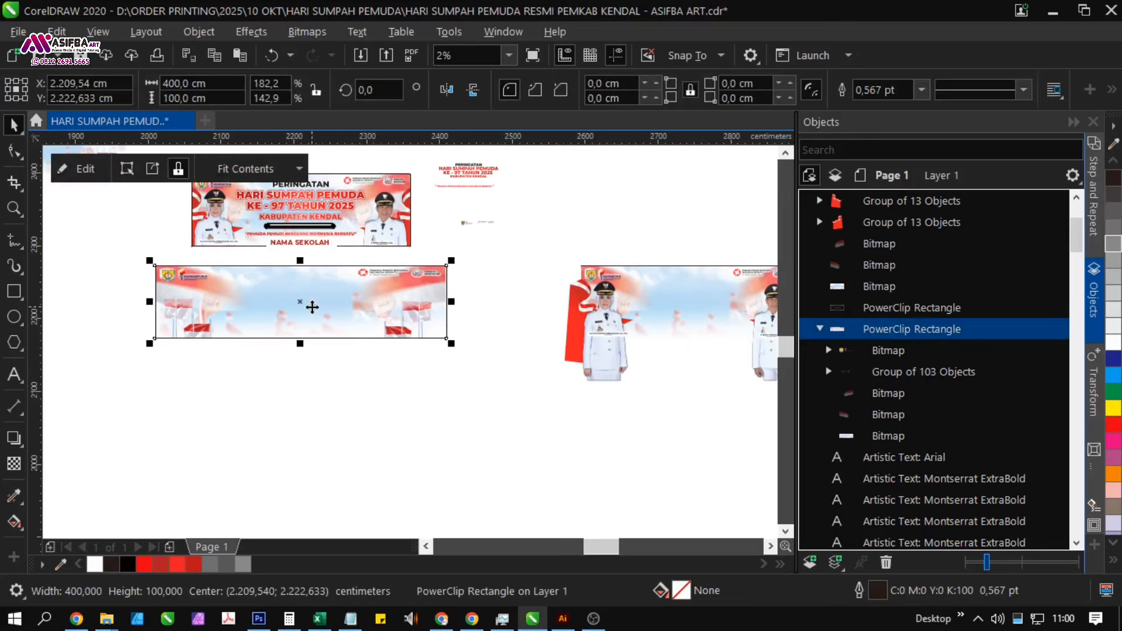
{"action": "left_click", "coordinate": [81, 172]}
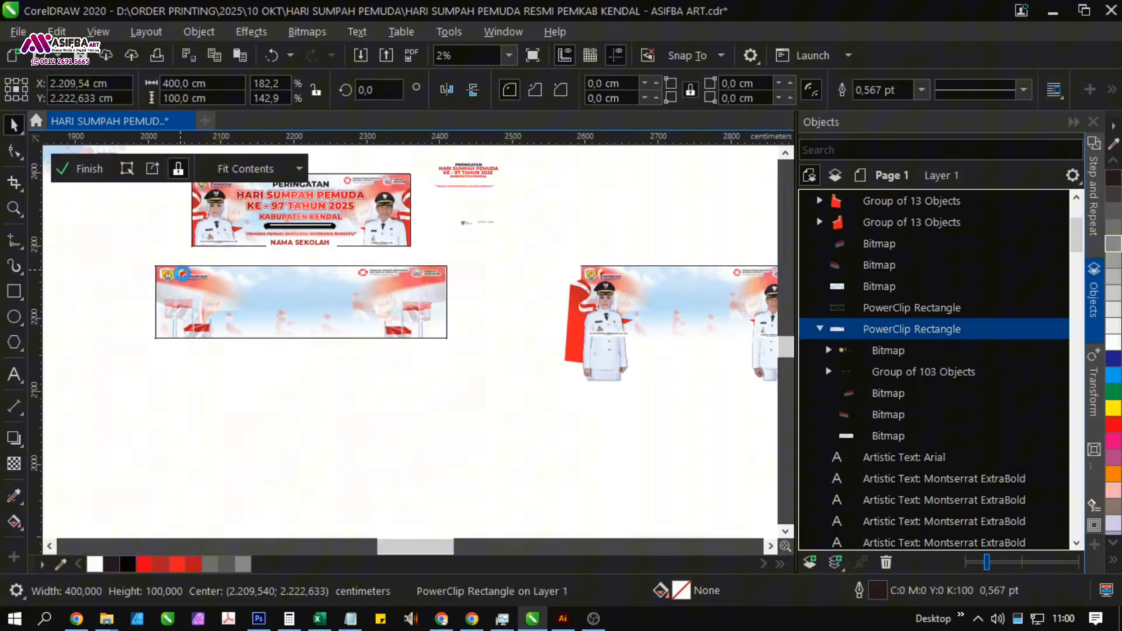
{"action": "left_click", "coordinate": [184, 276]}
{"action": "key", "text": "Delete"}
{"action": "left_click", "coordinate": [403, 282]}
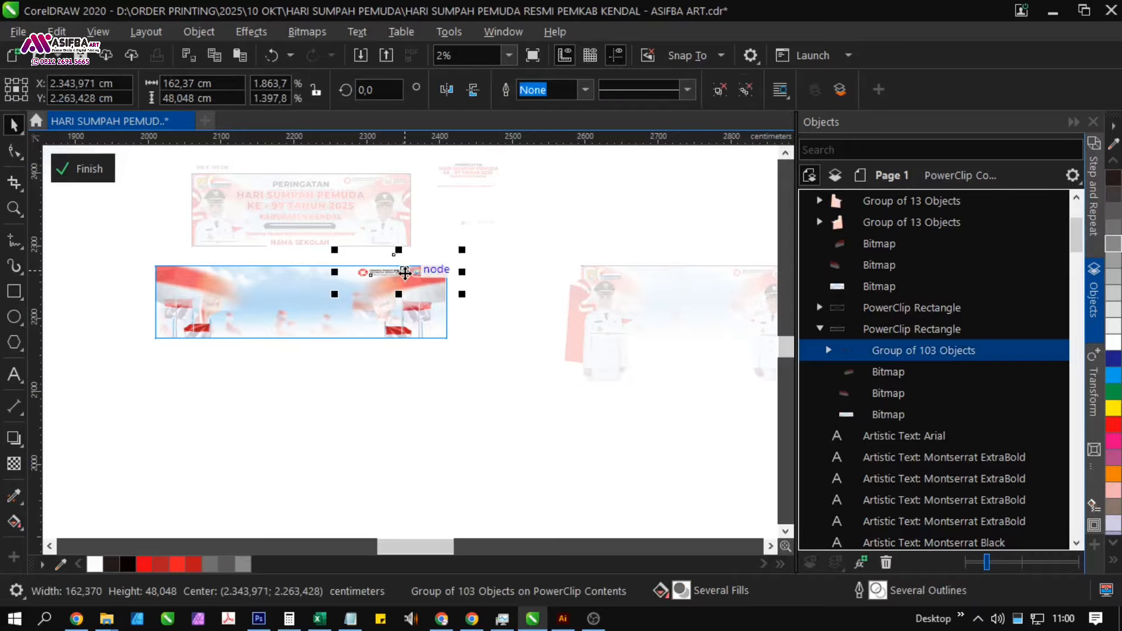
{"action": "key", "text": "Delete"}
{"action": "left_click", "coordinate": [95, 174]}
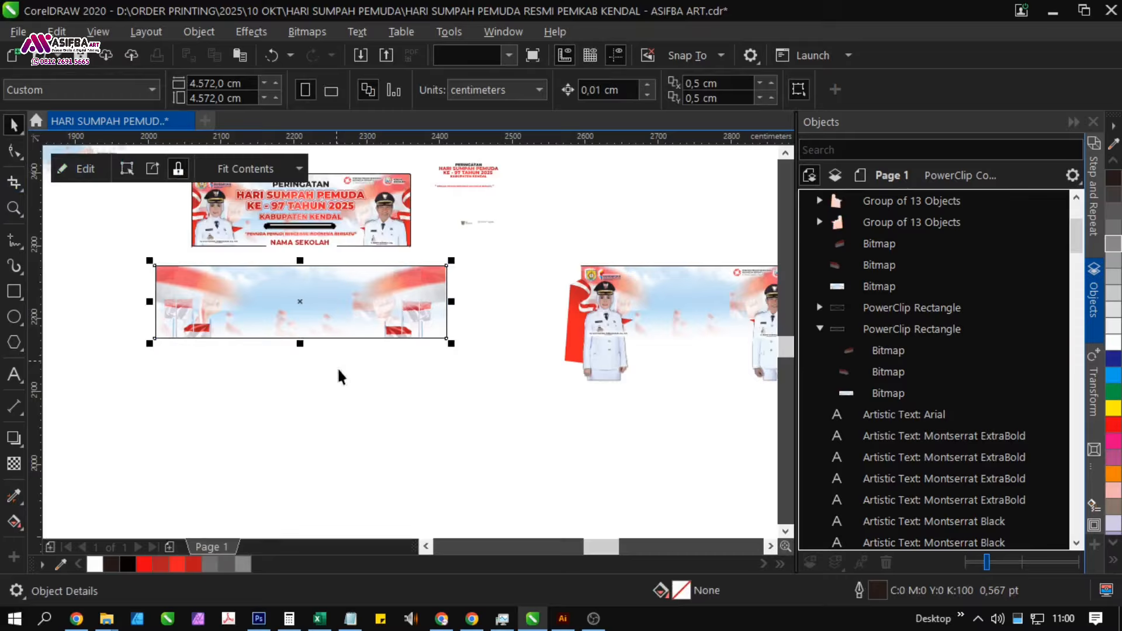
{"action": "left_click_drag", "start_coordinate": [601, 345], "coordinate": [468, 343]}
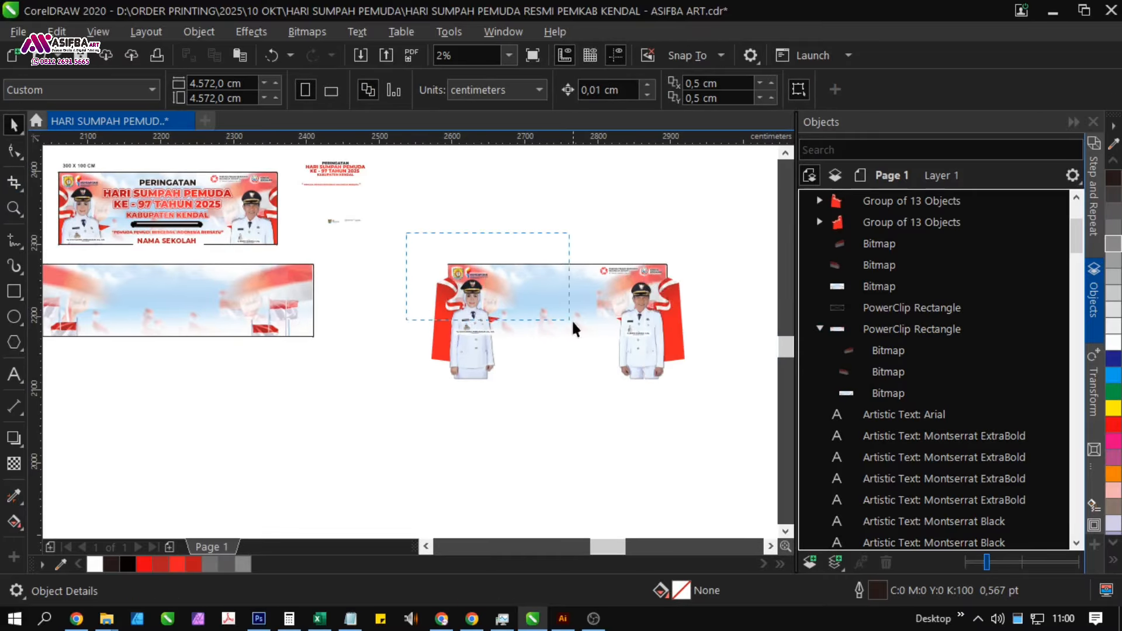
{"action": "left_click_drag", "start_coordinate": [406, 232], "coordinate": [571, 321]}
{"action": "scroll", "coordinate": [630, 295], "scroll_direction": "left", "scroll_amount": 3}
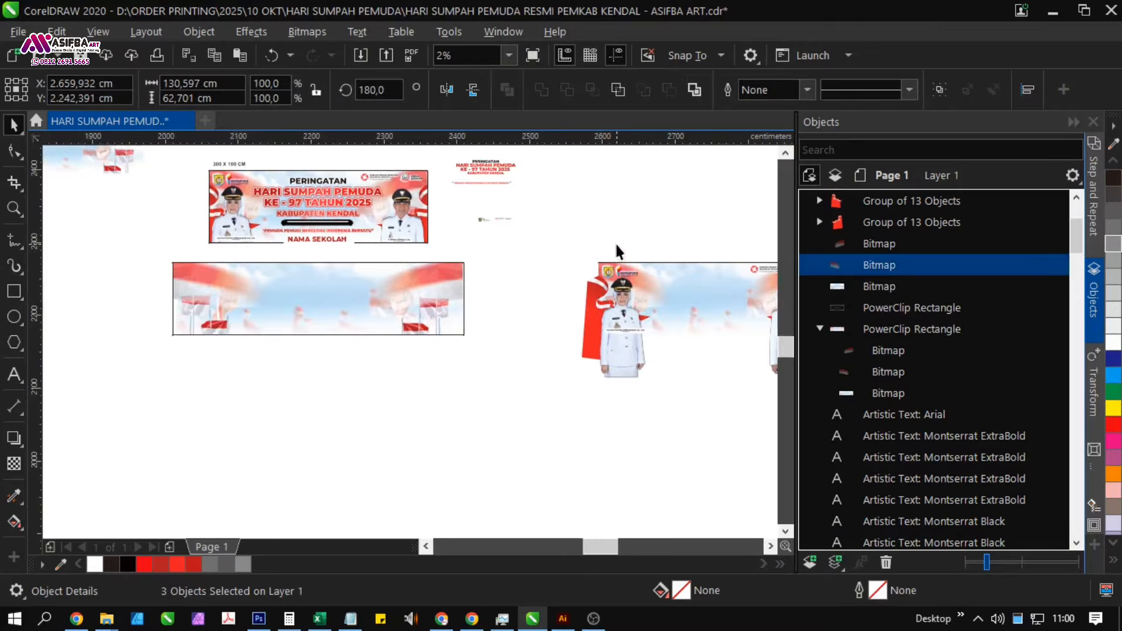
{"action": "left_click", "coordinate": [637, 300]}
{"action": "left_click", "coordinate": [581, 363]}
{"action": "left_click", "coordinate": [612, 363]}
{"action": "left_click", "coordinate": [619, 379]}
{"action": "left_click", "coordinate": [625, 370]}
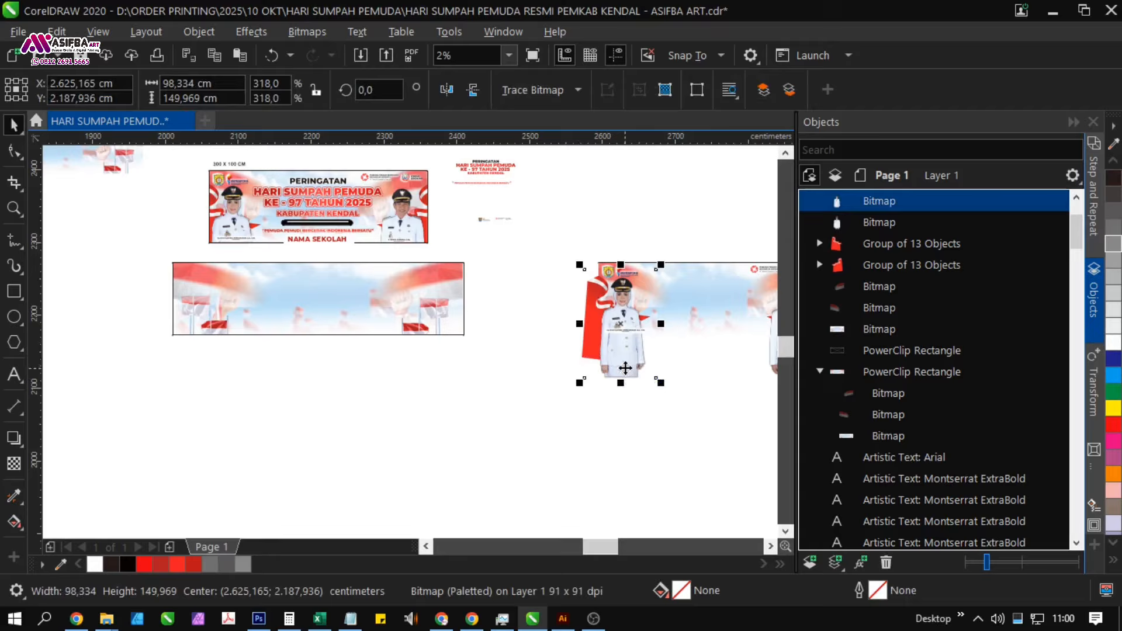
{"action": "left_click", "coordinate": [573, 359]}
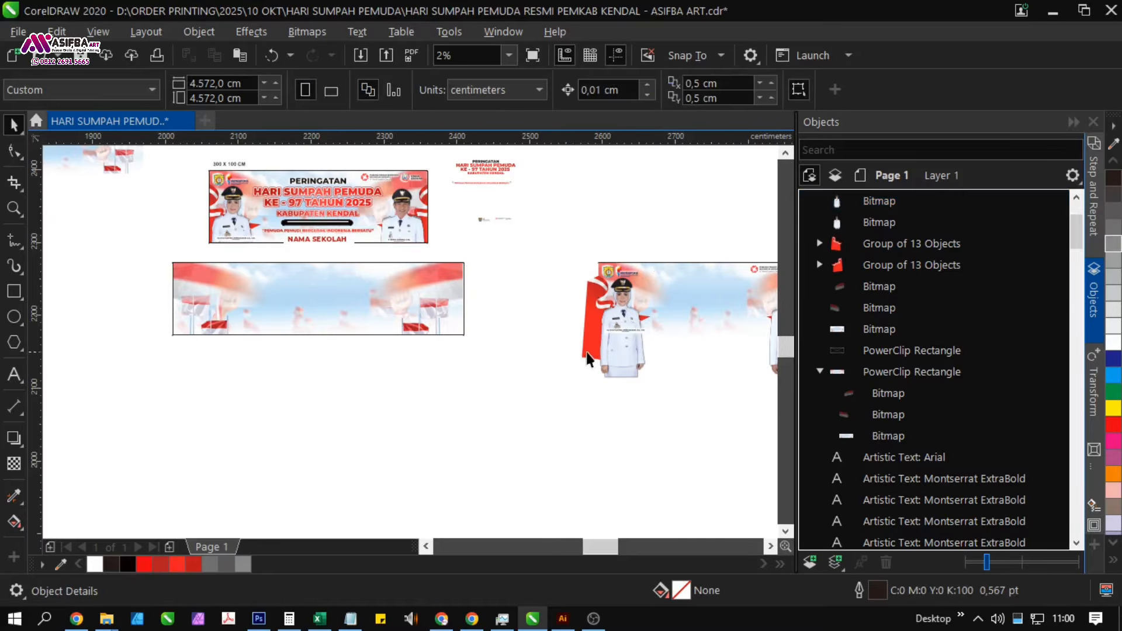
- Move both extracted logo groups horizontally onto the 400 cm background, placing the Kendal emblem and Kemenpora logos in its upper-left corner
{"action": "mouse_move", "coordinate": [644, 352]}
{"action": "left_mouse_down"}
{"action": "mouse_move", "coordinate": [588, 373]}
{"action": "mouse_move", "coordinate": [632, 346]}
{"action": "left_mouse_up"}
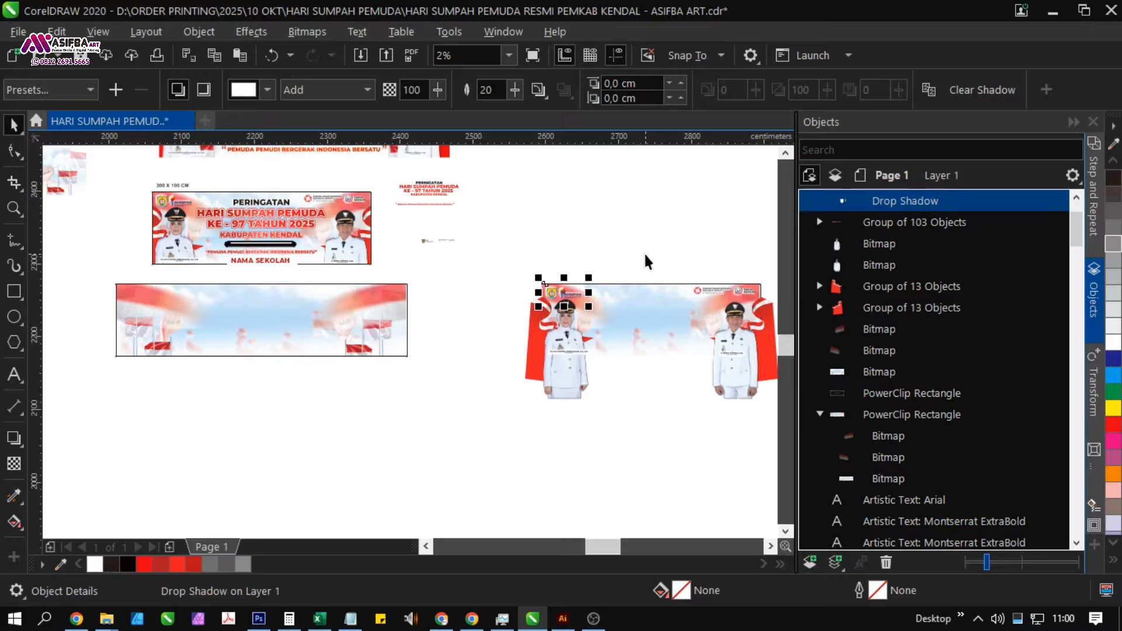
{"action": "left_click_drag", "start_coordinate": [647, 261], "coordinate": [572, 261]}
{"action": "left_click_drag", "start_coordinate": [702, 324], "coordinate": [703, 324]}
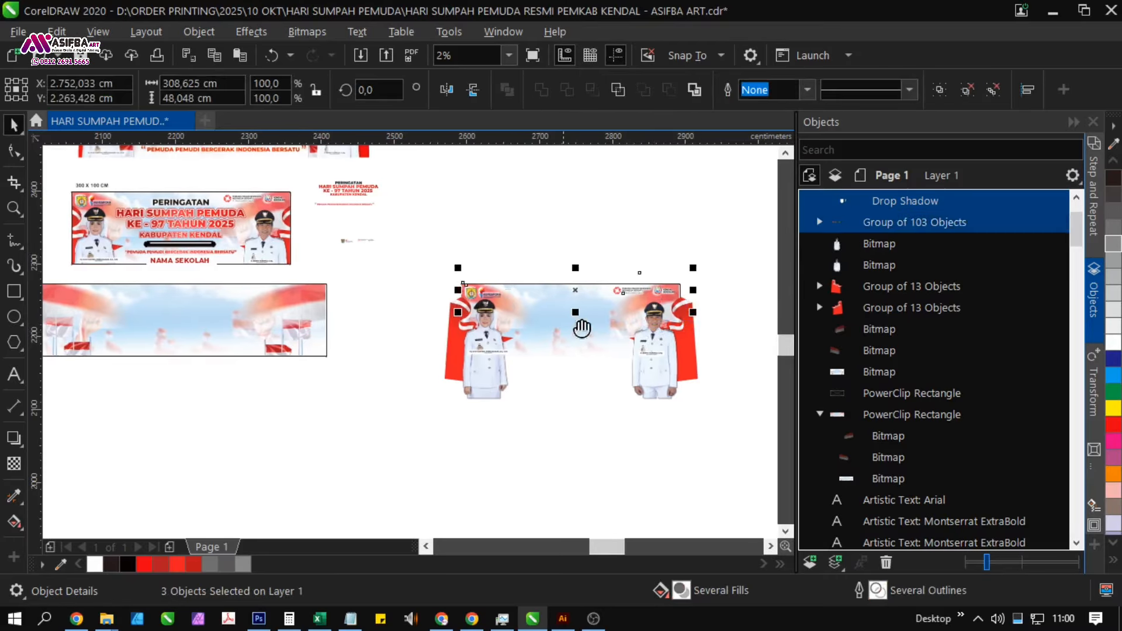
{"action": "left_click_drag", "start_coordinate": [581, 326], "coordinate": [722, 314]}
{"action": "left_click_drag", "start_coordinate": [626, 281], "coordinate": [198, 315]}
{"action": "scroll", "coordinate": [186, 279], "scroll_direction": "up", "scroll_amount": 3}
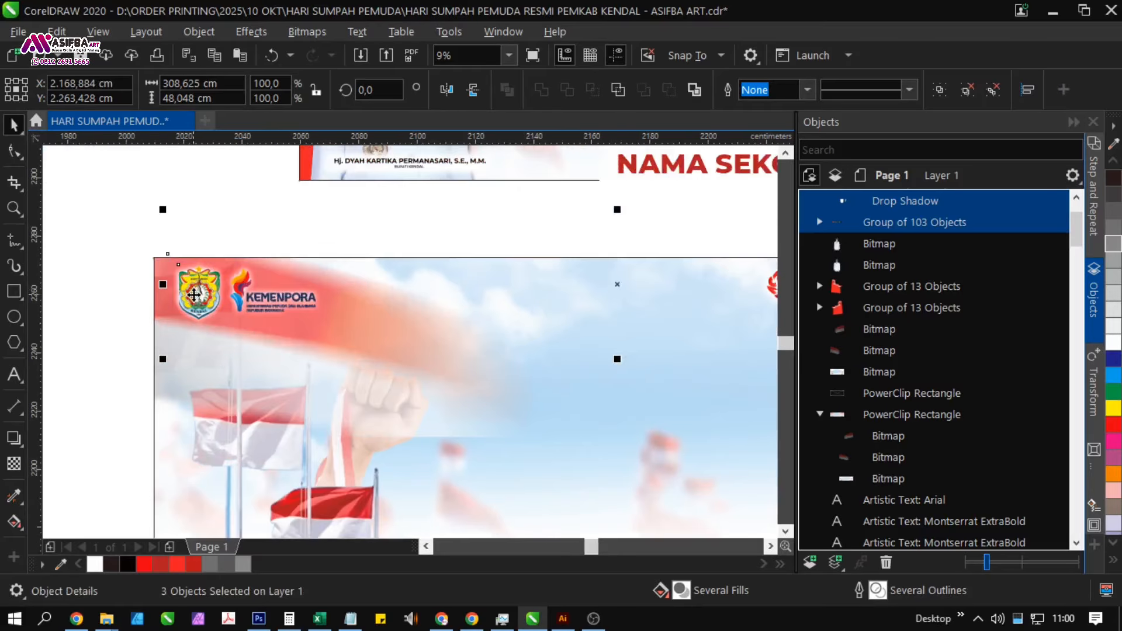
{"action": "left_click_drag", "start_coordinate": [193, 313], "coordinate": [176, 308]}
{"action": "scroll", "coordinate": [162, 300], "scroll_direction": "down", "scroll_amount": 1}
{"action": "scroll", "coordinate": [526, 351], "scroll_direction": "down", "scroll_amount": 1}
{"action": "scroll", "coordinate": [694, 326], "scroll_direction": "down", "scroll_amount": 1}
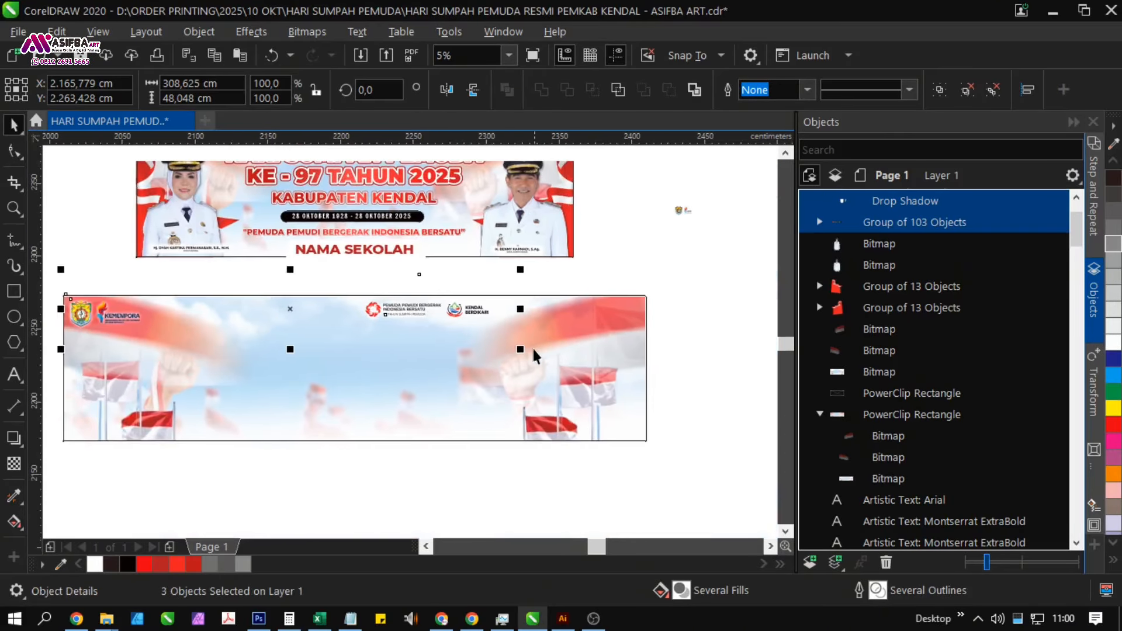
- Enlarge both logo groups to about 102.7% and move the Kendal Berdikari logo group to the background's upper-right corner
{"action": "left_click_drag", "start_coordinate": [524, 352], "coordinate": [536, 356]}
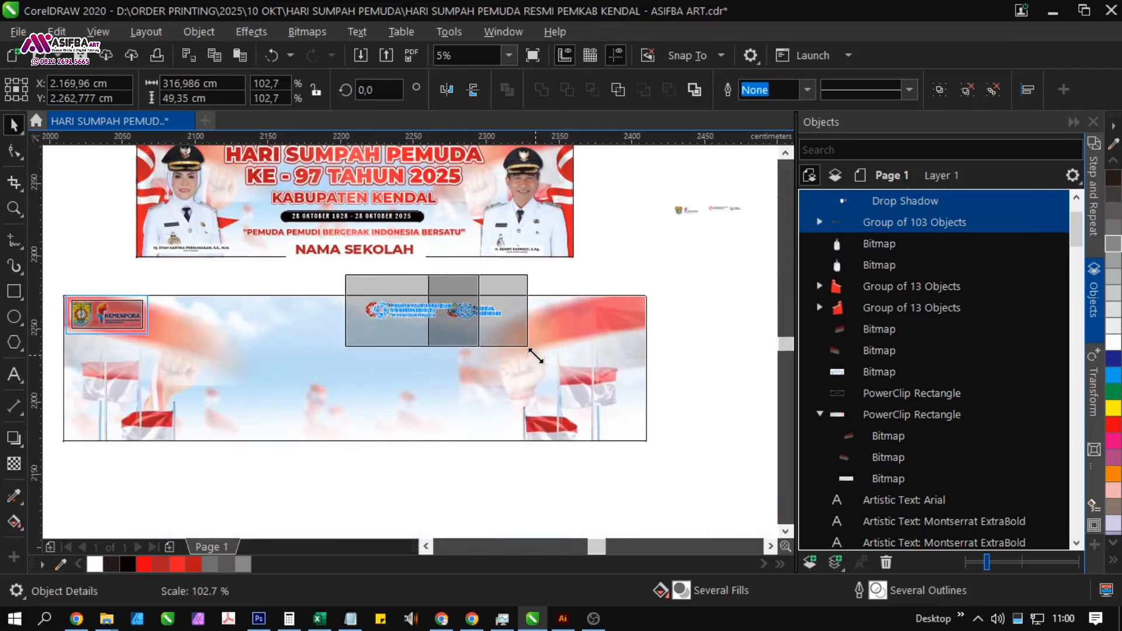
{"action": "left_click", "coordinate": [685, 348]}
{"action": "left_click_drag", "start_coordinate": [462, 311], "coordinate": [590, 322]}
{"action": "left_click", "coordinate": [686, 388]}
- Delete the two extracted flag-and-fist bitmaps, the sky bitmap and the empty 300 × 100 cm PowerClip frame around the portraits
{"action": "left_click_drag", "start_coordinate": [686, 388], "coordinate": [361, 347]}
{"action": "left_click_drag", "start_coordinate": [524, 352], "coordinate": [243, 346]}
{"action": "left_click", "coordinate": [424, 291]}
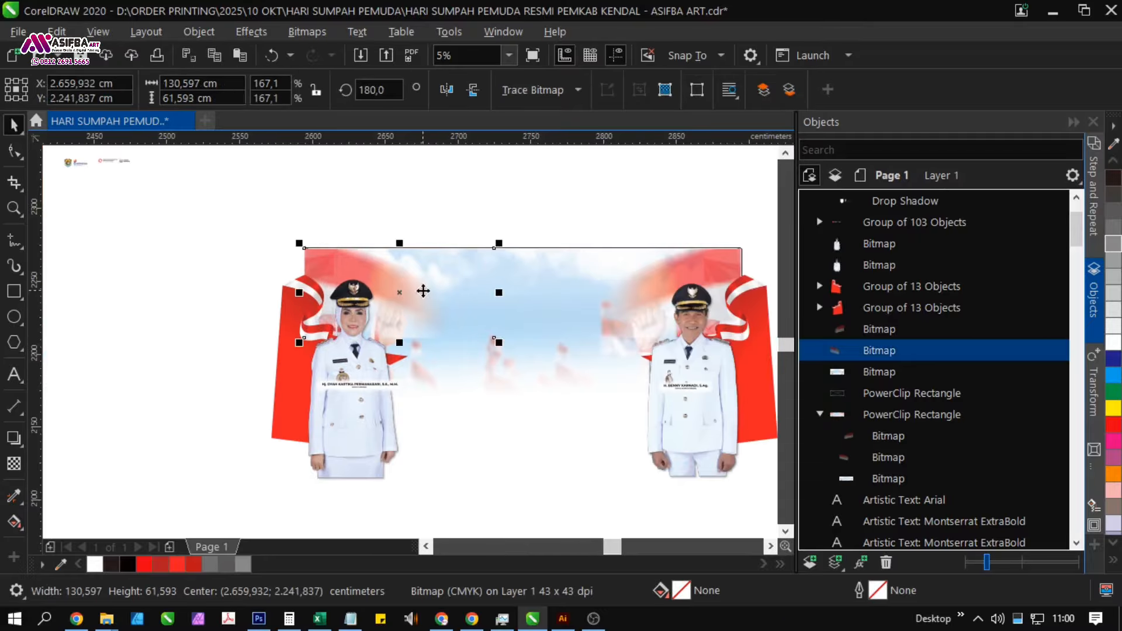
{"action": "key", "text": "Delete"}
{"action": "left_click", "coordinate": [614, 293]}
{"action": "key", "text": "Delete"}
{"action": "left_click", "coordinate": [549, 297]}
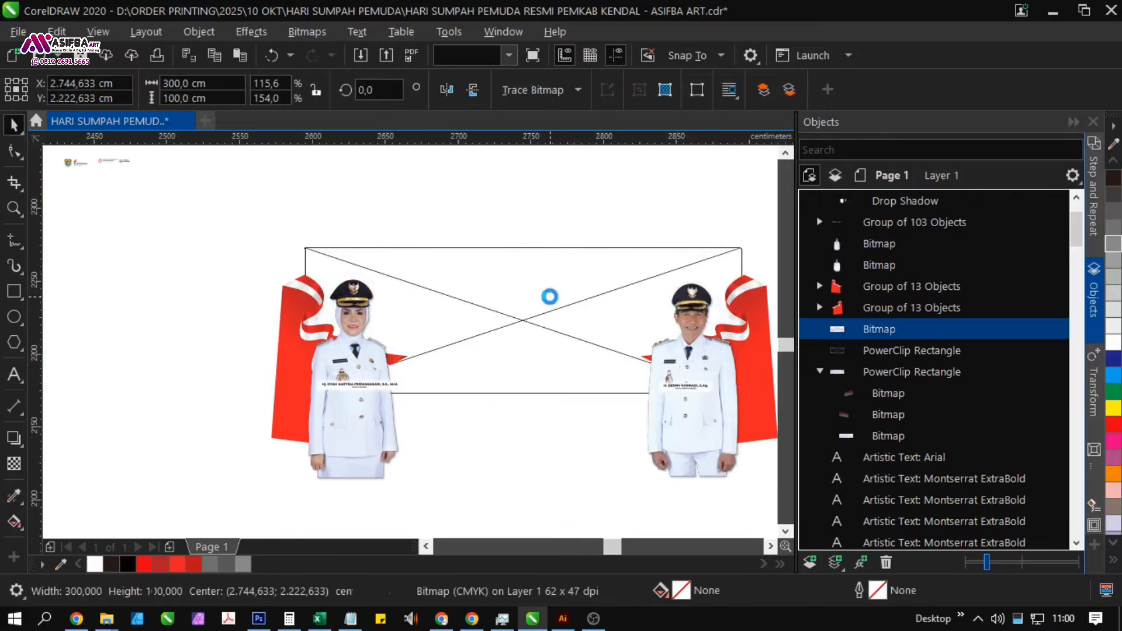
{"action": "key", "text": "Delete"}
{"action": "scroll", "coordinate": [550, 298], "scroll_direction": "down", "scroll_amount": 2}
{"action": "left_click", "coordinate": [550, 297]}
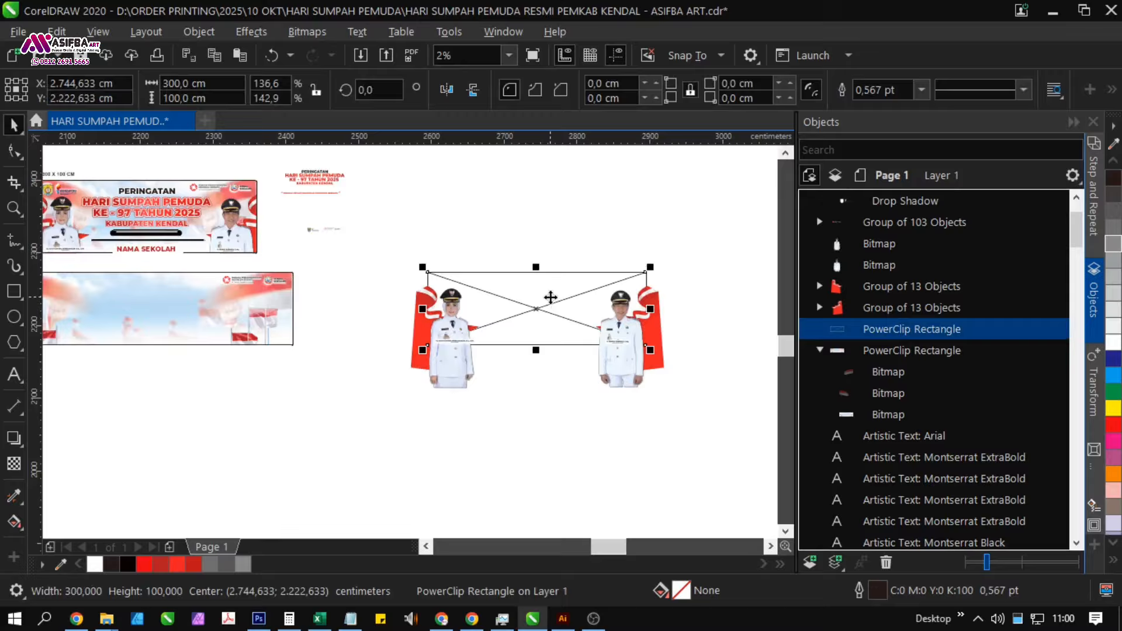
{"action": "key", "text": "Delete"}
- Group the female official's portrait with its flag and move the group horizontally onto the left end of the 400 cm background
{"action": "left_click_drag", "start_coordinate": [397, 282], "coordinate": [396, 259]}
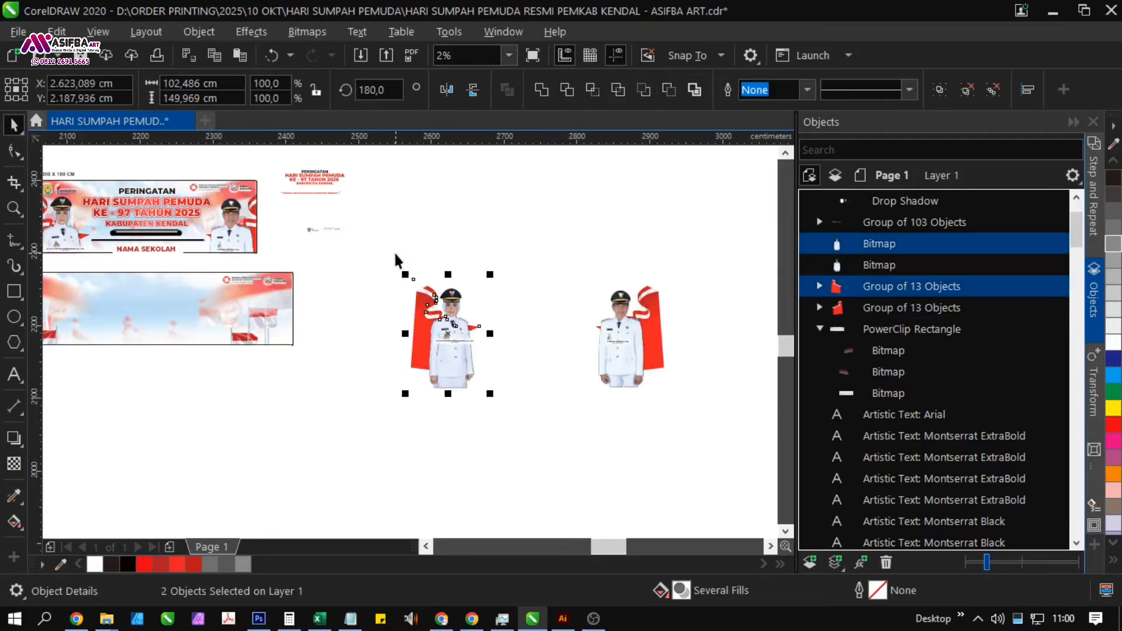
{"action": "key", "text": "ctrl+g"}
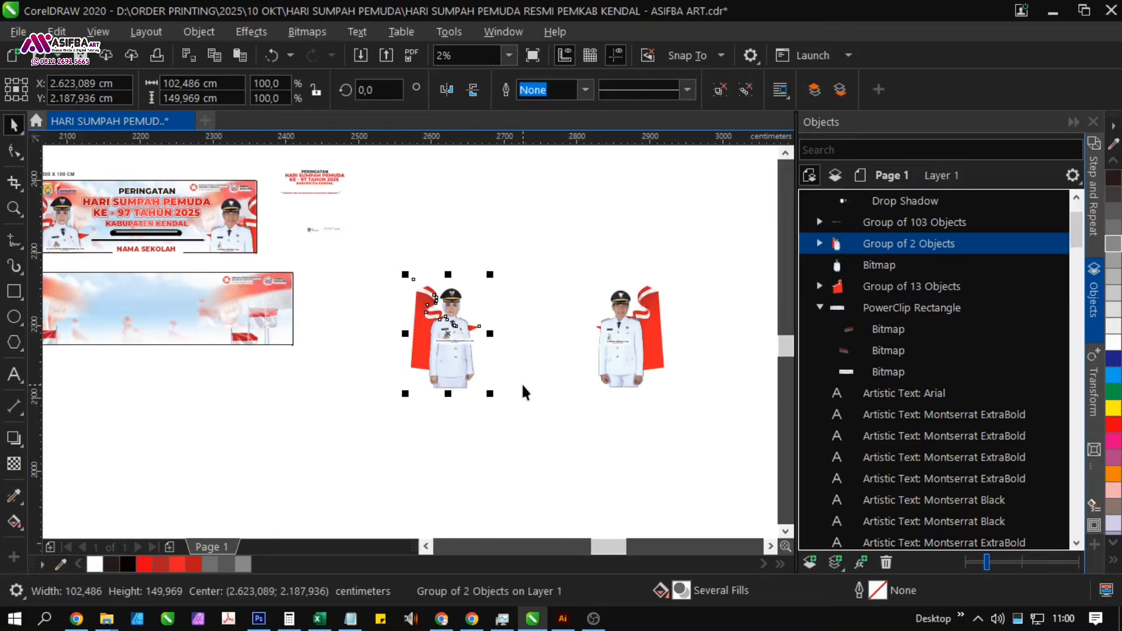
{"action": "scroll", "coordinate": [523, 392], "scroll_direction": "left", "scroll_amount": 2}
{"action": "left_click_drag", "start_coordinate": [560, 383], "coordinate": [139, 368]}
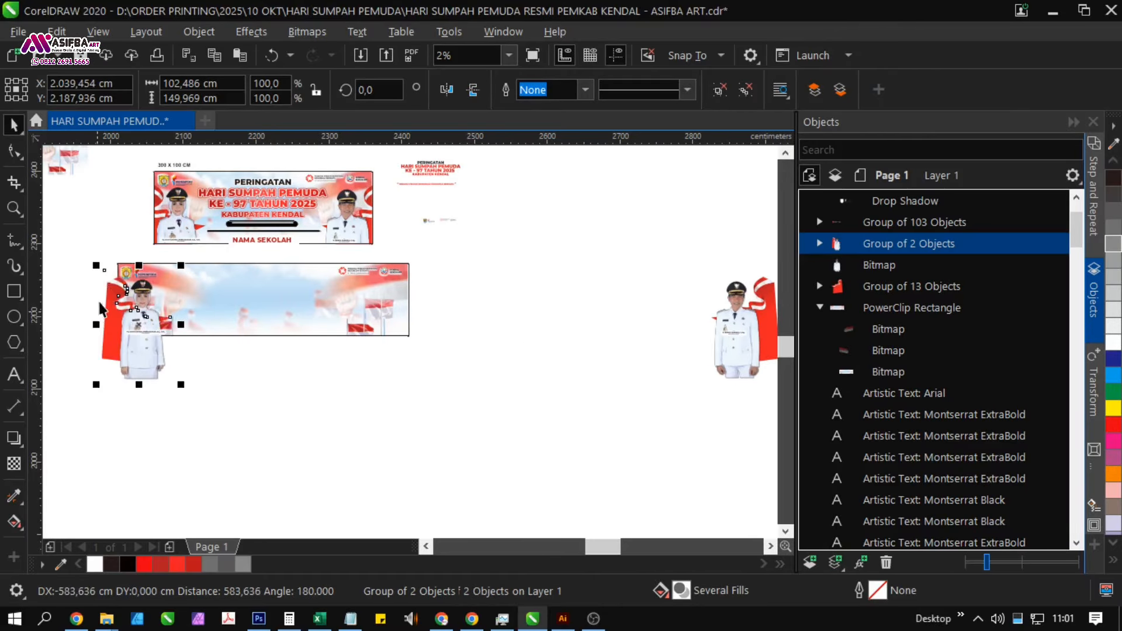
{"action": "scroll", "coordinate": [101, 310], "scroll_direction": "up", "scroll_amount": 6}
{"action": "mouse_move", "coordinate": [101, 310]}
{"action": "left_mouse_down"}
{"action": "mouse_move", "coordinate": [131, 293]}
{"action": "mouse_move", "coordinate": [121, 306]}
{"action": "left_mouse_up"}
{"action": "scroll", "coordinate": [155, 279], "scroll_direction": "down", "scroll_amount": 4}
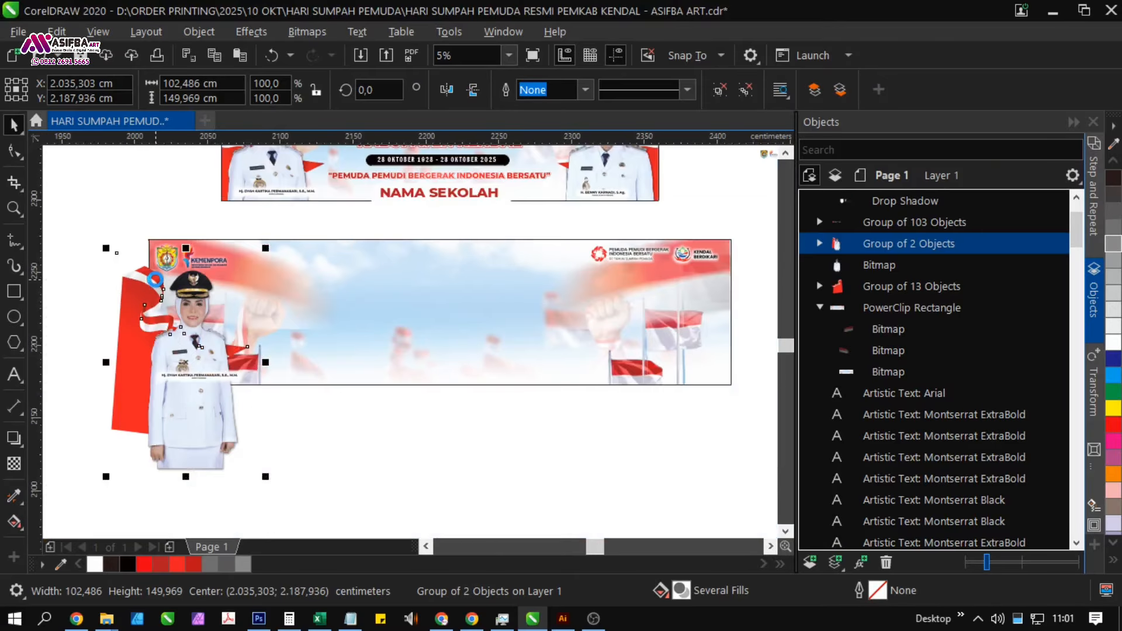
- Select both logo groups on the 400 cm background and shift them up about 1.5 cm
{"action": "scroll", "coordinate": [362, 353], "scroll_direction": "right", "scroll_amount": 3}
{"action": "scroll", "coordinate": [303, 381], "scroll_direction": "down", "scroll_amount": 3}
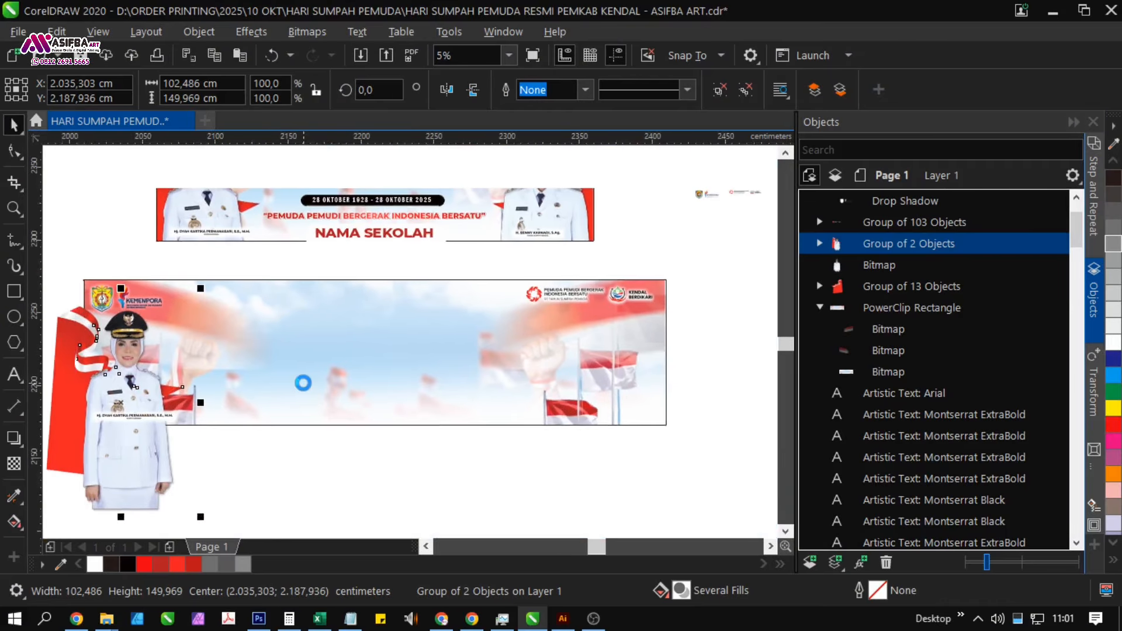
{"action": "left_click_drag", "start_coordinate": [501, 376], "coordinate": [111, 319]}
{"action": "scroll", "coordinate": [237, 346], "scroll_direction": "up", "scroll_amount": 3}
{"action": "scroll", "coordinate": [237, 346], "scroll_direction": "up", "scroll_amount": 5}
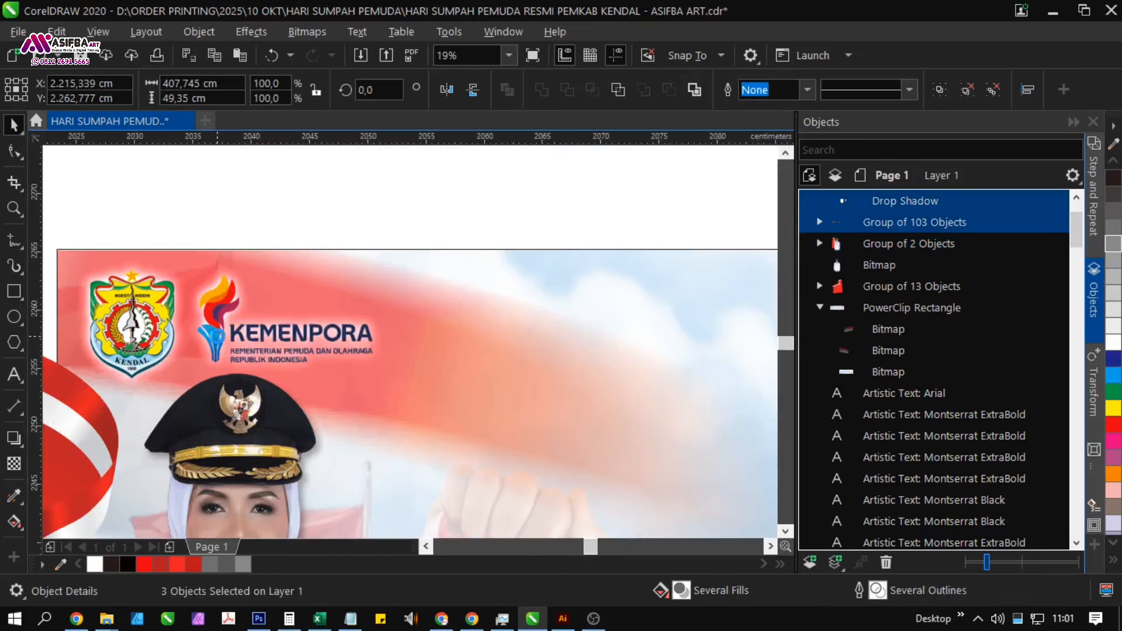
{"action": "left_click_drag", "start_coordinate": [210, 281], "coordinate": [210, 313]}
{"action": "scroll", "coordinate": [211, 313], "scroll_direction": "down", "scroll_amount": 6}
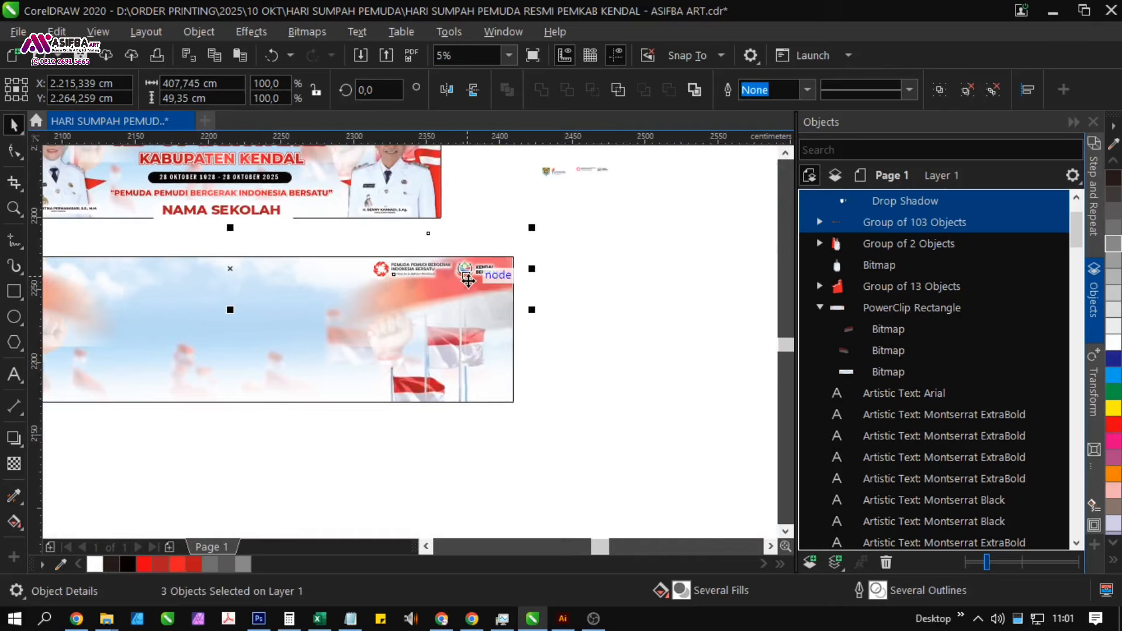
- Shift the upper-right logo group about 1.4 cm to the right on the 400 cm background
{"action": "left_click", "coordinate": [553, 302]}
{"action": "left_click", "coordinate": [500, 275]}
{"action": "scroll", "coordinate": [500, 275], "scroll_direction": "up", "scroll_amount": 4}
{"action": "left_click_drag", "start_coordinate": [501, 276], "coordinate": [508, 275]}
{"action": "scroll", "coordinate": [509, 274], "scroll_direction": "down", "scroll_amount": 3}
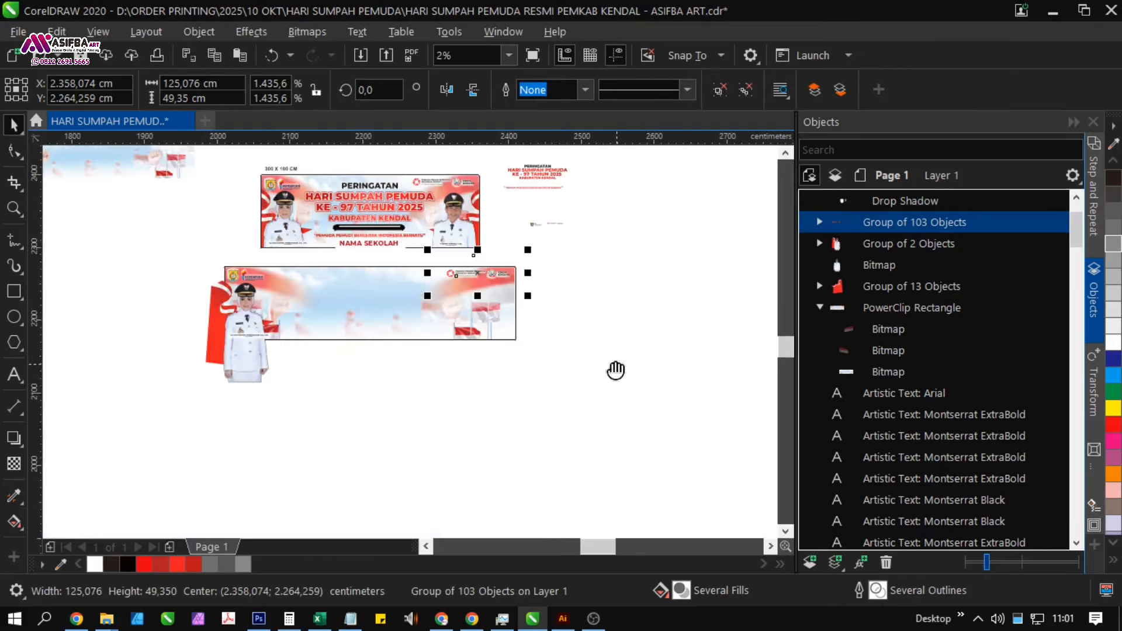
- Move the male official's portrait and its flag group onto the right end of the 400 cm background
{"action": "left_click_drag", "start_coordinate": [621, 371], "coordinate": [309, 371]}
{"action": "left_click_drag", "start_coordinate": [601, 445], "coordinate": [409, 252]}
{"action": "left_click_drag", "start_coordinate": [548, 366], "coordinate": [495, 354]}
{"action": "scroll", "coordinate": [176, 309], "scroll_direction": "up", "scroll_amount": 2}
{"action": "scroll", "coordinate": [175, 308], "scroll_direction": "up", "scroll_amount": 1}
{"action": "scroll", "coordinate": [370, 353], "scroll_direction": "down", "scroll_amount": 1}
{"action": "right_click", "coordinate": [495, 354]}
{"action": "left_click", "coordinate": [513, 351]}
{"action": "left_click", "coordinate": [513, 354]}
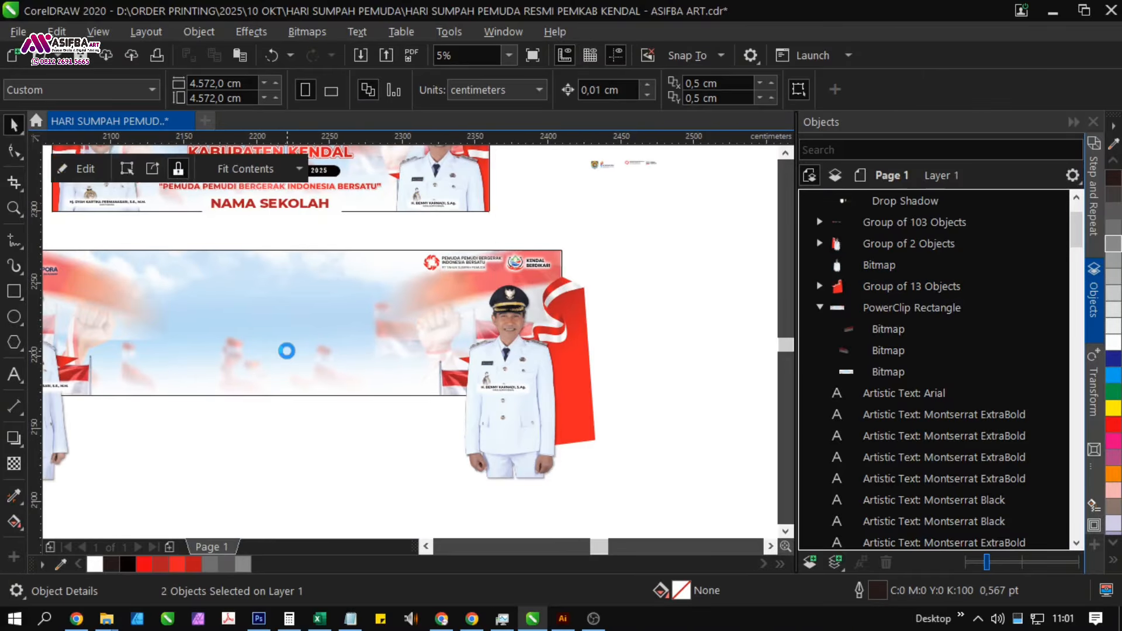
- PowerClip the male official's portrait, the female official's portrait group and the Kendal–Kemenpora logo group inside the 400 cm background
{"action": "left_click_drag", "start_coordinate": [246, 368], "coordinate": [501, 375]}
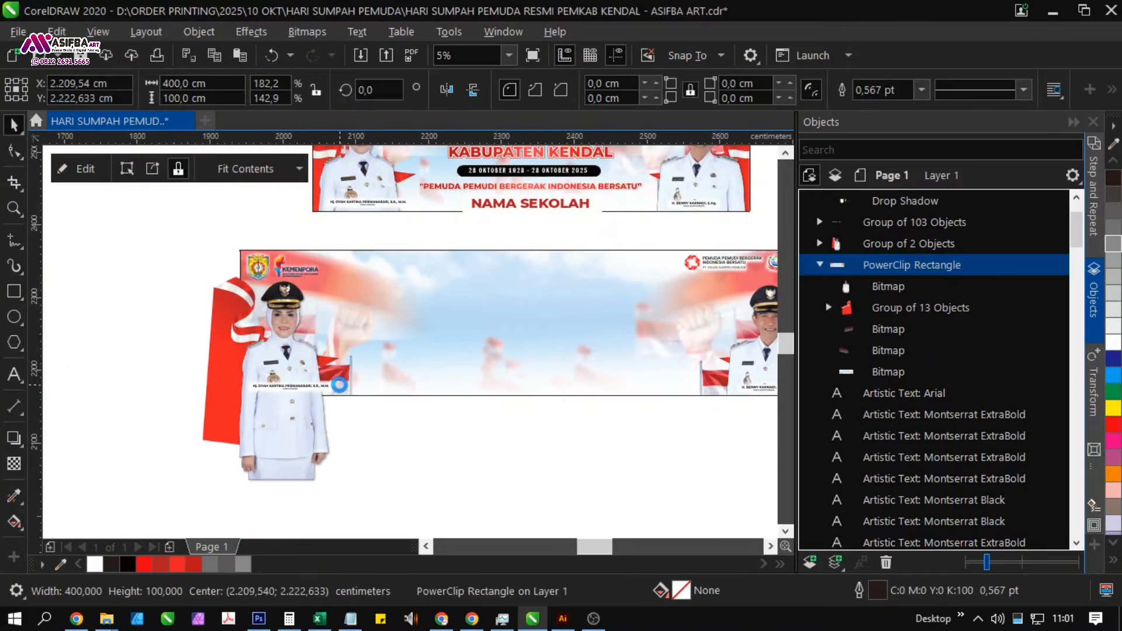
{"action": "scroll", "coordinate": [363, 409], "scroll_direction": "down", "scroll_amount": 1}
{"action": "left_click", "coordinate": [374, 438]}
{"action": "left_click_drag", "start_coordinate": [211, 312], "coordinate": [221, 309]}
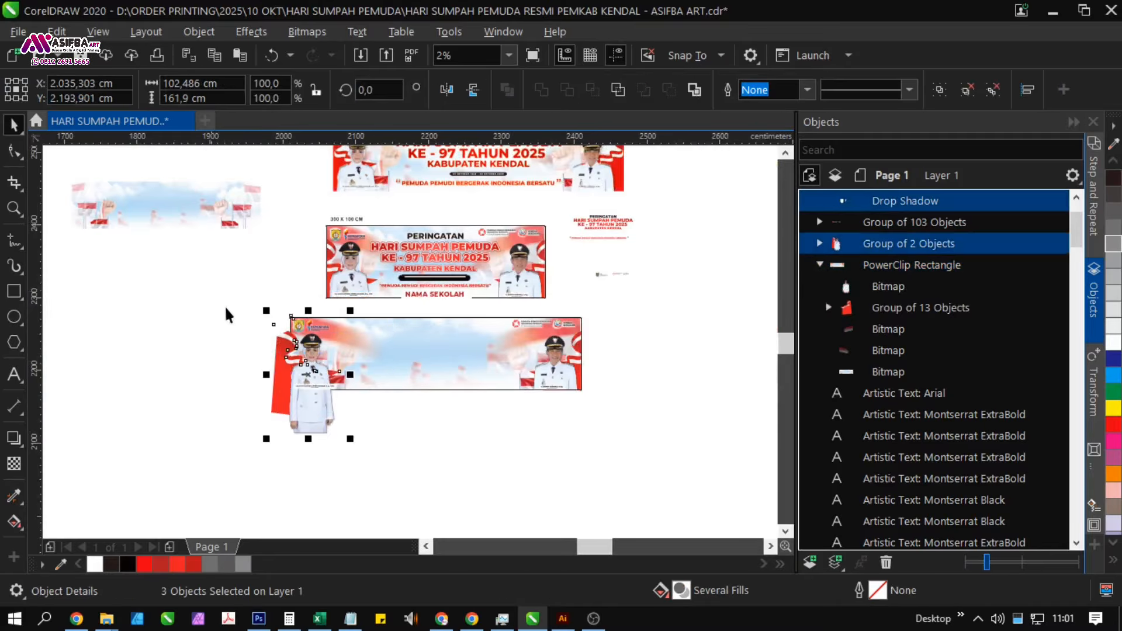
{"action": "scroll", "coordinate": [303, 346], "scroll_direction": "up", "scroll_amount": 2}
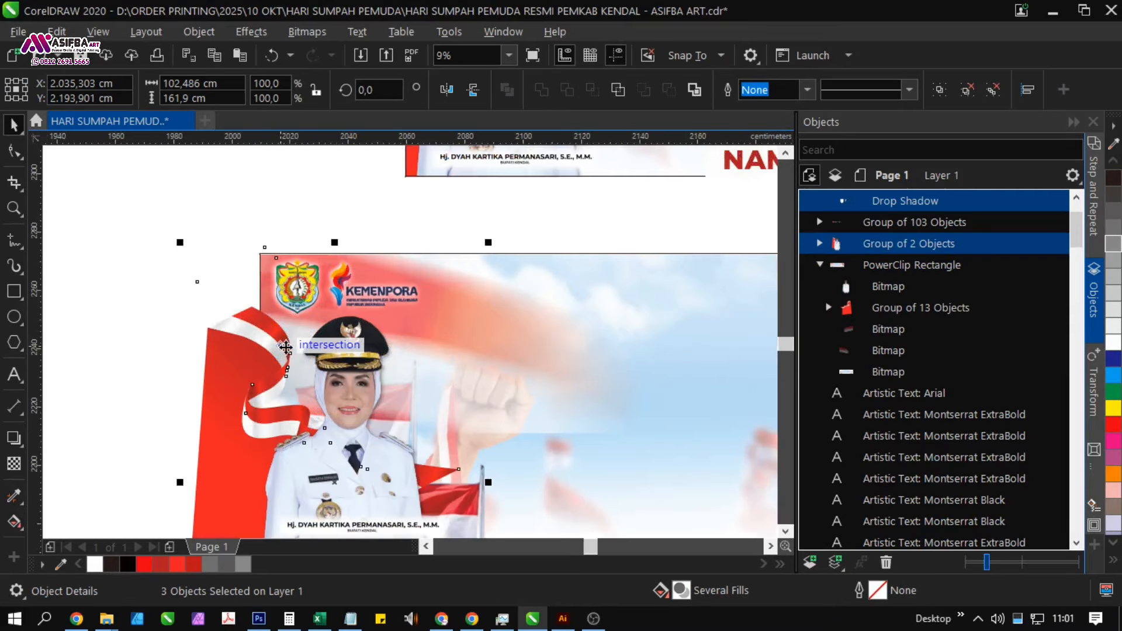
{"action": "scroll", "coordinate": [286, 347], "scroll_direction": "down", "scroll_amount": 2}
{"action": "right_click", "coordinate": [320, 348]}
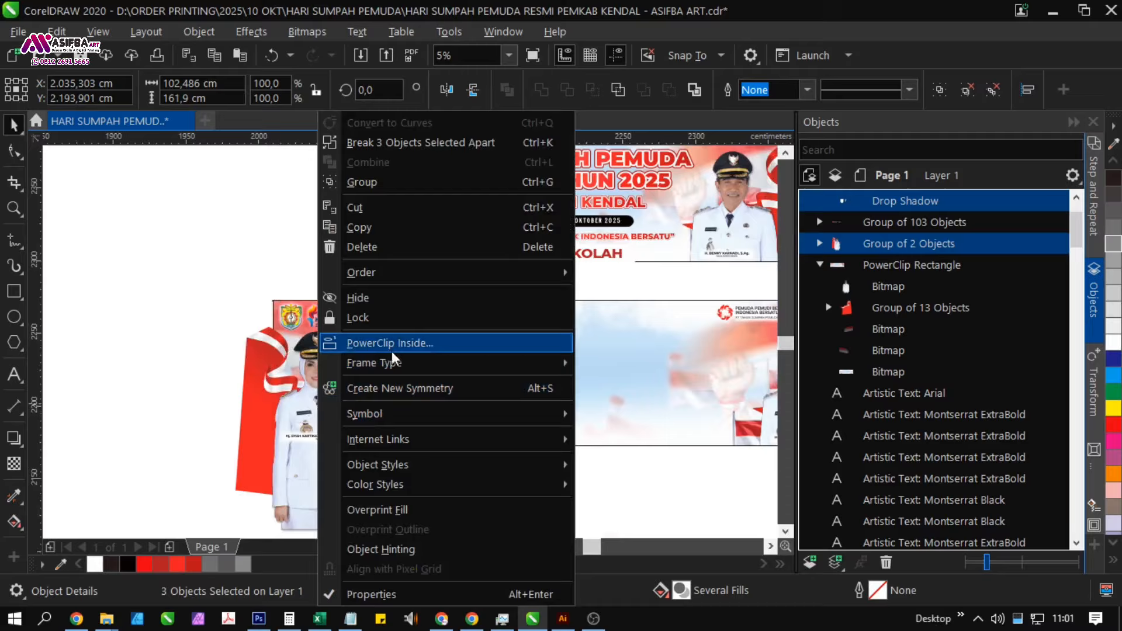
{"action": "left_click", "coordinate": [388, 343]}
{"action": "left_click", "coordinate": [430, 363]}
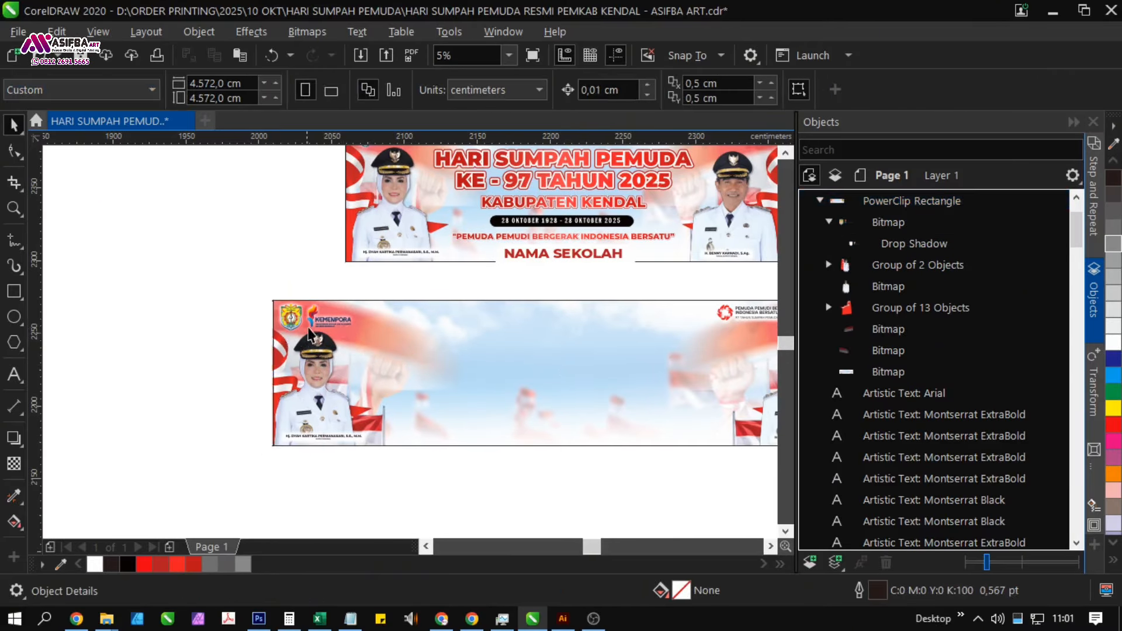
- PowerClip the upper-right logo group inside the 400 cm background rectangle
{"action": "scroll", "coordinate": [310, 358], "scroll_direction": "right", "scroll_amount": 5}
{"action": "left_click", "coordinate": [476, 334]}
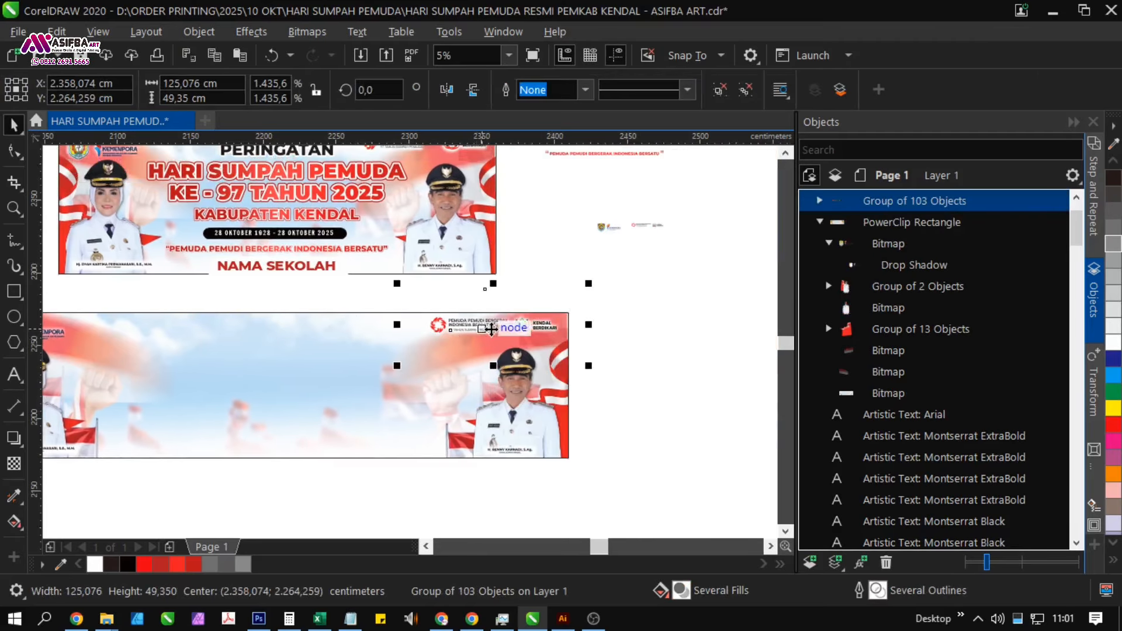
{"action": "right_click", "coordinate": [553, 323]}
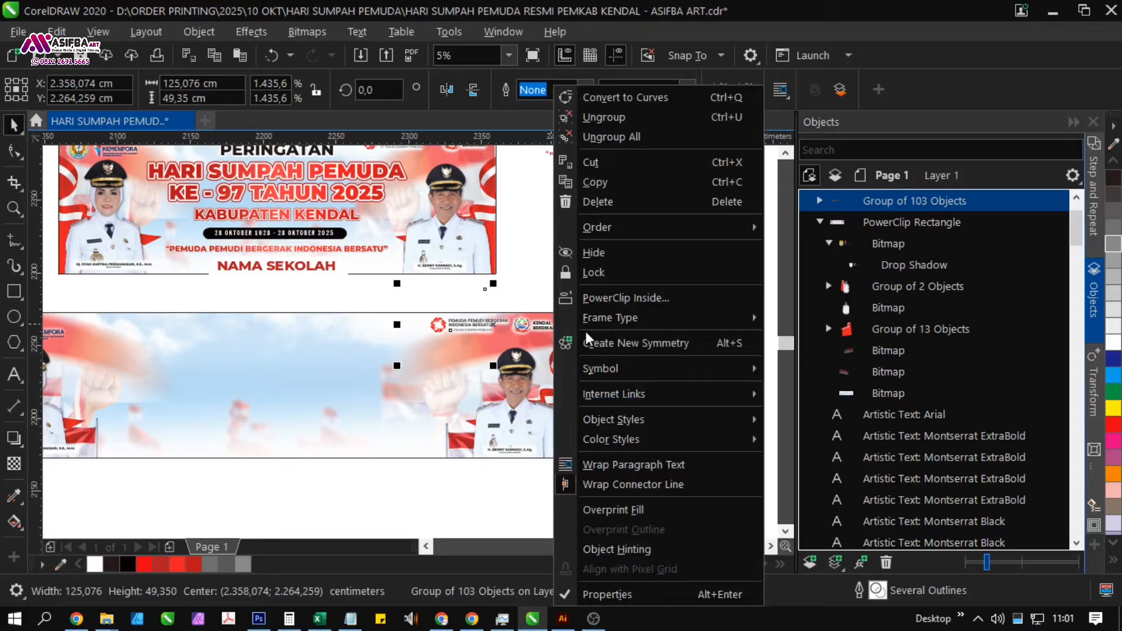
{"action": "left_click", "coordinate": [604, 300]}
{"action": "left_click", "coordinate": [300, 376]}
- Scale the clipped Kendal–Kemenpora logo bitmap down to about 46.7 cm wide on the 400 cm banner
{"action": "left_click", "coordinate": [863, 243]}
{"action": "left_click_drag", "start_coordinate": [289, 349], "coordinate": [591, 363]}
{"action": "scroll", "coordinate": [304, 348], "scroll_direction": "up", "scroll_amount": 1}
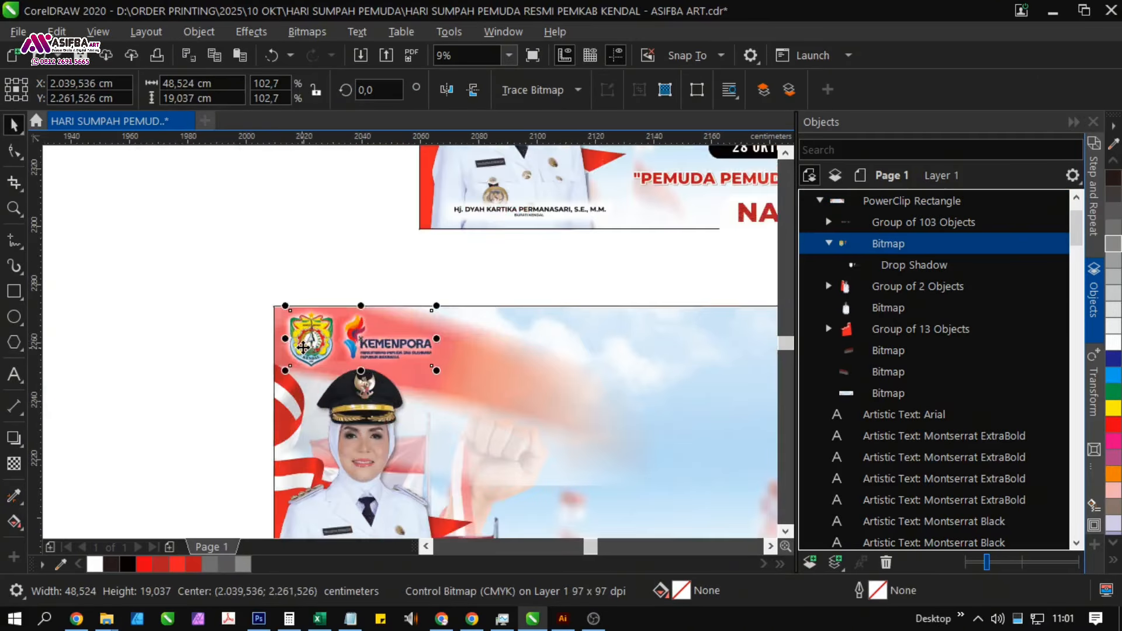
{"action": "scroll", "coordinate": [304, 347], "scroll_direction": "up", "scroll_amount": 1}
{"action": "left_click_drag", "start_coordinate": [565, 392], "coordinate": [556, 394]}
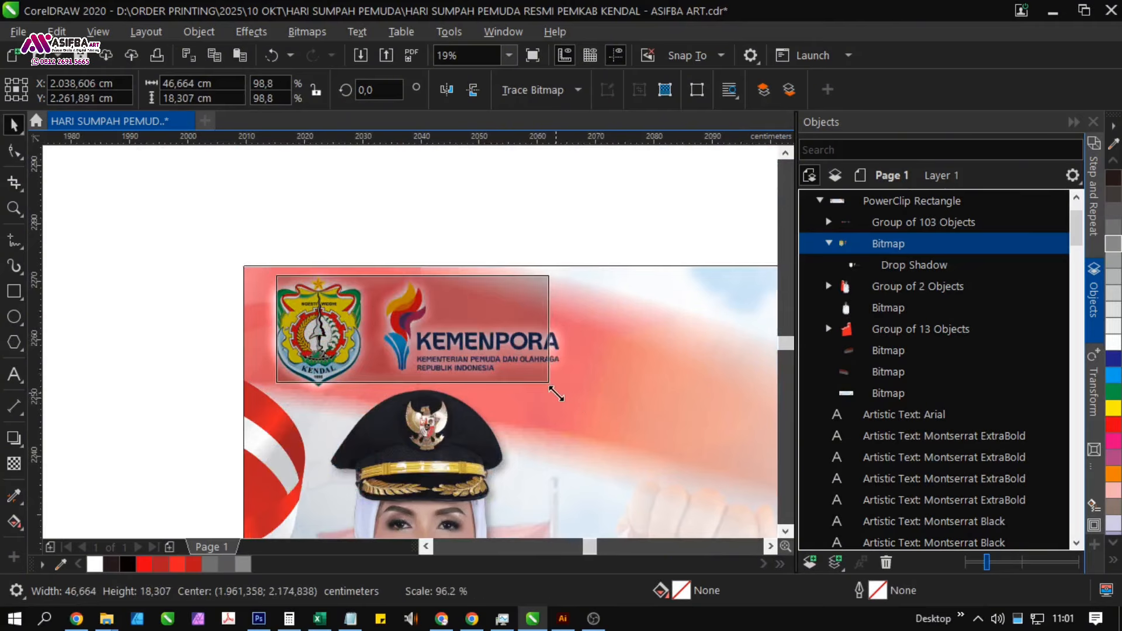
{"action": "left_click", "coordinate": [220, 257]}
{"action": "scroll", "coordinate": [221, 257], "scroll_direction": "down", "scroll_amount": 1}
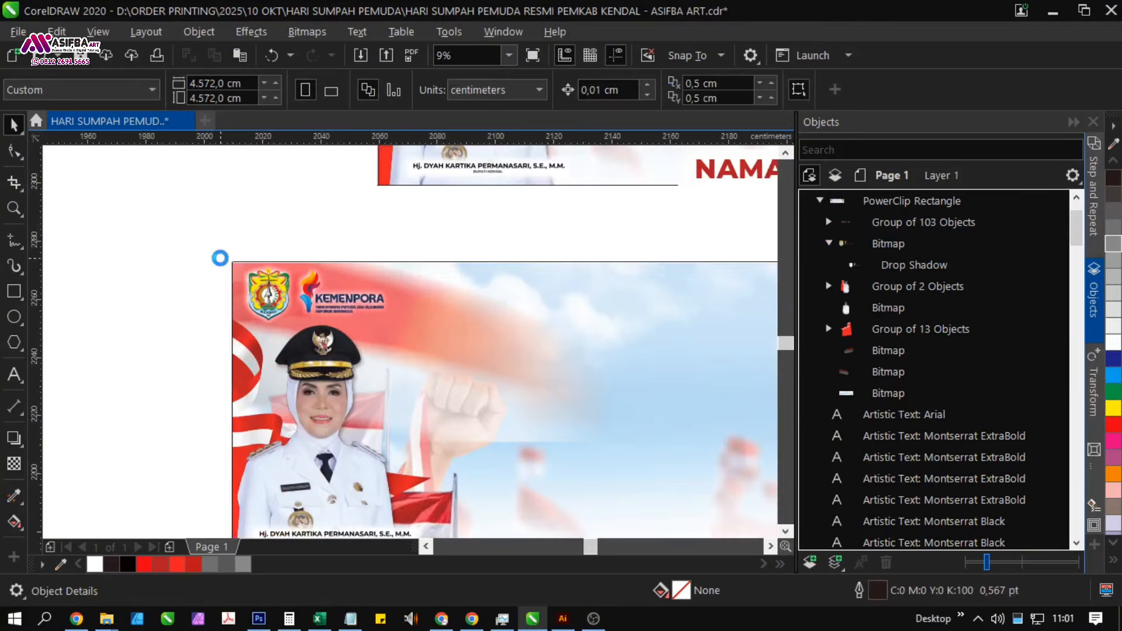
{"action": "scroll", "coordinate": [433, 358], "scroll_direction": "down", "scroll_amount": 1}
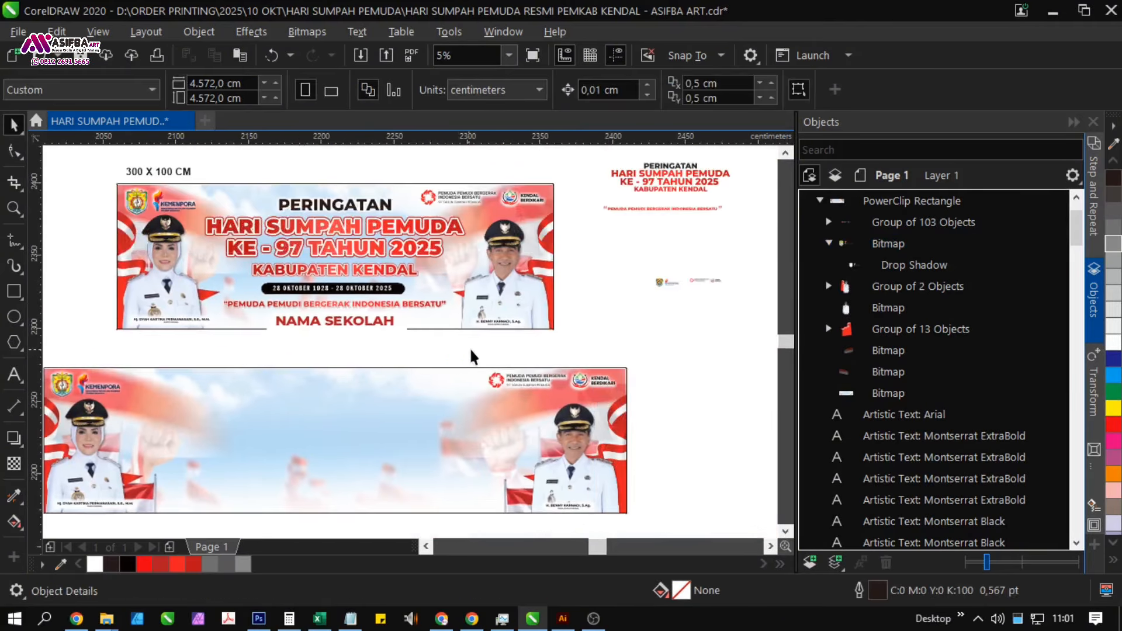
- Duplicate the 300 cm banner's central text block straight down onto the 400 cm background and group the copy
{"action": "left_click_drag", "start_coordinate": [185, 166], "coordinate": [178, 154]}
{"action": "left_click_drag", "start_coordinate": [296, 243], "coordinate": [292, 404]}
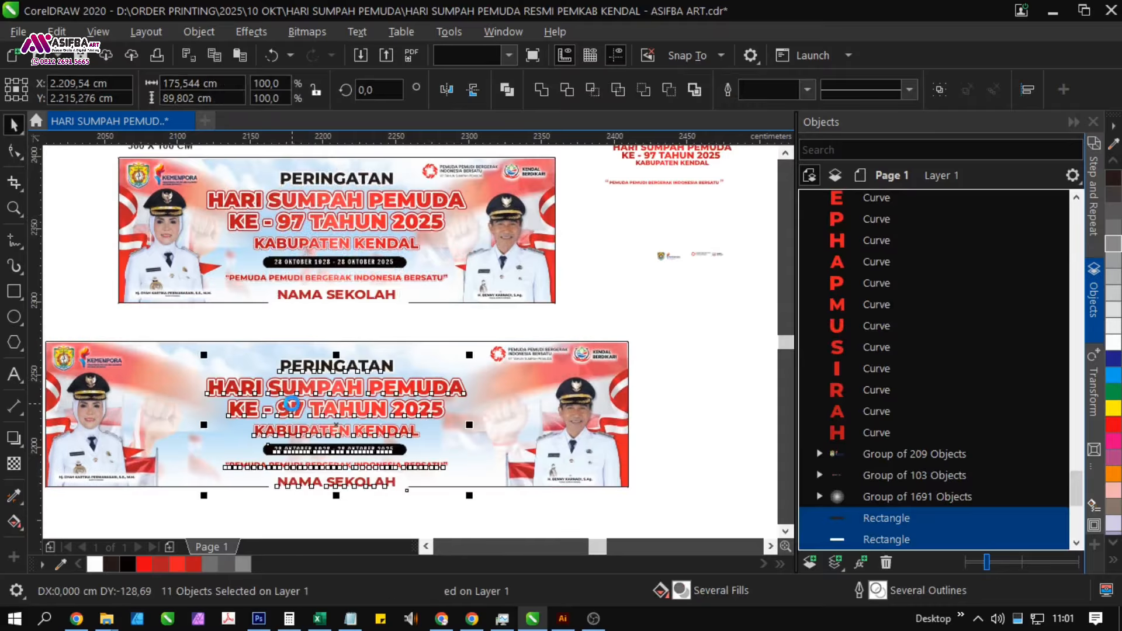
{"action": "key", "text": "ctrl+g"}
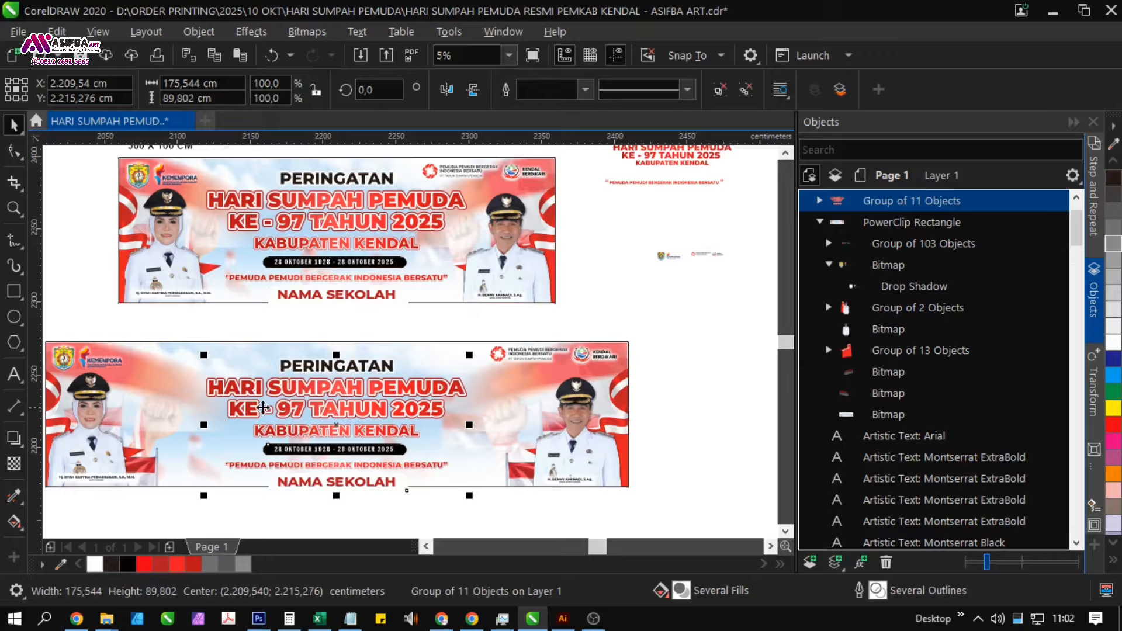
- Align the text group with the bottom edge of the 400 cm background, then ungroup it
{"action": "left_click", "coordinate": [179, 407], "text": "shift"}
{"action": "key", "text": "e"}
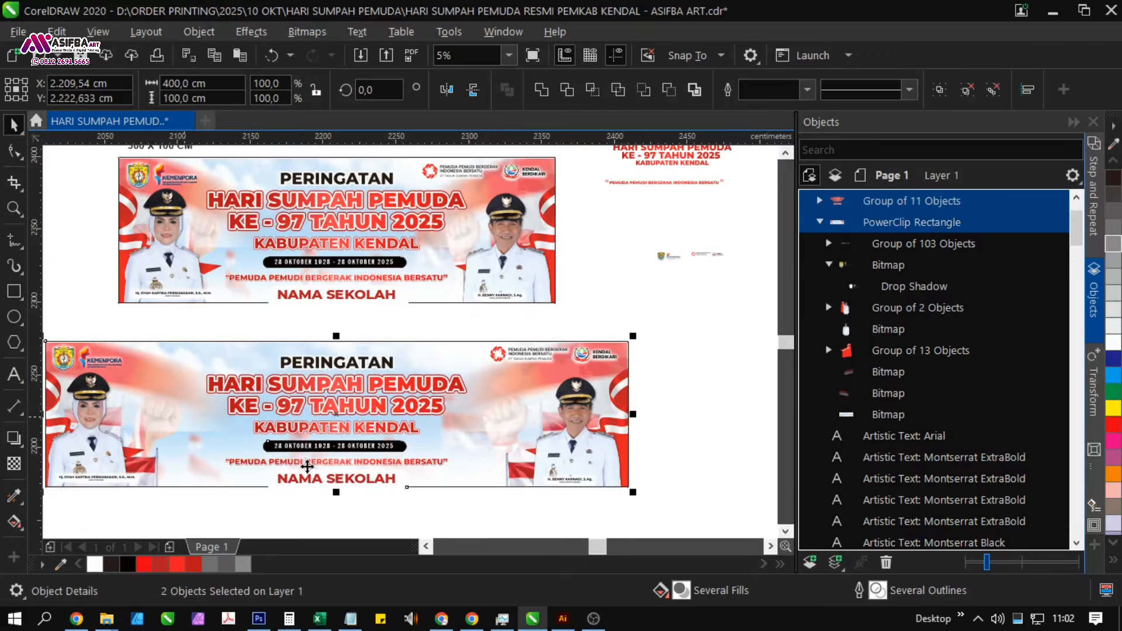
{"action": "left_click", "coordinate": [338, 454]}
{"action": "left_click", "coordinate": [729, 93]}
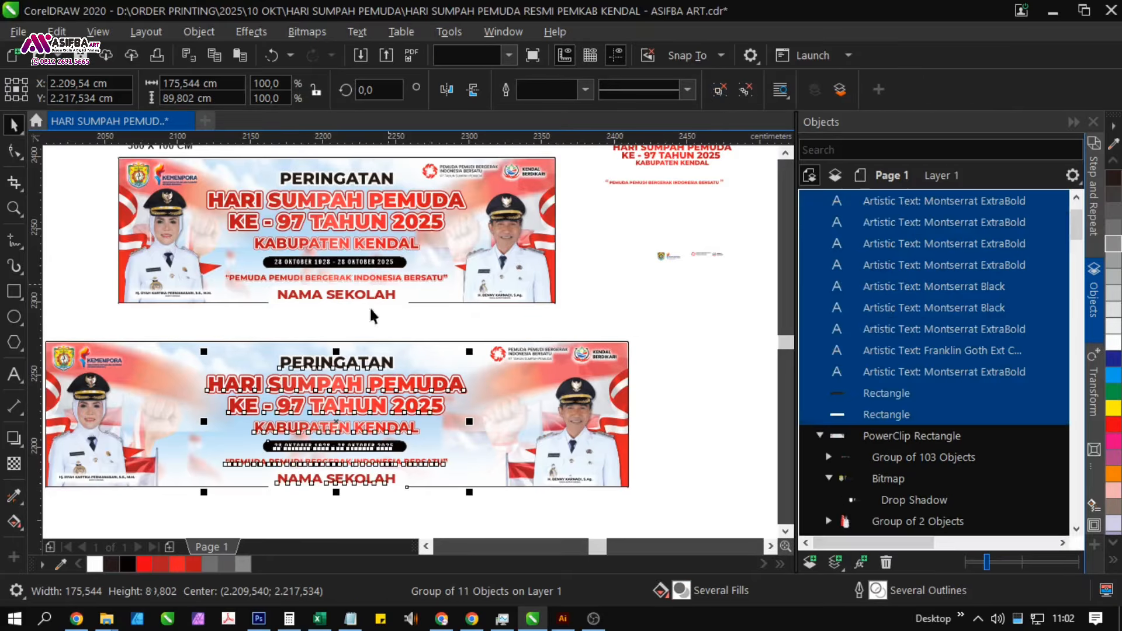
{"action": "left_click", "coordinate": [267, 338]}
- Enlarge the text above NAMA SEKOLAH on the 400 cm banner proportionally to about 184.9 cm wide
{"action": "left_click_drag", "start_coordinate": [217, 325], "coordinate": [235, 264]}
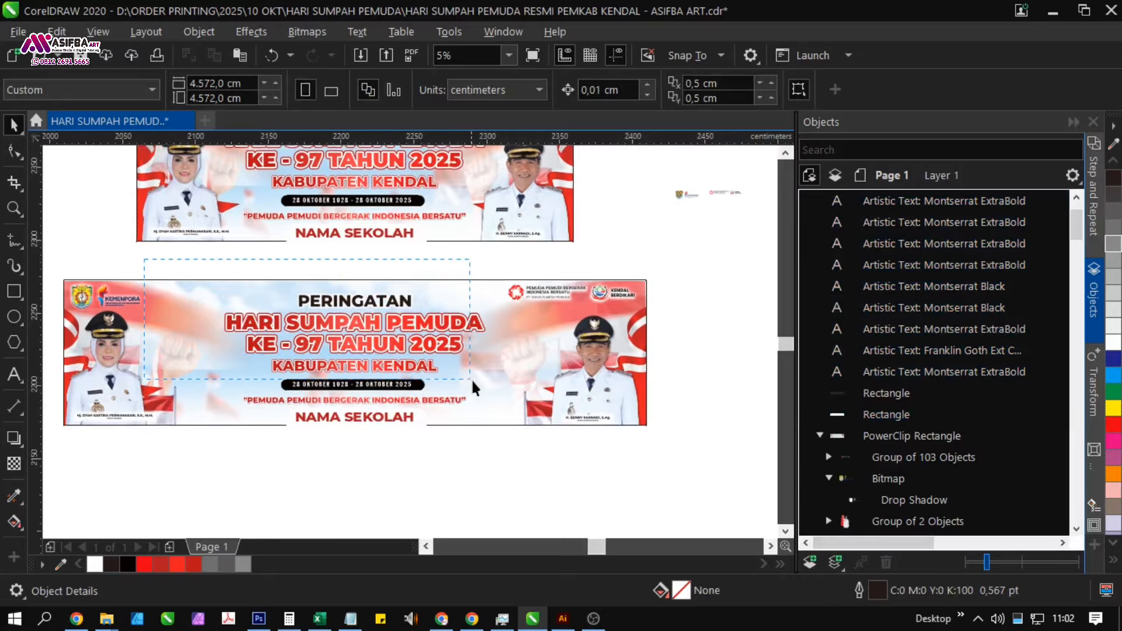
{"action": "left_click_drag", "start_coordinate": [489, 410], "coordinate": [493, 405]}
{"action": "mouse_move", "coordinate": [491, 349]}
{"action": "left_mouse_down"}
{"action": "mouse_move", "coordinate": [508, 349]}
{"action": "mouse_move", "coordinate": [501, 357]}
{"action": "left_mouse_up"}
{"action": "key", "text": "ctrl+z"}
{"action": "scroll", "coordinate": [492, 352], "scroll_direction": "up", "scroll_amount": 2}
{"action": "left_click", "coordinate": [316, 217]}
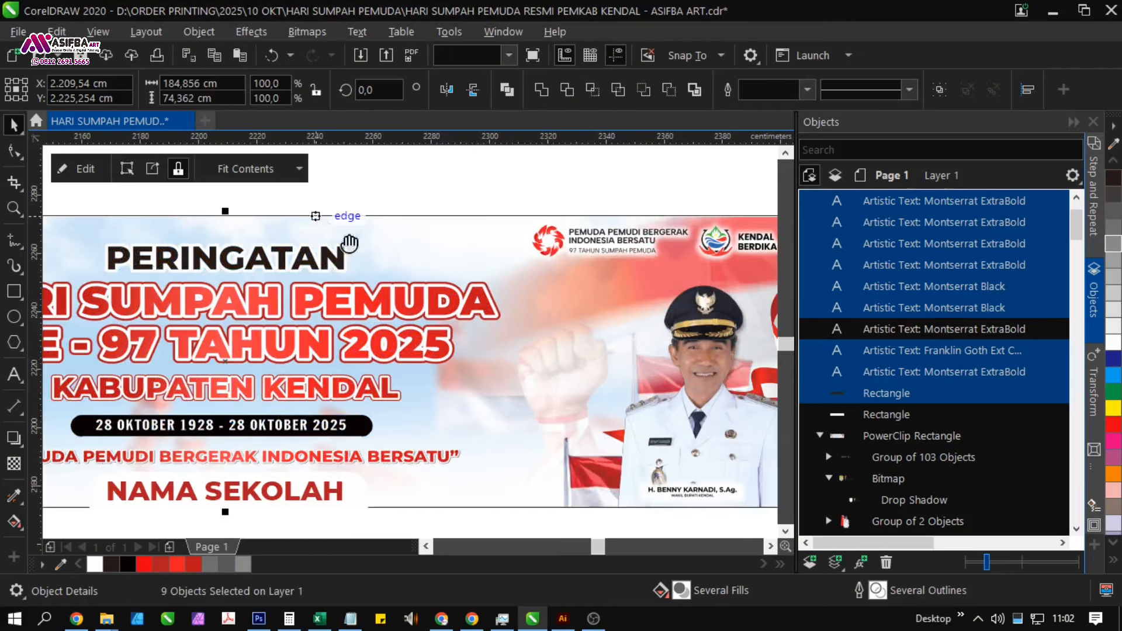
{"action": "left_click_drag", "start_coordinate": [316, 217], "coordinate": [388, 258]}
{"action": "scroll", "coordinate": [326, 252], "scroll_direction": "down", "scroll_amount": 2}
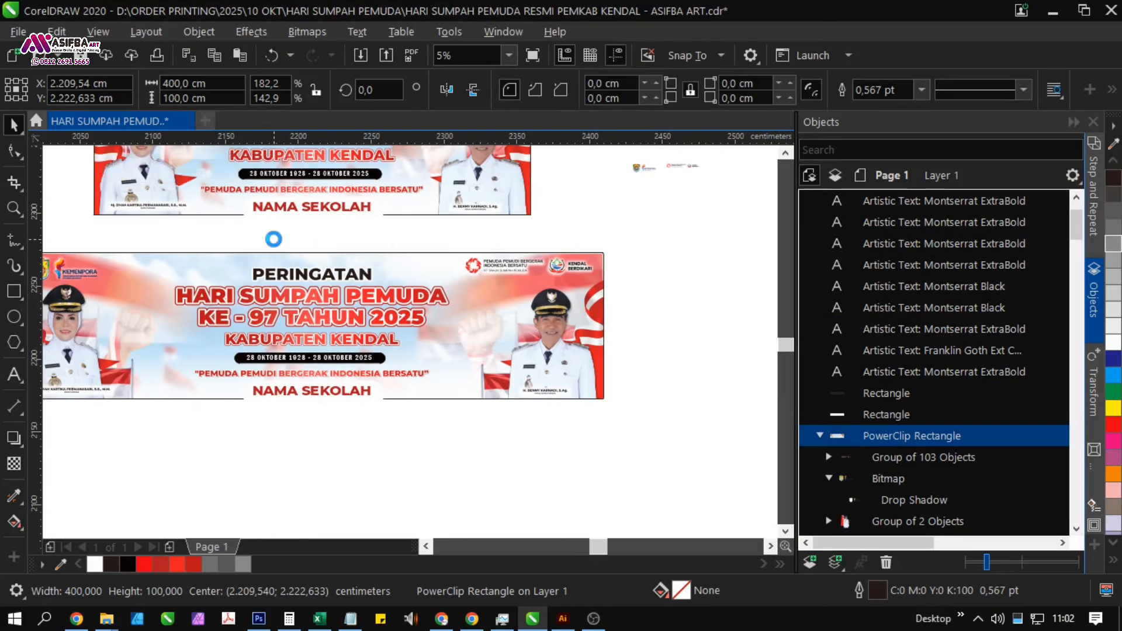
- Enlarge the text above NAMA SEKOLAH proportionally to about 198.9 cm wide and centre it horizontally on the 400 cm background
{"action": "left_click", "coordinate": [142, 240]}
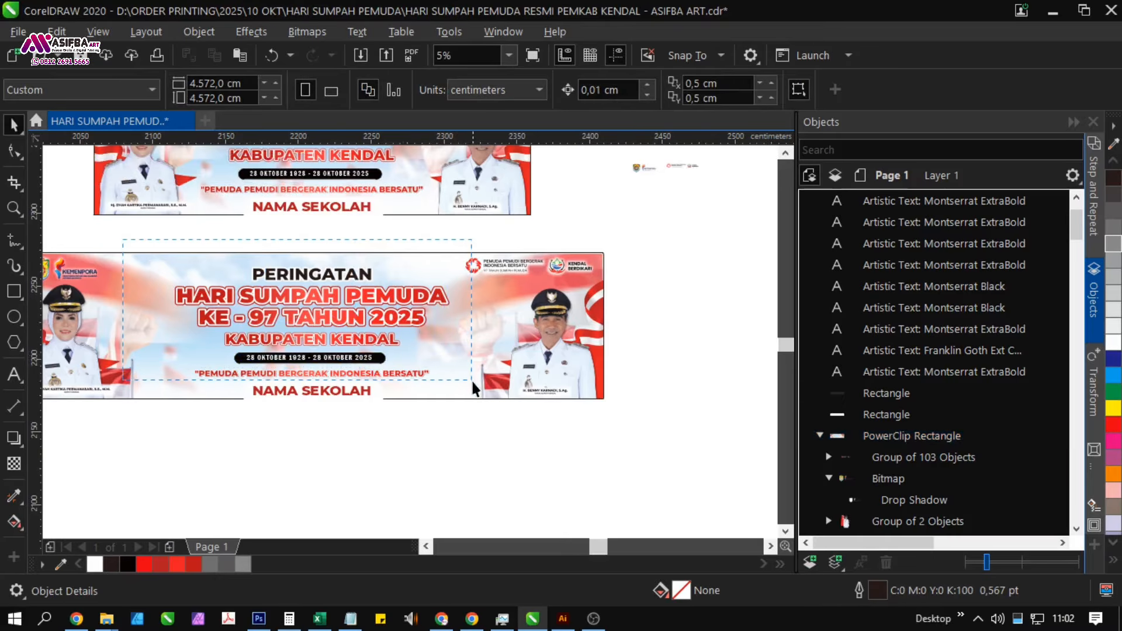
{"action": "left_click_drag", "start_coordinate": [472, 383], "coordinate": [472, 383]}
{"action": "scroll", "coordinate": [174, 271], "scroll_direction": "up", "scroll_amount": 2}
{"action": "left_click_drag", "start_coordinate": [176, 273], "coordinate": [110, 257]}
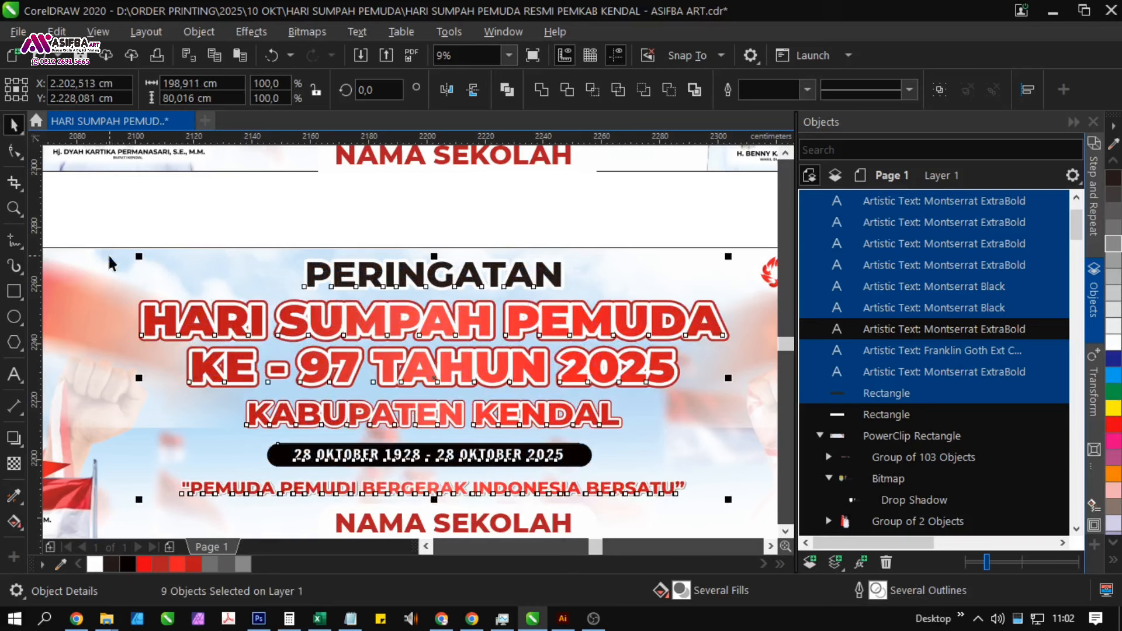
{"action": "scroll", "coordinate": [496, 398], "scroll_direction": "down", "scroll_amount": 2}
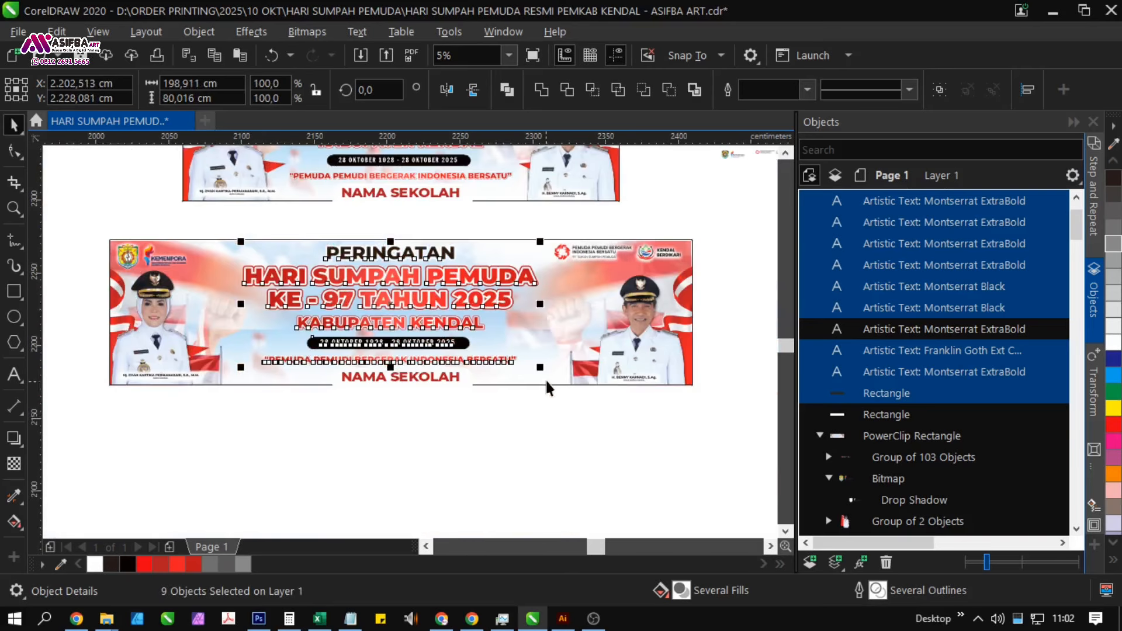
{"action": "left_click", "coordinate": [548, 381], "text": "shift"}
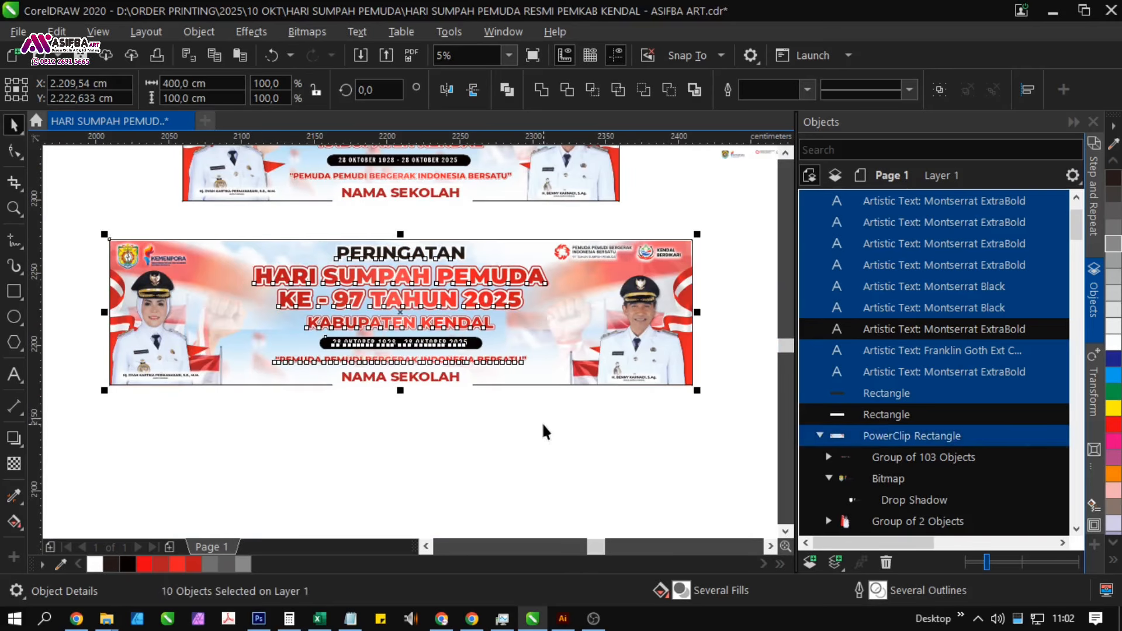
{"action": "left_click", "coordinate": [542, 422]}
- Stretch the heading lines from PERINGATAN to KABUPATEN KENDAL horizontally about their centre to about 211.4 cm wide
{"action": "scroll", "coordinate": [474, 414], "scroll_direction": "down", "scroll_amount": 2}
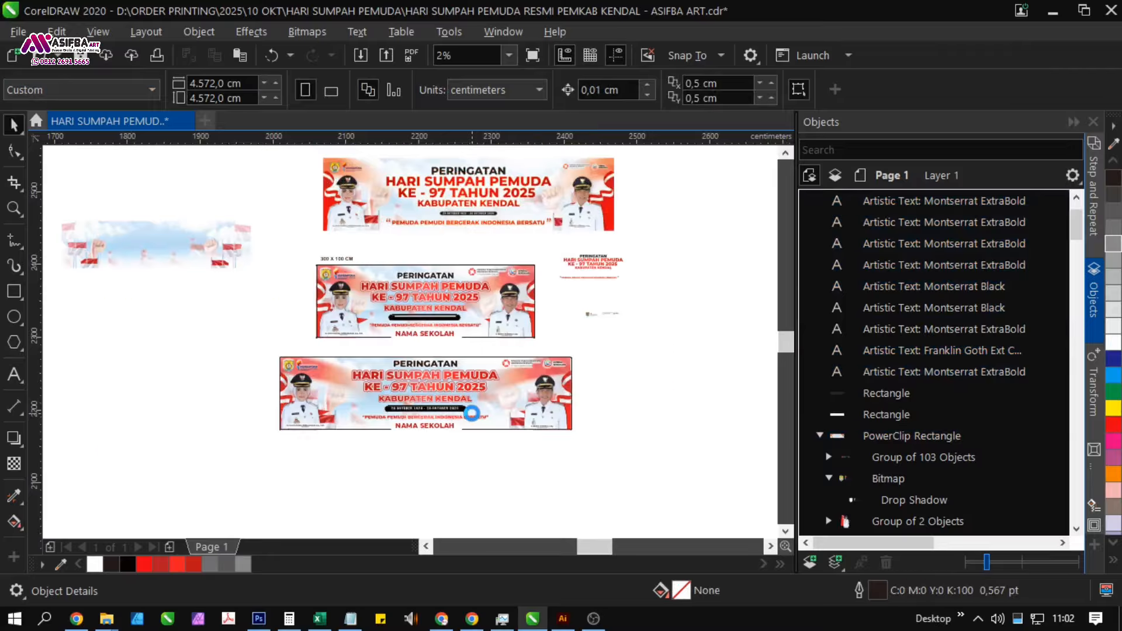
{"action": "scroll", "coordinate": [470, 409], "scroll_direction": "up", "scroll_amount": 2}
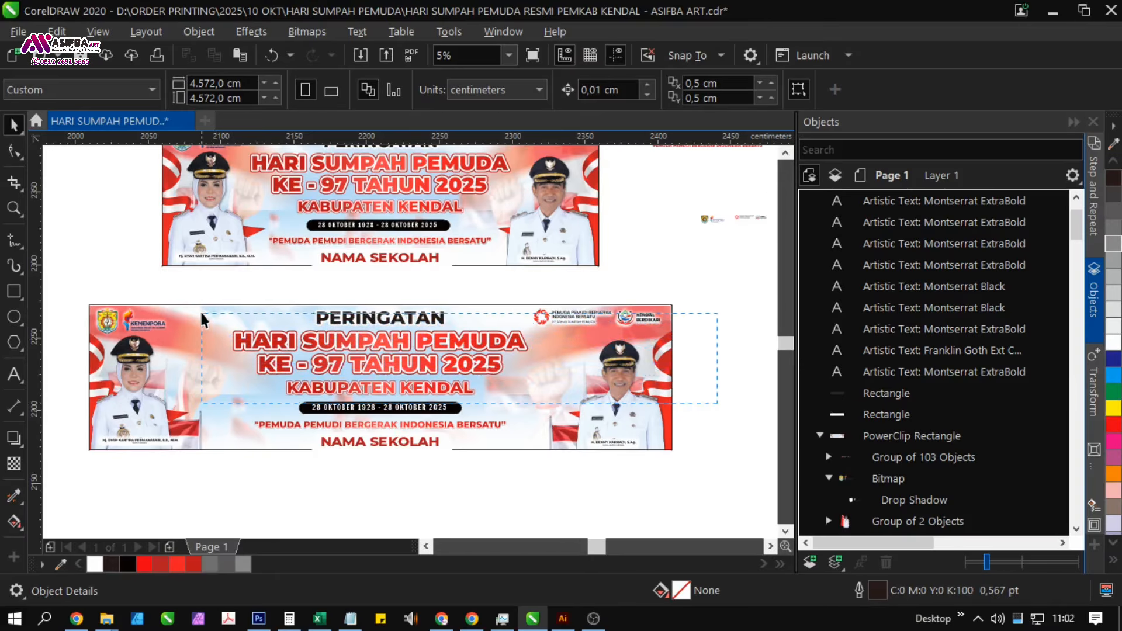
{"action": "left_click_drag", "start_coordinate": [200, 310], "coordinate": [202, 313]}
{"action": "scroll", "coordinate": [533, 353], "scroll_direction": "up", "scroll_amount": 1}
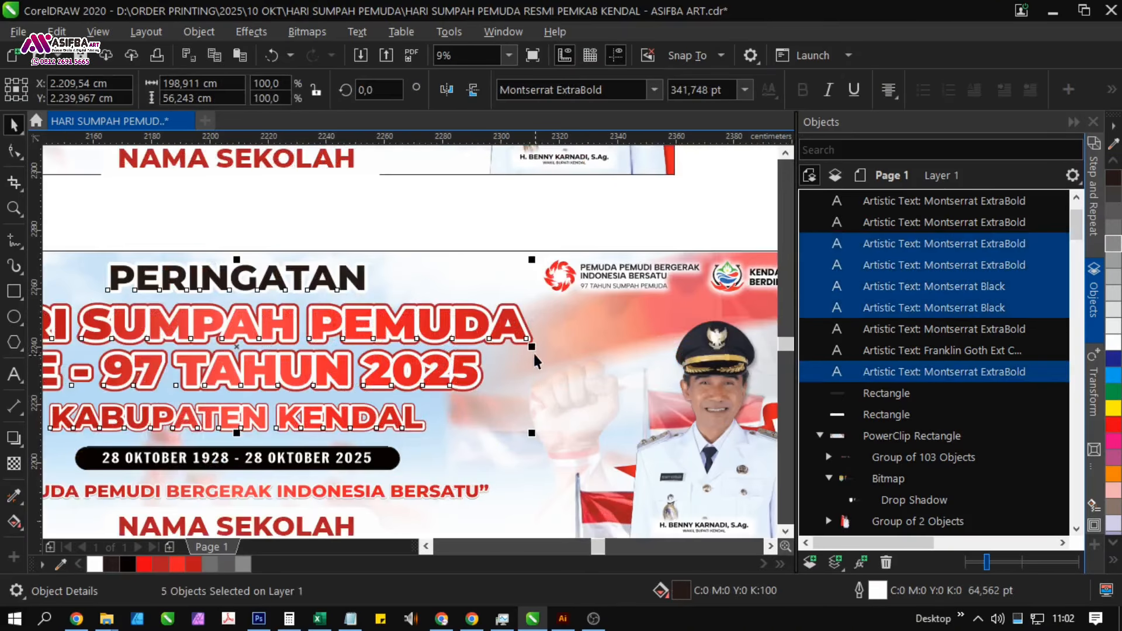
{"action": "left_click_drag", "start_coordinate": [539, 347], "coordinate": [550, 349]}
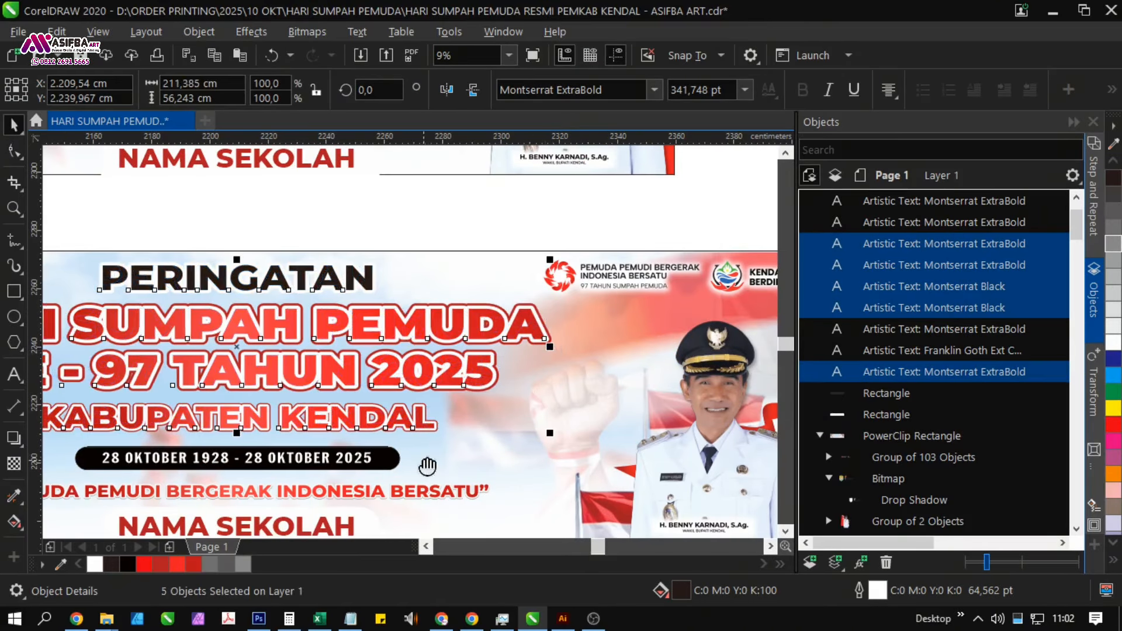
{"action": "left_click_drag", "start_coordinate": [428, 466], "coordinate": [476, 331]}
{"action": "scroll", "coordinate": [514, 364], "scroll_direction": "down", "scroll_amount": 1}
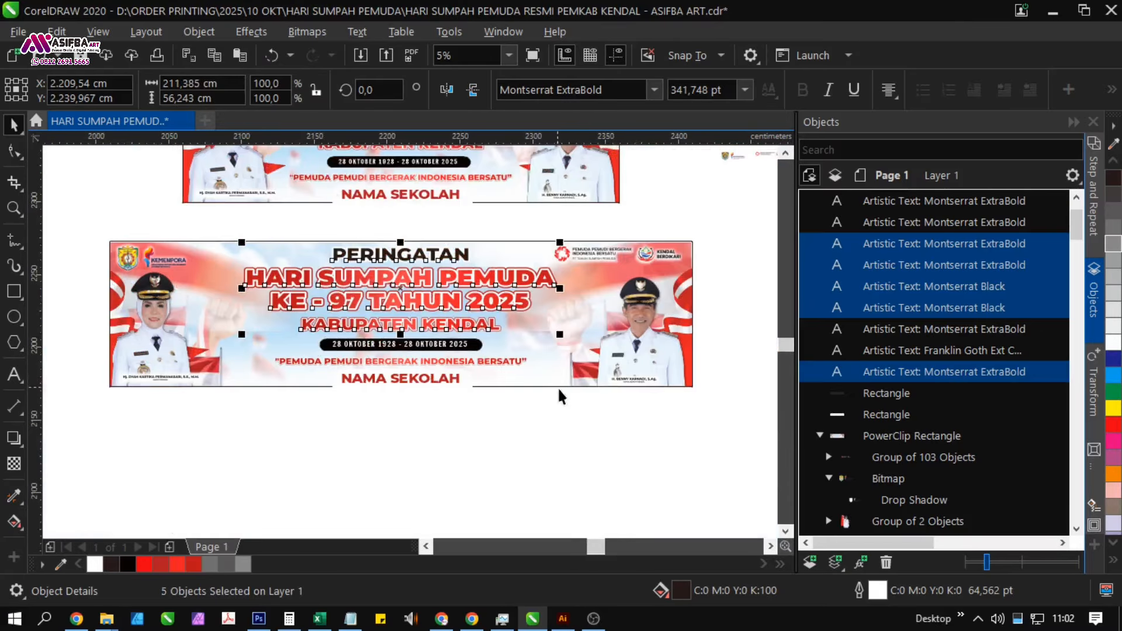
{"action": "left_click", "coordinate": [559, 402]}
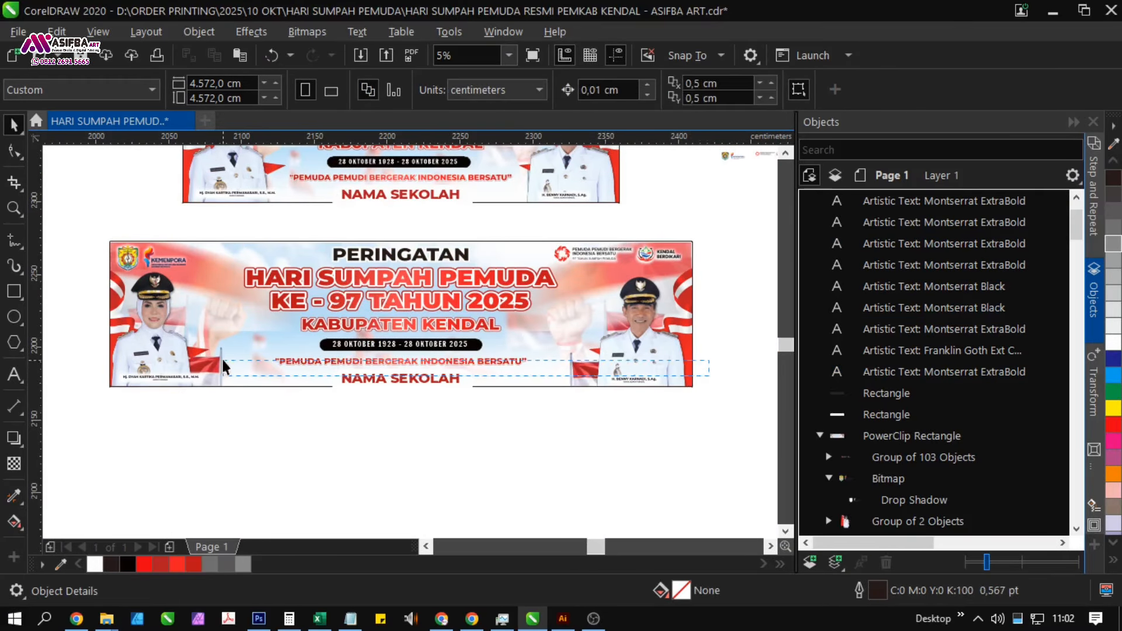
- Stretch the "PEMUDA PEMUDI BERGERAK INDONESIA BERSATU" slogan slightly wider about its centre on the 400 cm banner
{"action": "left_click_drag", "start_coordinate": [222, 359], "coordinate": [223, 360]}
{"action": "scroll", "coordinate": [526, 352], "scroll_direction": "up", "scroll_amount": 1}
{"action": "left_click_drag", "start_coordinate": [521, 355], "coordinate": [541, 355]}
{"action": "left_click", "coordinate": [318, 439]}
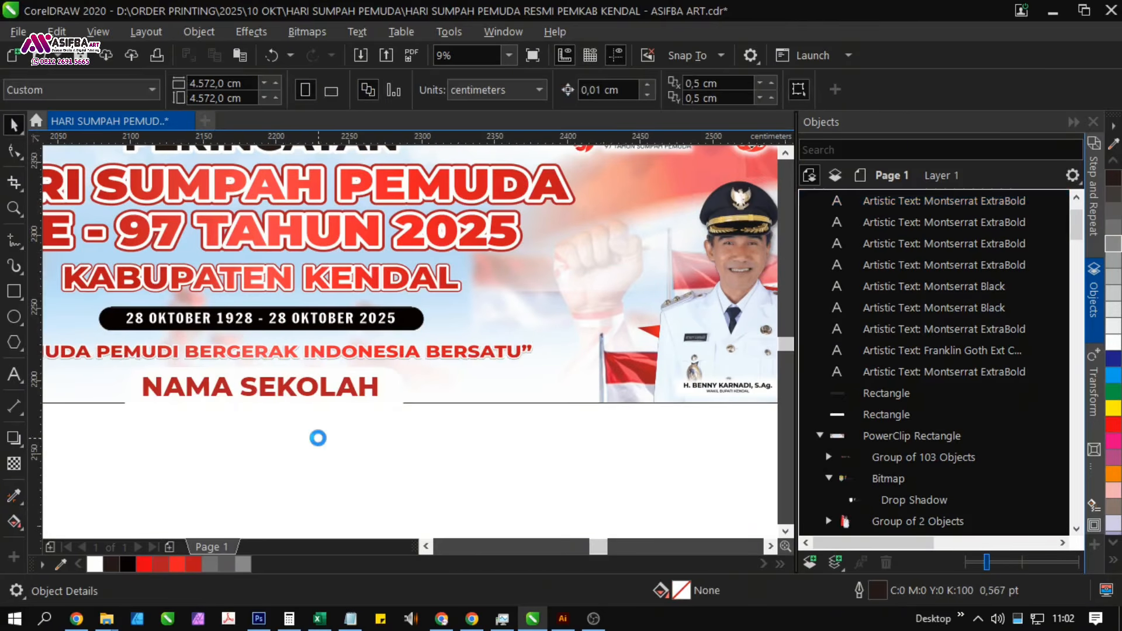
- Duplicate the 300 X 100 CM size label above the larger banner and change the copy to "400 X 100 CM"
{"action": "scroll", "coordinate": [318, 437], "scroll_direction": "down", "scroll_amount": 1}
{"action": "scroll", "coordinate": [318, 438], "scroll_direction": "up", "scroll_amount": 3}
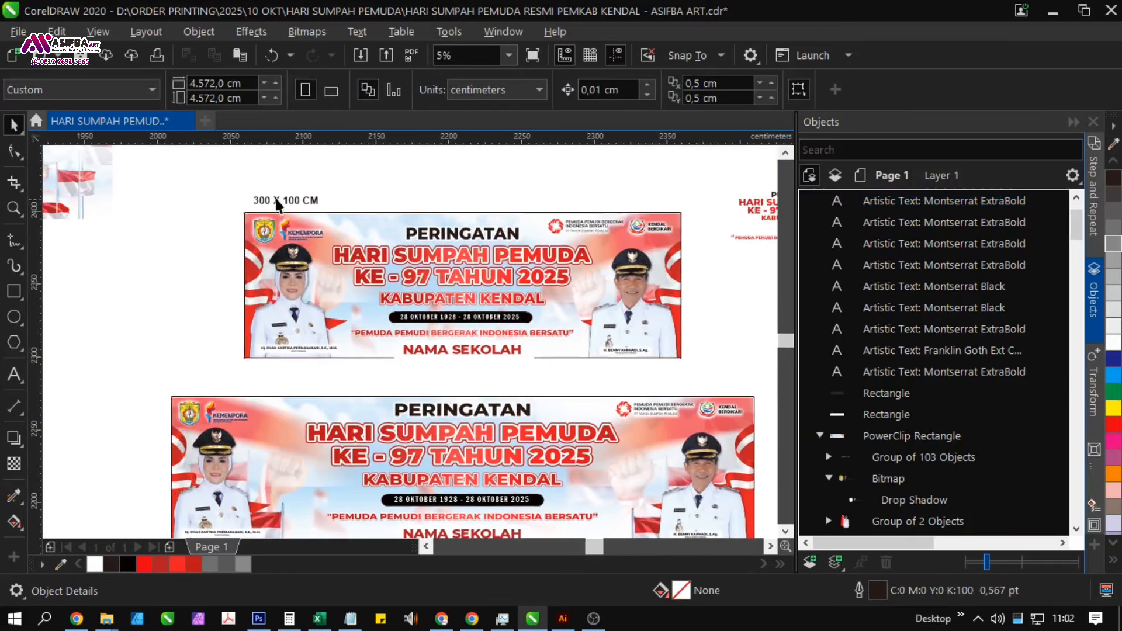
{"action": "left_click", "coordinate": [277, 205]}
{"action": "left_click_drag", "start_coordinate": [277, 204], "coordinate": [211, 393]}
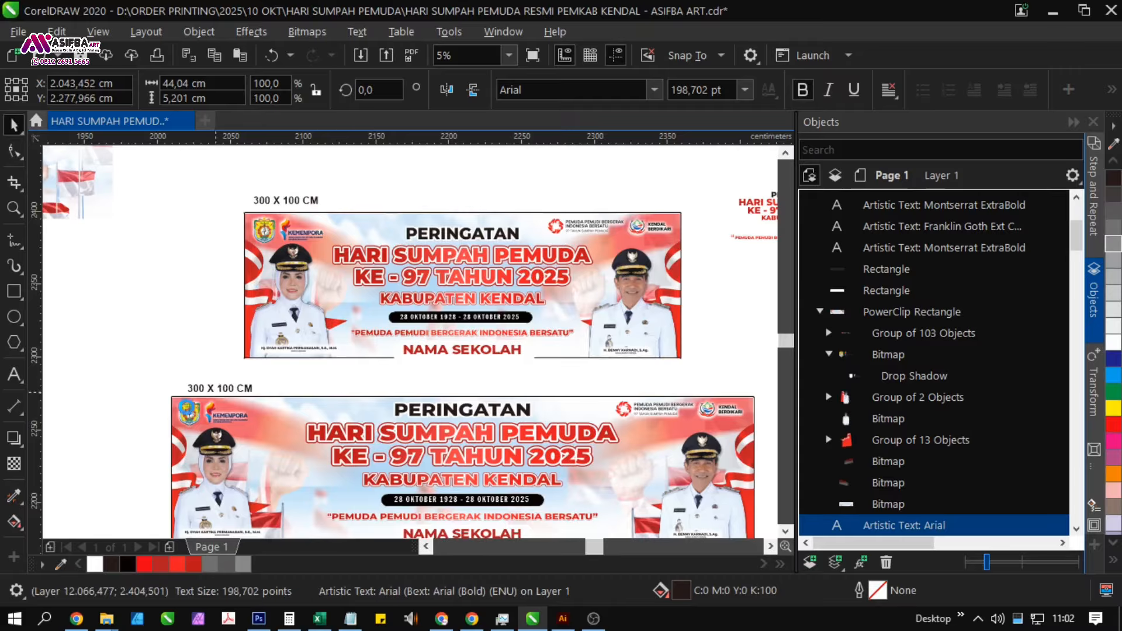
{"action": "scroll", "coordinate": [200, 391], "scroll_direction": "up", "scroll_amount": 2}
{"action": "double_click", "coordinate": [250, 344]}
{"action": "left_click_drag", "start_coordinate": [263, 345], "coordinate": [226, 346]}
{"action": "left_click", "coordinate": [13, 125]}
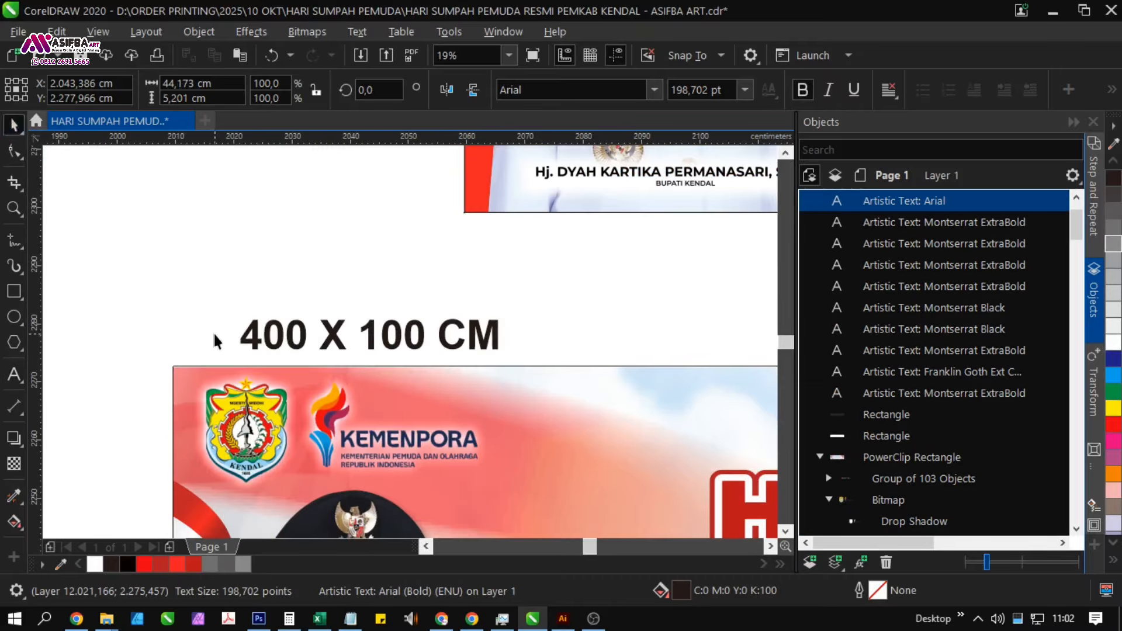
{"action": "left_click", "coordinate": [212, 332]}
- Delete the leftover text and logo copies lying beside the banners
{"action": "scroll", "coordinate": [213, 331], "scroll_direction": "down", "scroll_amount": 3}
{"action": "scroll", "coordinate": [612, 367], "scroll_direction": "down", "scroll_amount": 2}
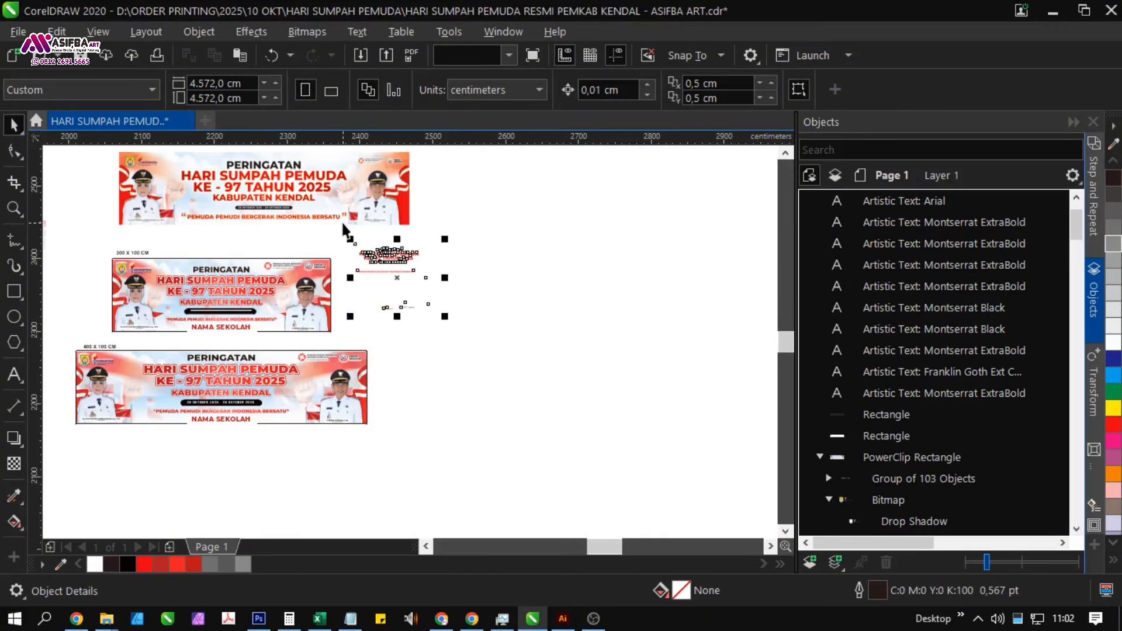
{"action": "key", "text": "Delete"}
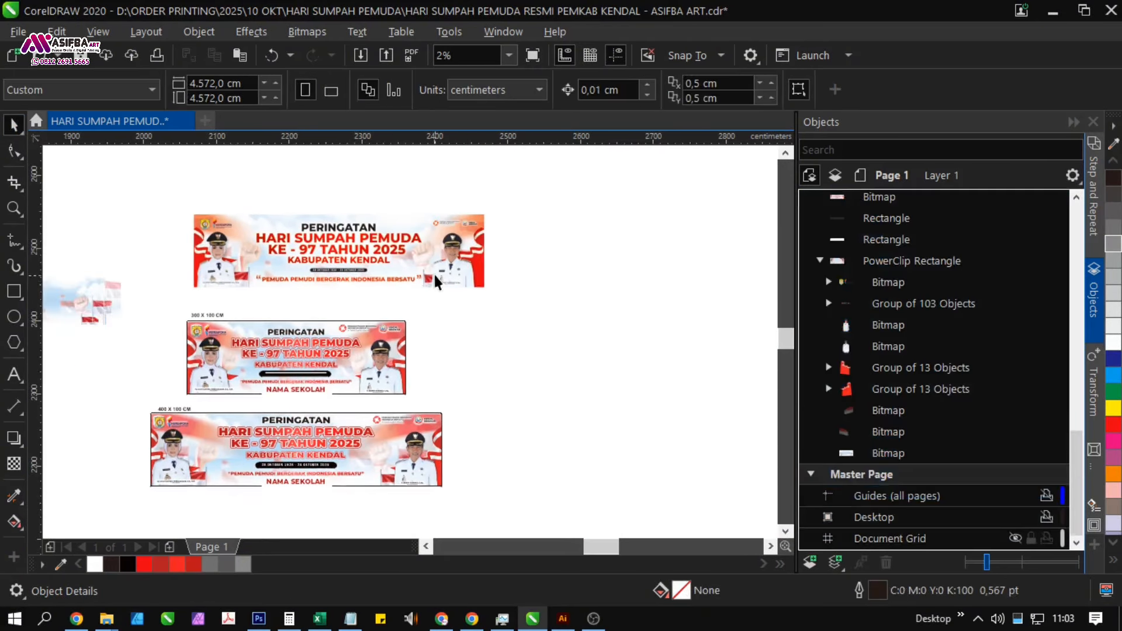
{"action": "scroll", "coordinate": [285, 357], "scroll_direction": "up", "scroll_amount": 2}
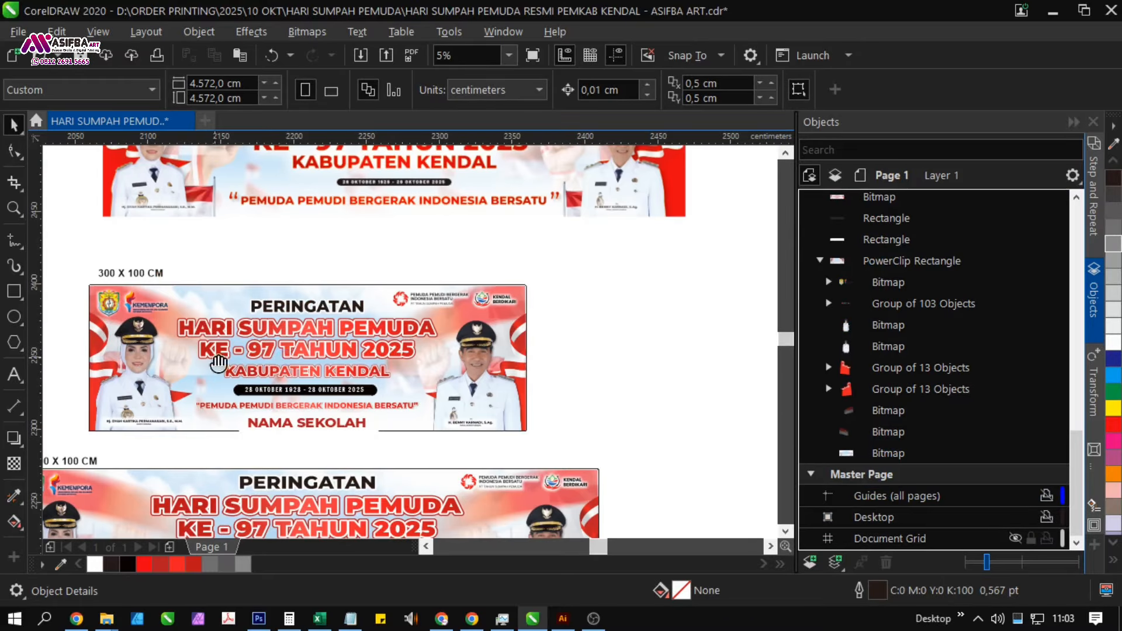
{"action": "left_click_drag", "start_coordinate": [218, 362], "coordinate": [263, 304]}
{"action": "left_click", "coordinate": [910, 261]}
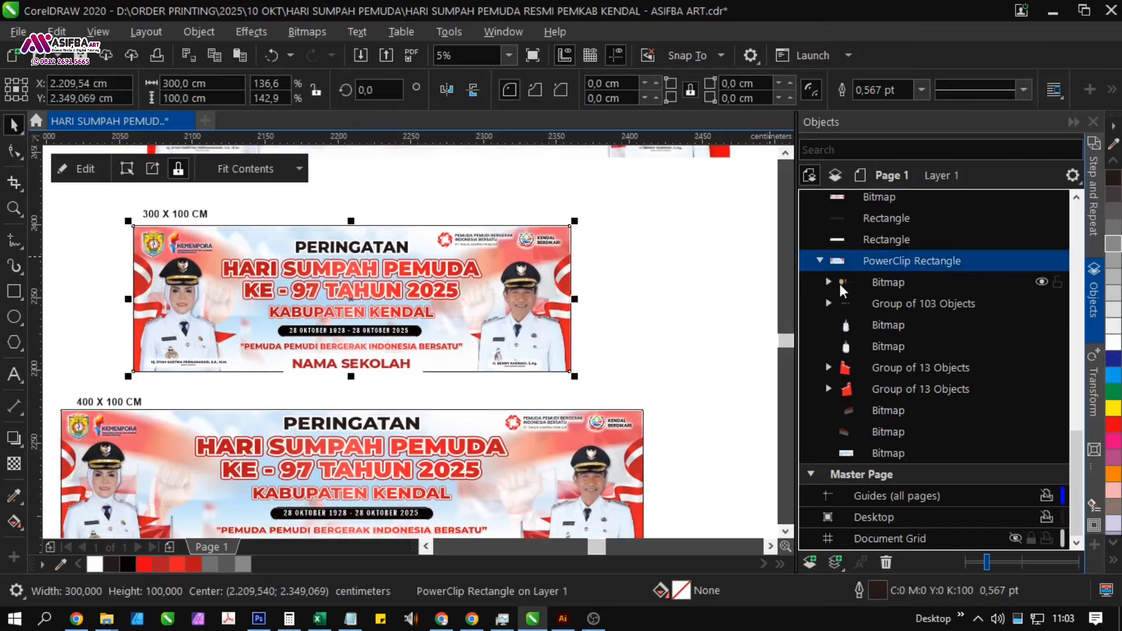
{"action": "left_click", "coordinate": [874, 451]}
{"action": "left_click_drag", "start_coordinate": [384, 340], "coordinate": [386, 377]}
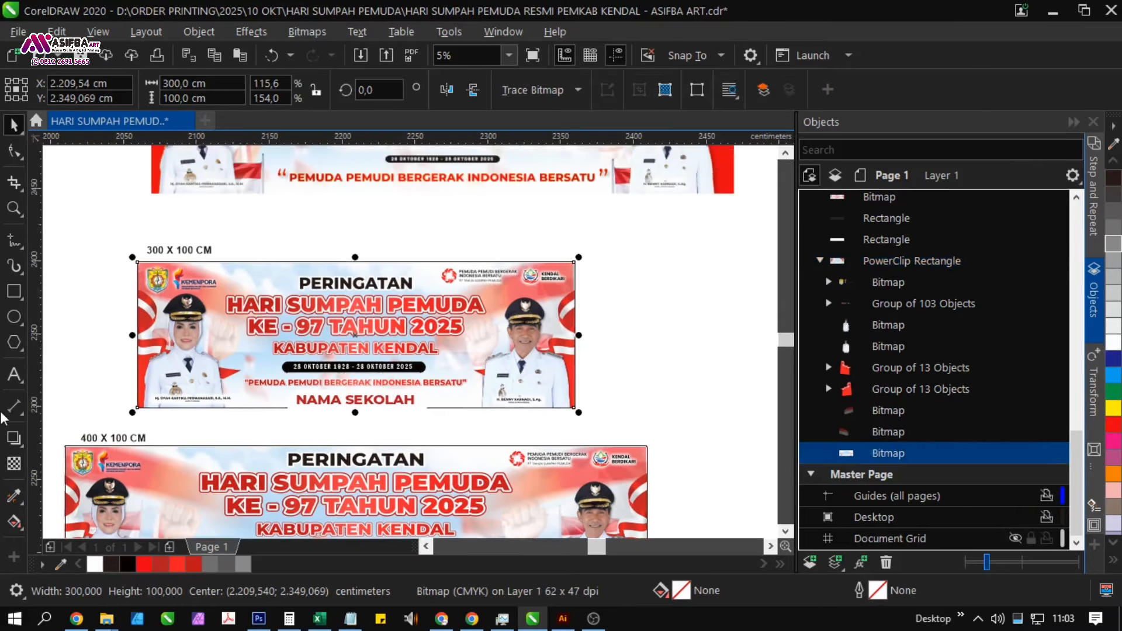
{"action": "left_click", "coordinate": [14, 463]}
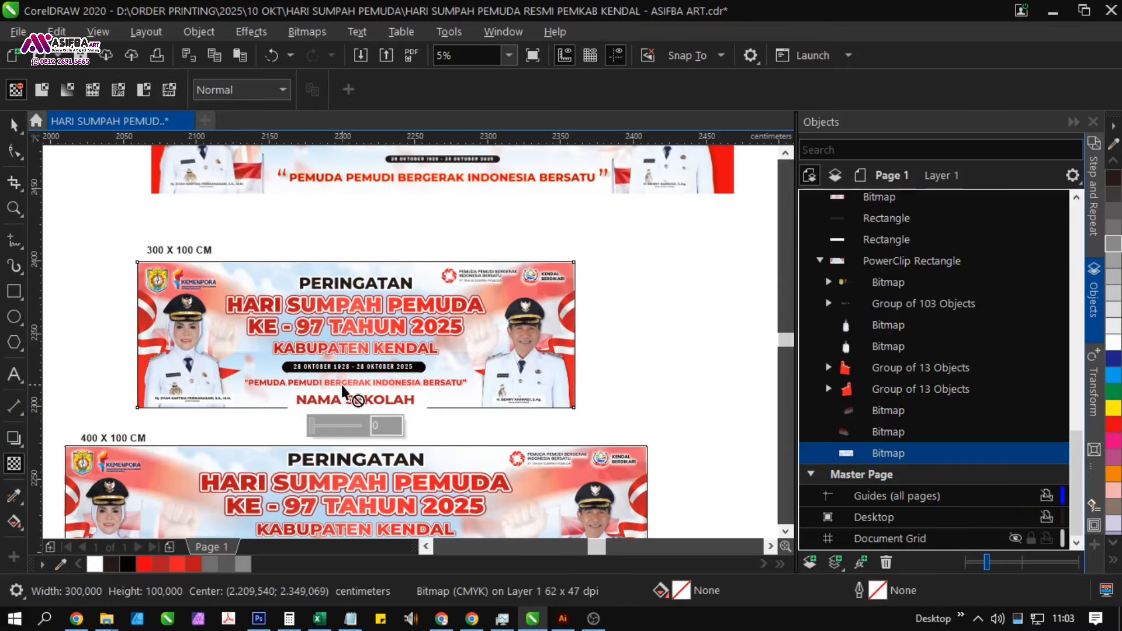
{"action": "left_click", "coordinate": [14, 124]}
{"action": "left_click", "coordinate": [236, 271]}
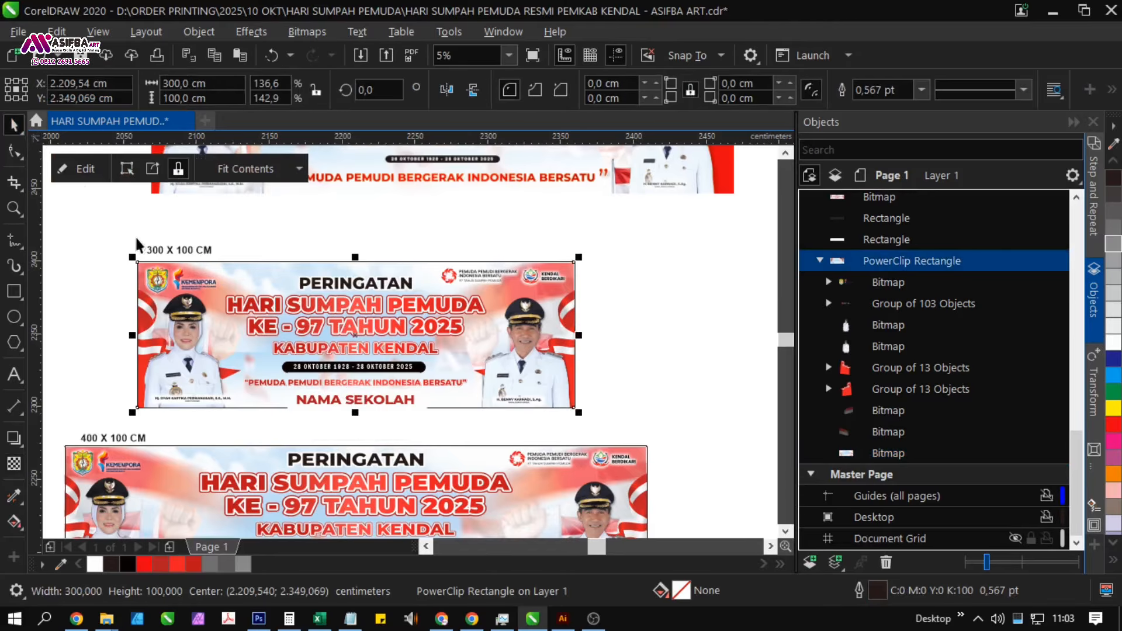
- Inside the 300 × 100 cm banner's PowerClip, draw a circle about 136 cm wide over the central sky, fill it white and remove its outline
{"action": "left_click", "coordinate": [81, 169]}
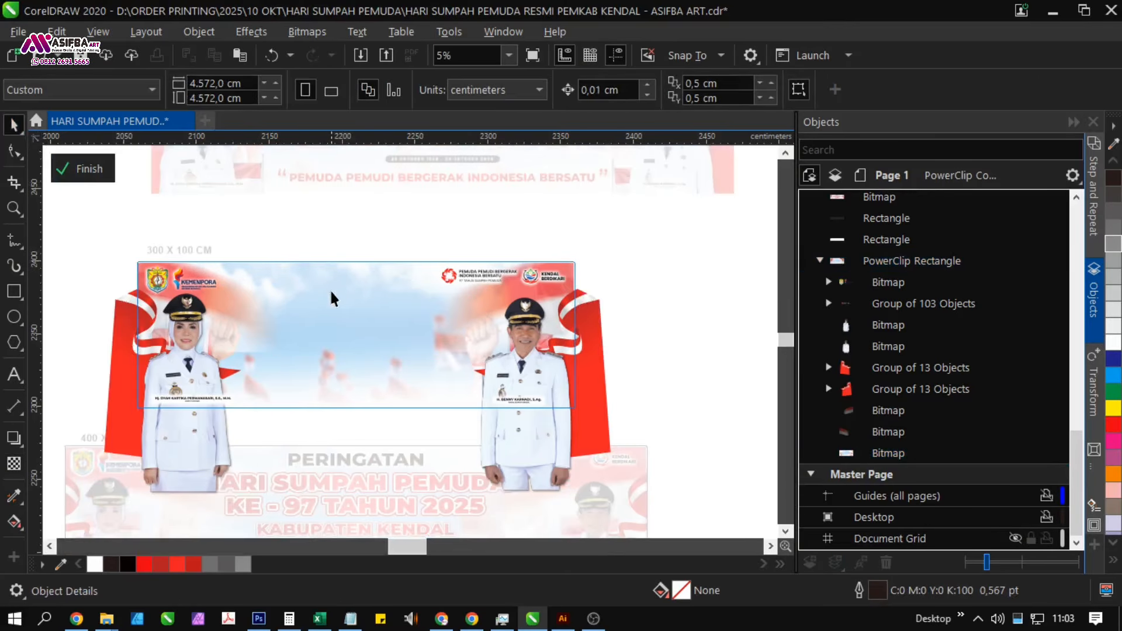
{"action": "left_click", "coordinate": [329, 288]}
{"action": "left_click", "coordinate": [55, 313]}
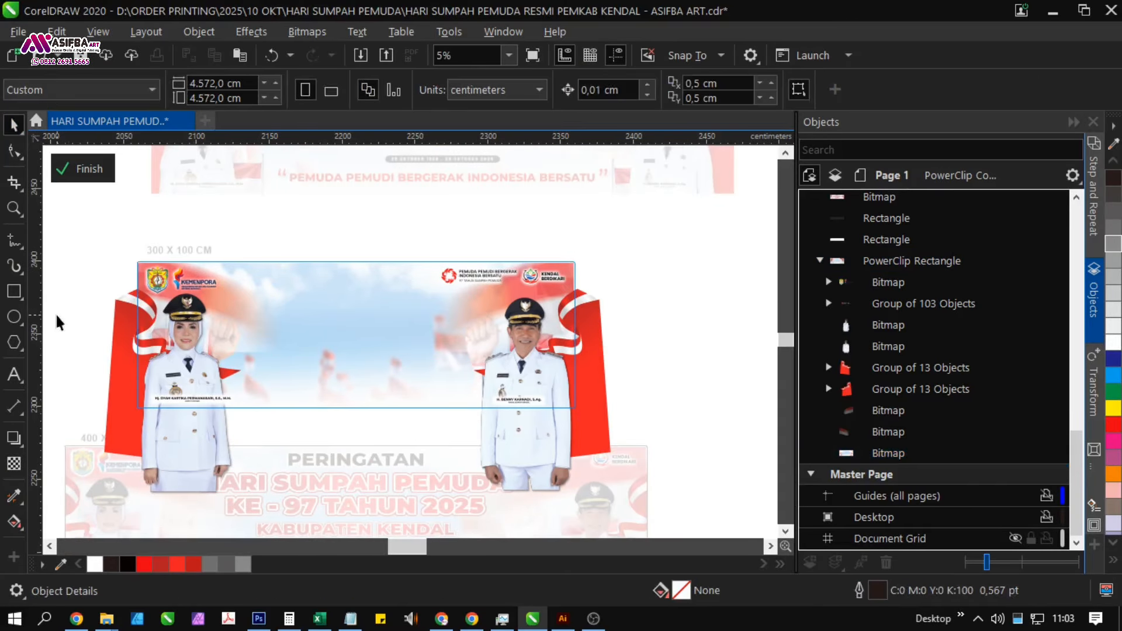
{"action": "left_click", "coordinate": [14, 316]}
{"action": "left_click_drag", "start_coordinate": [237, 211], "coordinate": [449, 374]}
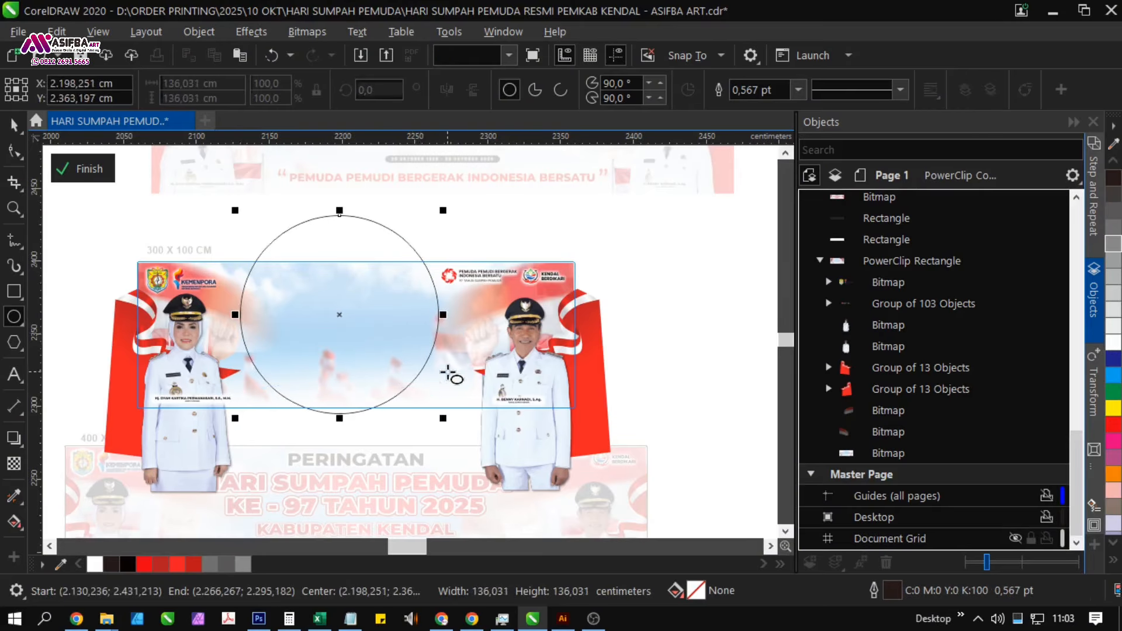
{"action": "key", "text": "space"}
{"action": "left_click_drag", "start_coordinate": [348, 343], "coordinate": [343, 311]}
{"action": "left_click", "coordinate": [1113, 343]}
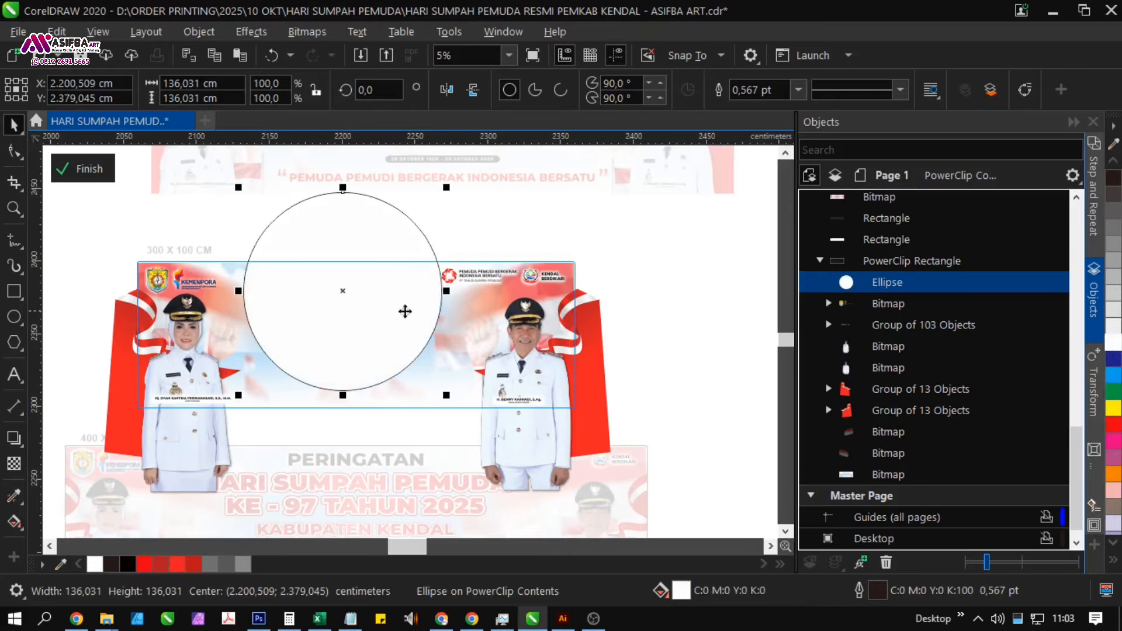
{"action": "left_click", "coordinate": [797, 90]}
{"action": "left_click", "coordinate": [800, 108]}
- Give the white circle an elliptical fountain transparency with 48 at the centre and 100 at the outer edge
{"action": "left_click", "coordinate": [14, 464]}
{"action": "left_click_drag", "start_coordinate": [355, 283], "coordinate": [314, 299]}
{"action": "left_click", "coordinate": [393, 89]}
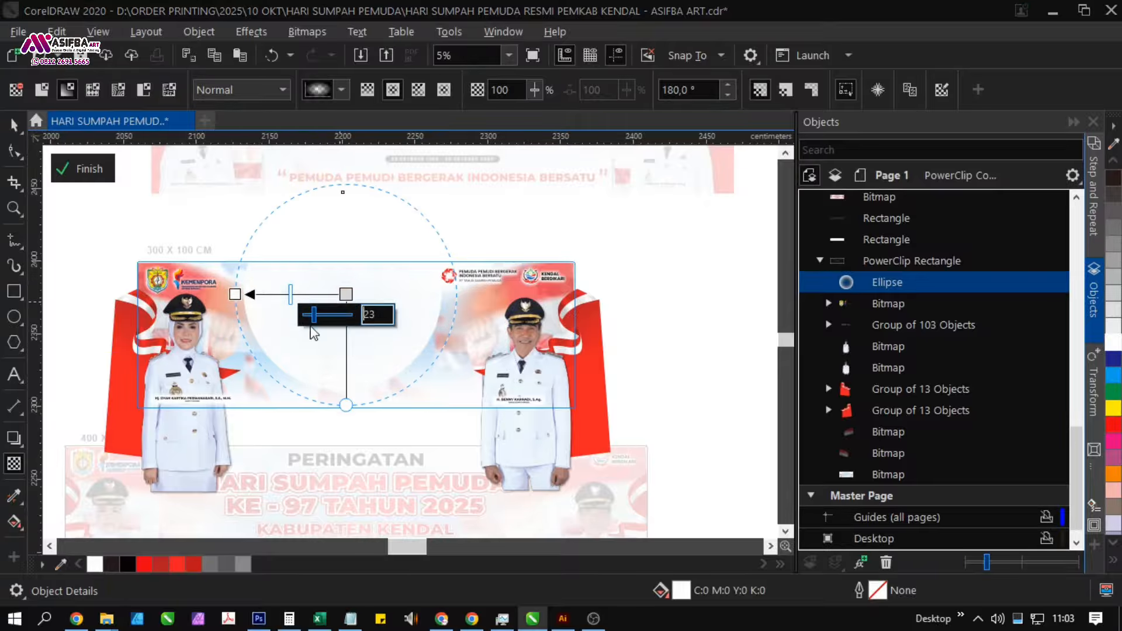
{"action": "left_click_drag", "start_coordinate": [314, 314], "coordinate": [326, 315]}
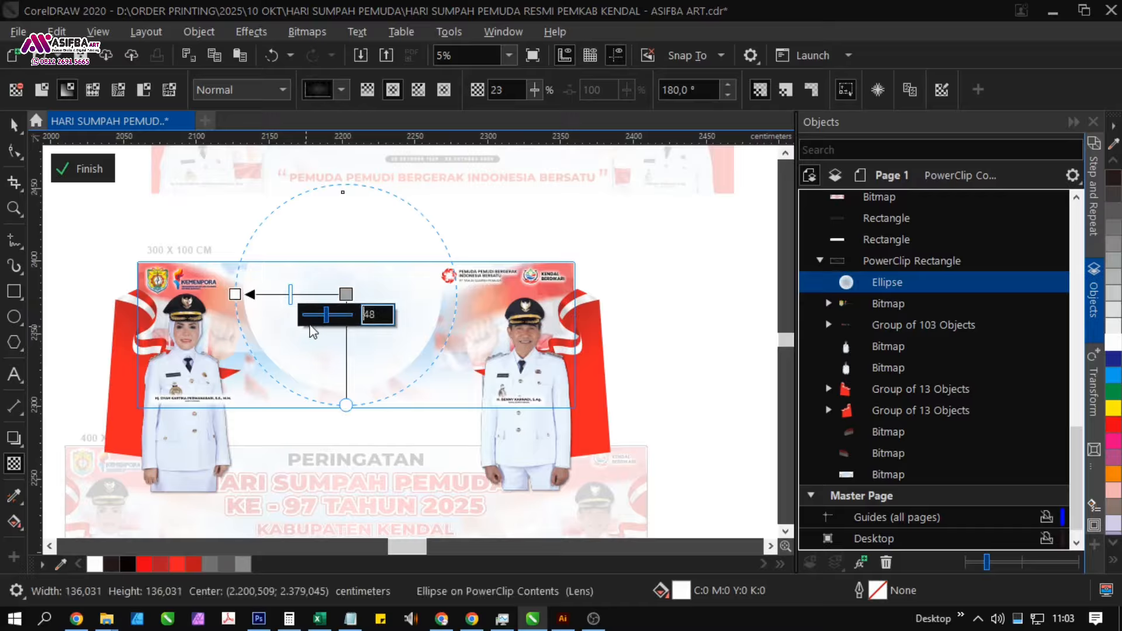
{"action": "left_click", "coordinate": [234, 295]}
{"action": "left_click_drag", "start_coordinate": [193, 314], "coordinate": [242, 314]}
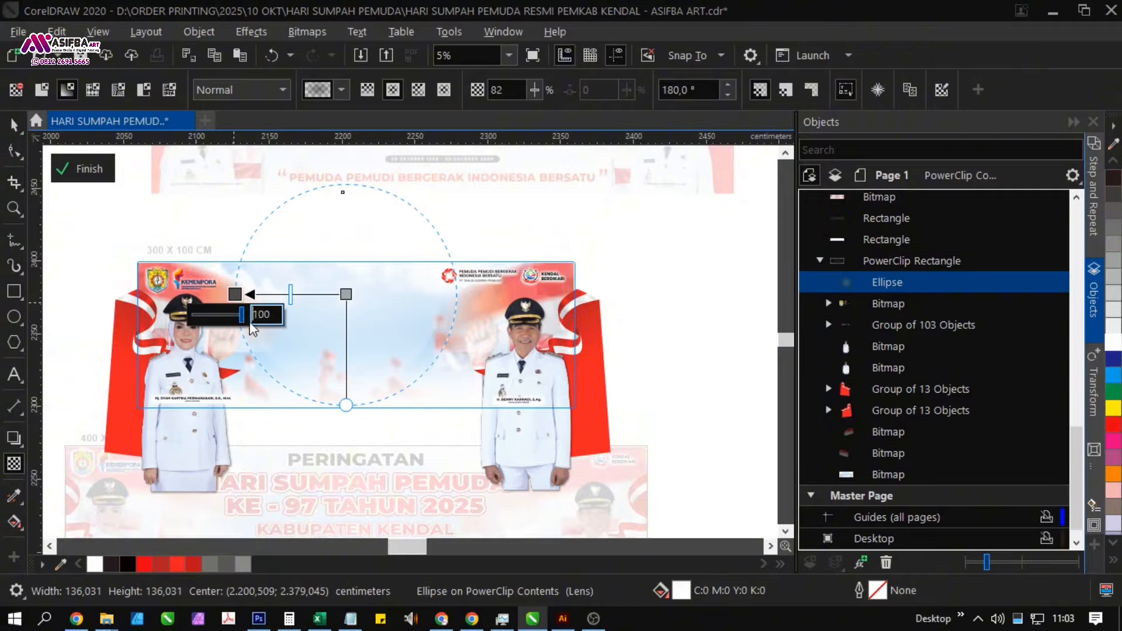
- Enlarge the circle about its centre to about 153 cm, set its centre transparency to 0 and finish editing the PowerClip
{"action": "left_click", "coordinate": [14, 125]}
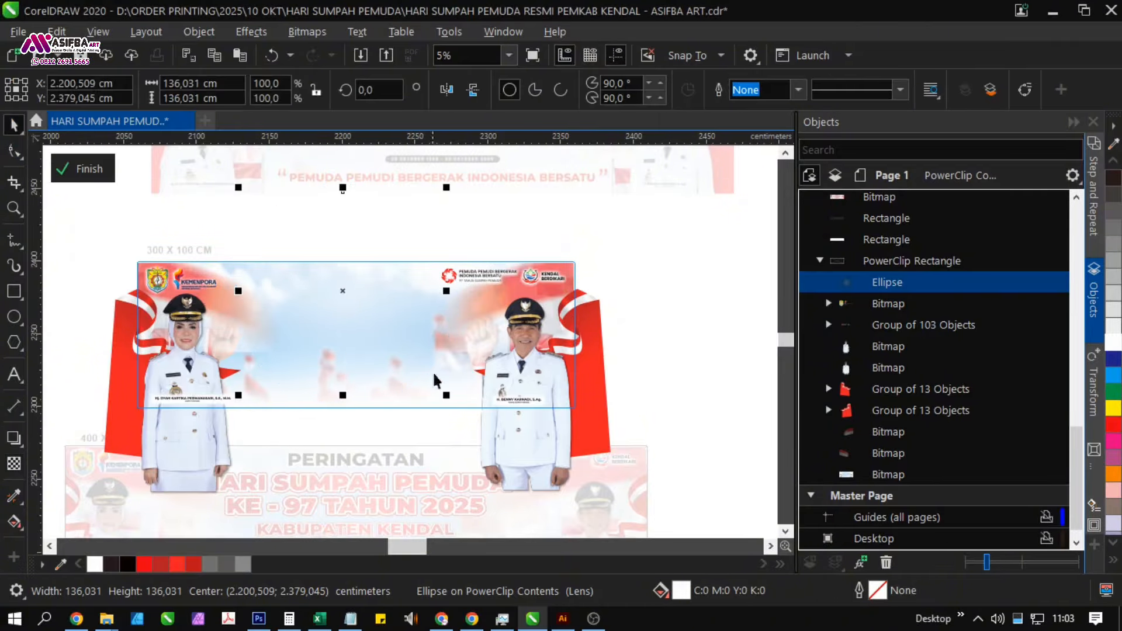
{"action": "left_click_drag", "start_coordinate": [450, 395], "coordinate": [462, 408]}
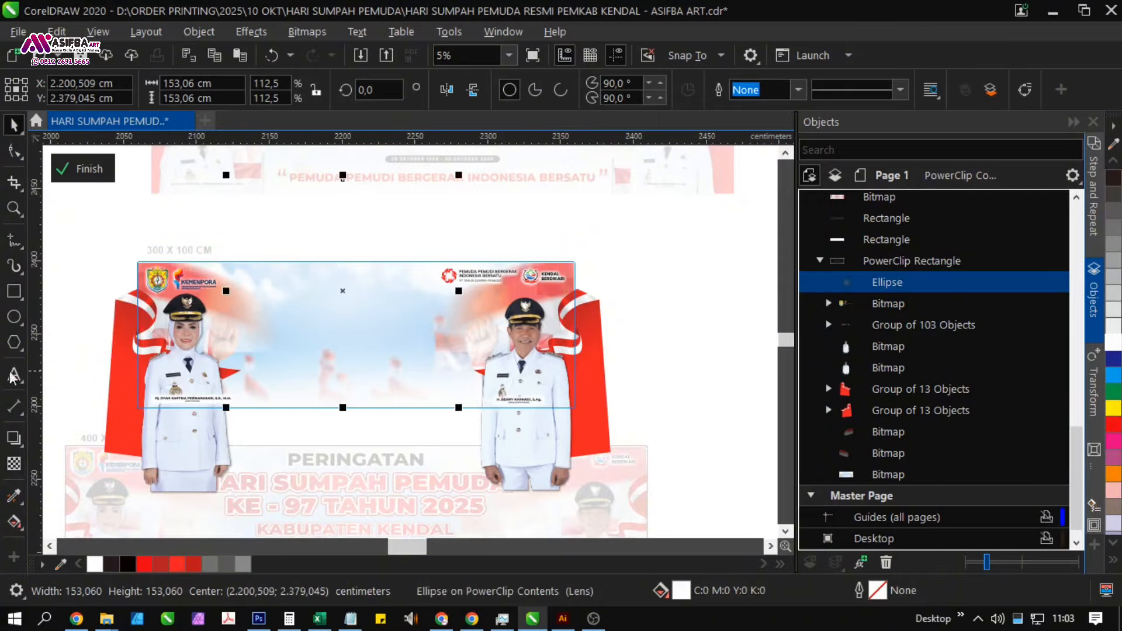
{"action": "left_click", "coordinate": [14, 463]}
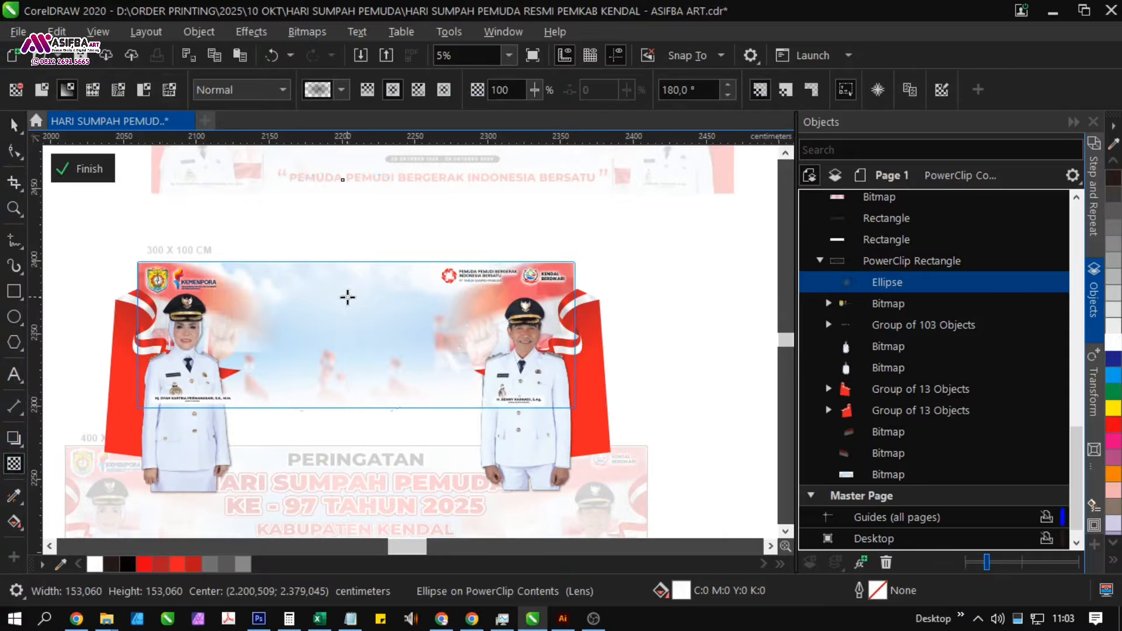
{"action": "left_click", "coordinate": [346, 294]}
{"action": "left_click_drag", "start_coordinate": [326, 319], "coordinate": [311, 319]}
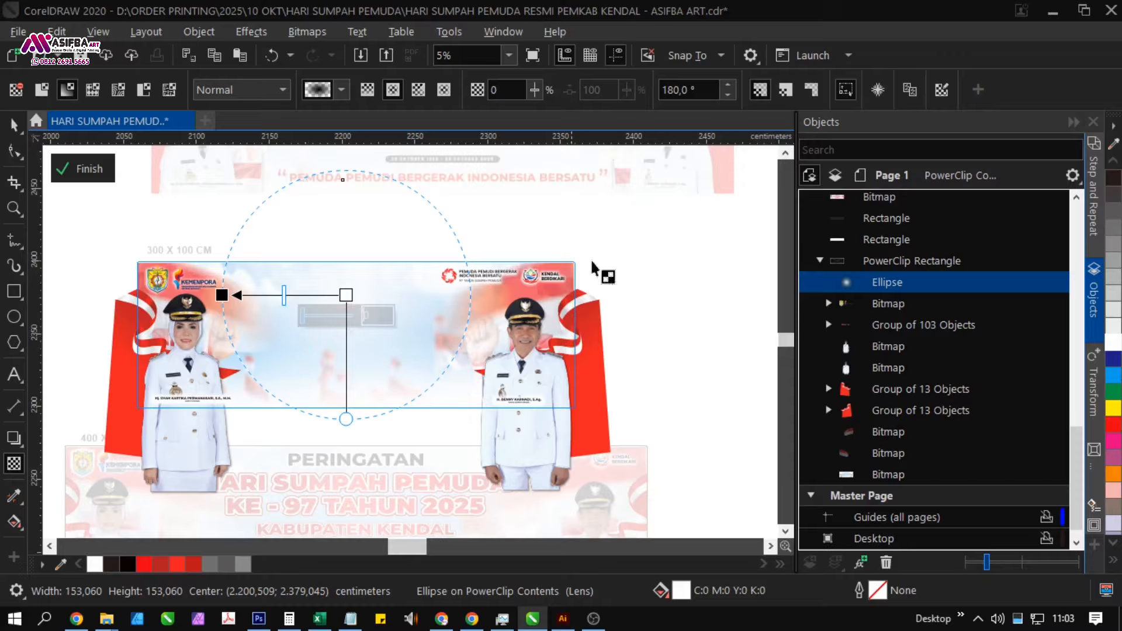
{"action": "left_click", "coordinate": [659, 246]}
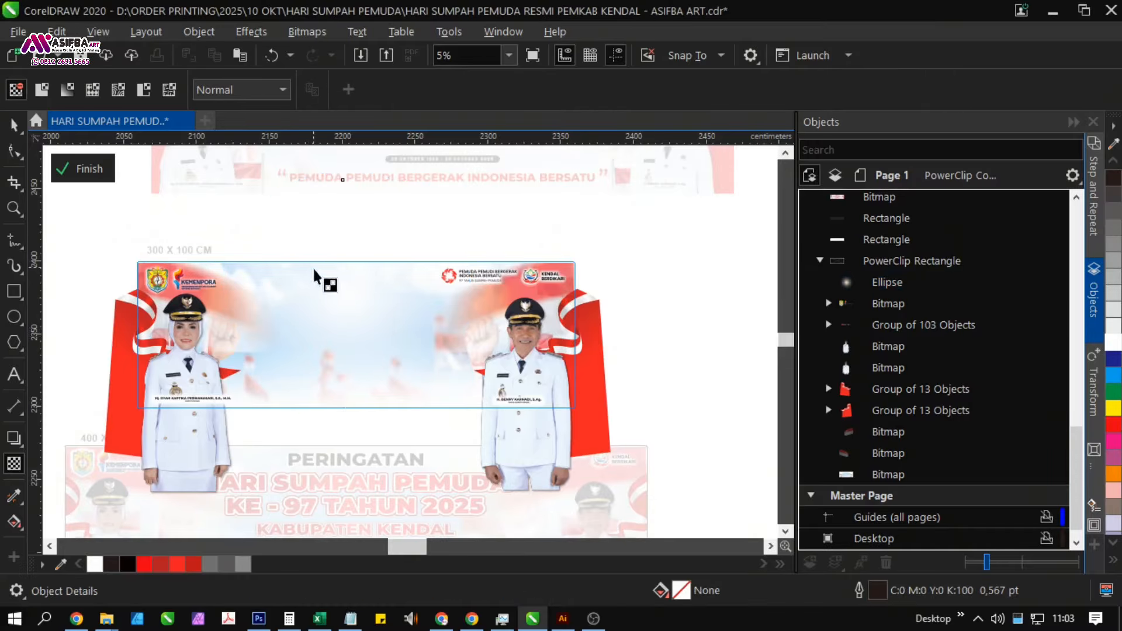
{"action": "left_click", "coordinate": [97, 171]}
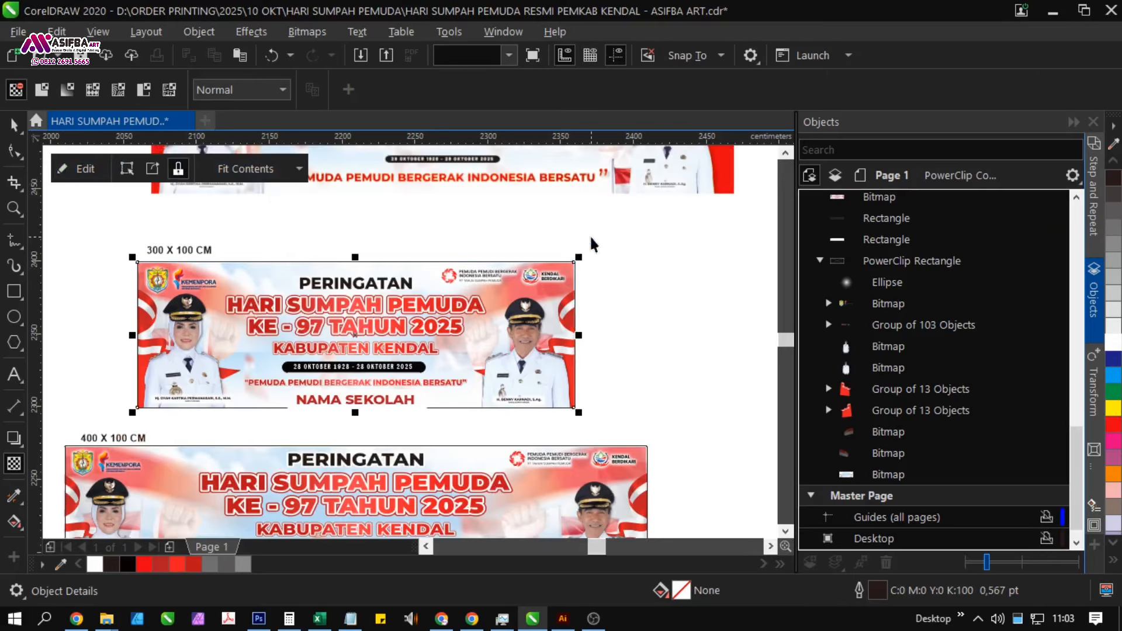
- Copy the white glow ellipse from the 300 × 100 cm banner's PowerClip and place the copy over the 400 × 100 cm banner's heading
{"action": "left_click", "coordinate": [581, 363]}
{"action": "left_click_drag", "start_coordinate": [581, 355], "coordinate": [574, 325]}
{"action": "left_click", "coordinate": [884, 281]}
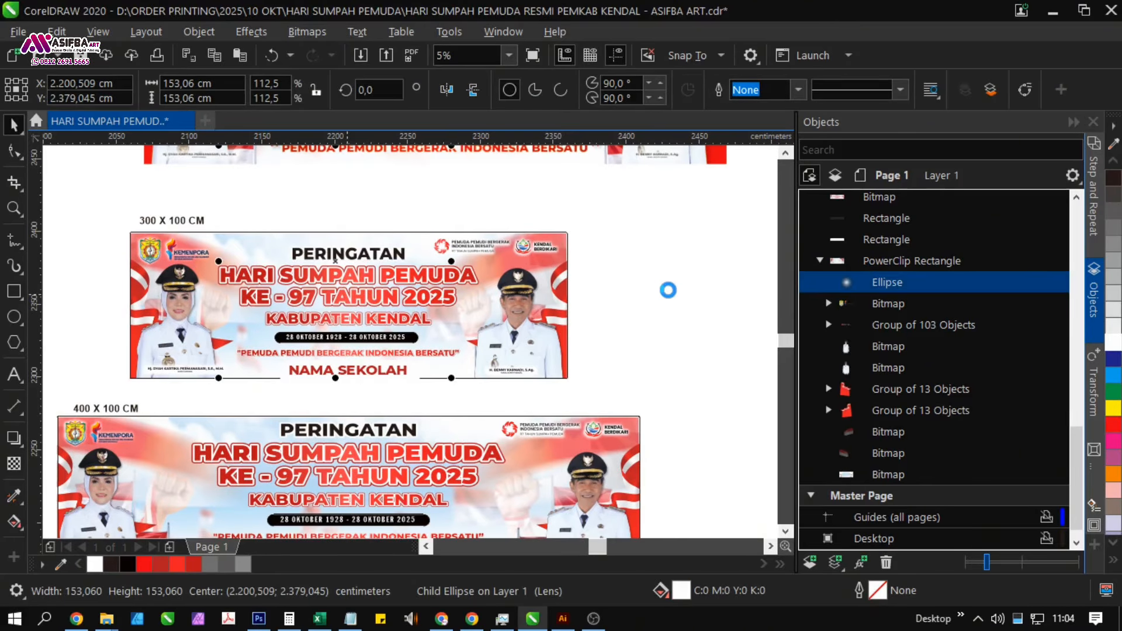
{"action": "right_click", "coordinate": [633, 299]}
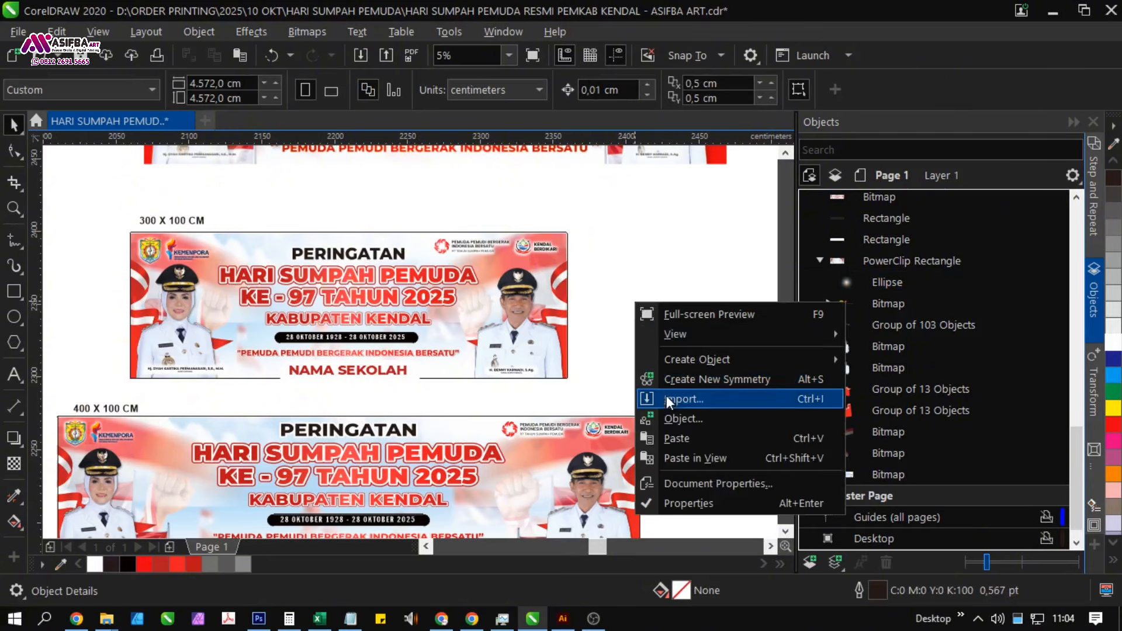
{"action": "left_click", "coordinate": [696, 458]}
{"action": "scroll", "coordinate": [491, 377], "scroll_direction": "down", "scroll_amount": 2}
{"action": "left_click_drag", "start_coordinate": [489, 379], "coordinate": [327, 333]}
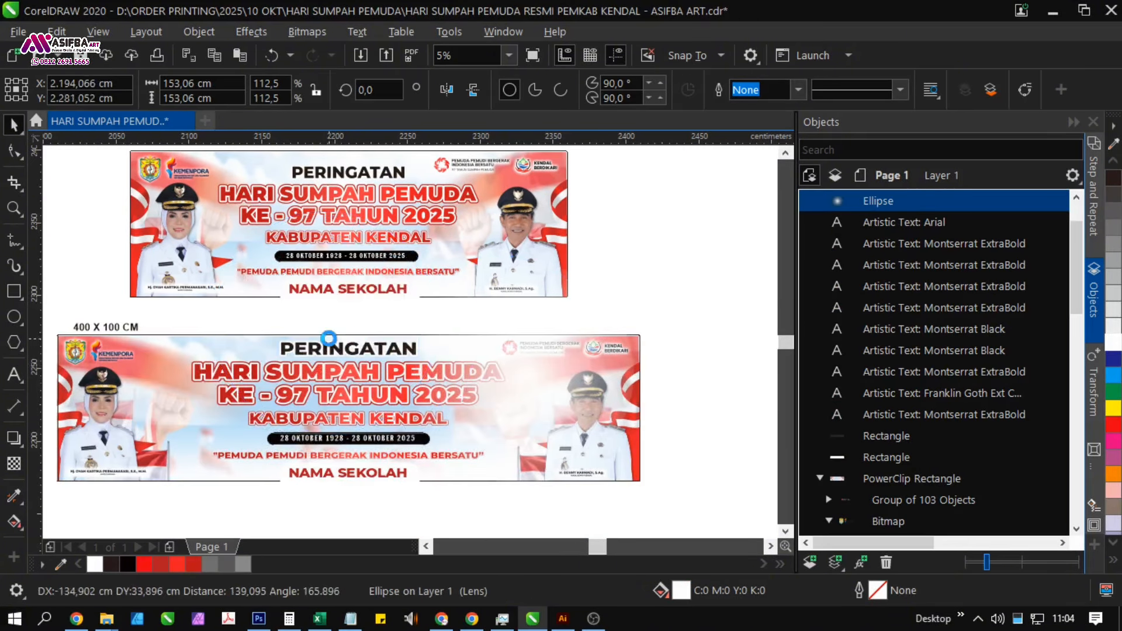
- Enlarge the copied glow ellipse to about 193 cm and centre it horizontally on the 400 × 100 cm banner
{"action": "left_click_drag", "start_coordinate": [442, 439], "coordinate": [474, 472]}
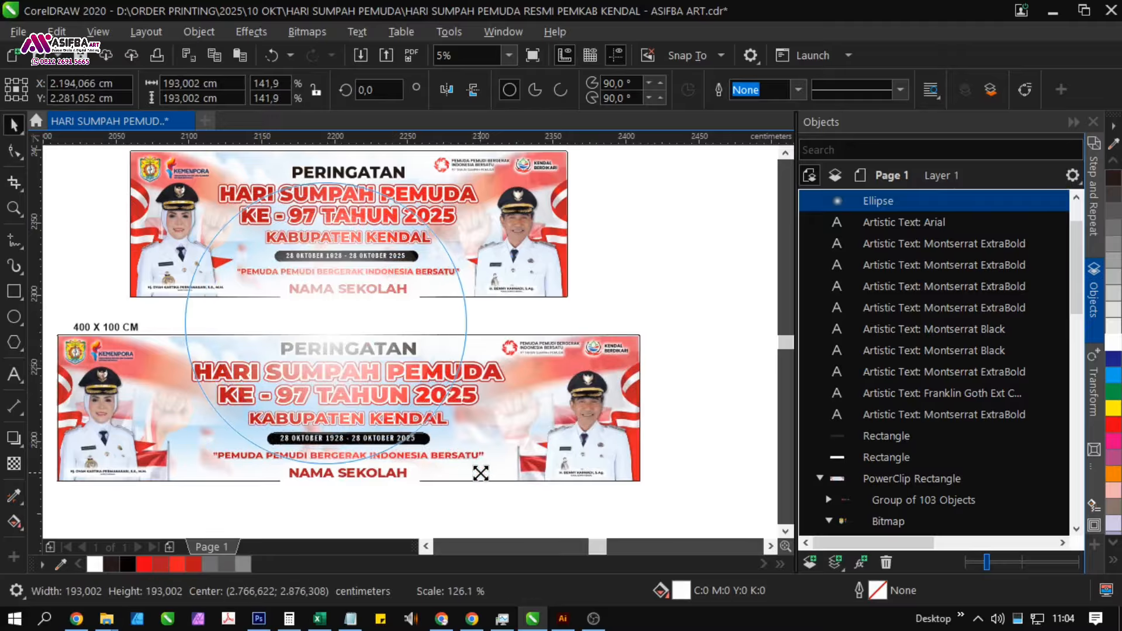
{"action": "left_click", "coordinate": [506, 466], "text": "shift"}
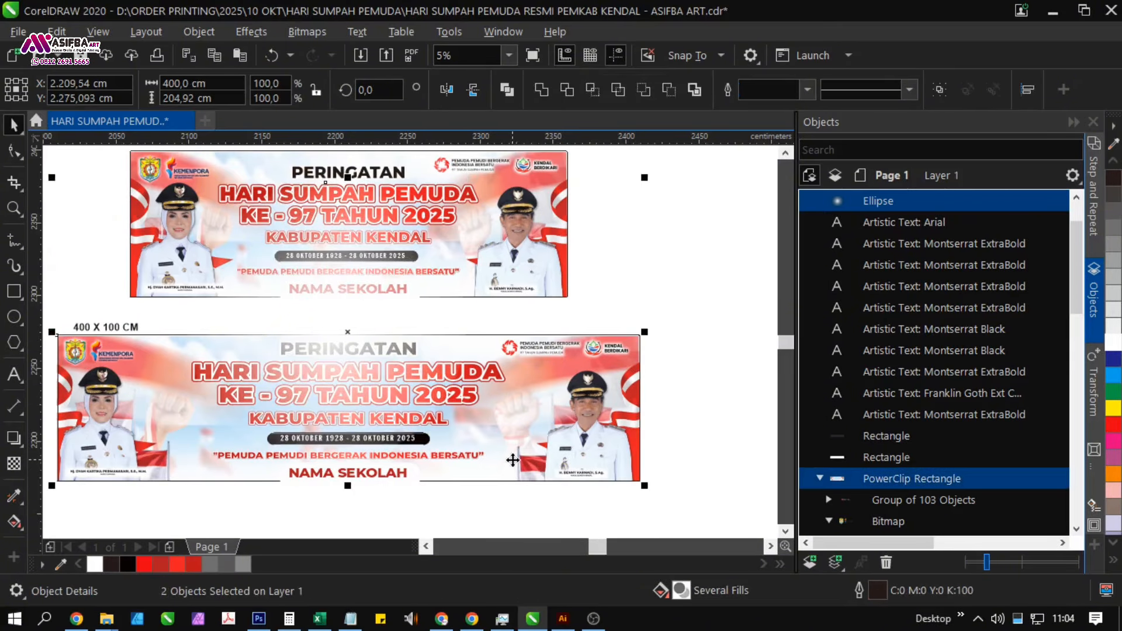
{"action": "left_click", "coordinate": [489, 491]}
- Place the enlarged glow ellipse inside the 400 × 100 cm banner's PowerClip, behind the heading text
{"action": "left_click", "coordinate": [366, 338]}
{"action": "right_click", "coordinate": [368, 339]}
{"action": "left_click", "coordinate": [427, 345]}
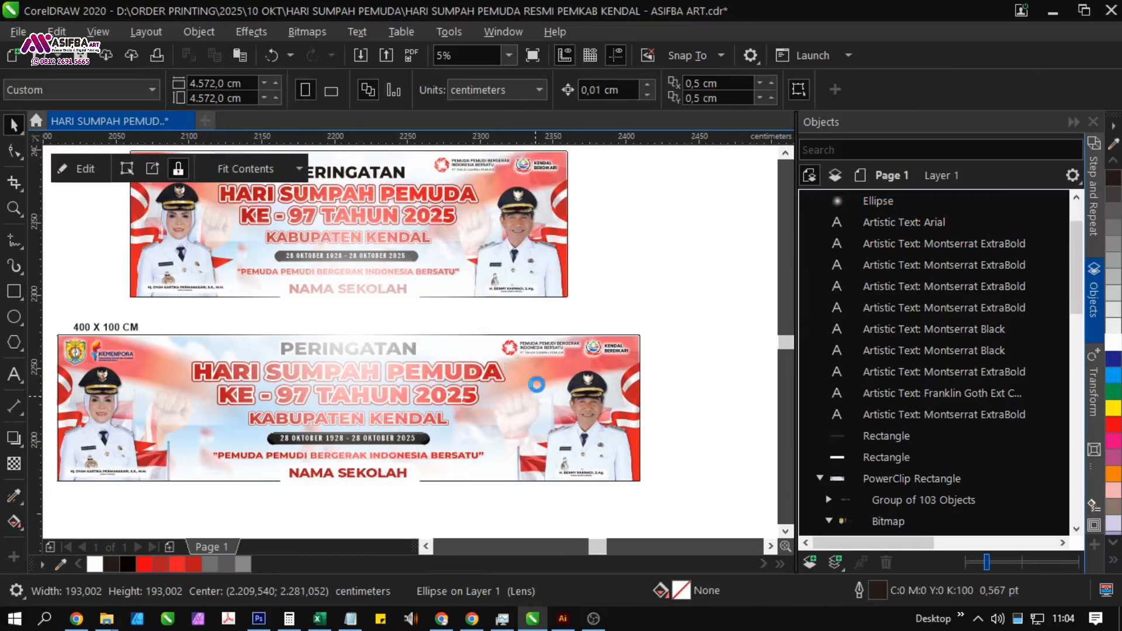
{"action": "left_click", "coordinate": [698, 269]}
- Delete the leftover sky background image and the original reference banner above the 300 × 100 cm banner
{"action": "left_click_drag", "start_coordinate": [698, 269], "coordinate": [610, 322]}
{"action": "scroll", "coordinate": [406, 321], "scroll_direction": "down", "scroll_amount": 1}
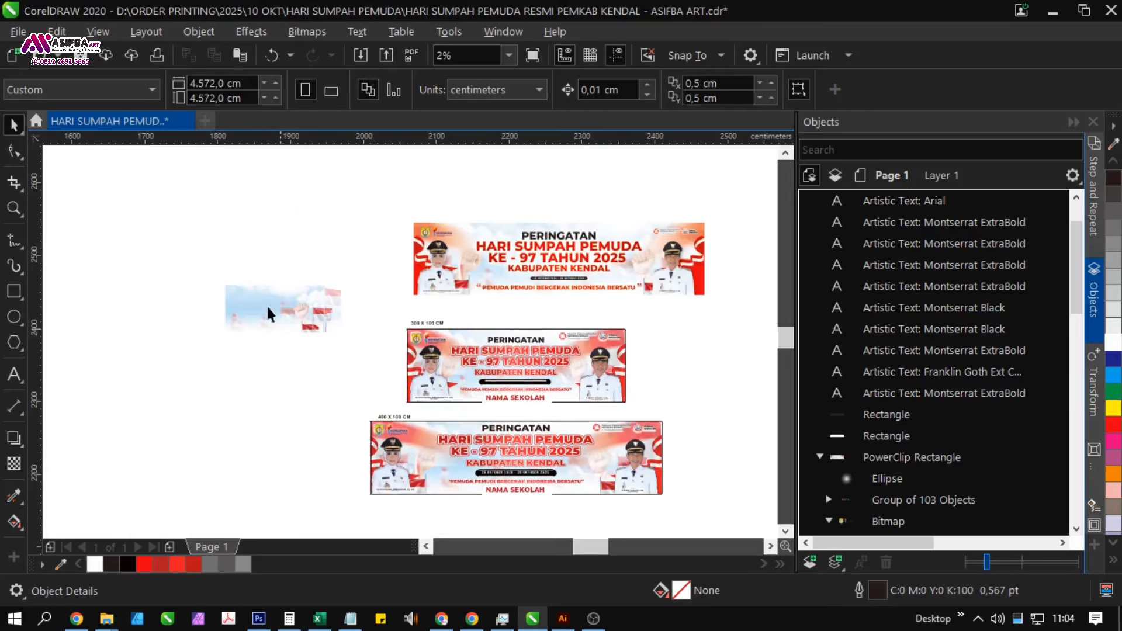
{"action": "left_click", "coordinate": [267, 307]}
{"action": "left_click_drag", "start_coordinate": [268, 307], "coordinate": [505, 271]}
{"action": "key", "text": "Delete"}
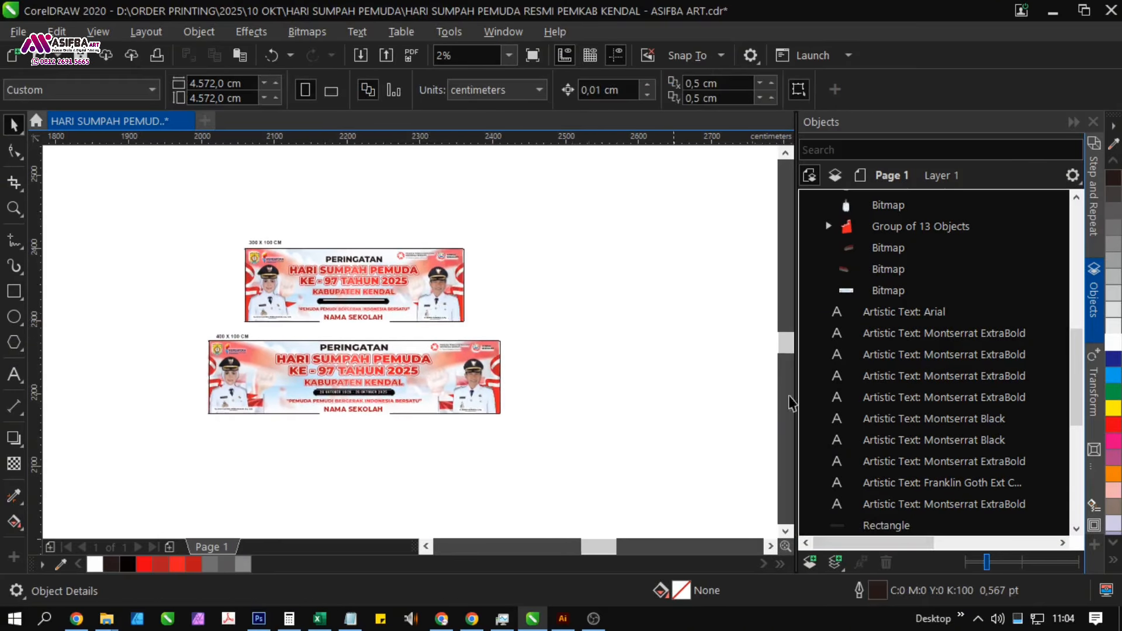
- Examine the object list of Layer 1, including the text, rectangles and PowerClip contents of both banners
{"action": "scroll", "coordinate": [922, 399], "scroll_direction": "down", "scroll_amount": 2}
{"action": "scroll", "coordinate": [922, 399], "scroll_direction": "down", "scroll_amount": 2}
{"action": "left_click", "coordinate": [913, 416]}
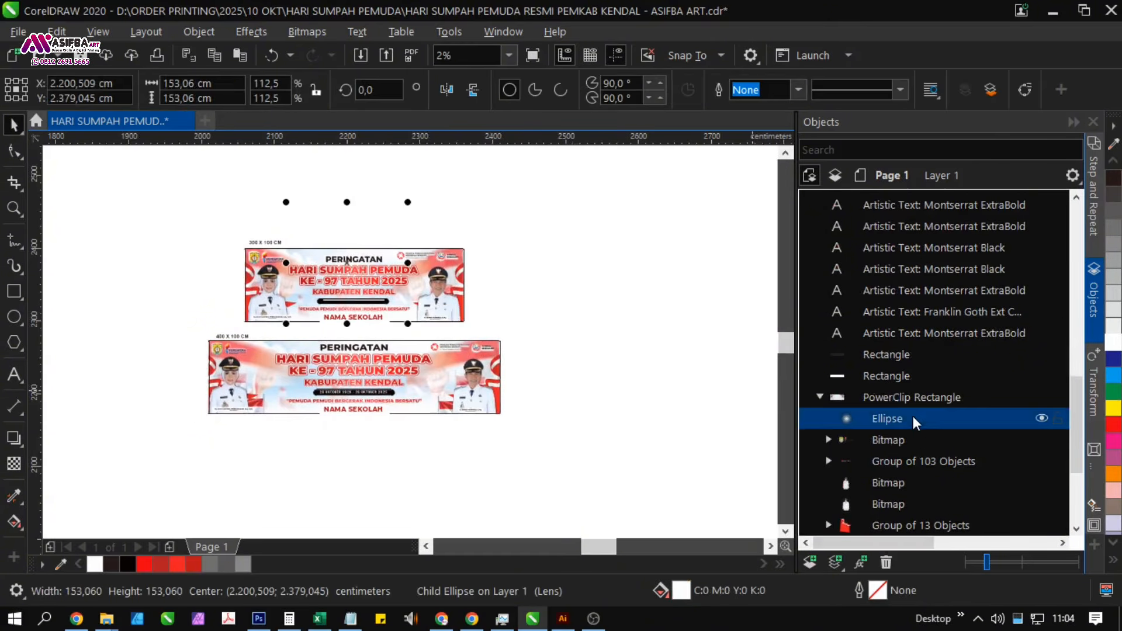
{"action": "left_click", "coordinate": [820, 397]}
{"action": "left_click", "coordinate": [600, 361]}
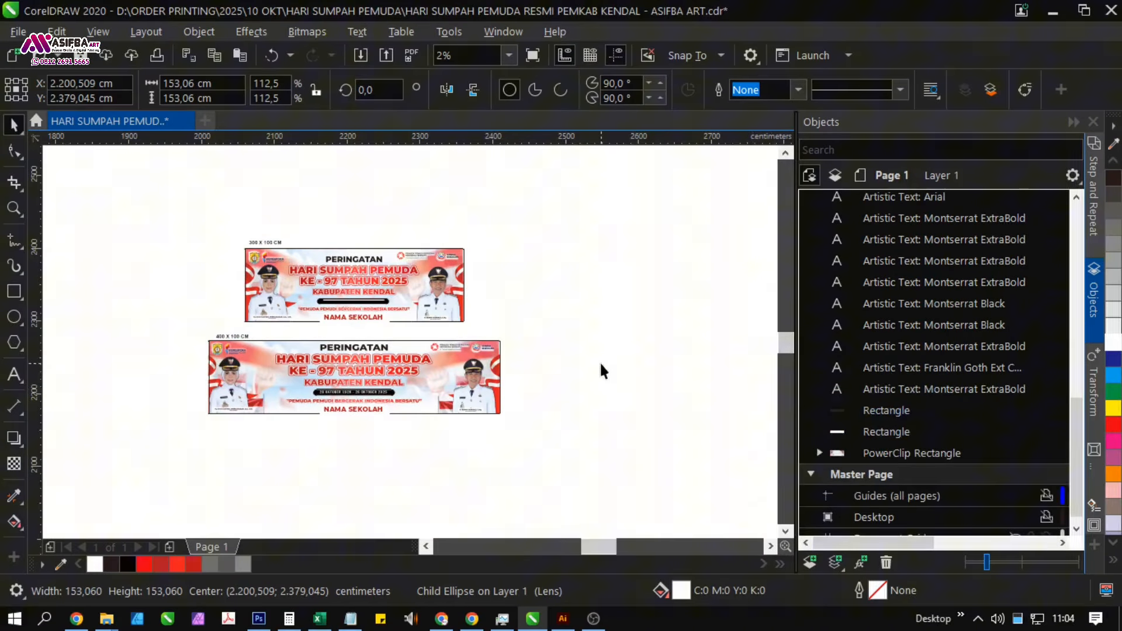
{"action": "left_click", "coordinate": [820, 453]}
{"action": "scroll", "coordinate": [892, 359], "scroll_direction": "up", "scroll_amount": 6}
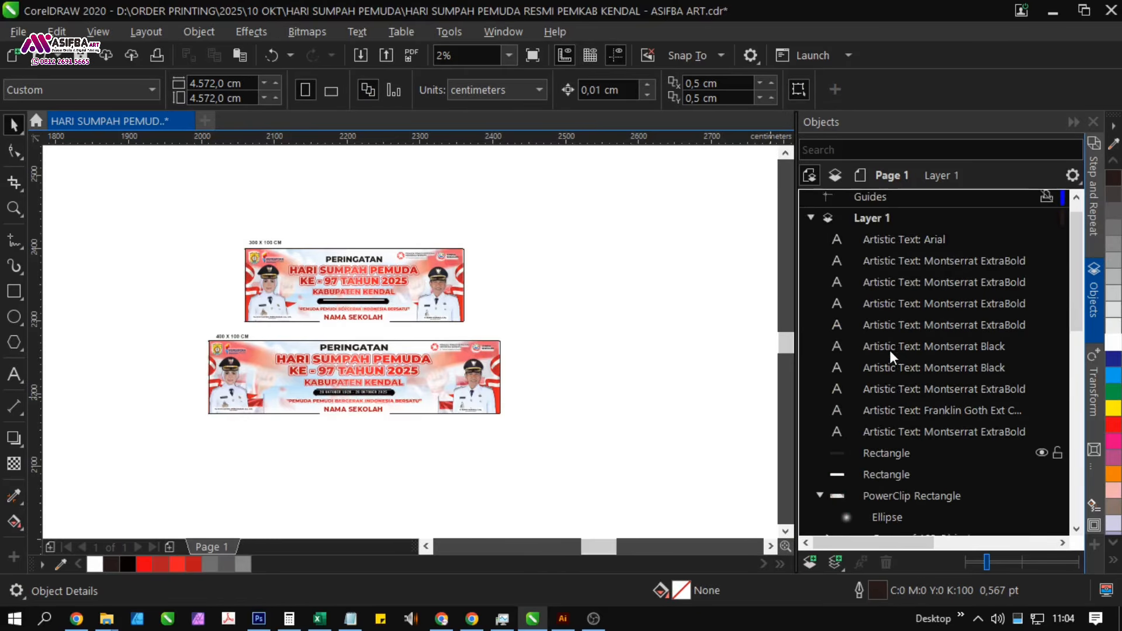
{"action": "scroll", "coordinate": [889, 350], "scroll_direction": "up", "scroll_amount": 1}
{"action": "scroll", "coordinate": [859, 362], "scroll_direction": "down", "scroll_amount": 3}
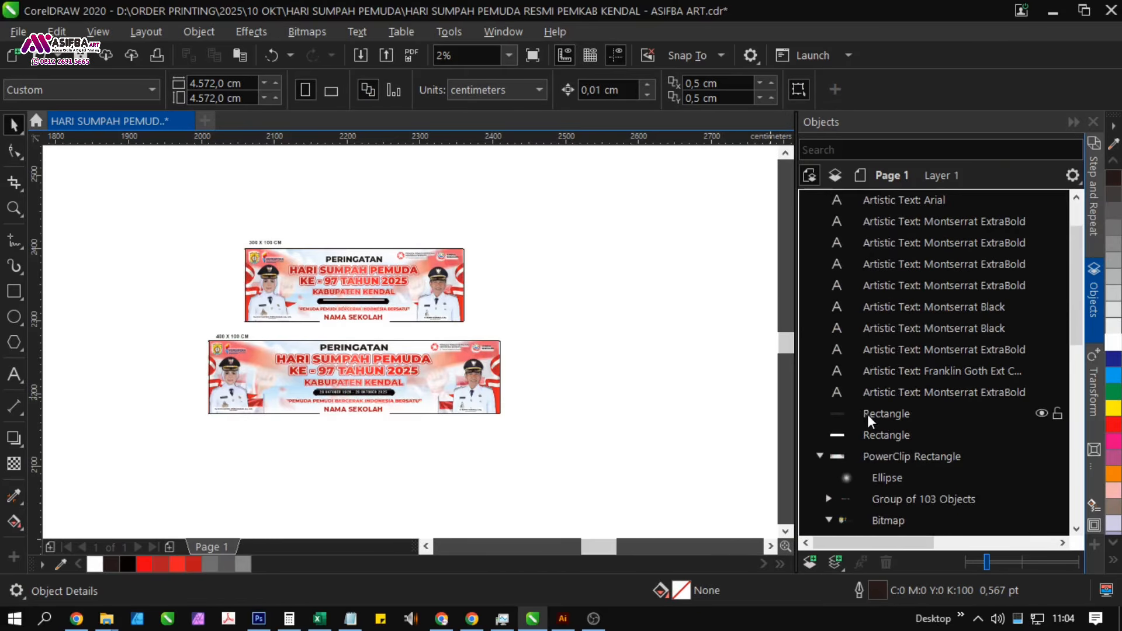
{"action": "left_click", "coordinate": [876, 431]}
{"action": "left_click", "coordinate": [881, 411]}
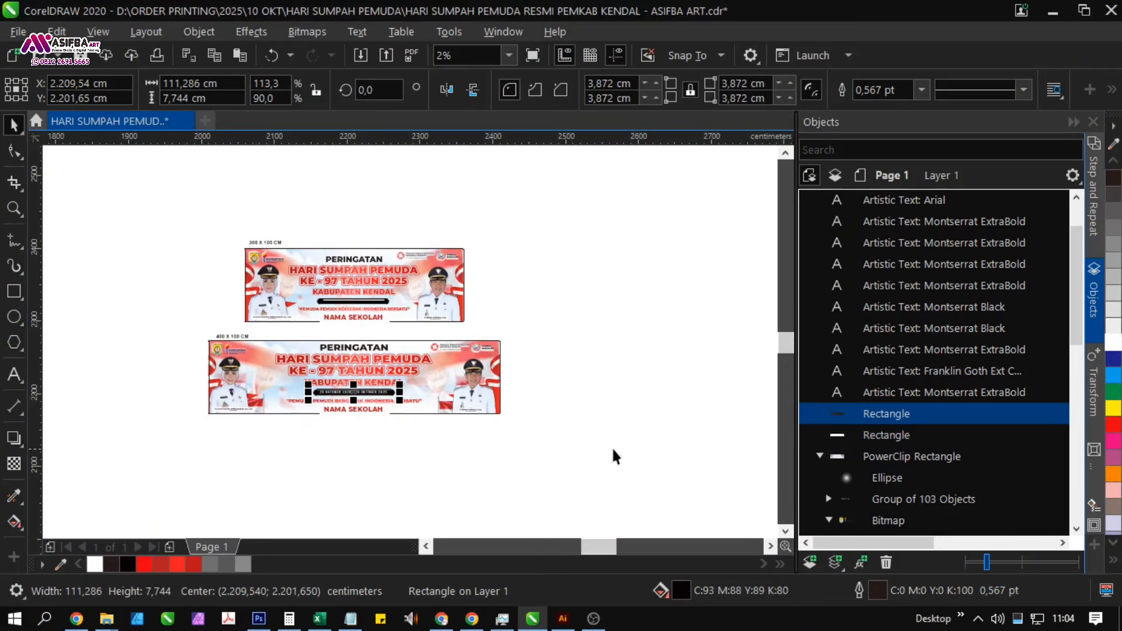
{"action": "left_click", "coordinate": [612, 446]}
- Group all objects of the 400 × 100 cm banner, and group those of the 300 × 100 cm banner separately, leaving the size labels out
{"action": "left_click_drag", "start_coordinate": [583, 451], "coordinate": [155, 334]}
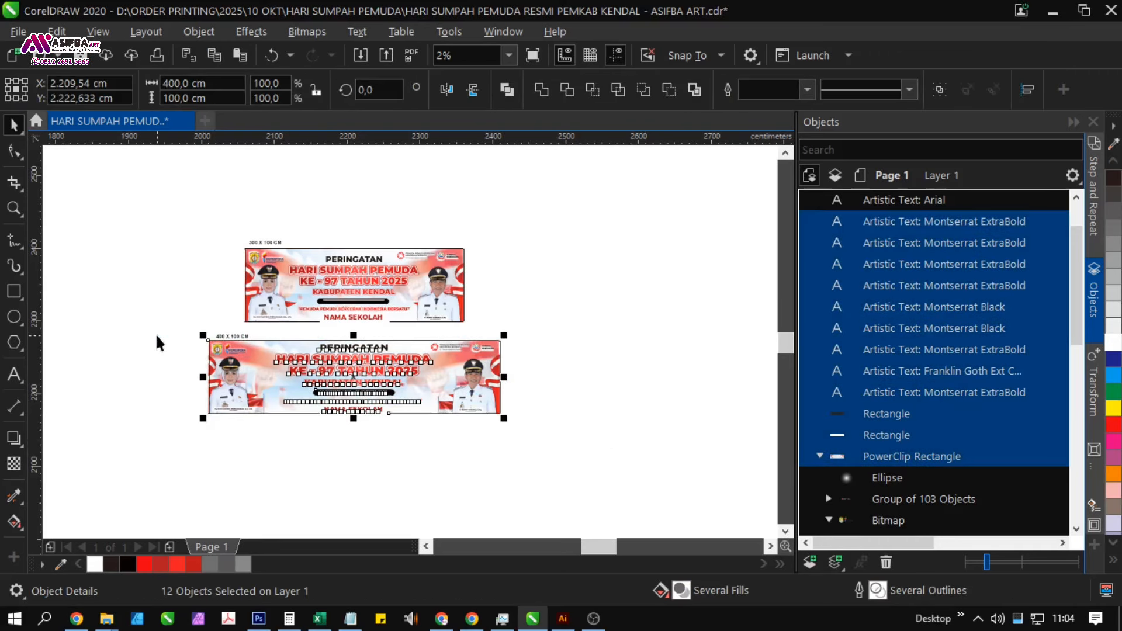
{"action": "key", "text": "ctrl+g"}
{"action": "left_click", "coordinate": [504, 333]}
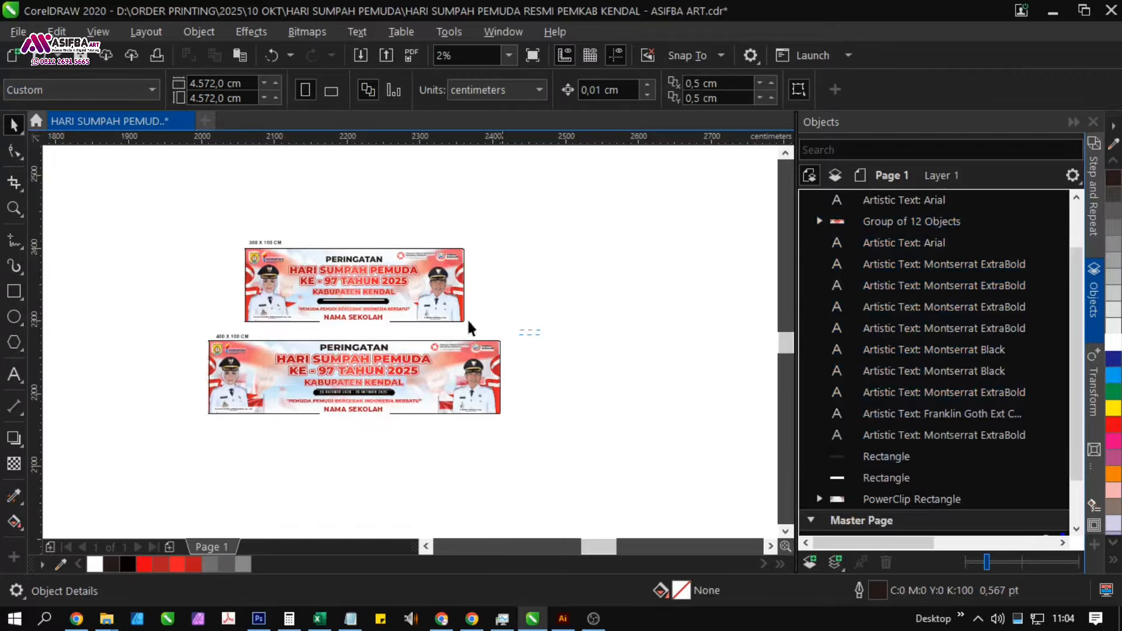
{"action": "left_click_drag", "start_coordinate": [205, 244], "coordinate": [208, 243]}
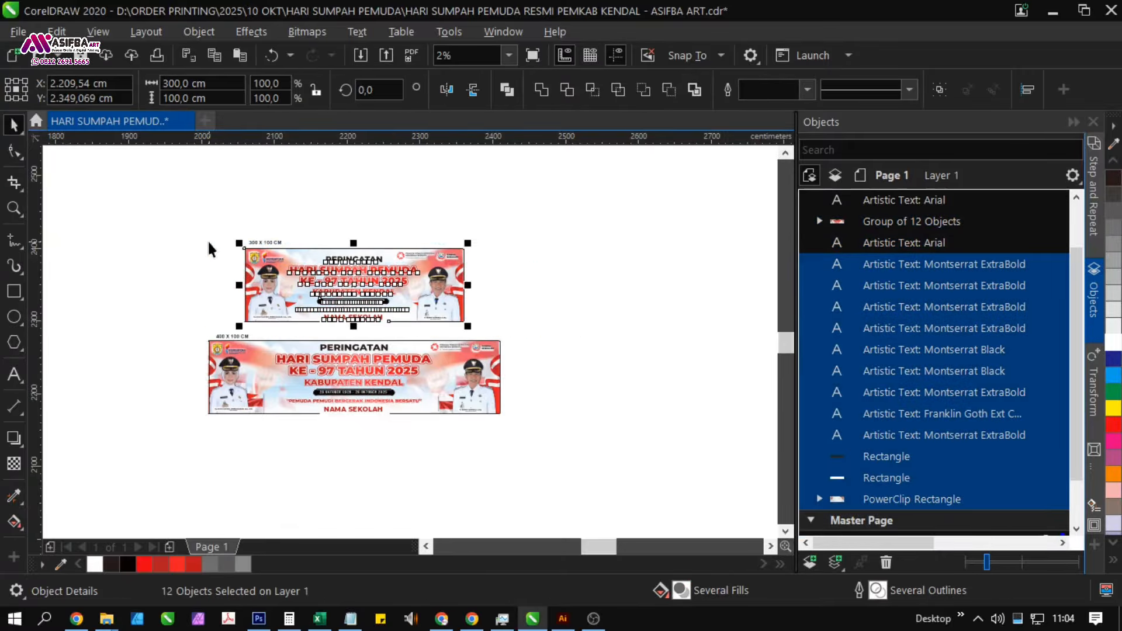
{"action": "key", "text": "ctrl+g"}
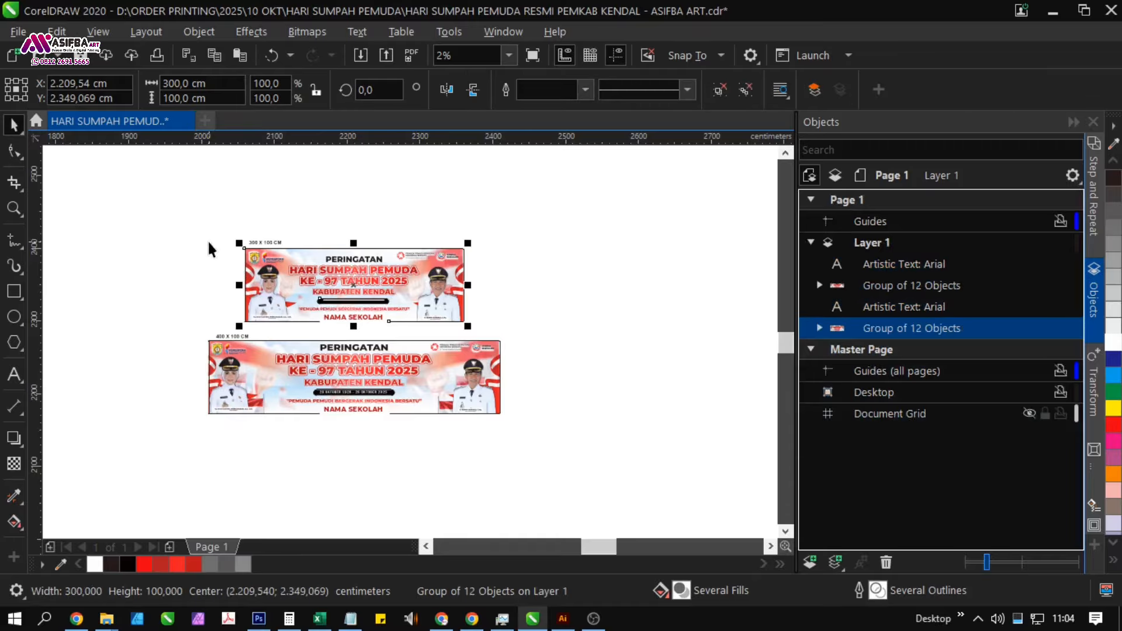
{"action": "left_click", "coordinate": [923, 306]}
{"action": "left_click", "coordinate": [542, 444]}
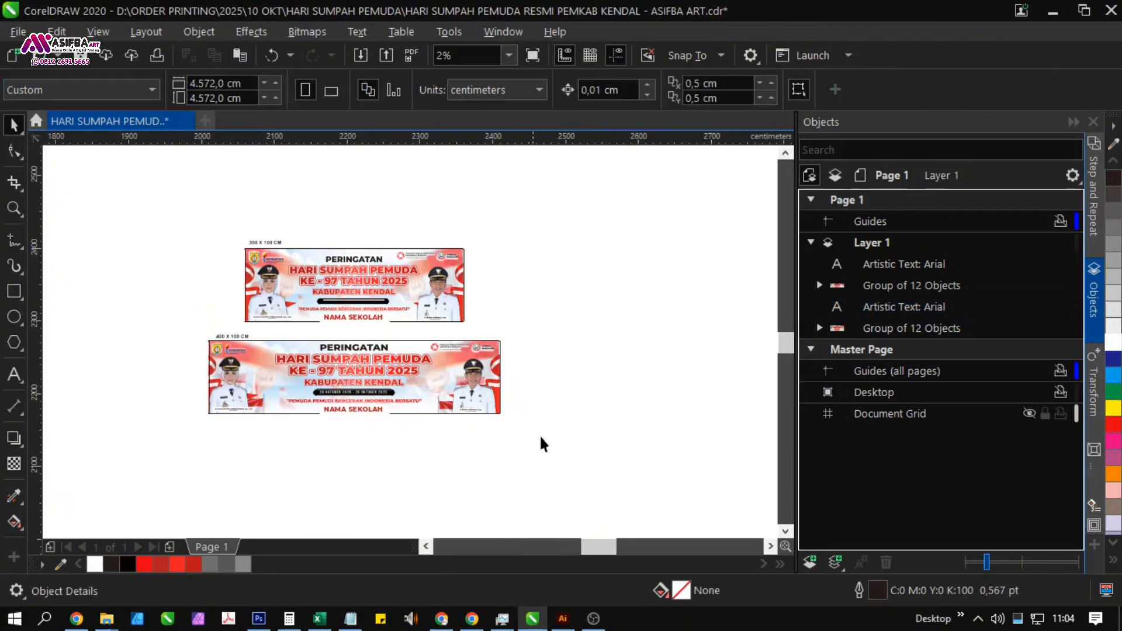
- Check both finished banners with their size labels at full view and save the document
{"action": "left_click_drag", "start_coordinate": [134, 228], "coordinate": [135, 229]}
{"action": "left_click", "coordinate": [510, 55]}
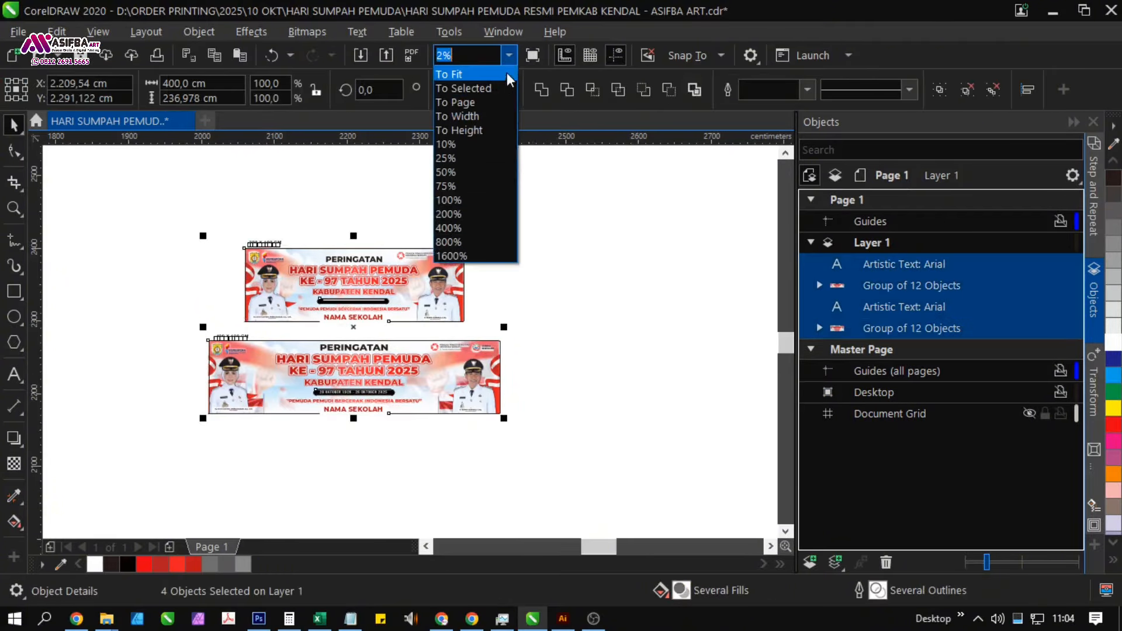
{"action": "key", "text": "Escape"}
{"action": "key", "text": "shift+F2"}
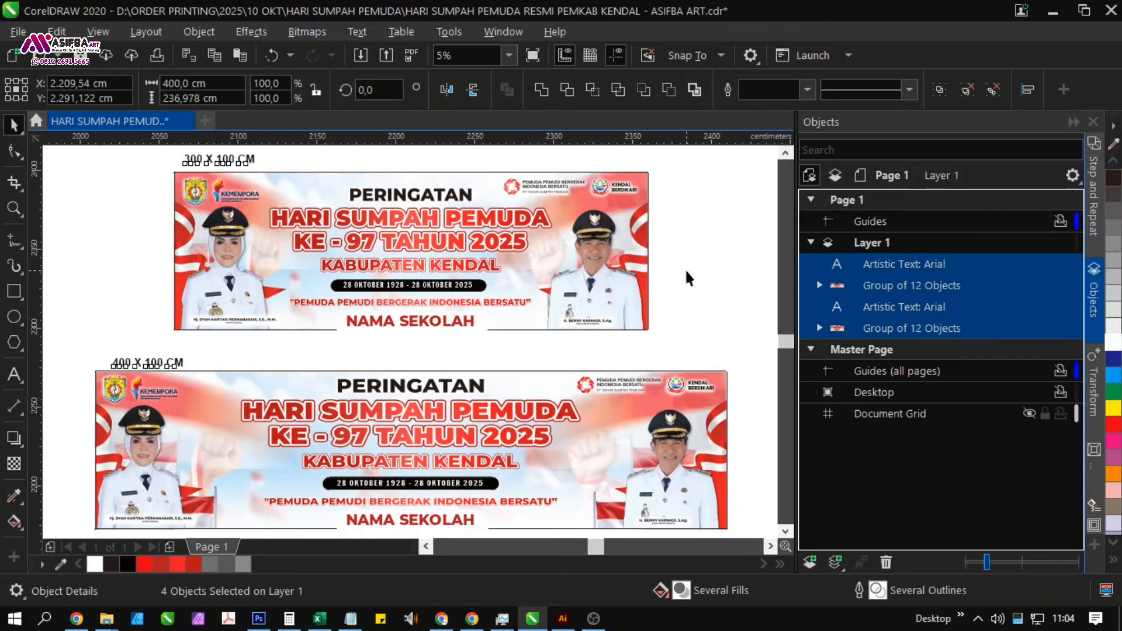
{"action": "left_click", "coordinate": [686, 272]}
{"action": "key", "text": "ctrl+s"}
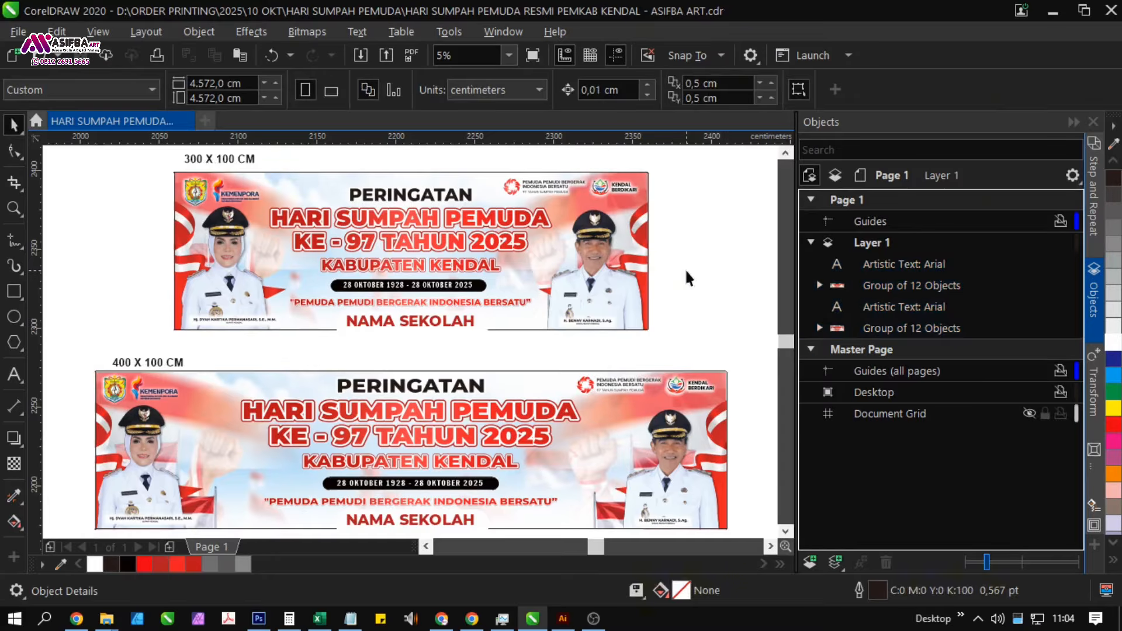